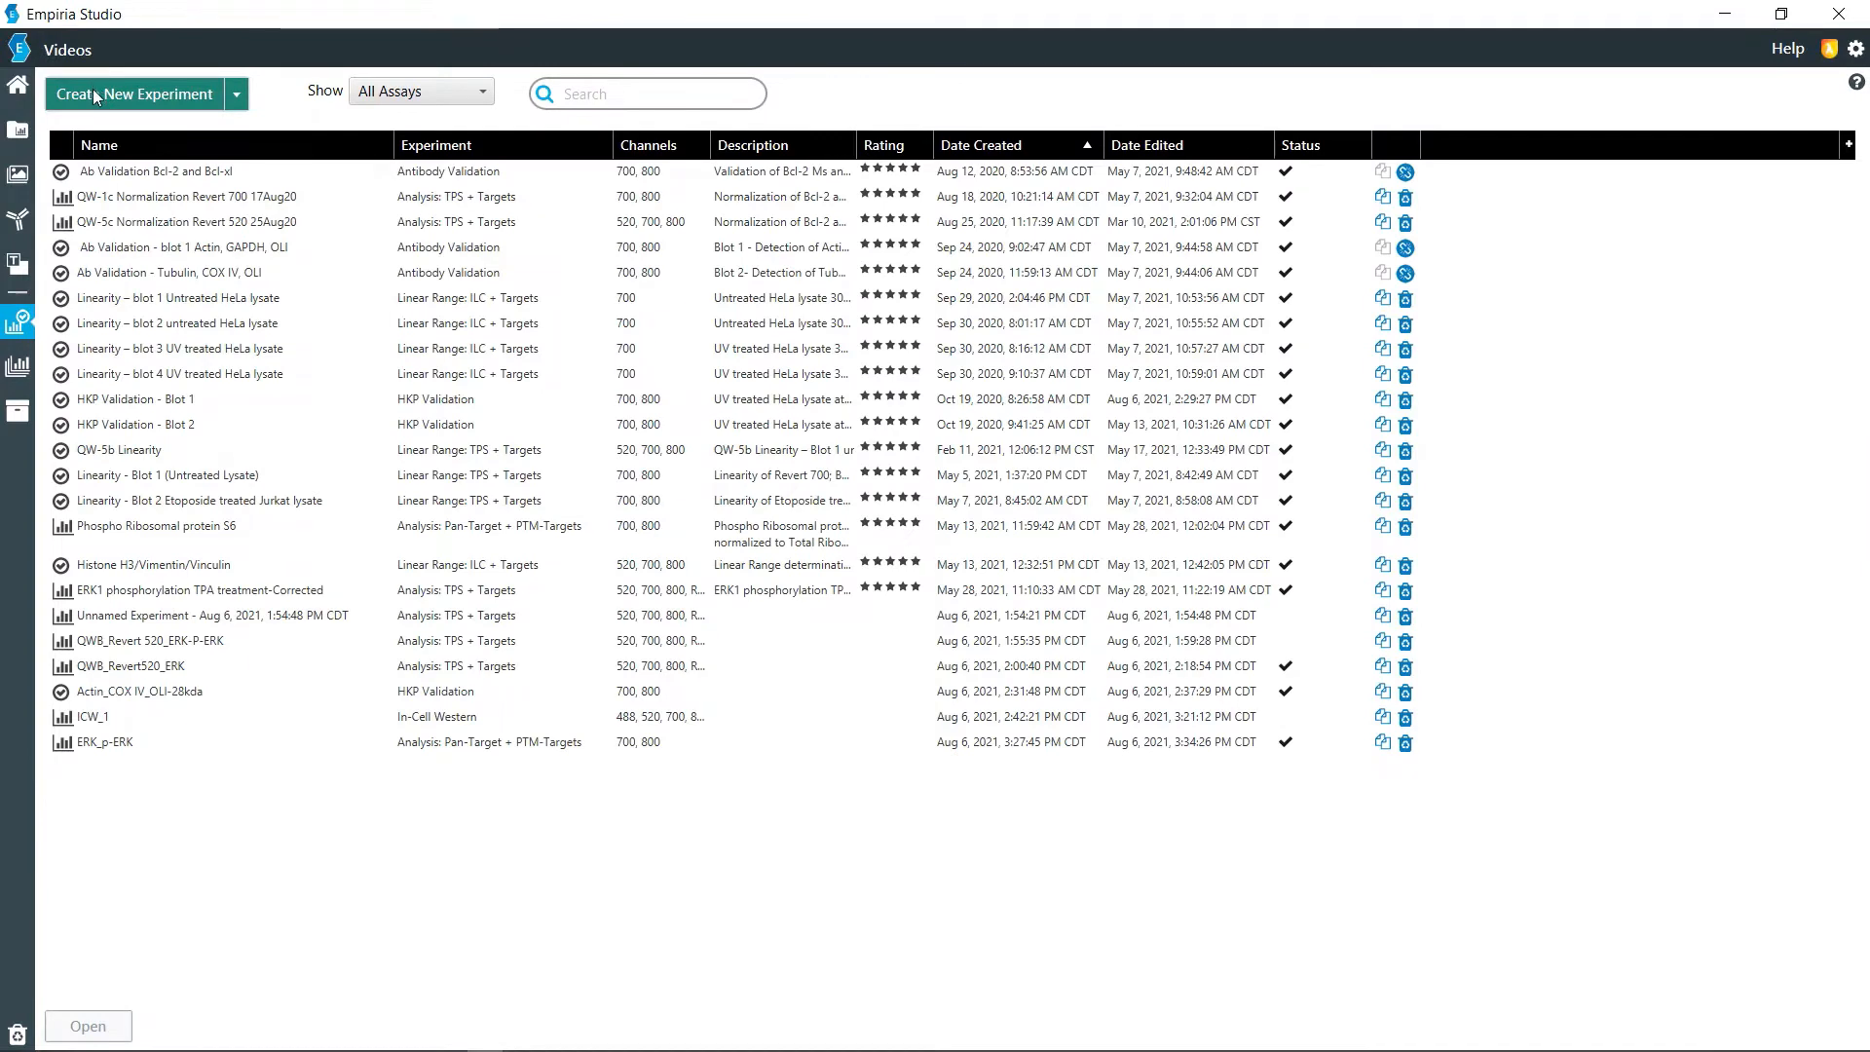
Create a new Quantitative Western Blot experiment using the Antibody Validation workflow.
click(91, 90)
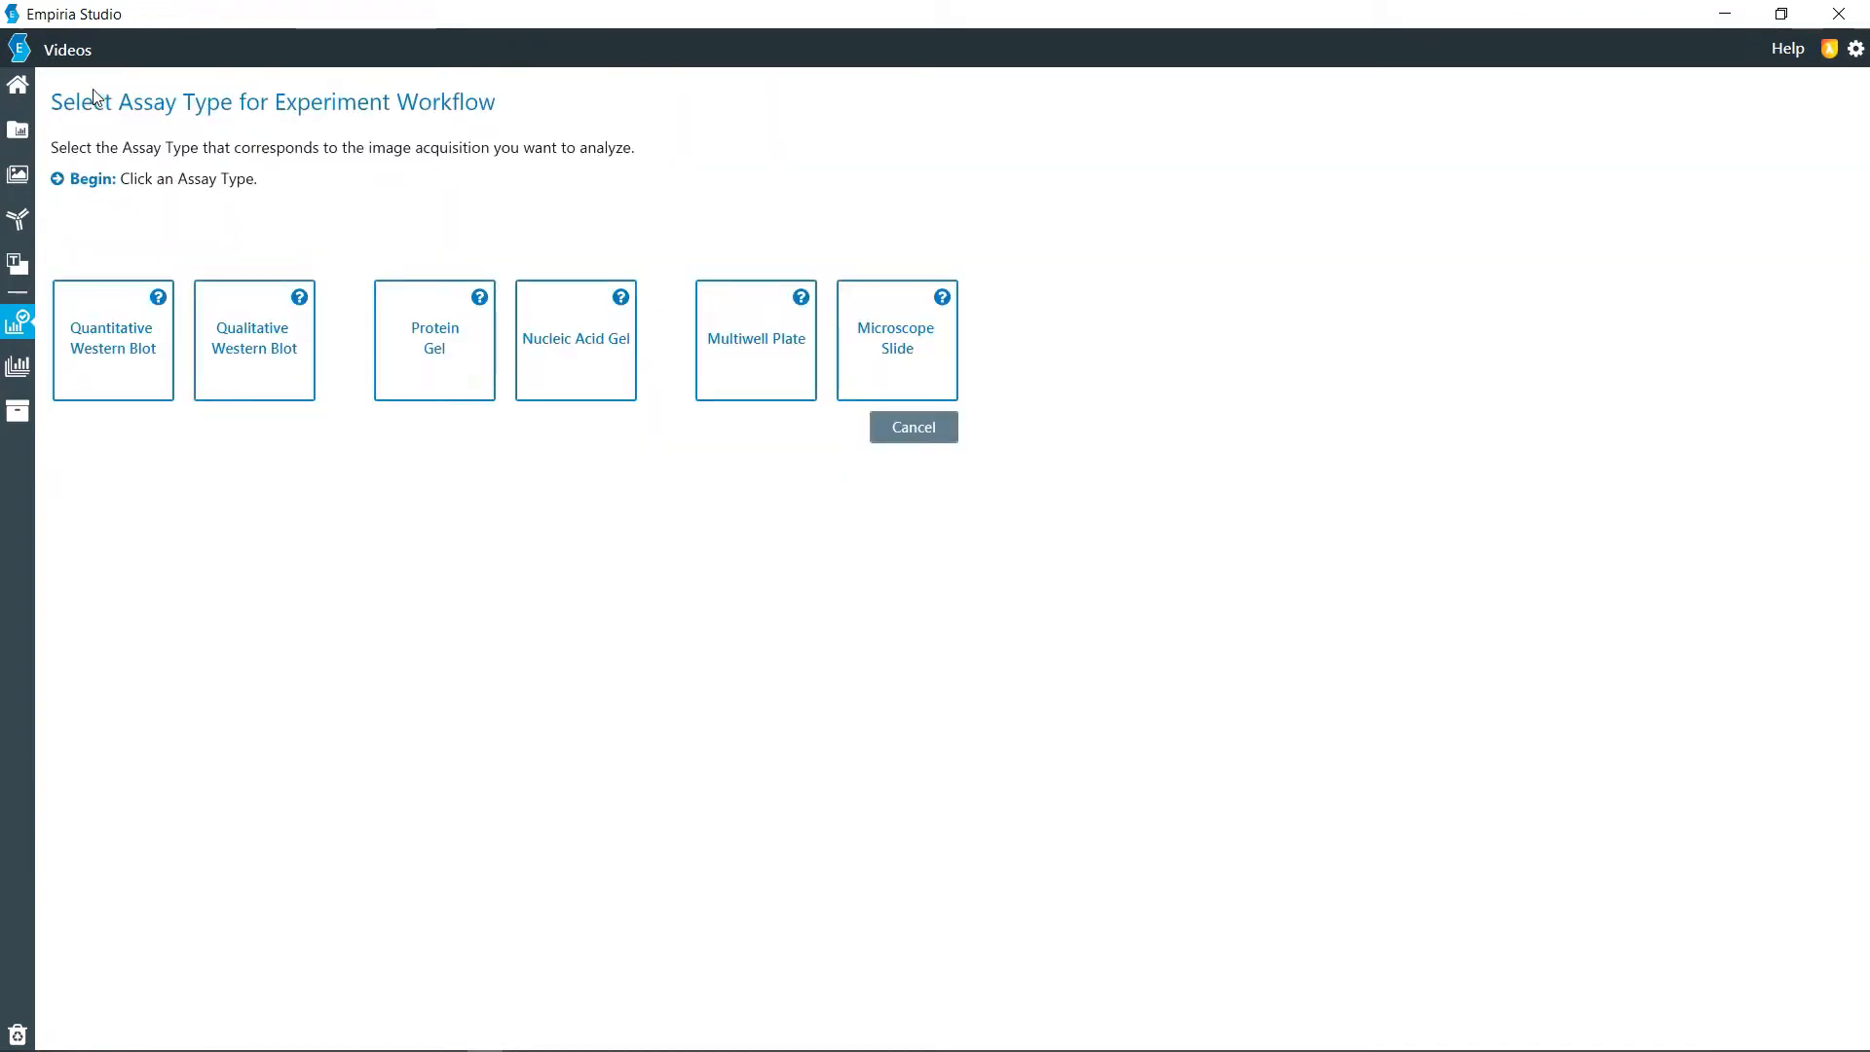
click(132, 342)
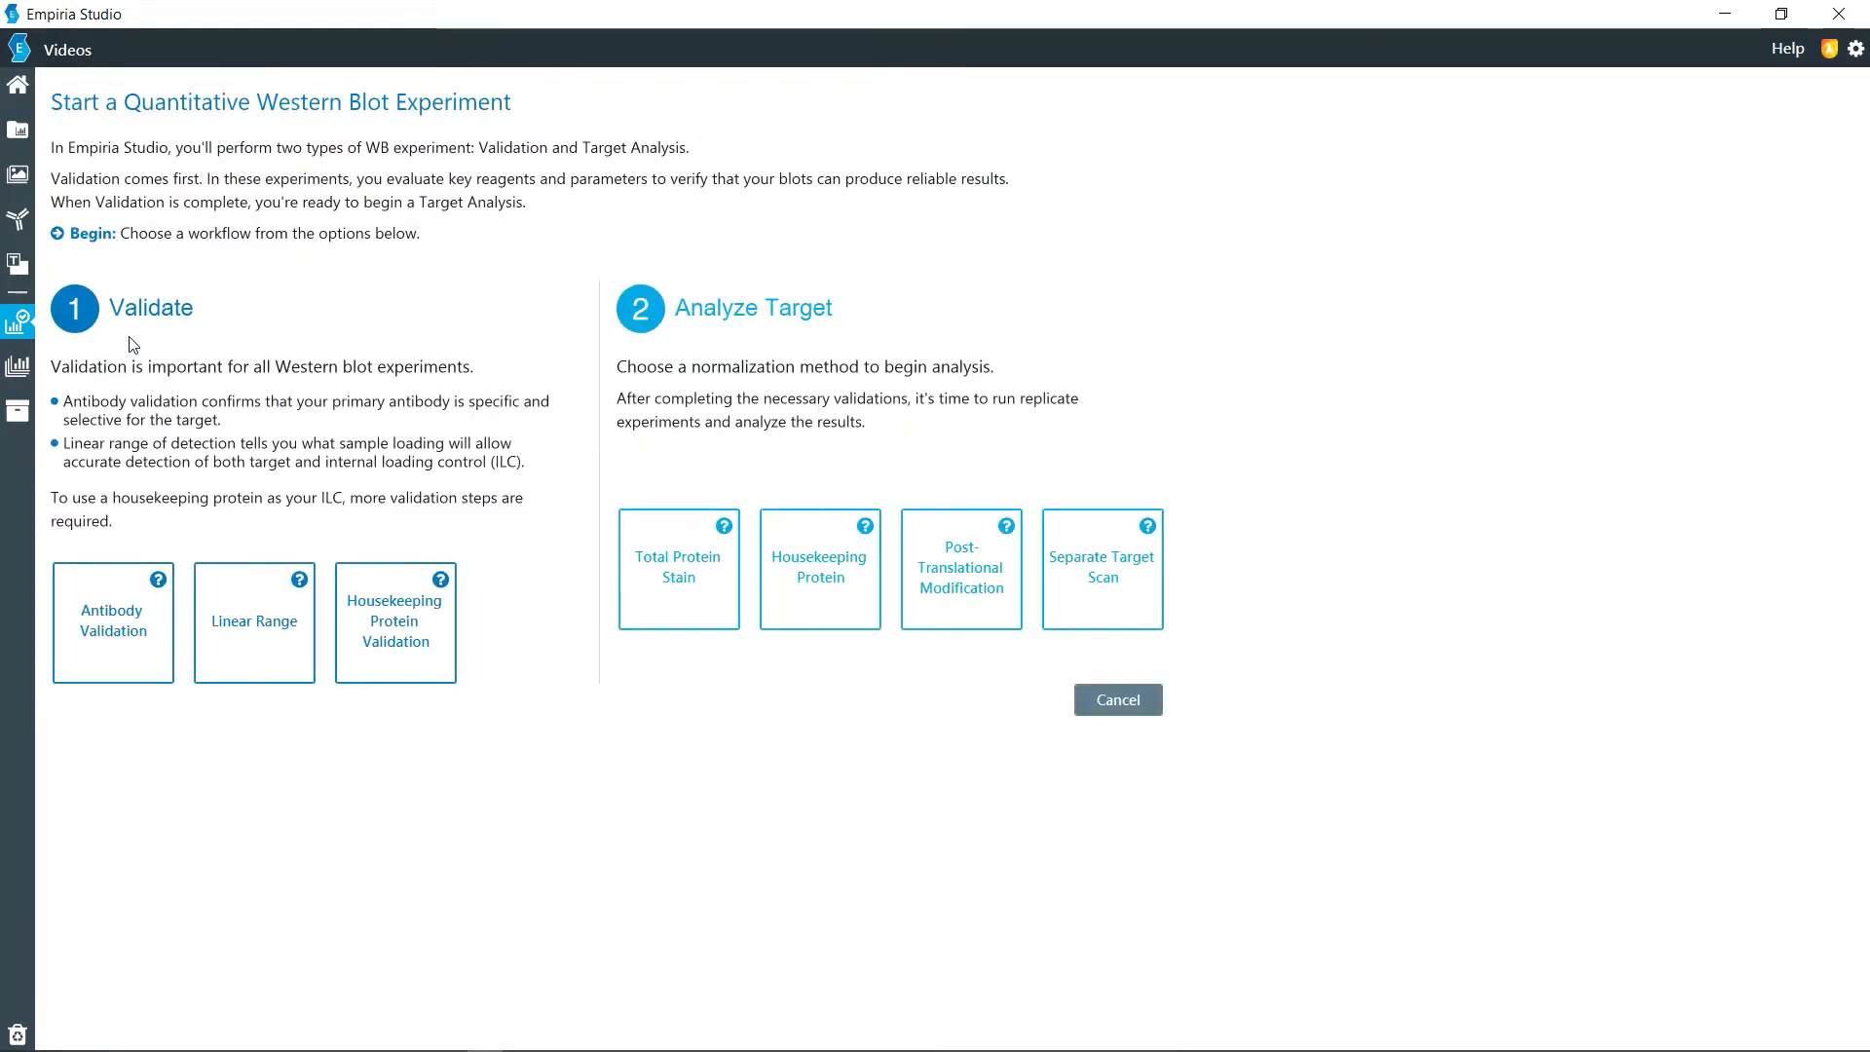
click(142, 639)
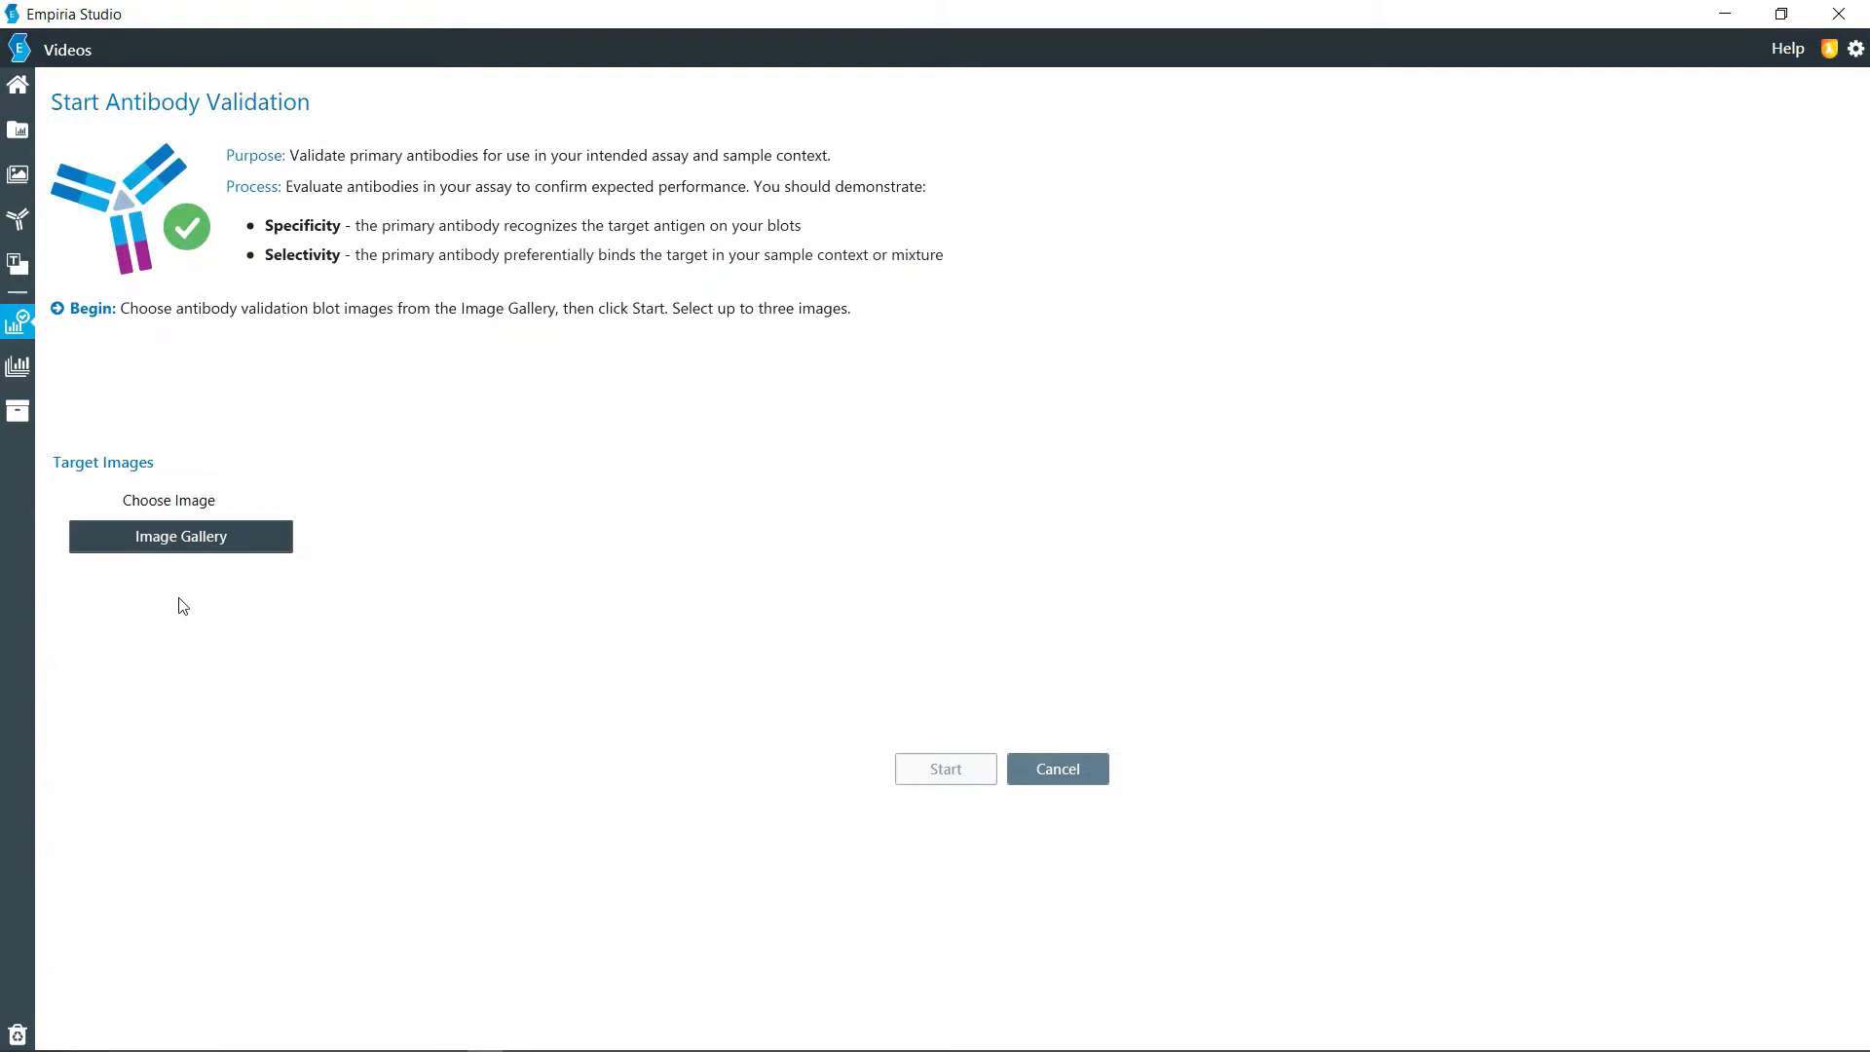
Choose the 700 and 800 channel images of acquisition 0001110 (Ab Validation – blot 2) as the target images.
click(196, 535)
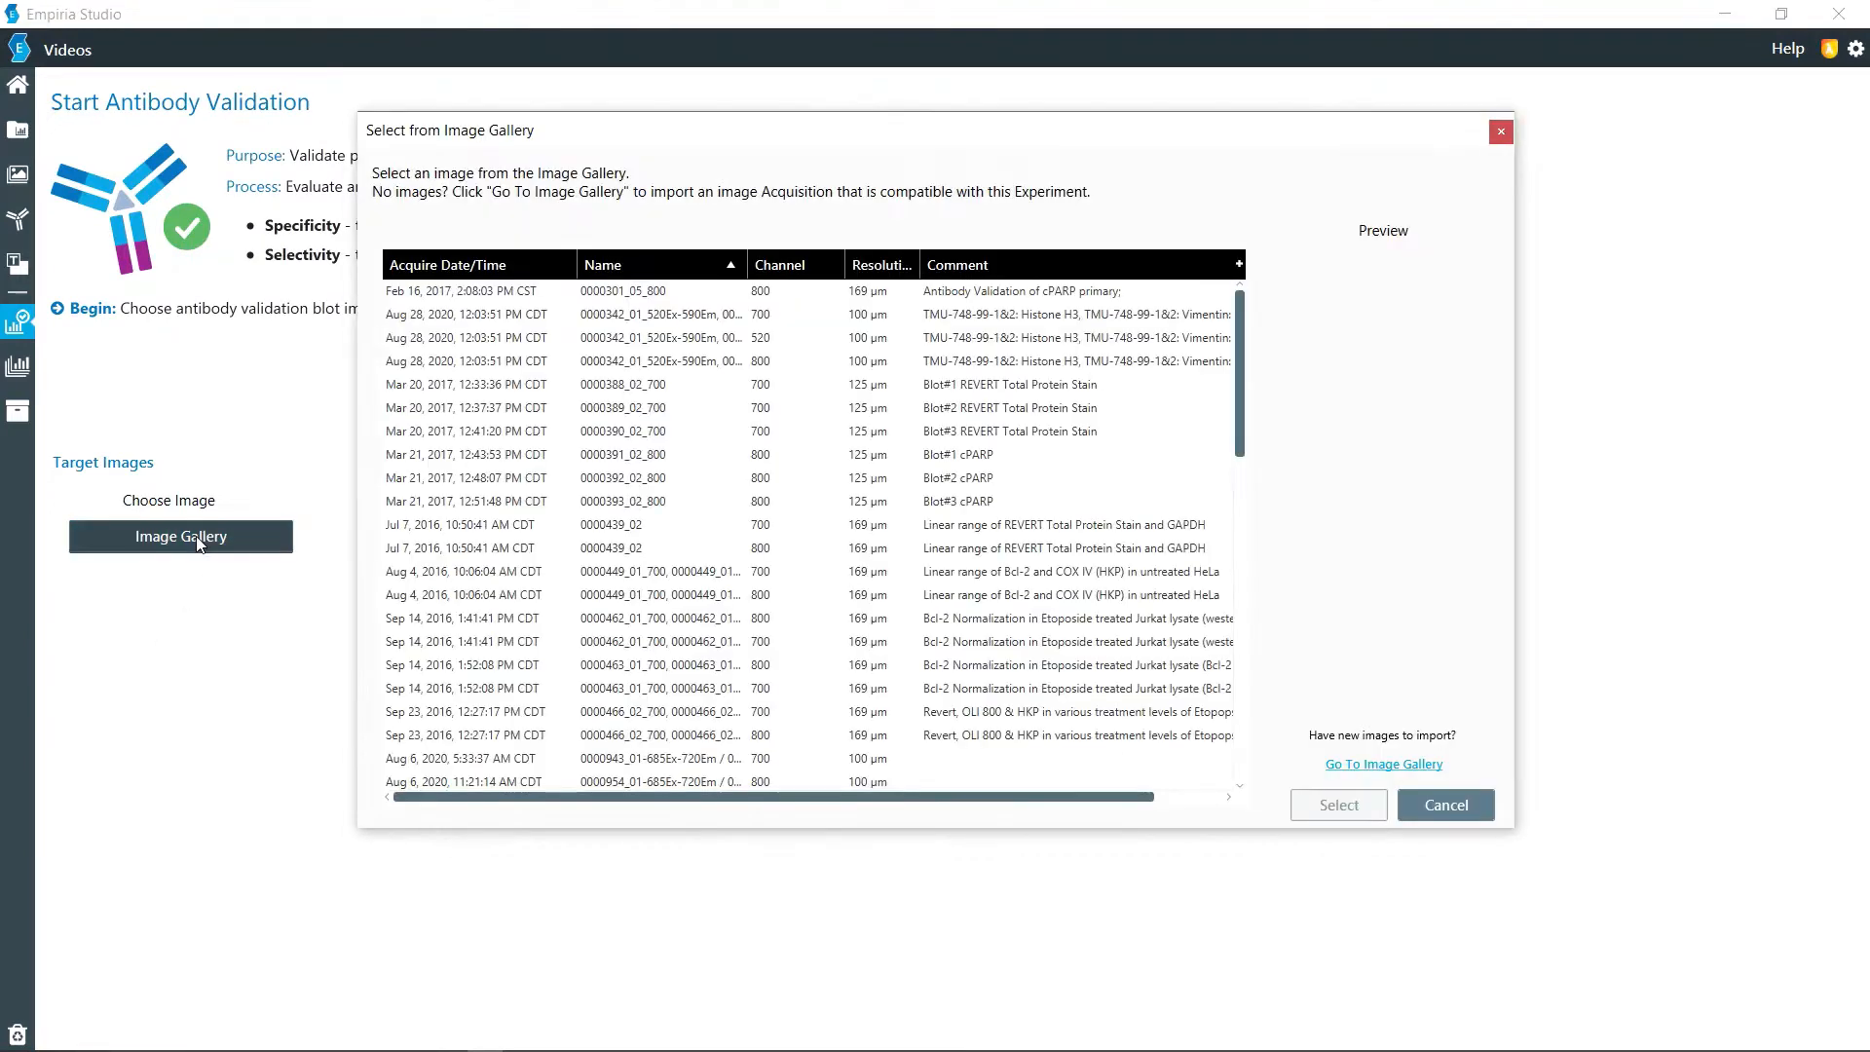
scroll(761, 644, down, 10)
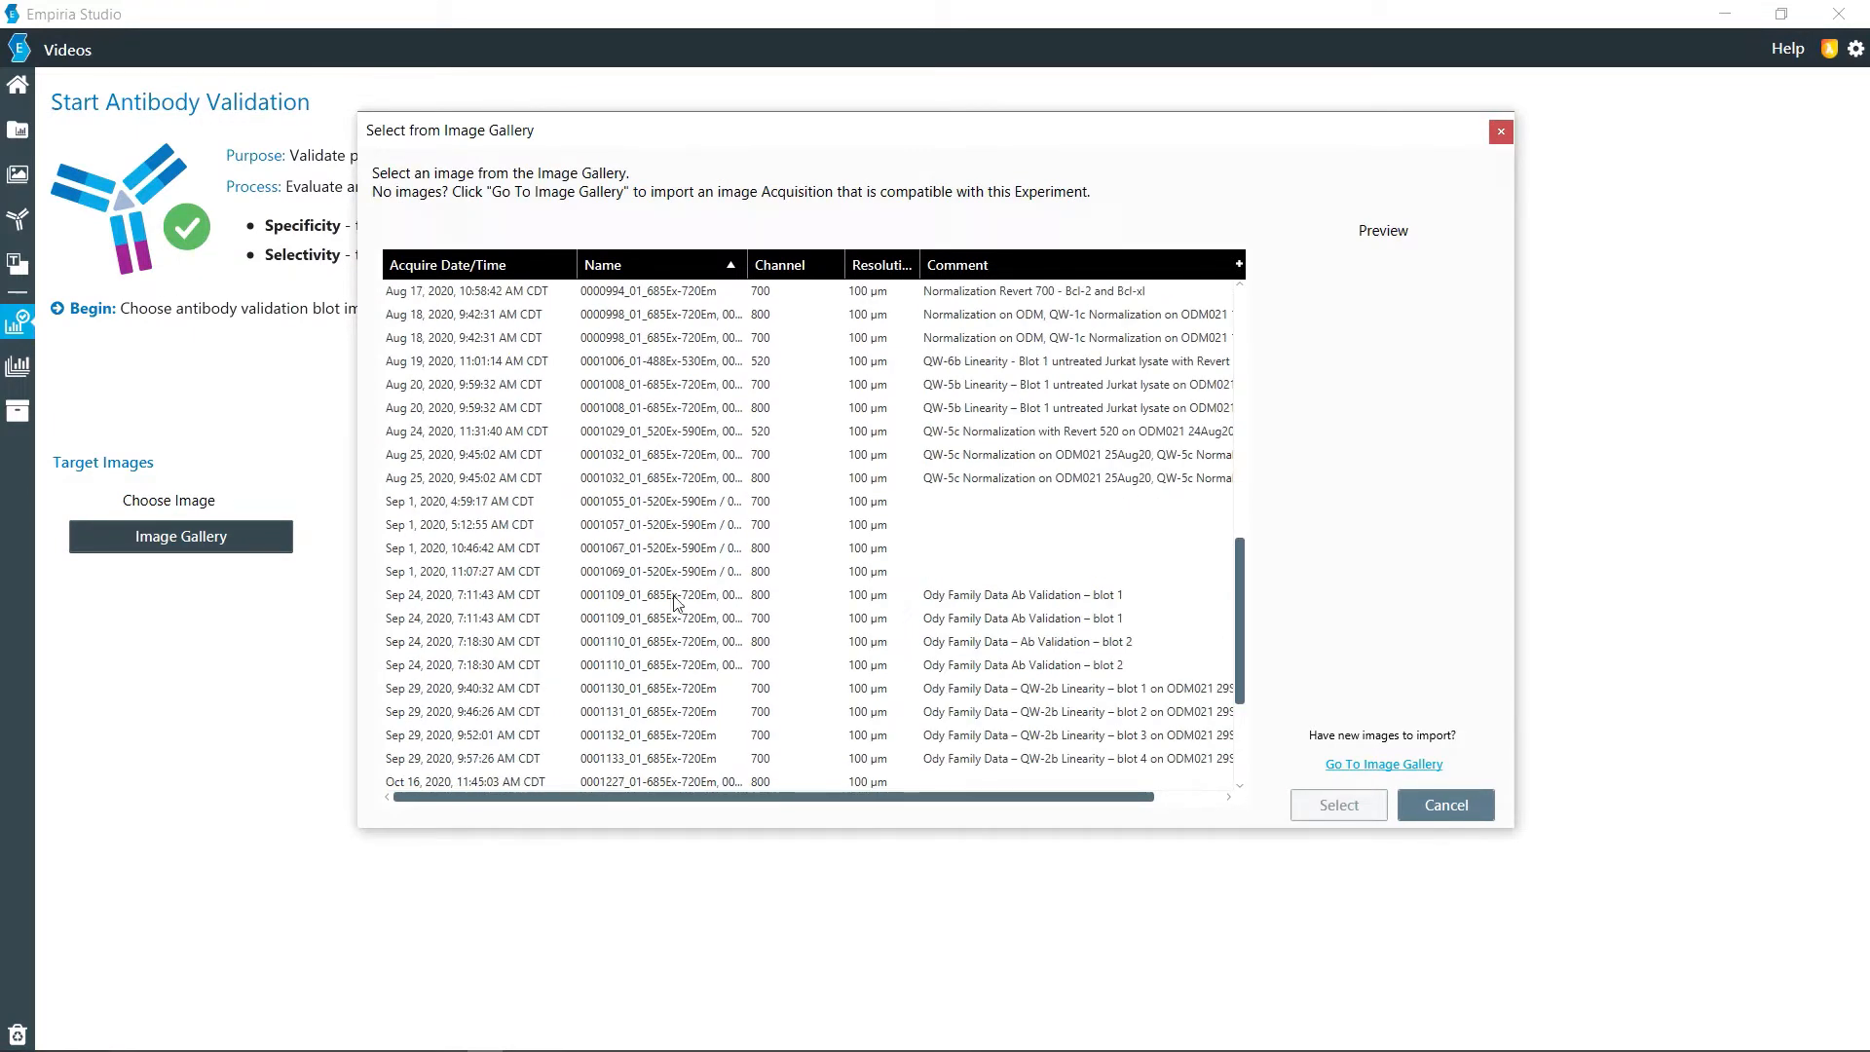
click(642, 647)
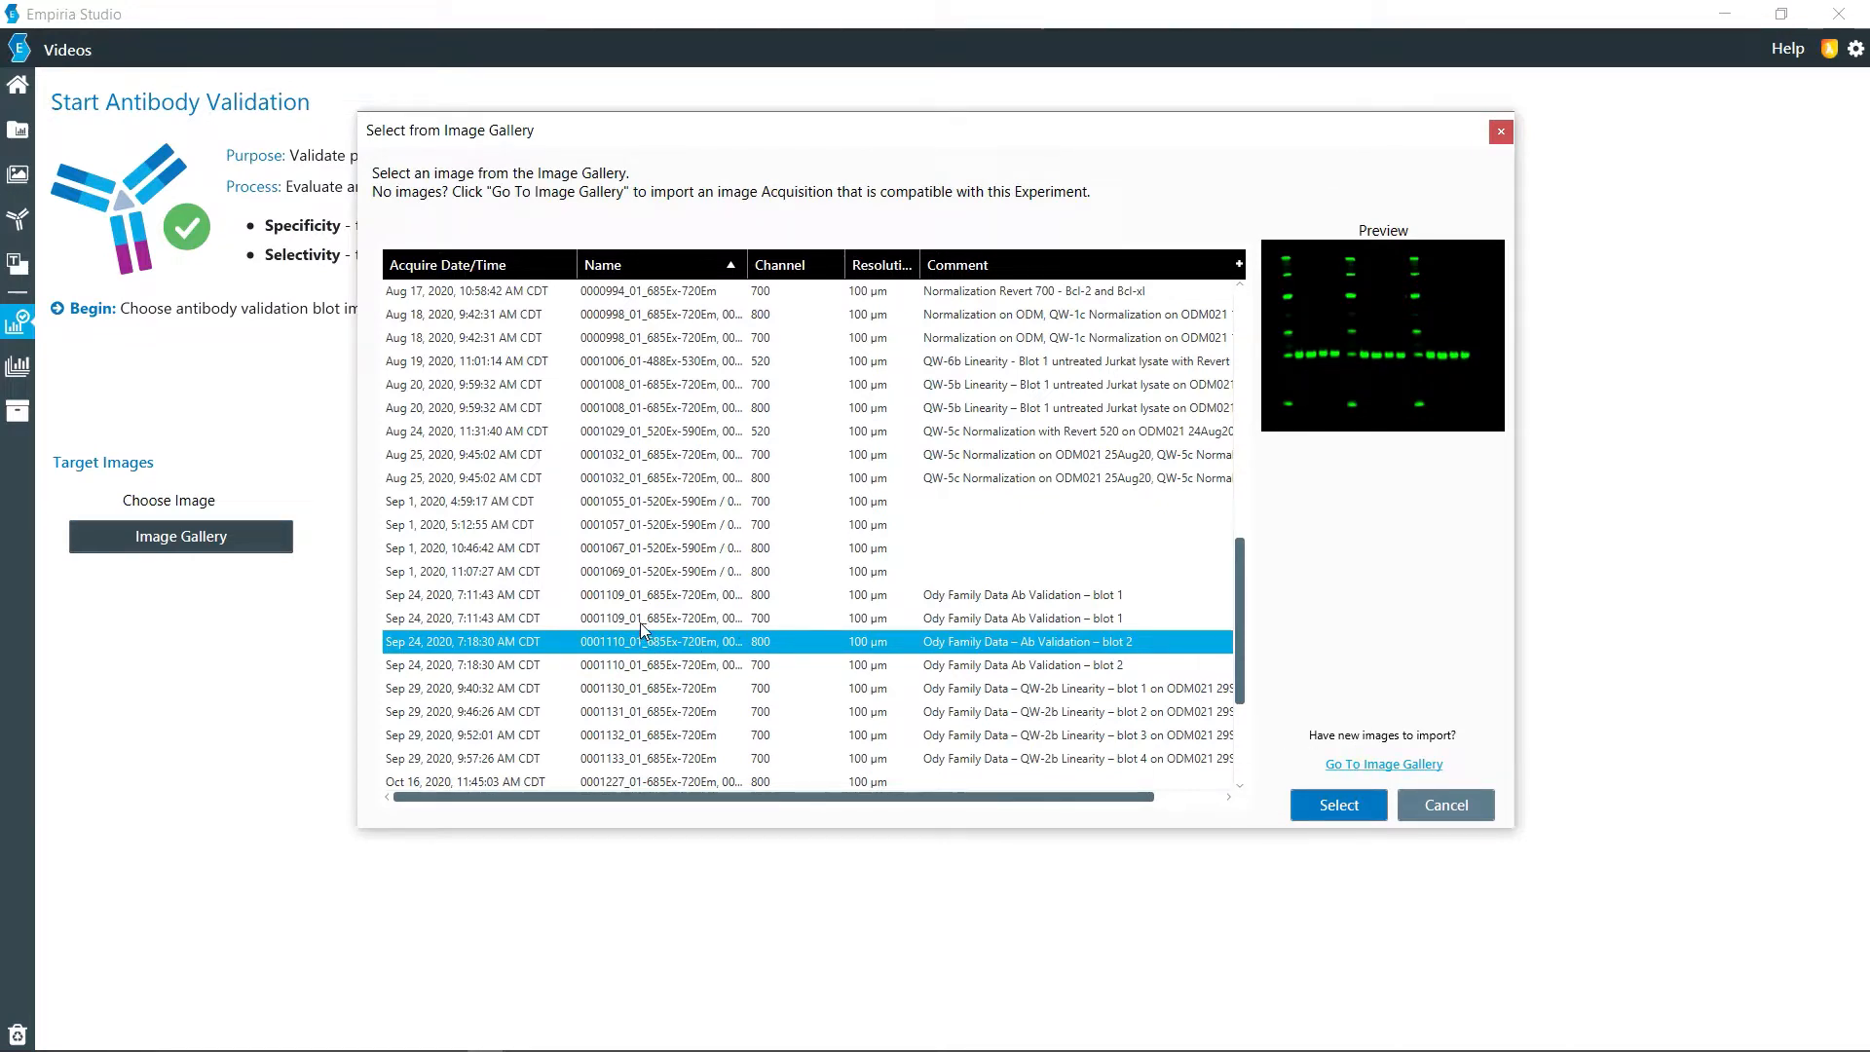
click(641, 666)
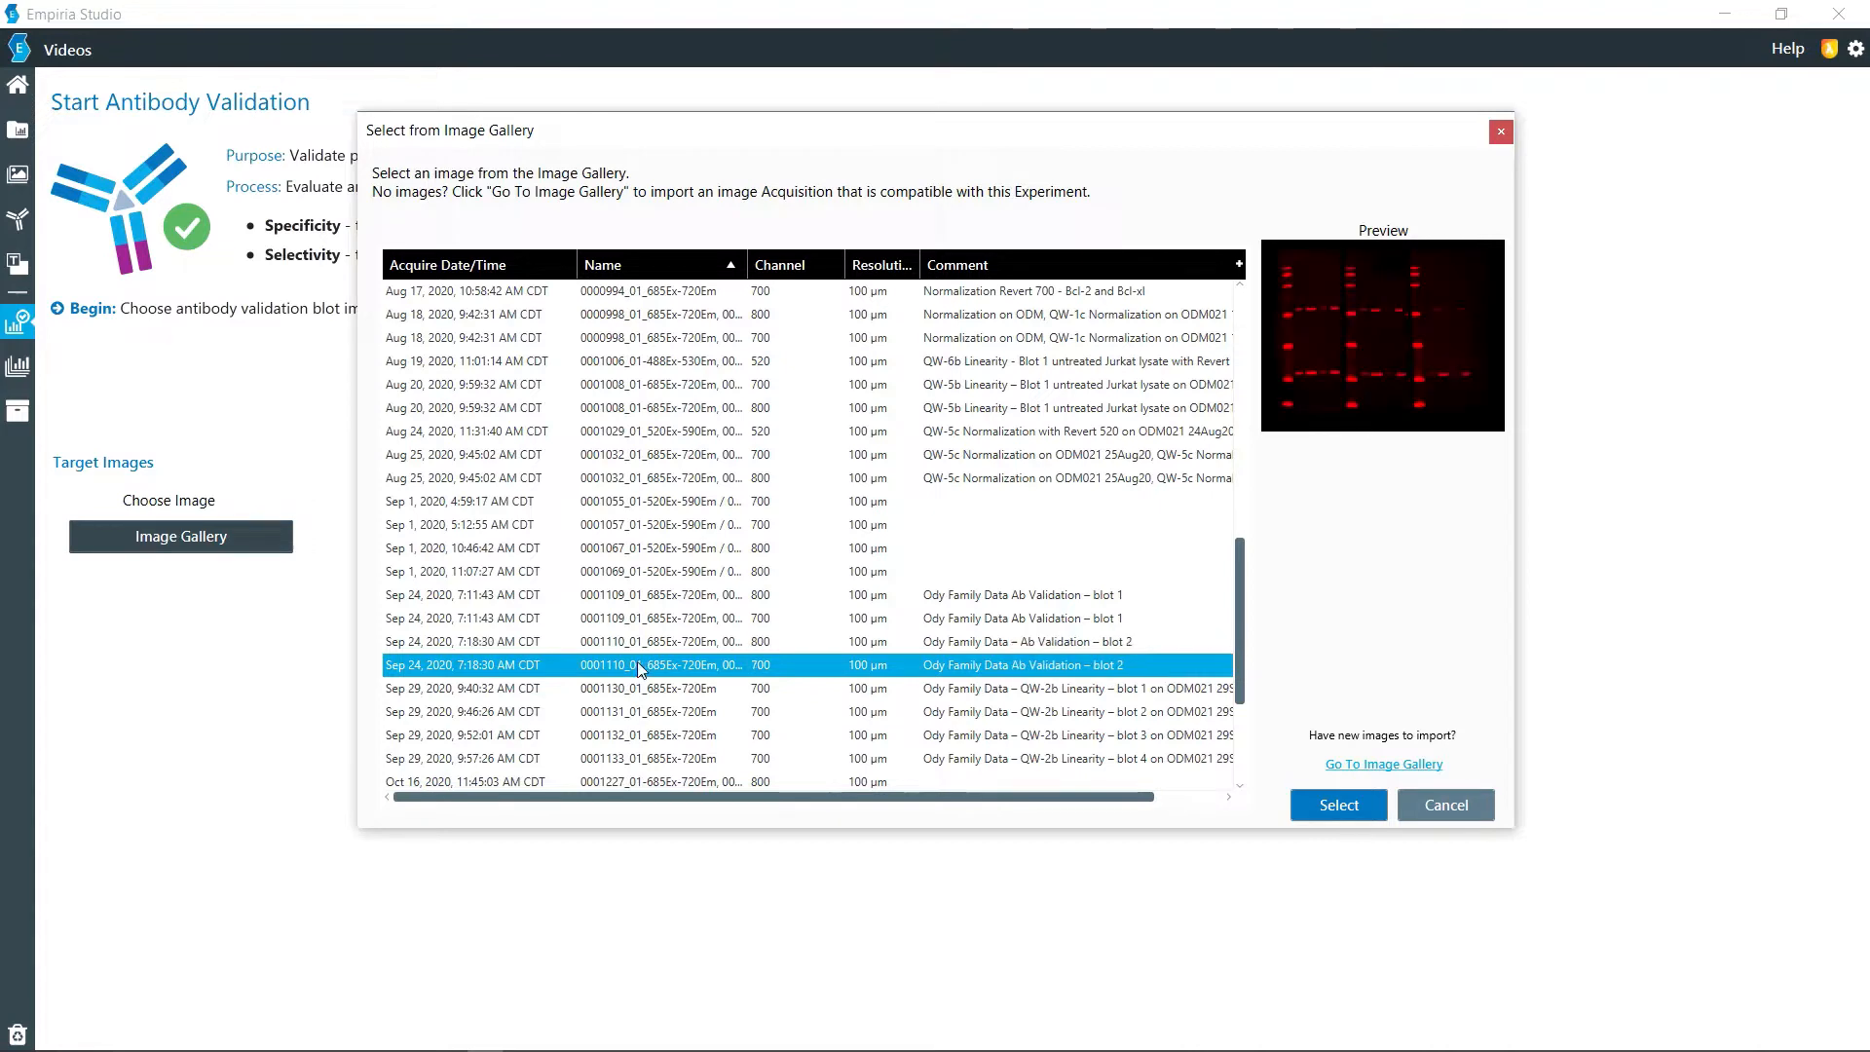
click(1354, 809)
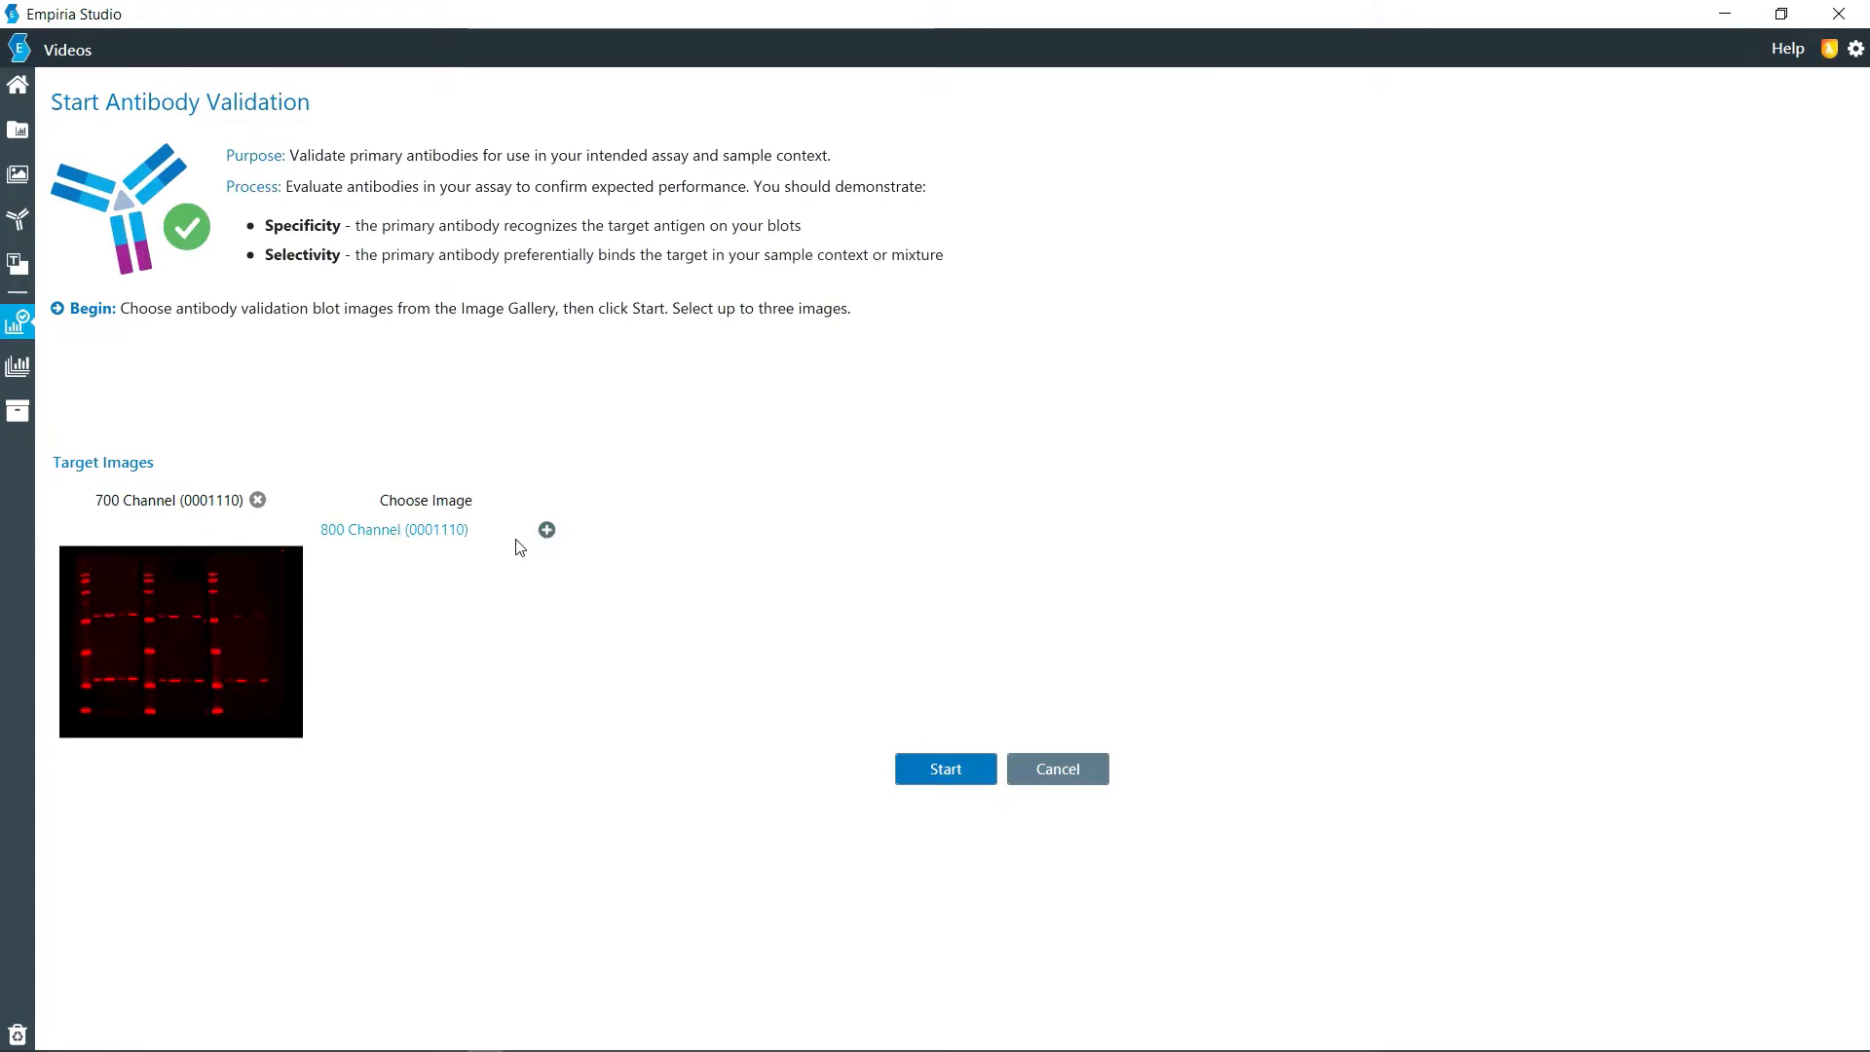
click(546, 531)
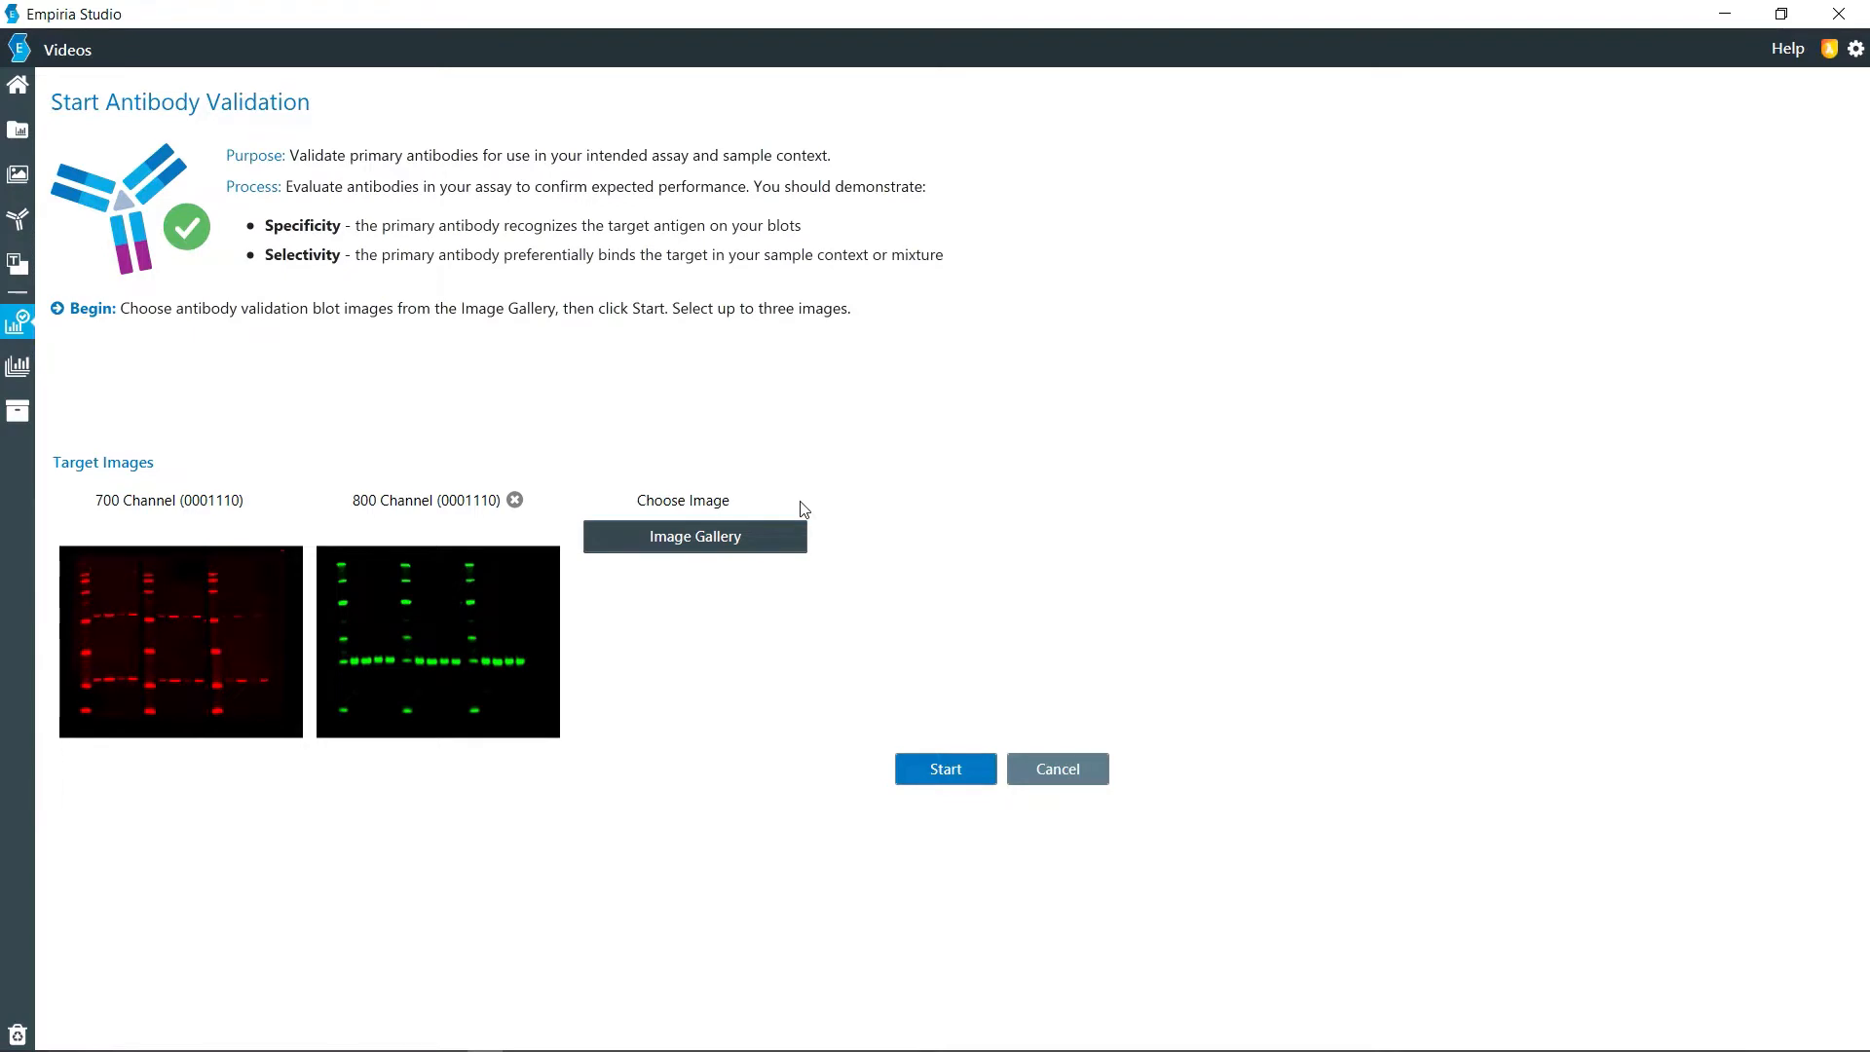
Start the validation, name it "Tub_COV IV", and continue to the image setup.
click(946, 772)
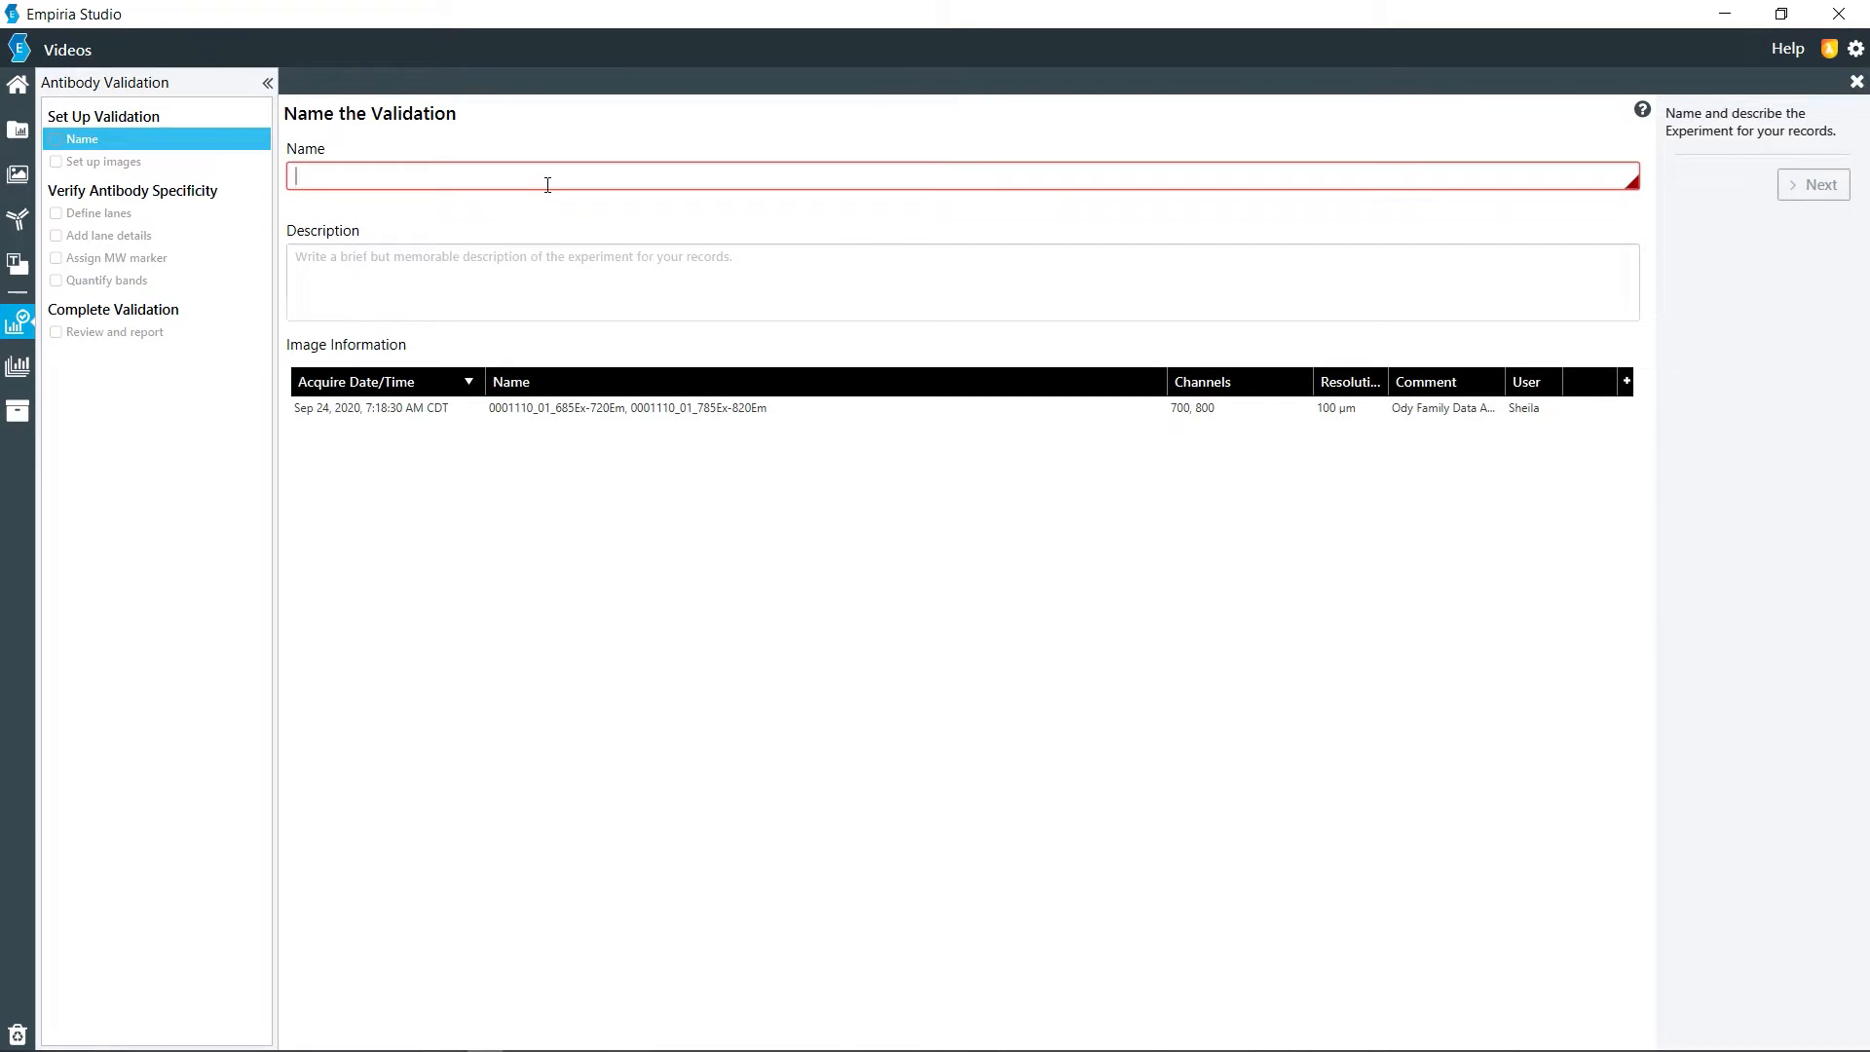
text(Tub)
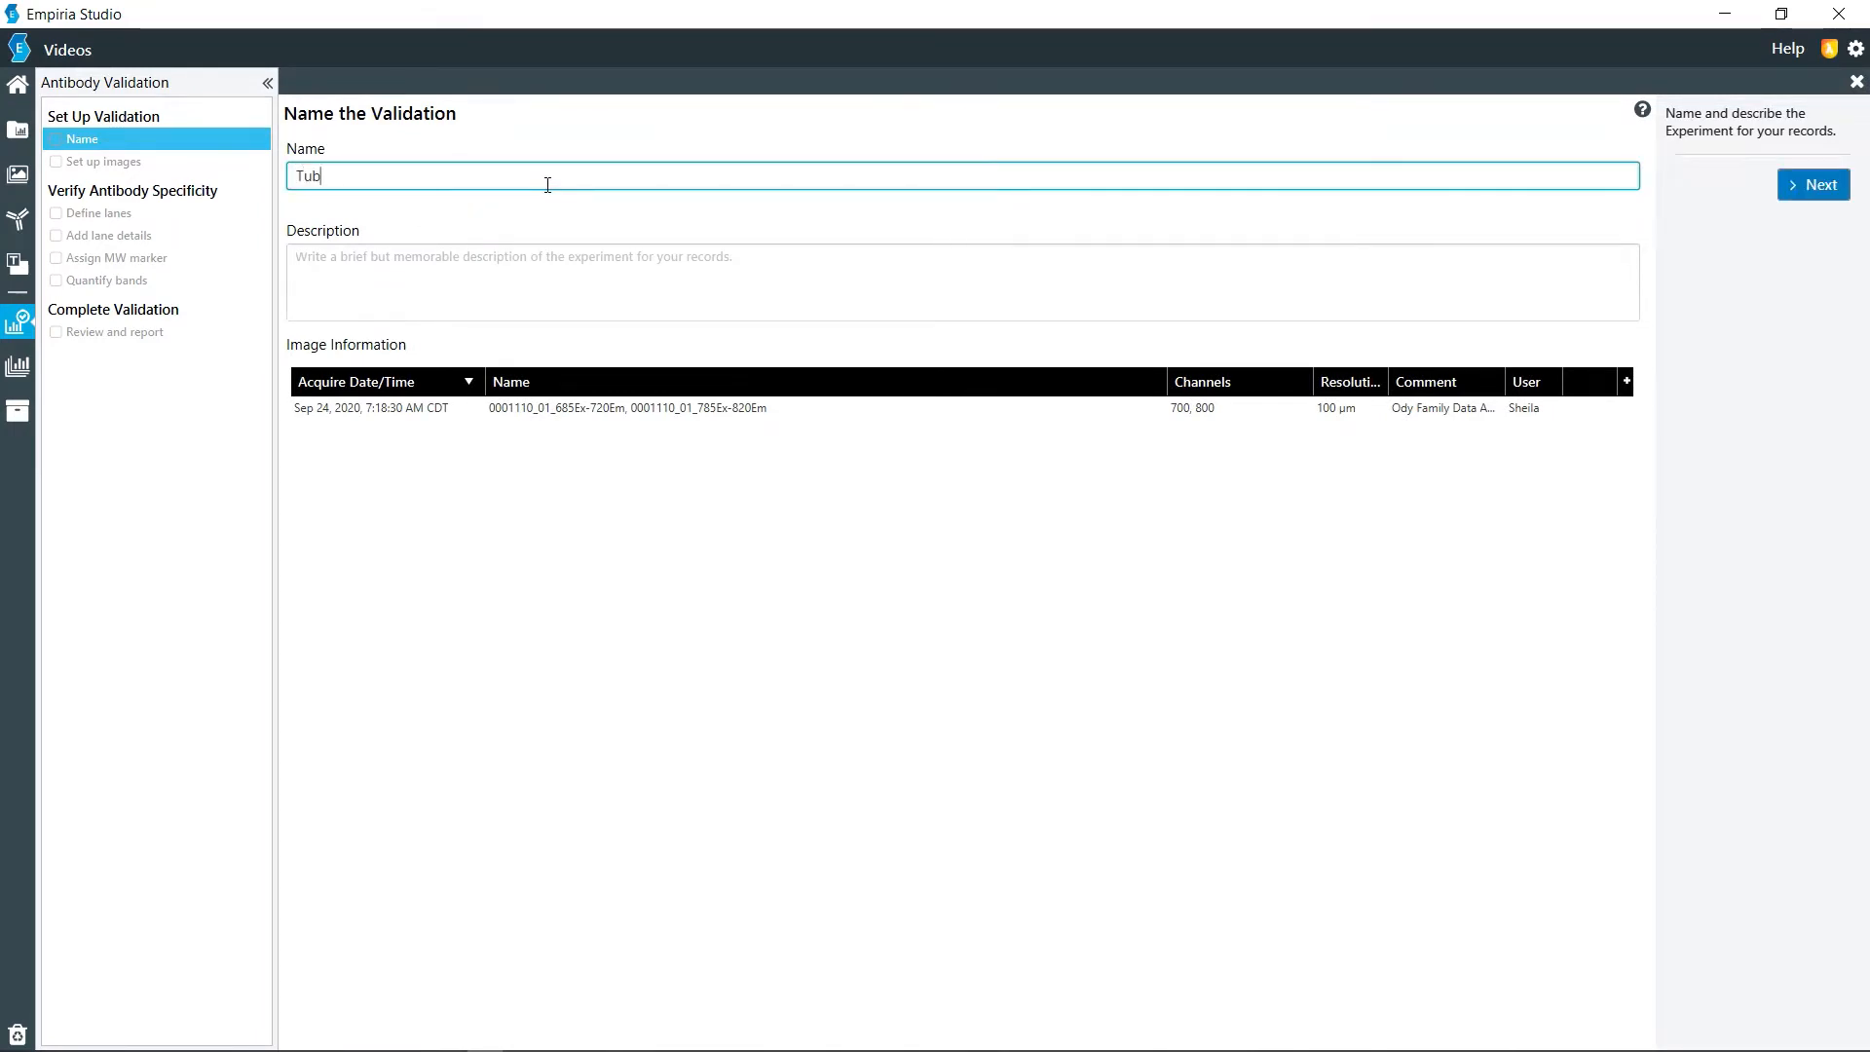
text(_COV IV)
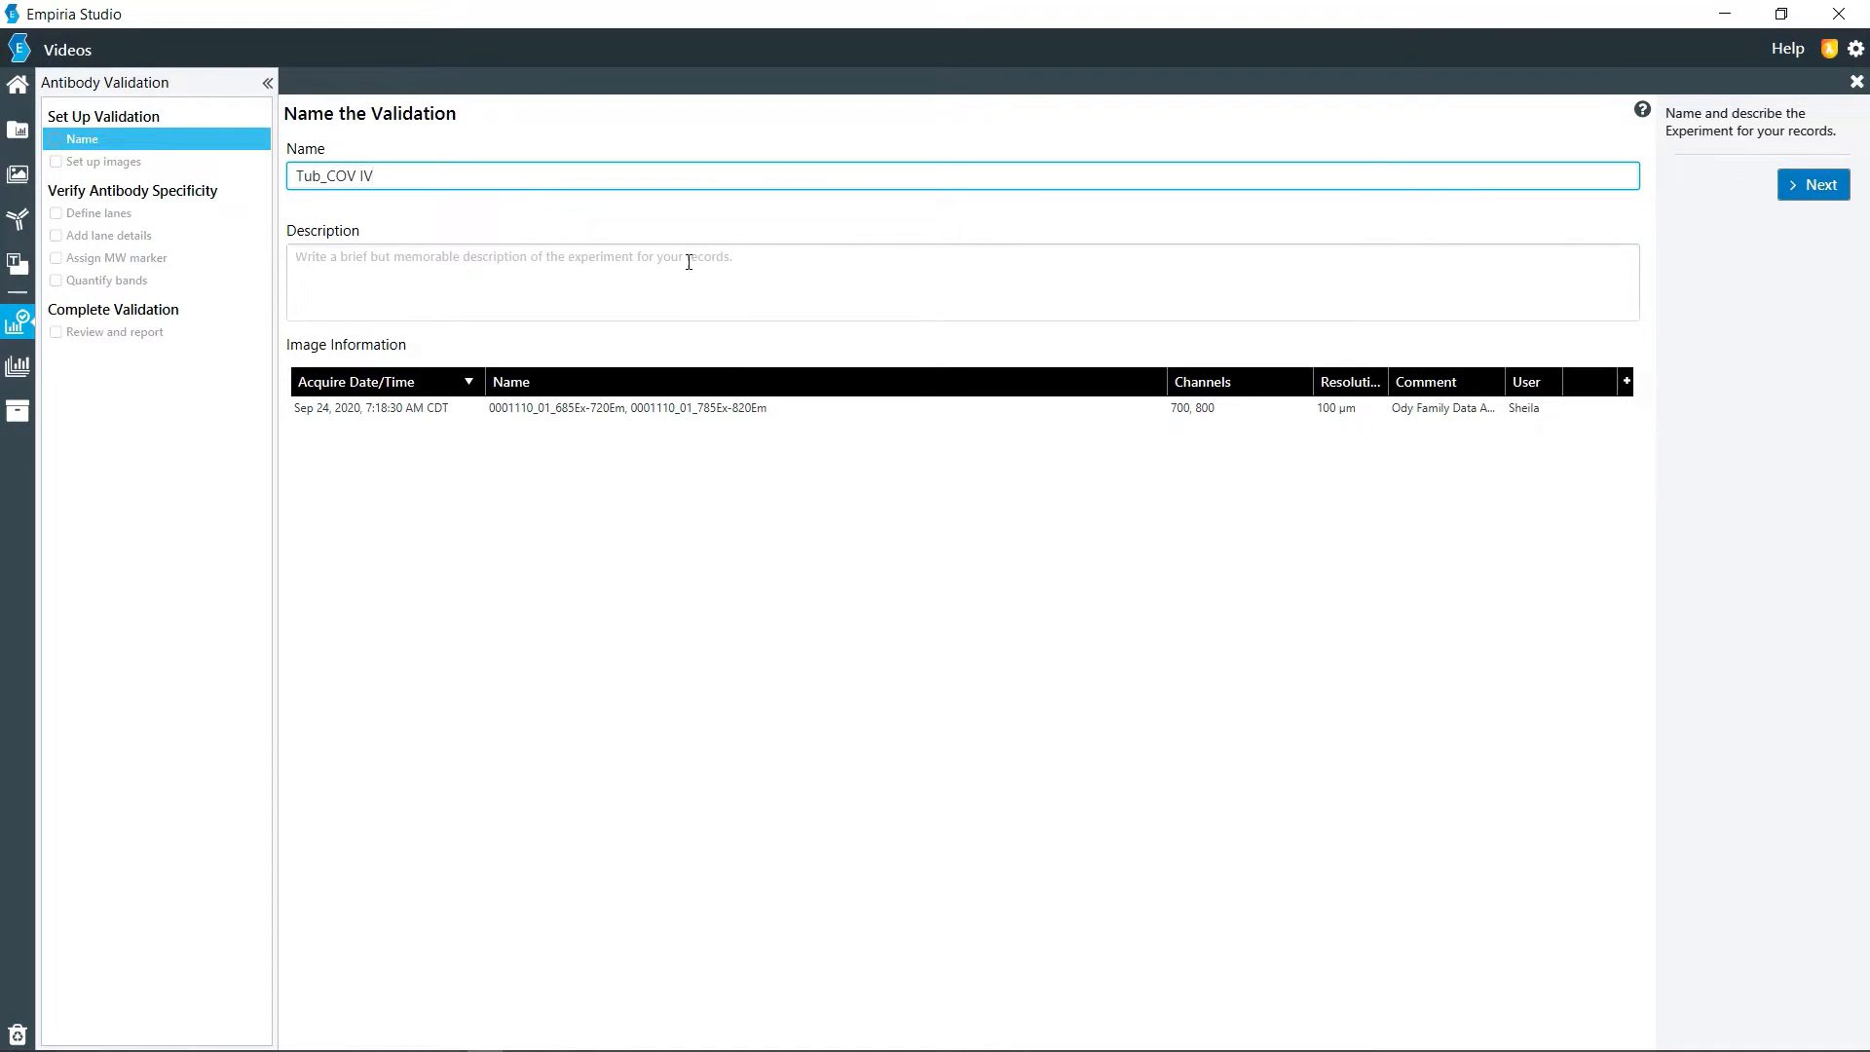
click(1816, 186)
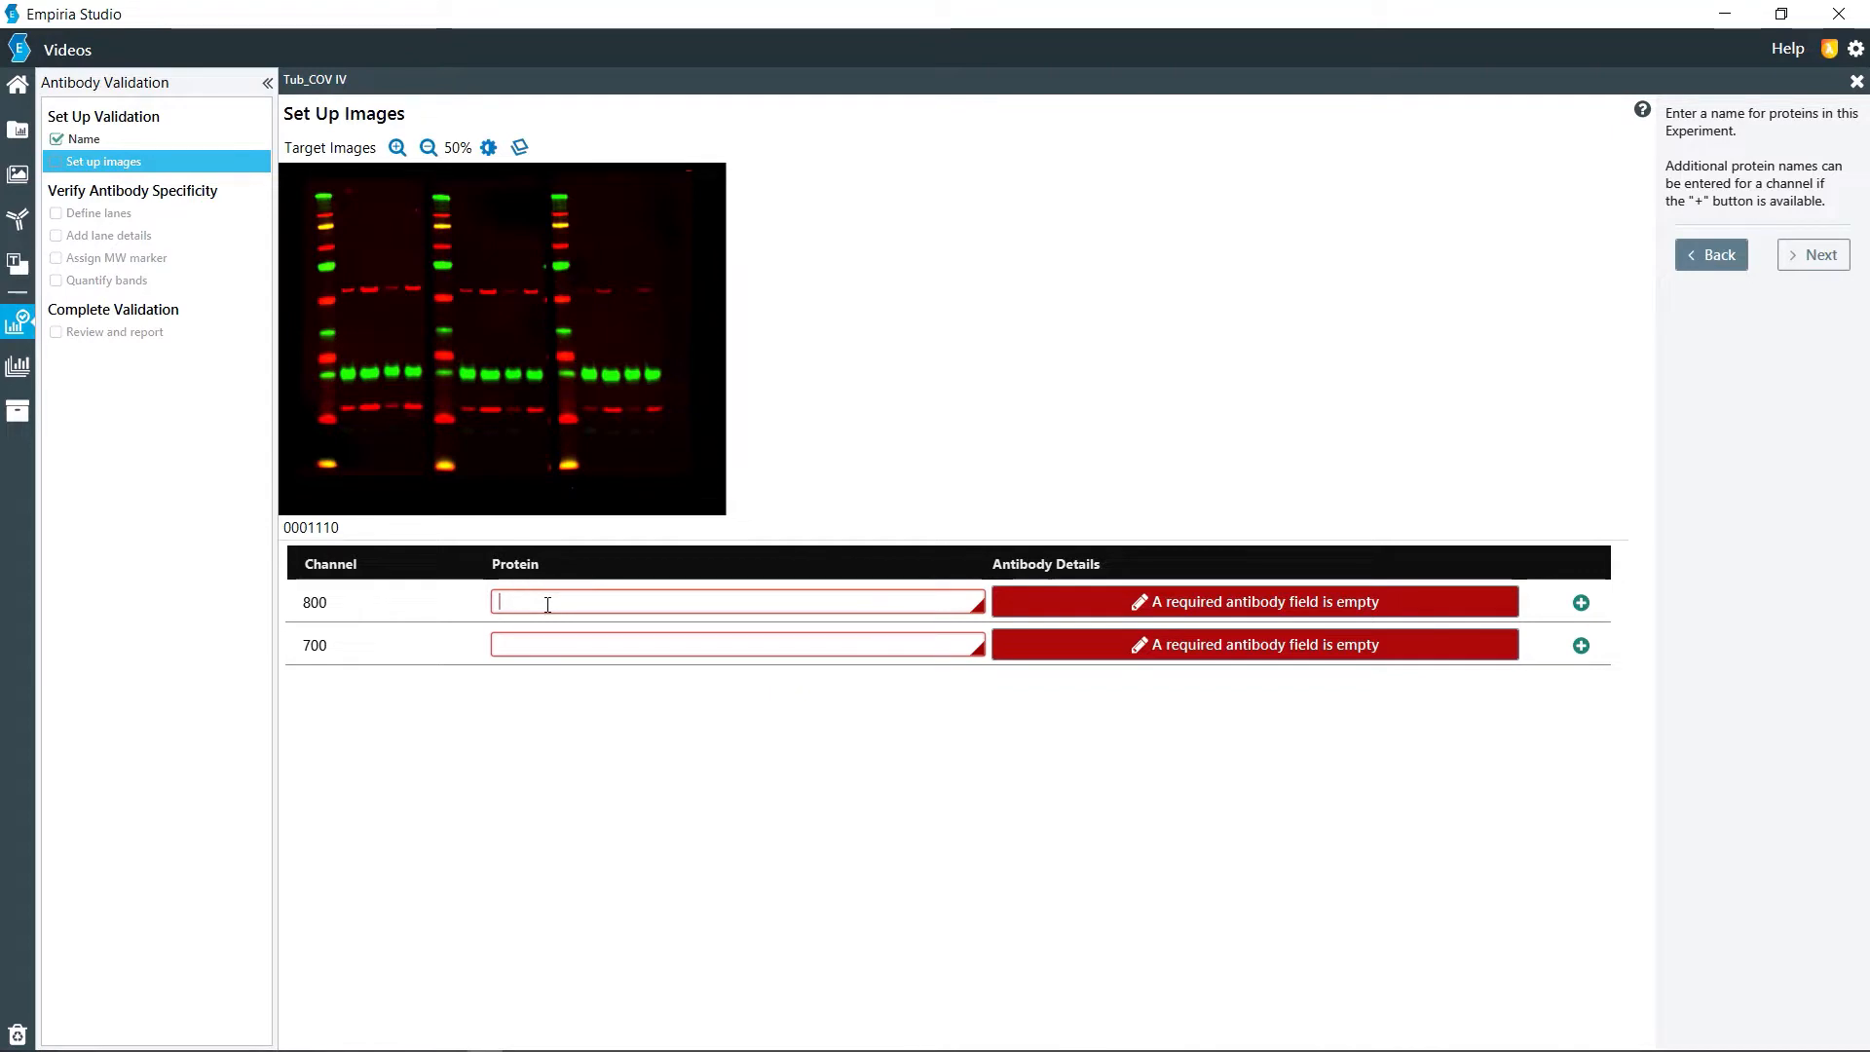
Assign OLI 28kDa as the 800 channel's protein and enter "OLI 28Kda" as its primary antibody product name.
text(O)
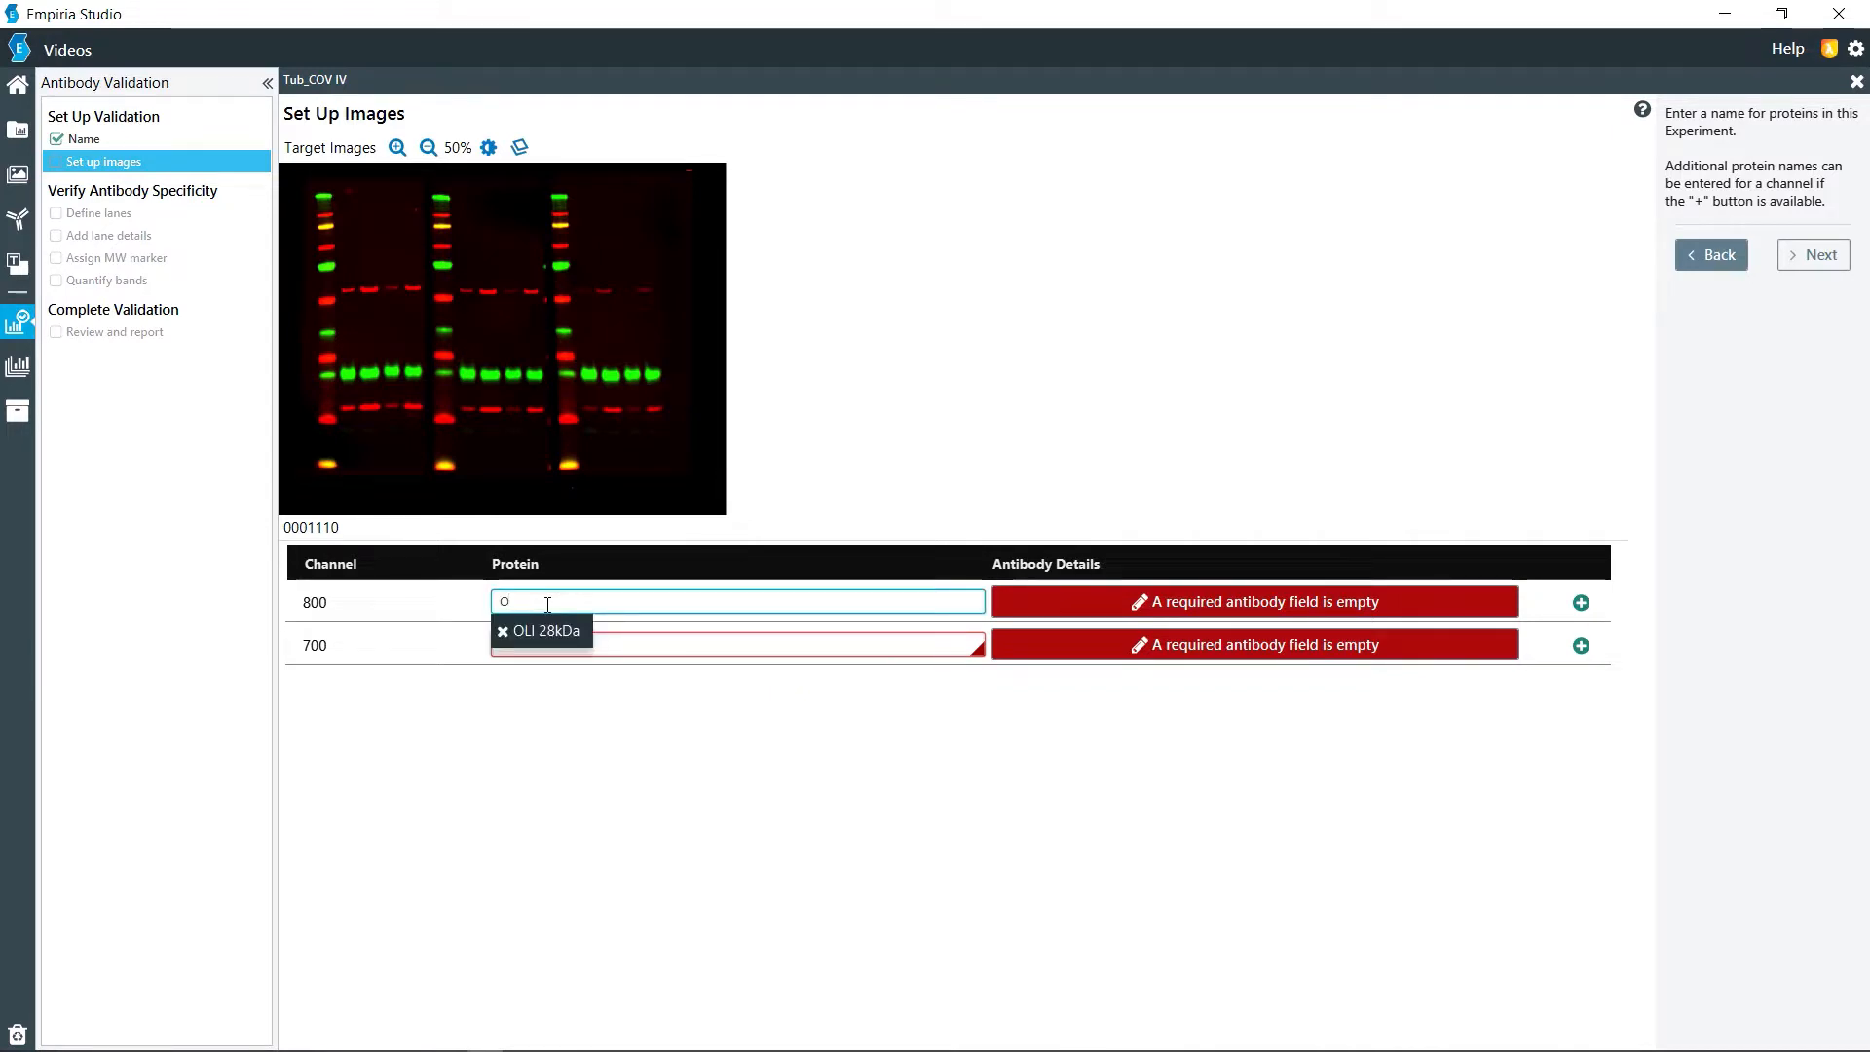
click(541, 629)
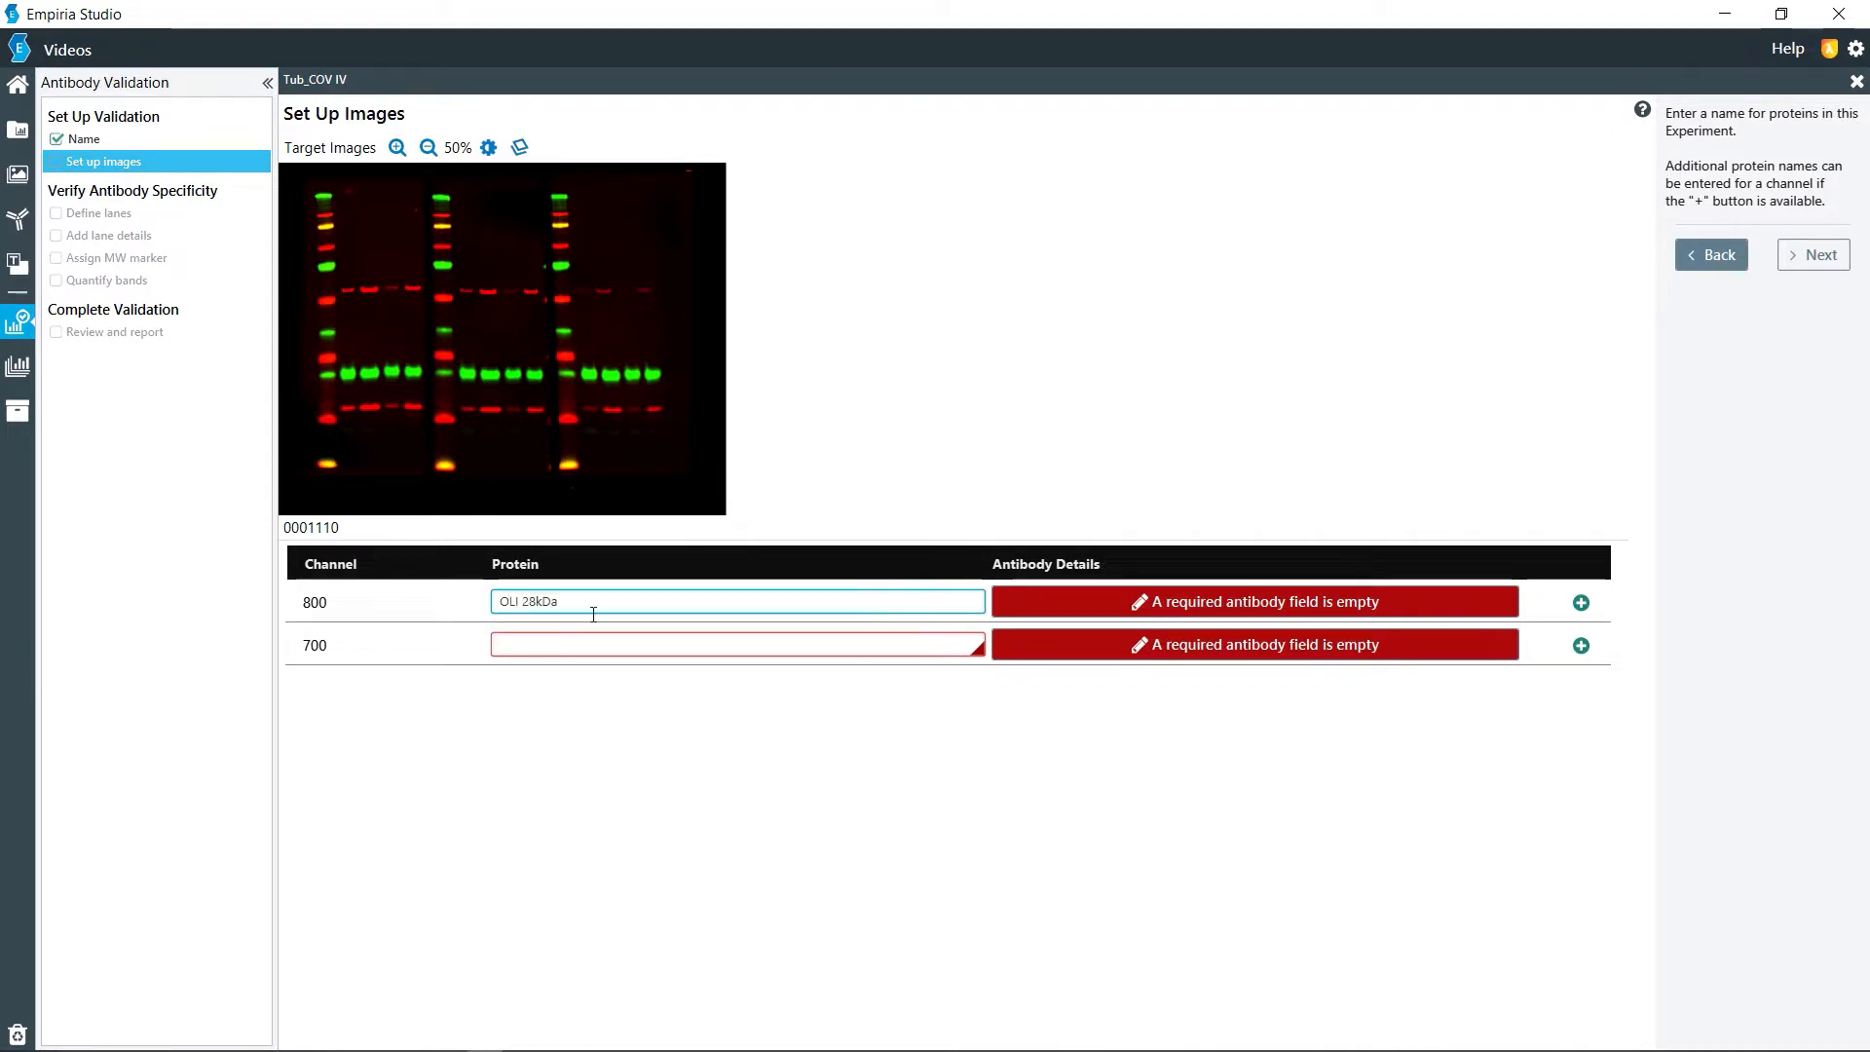
click(1260, 615)
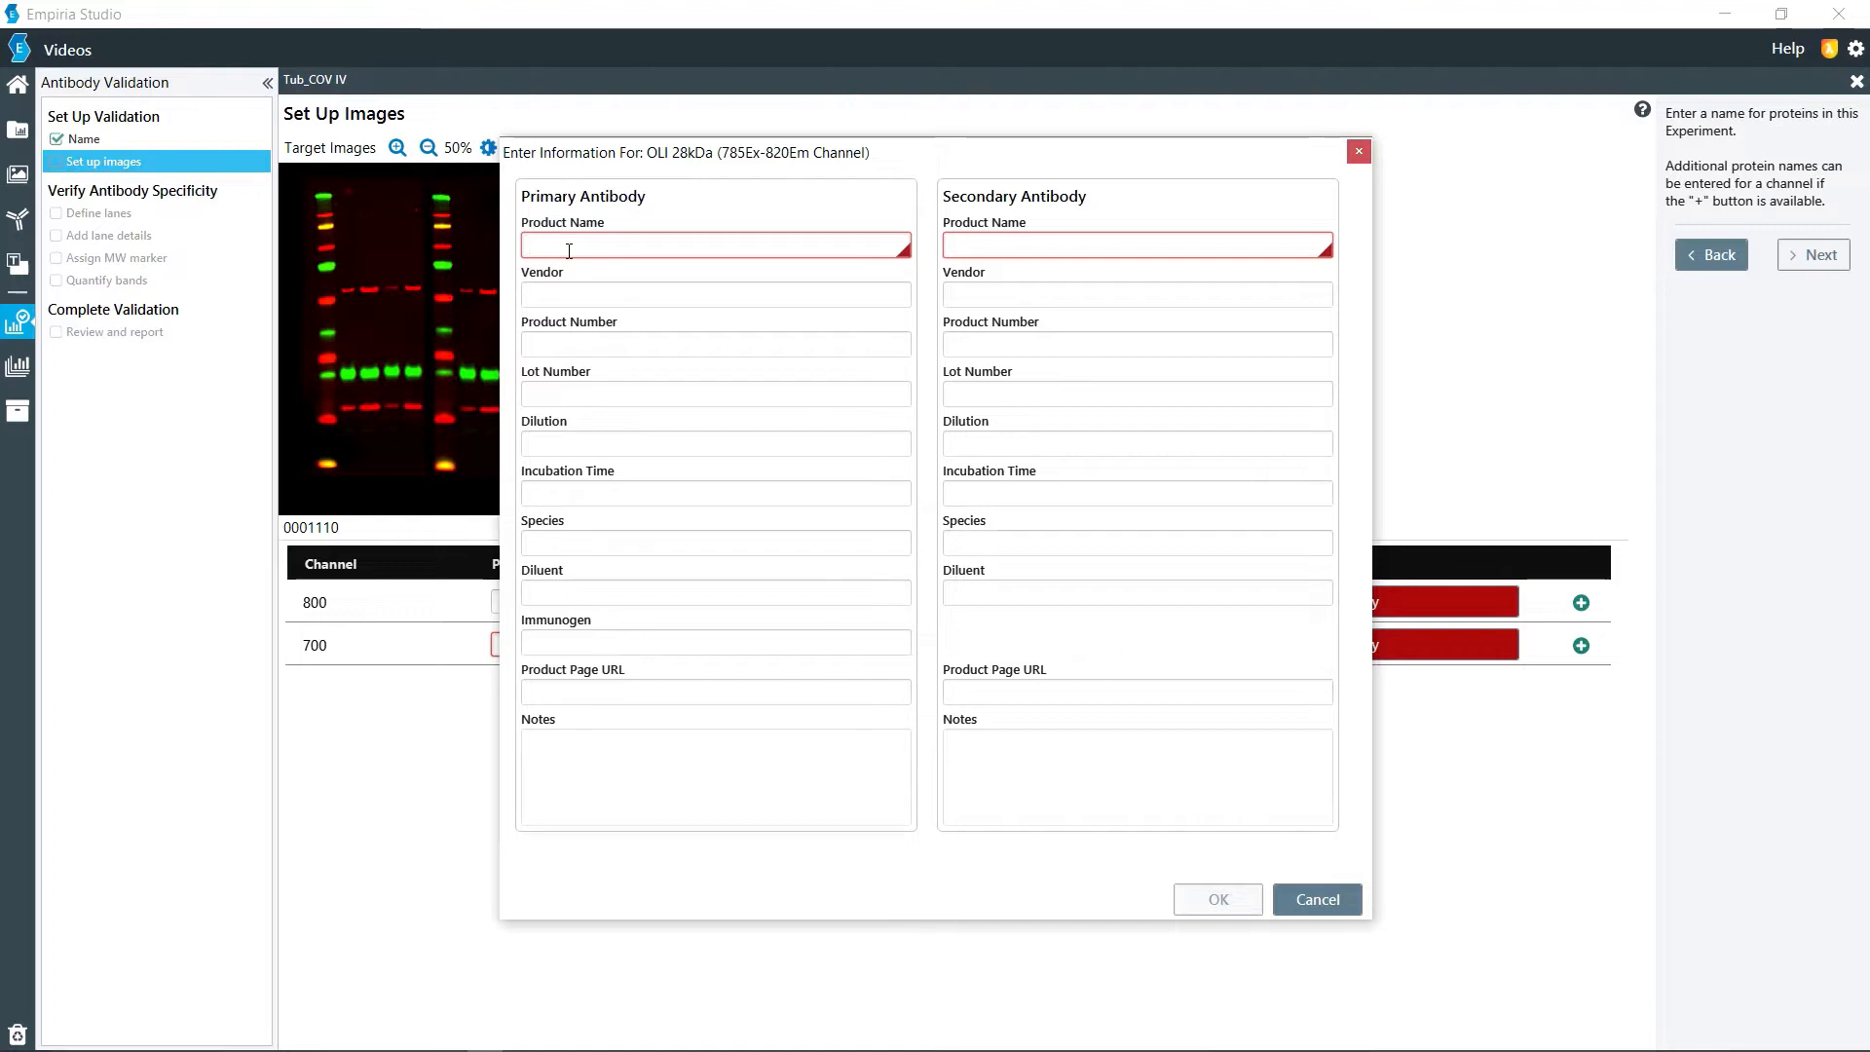
text(OLI 28)
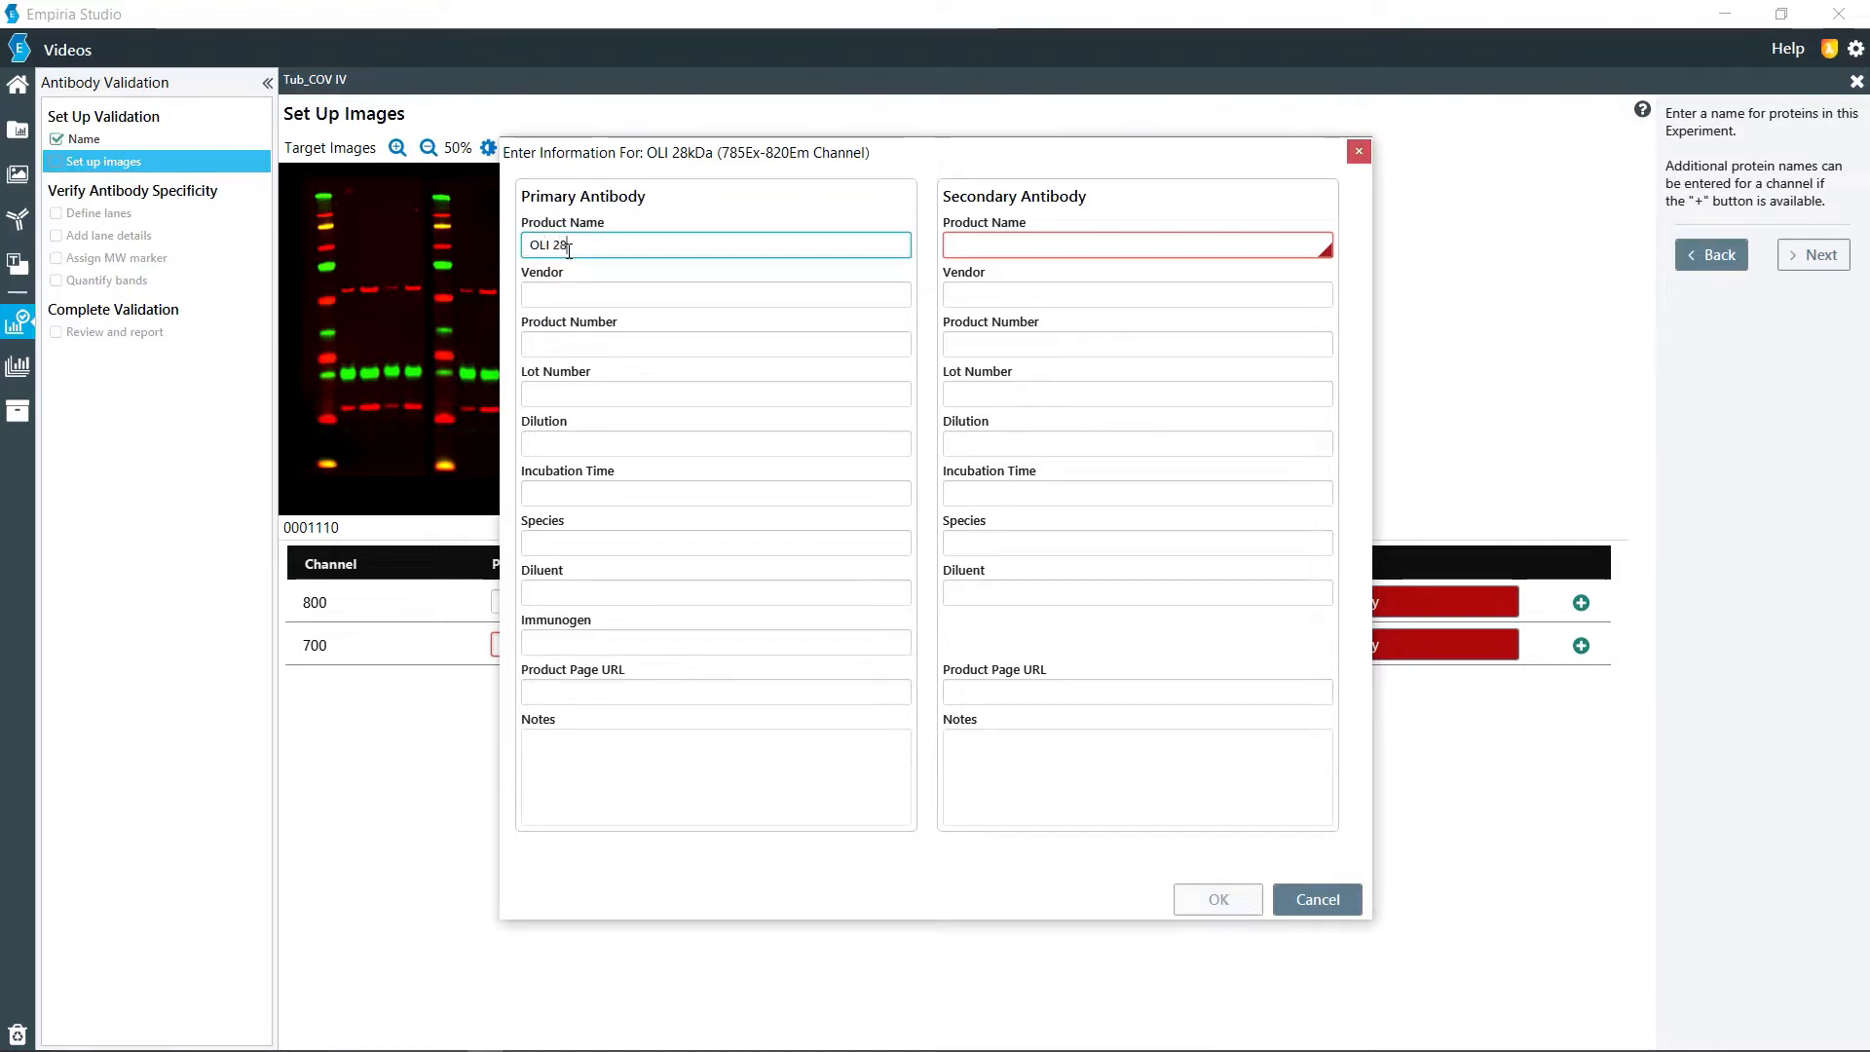
text(Kd)
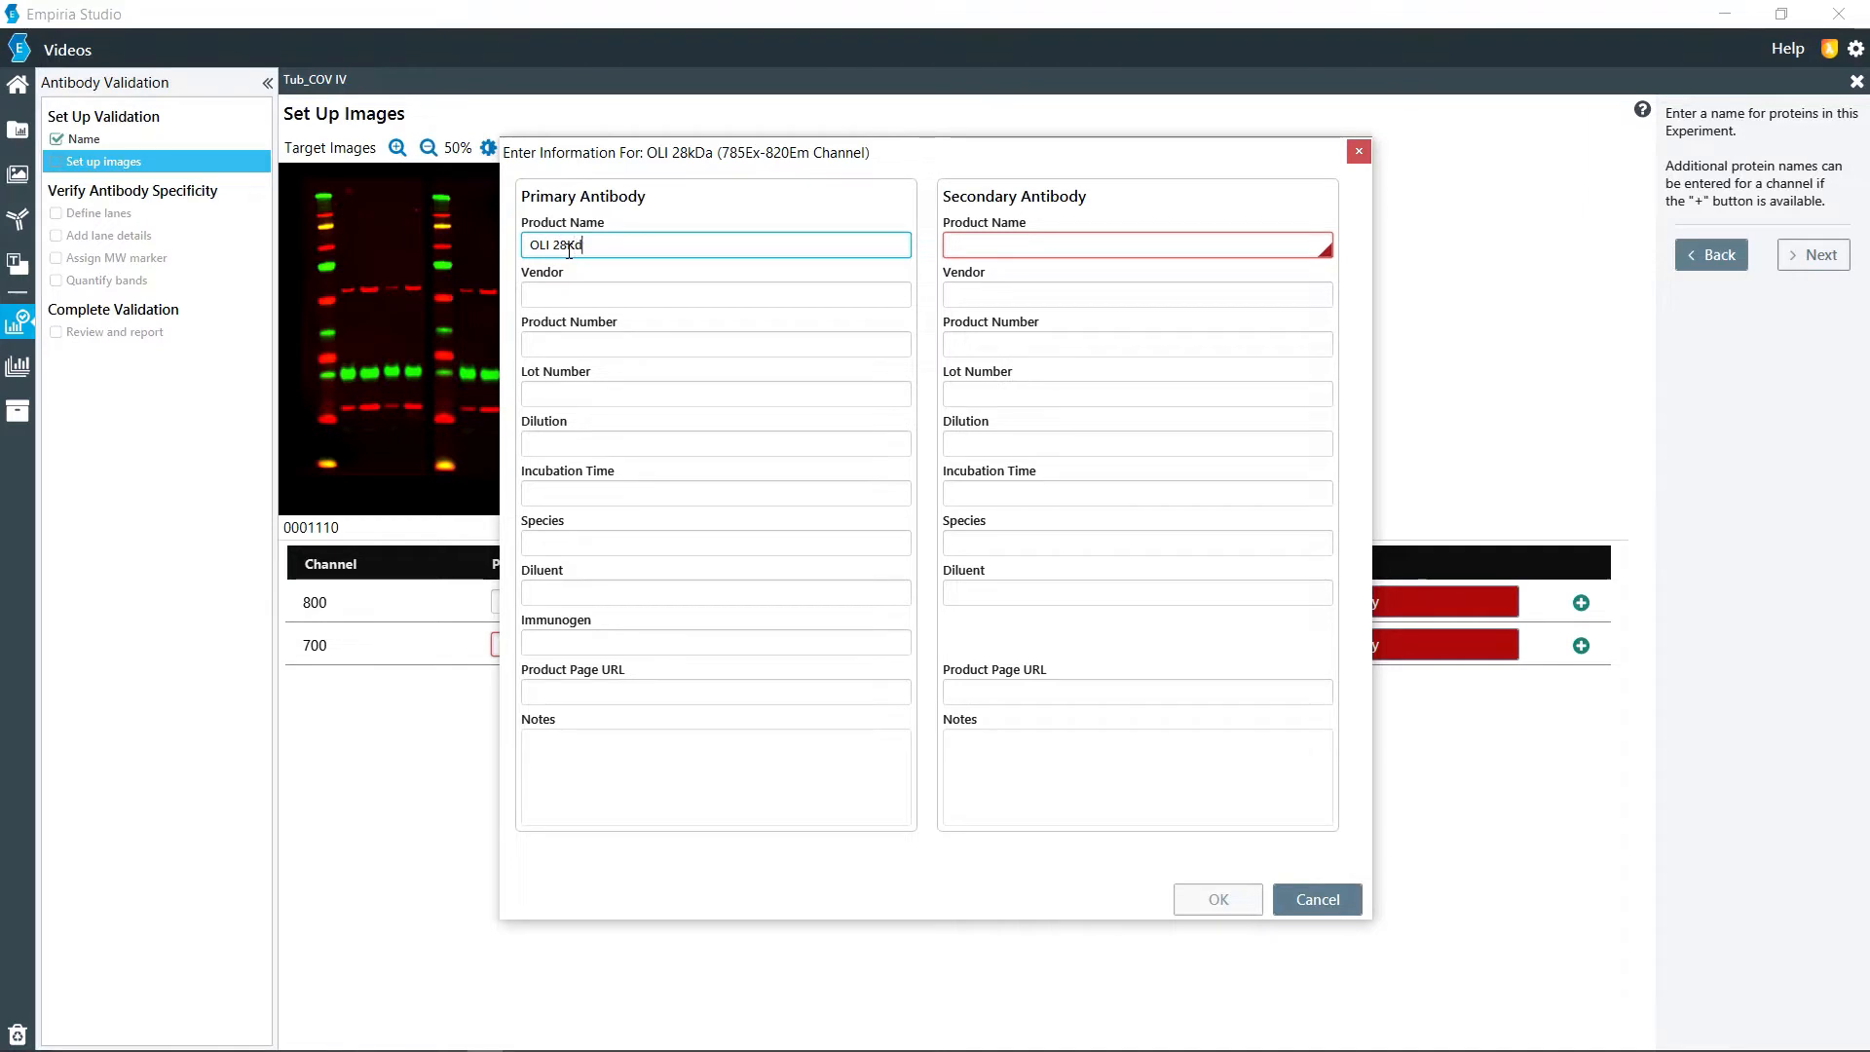
text(a)
click(596, 289)
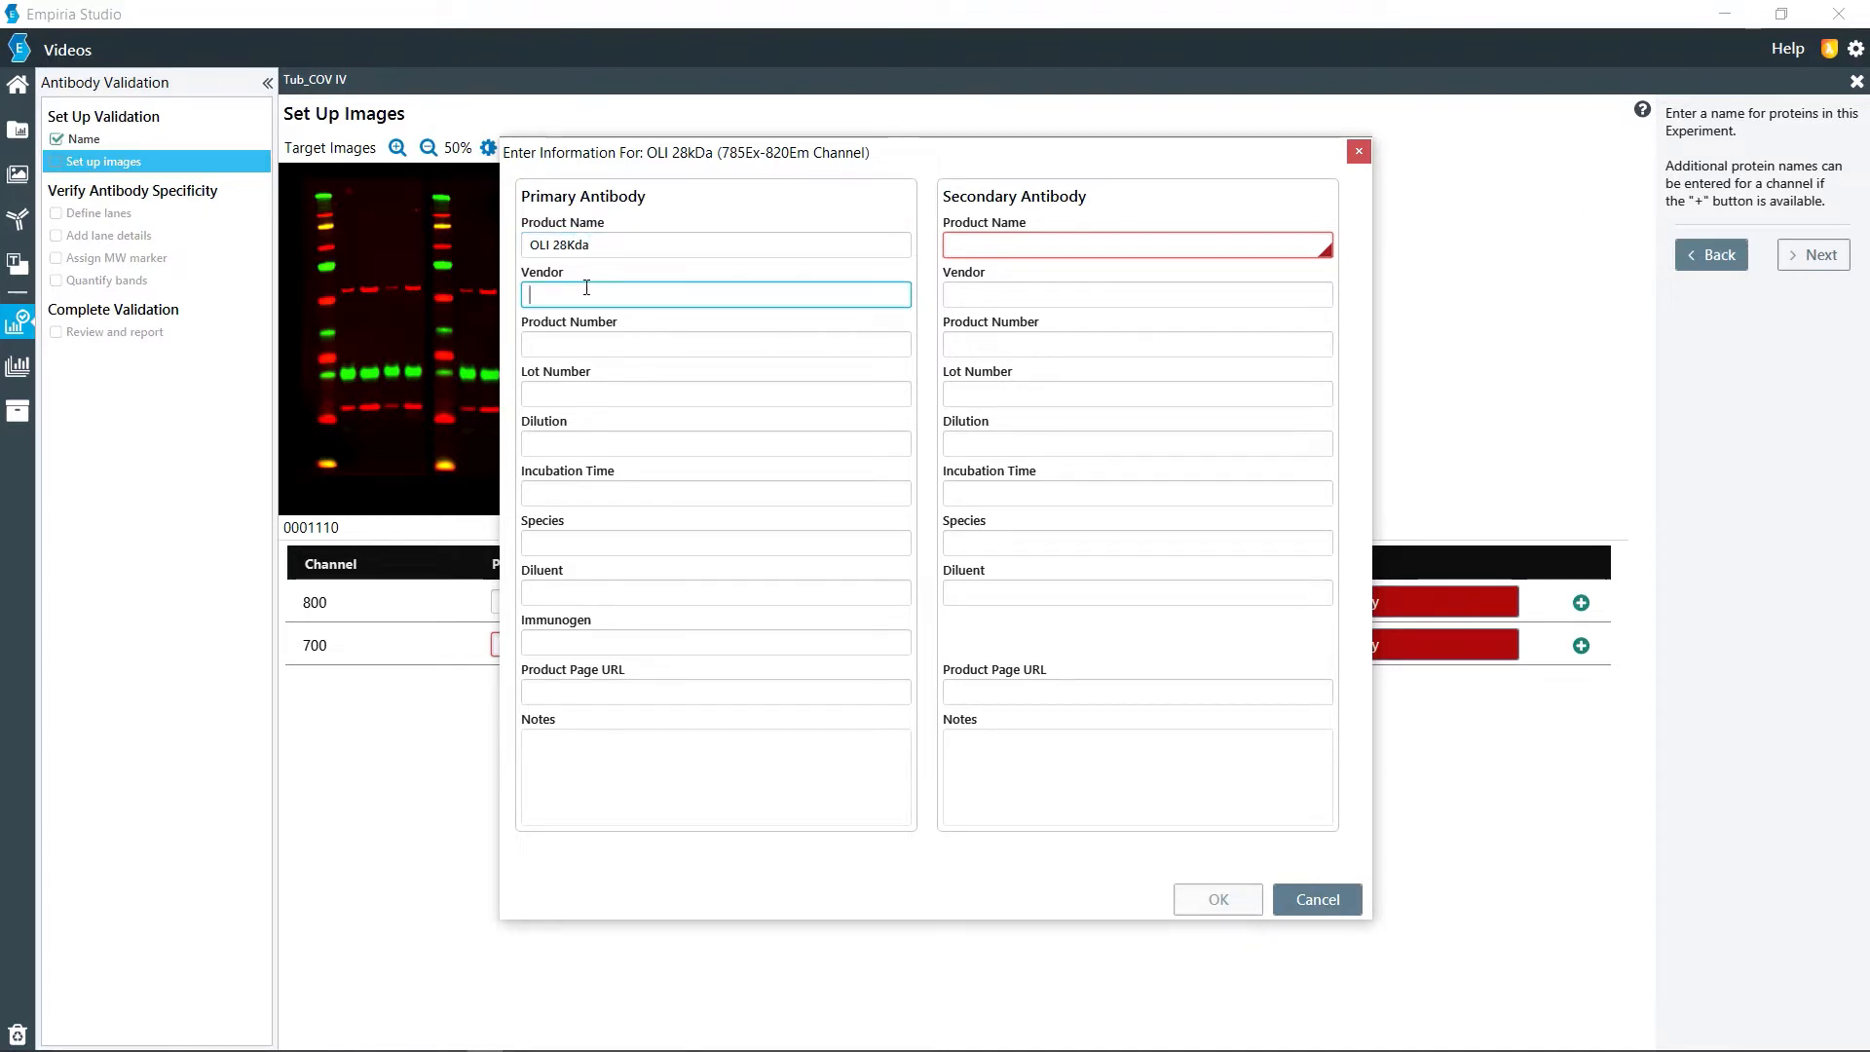
click(584, 343)
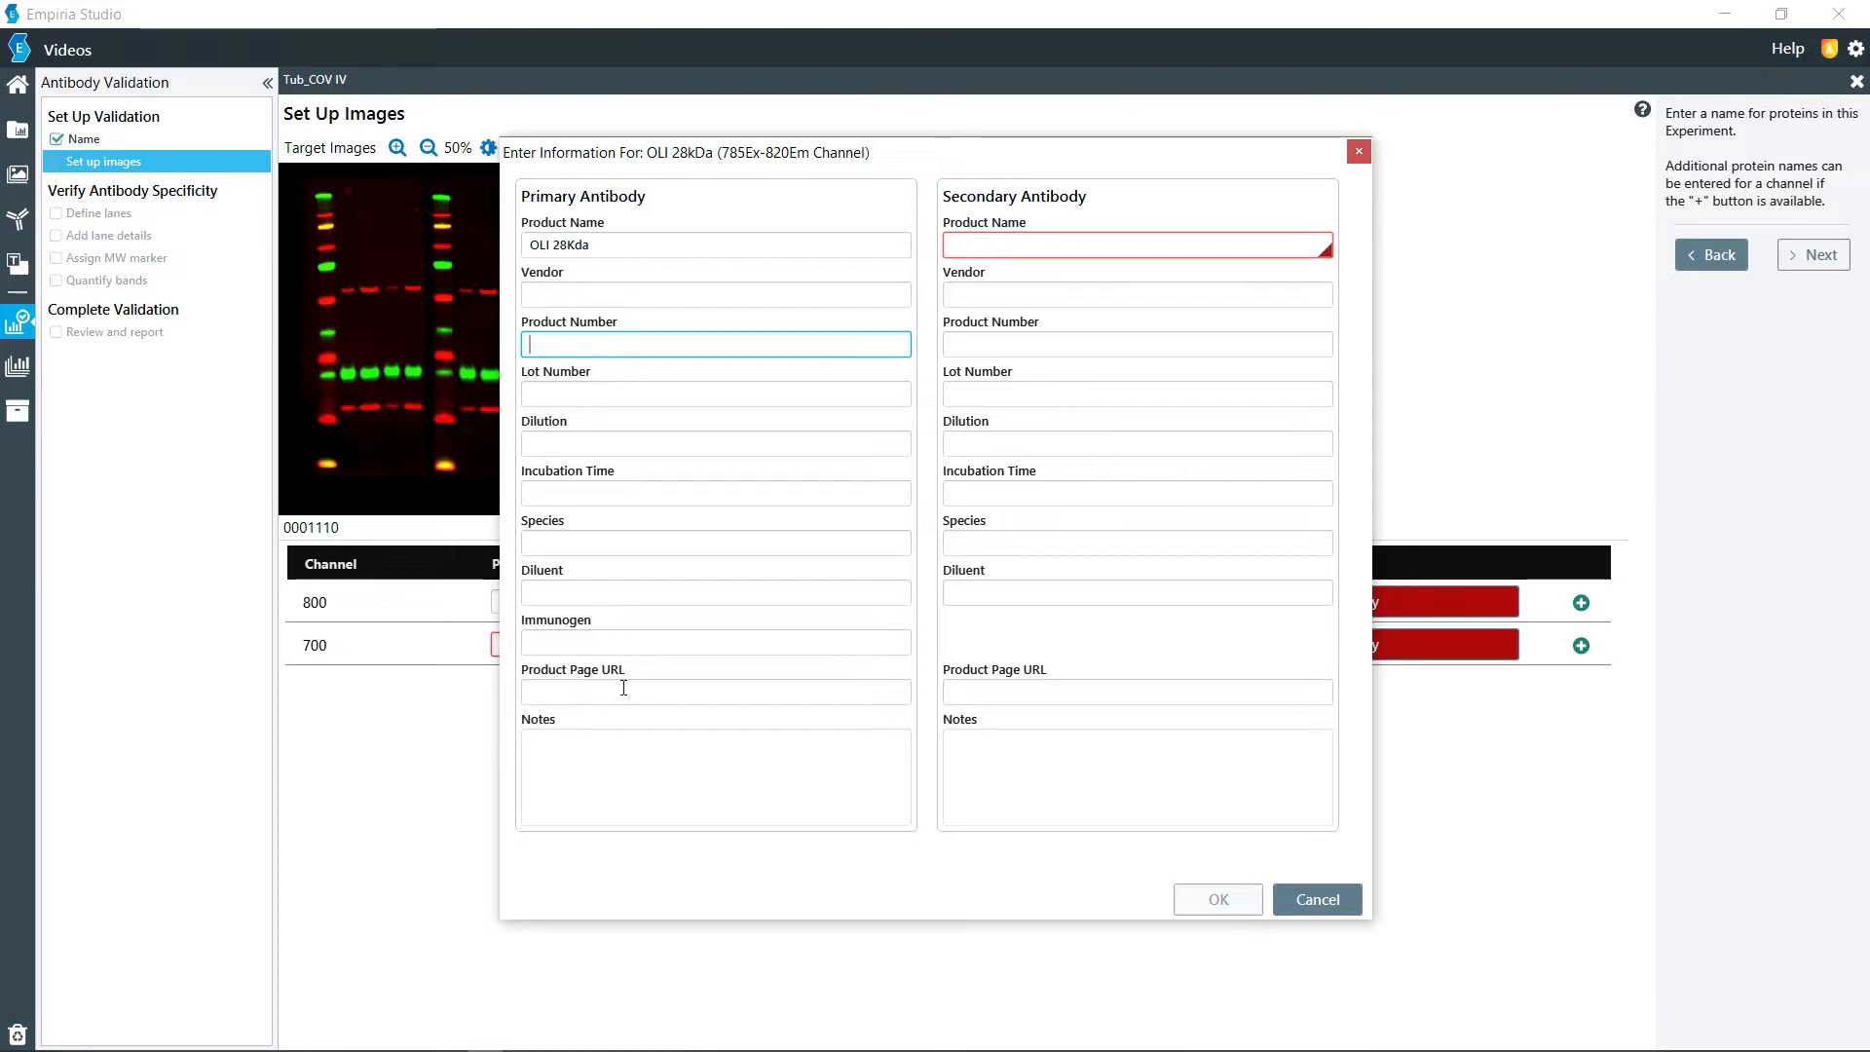
click(601, 689)
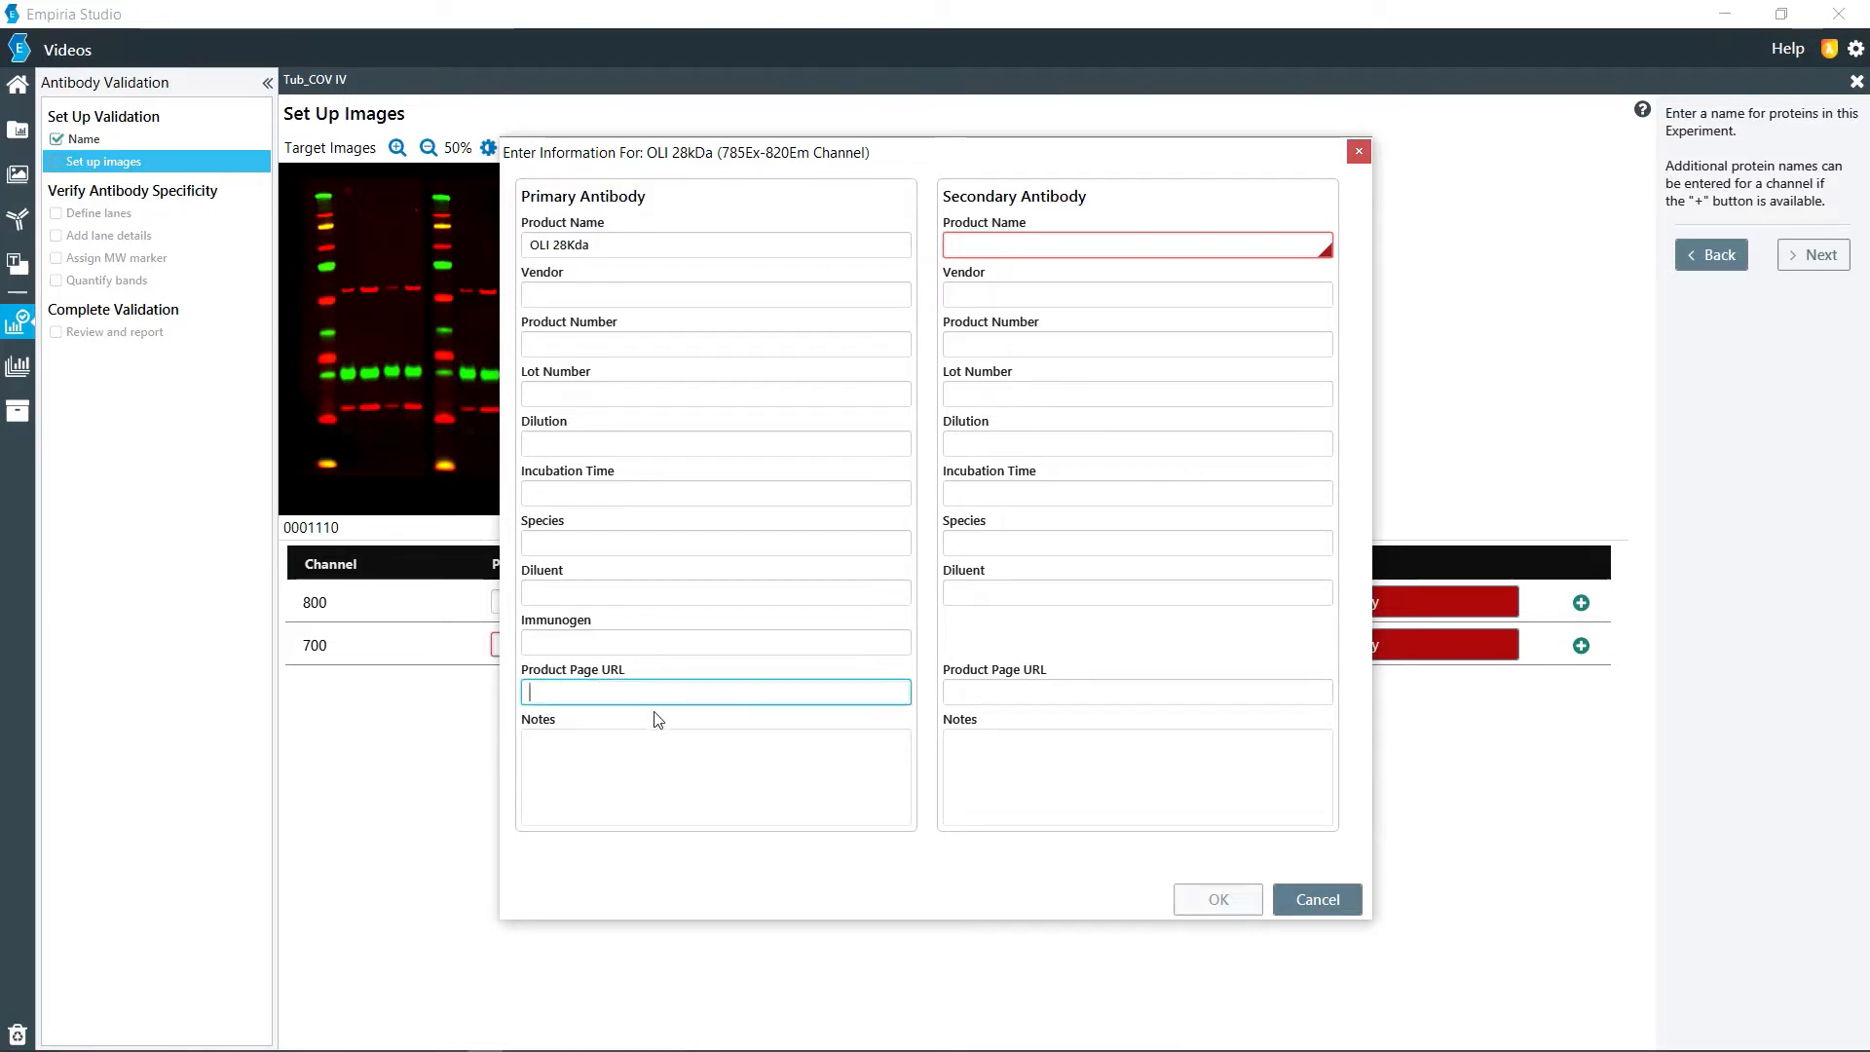
Enter "None" as the secondary antibody product name for OLI 28kDa and save its antibody details.
click(1027, 244)
text(None)
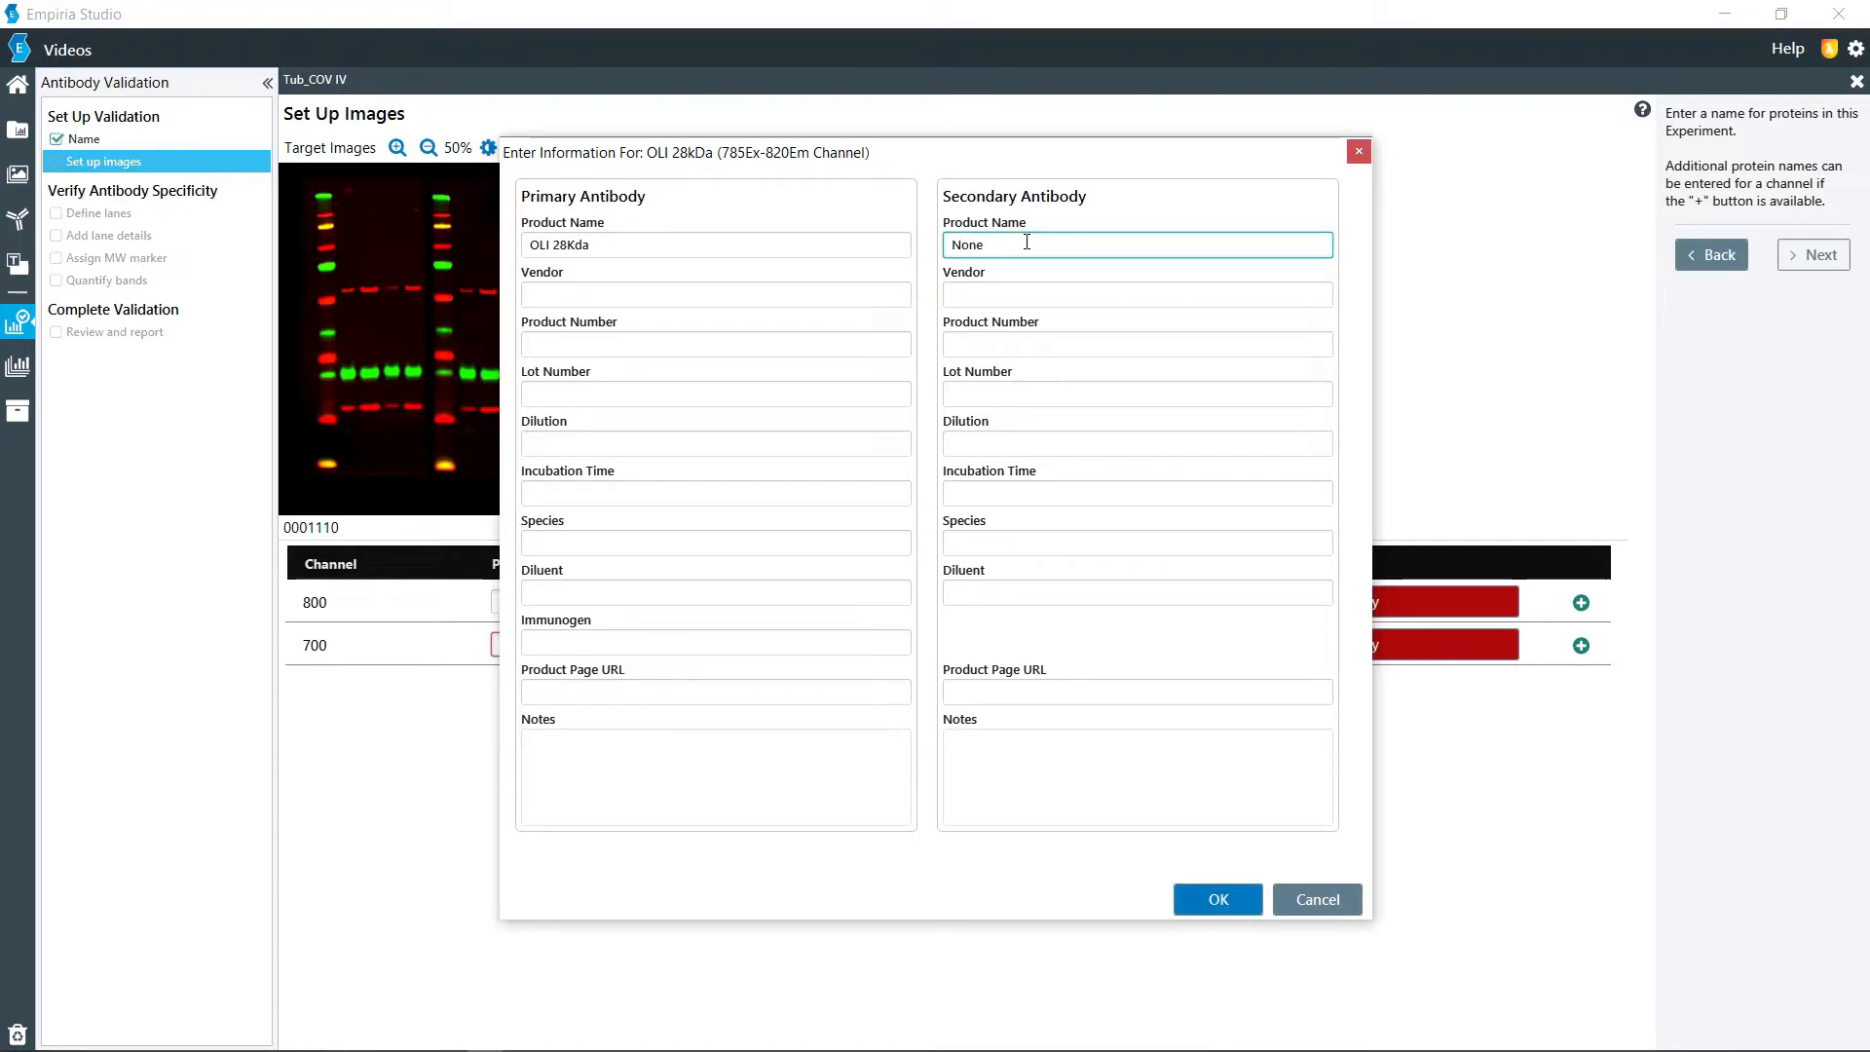
click(1206, 896)
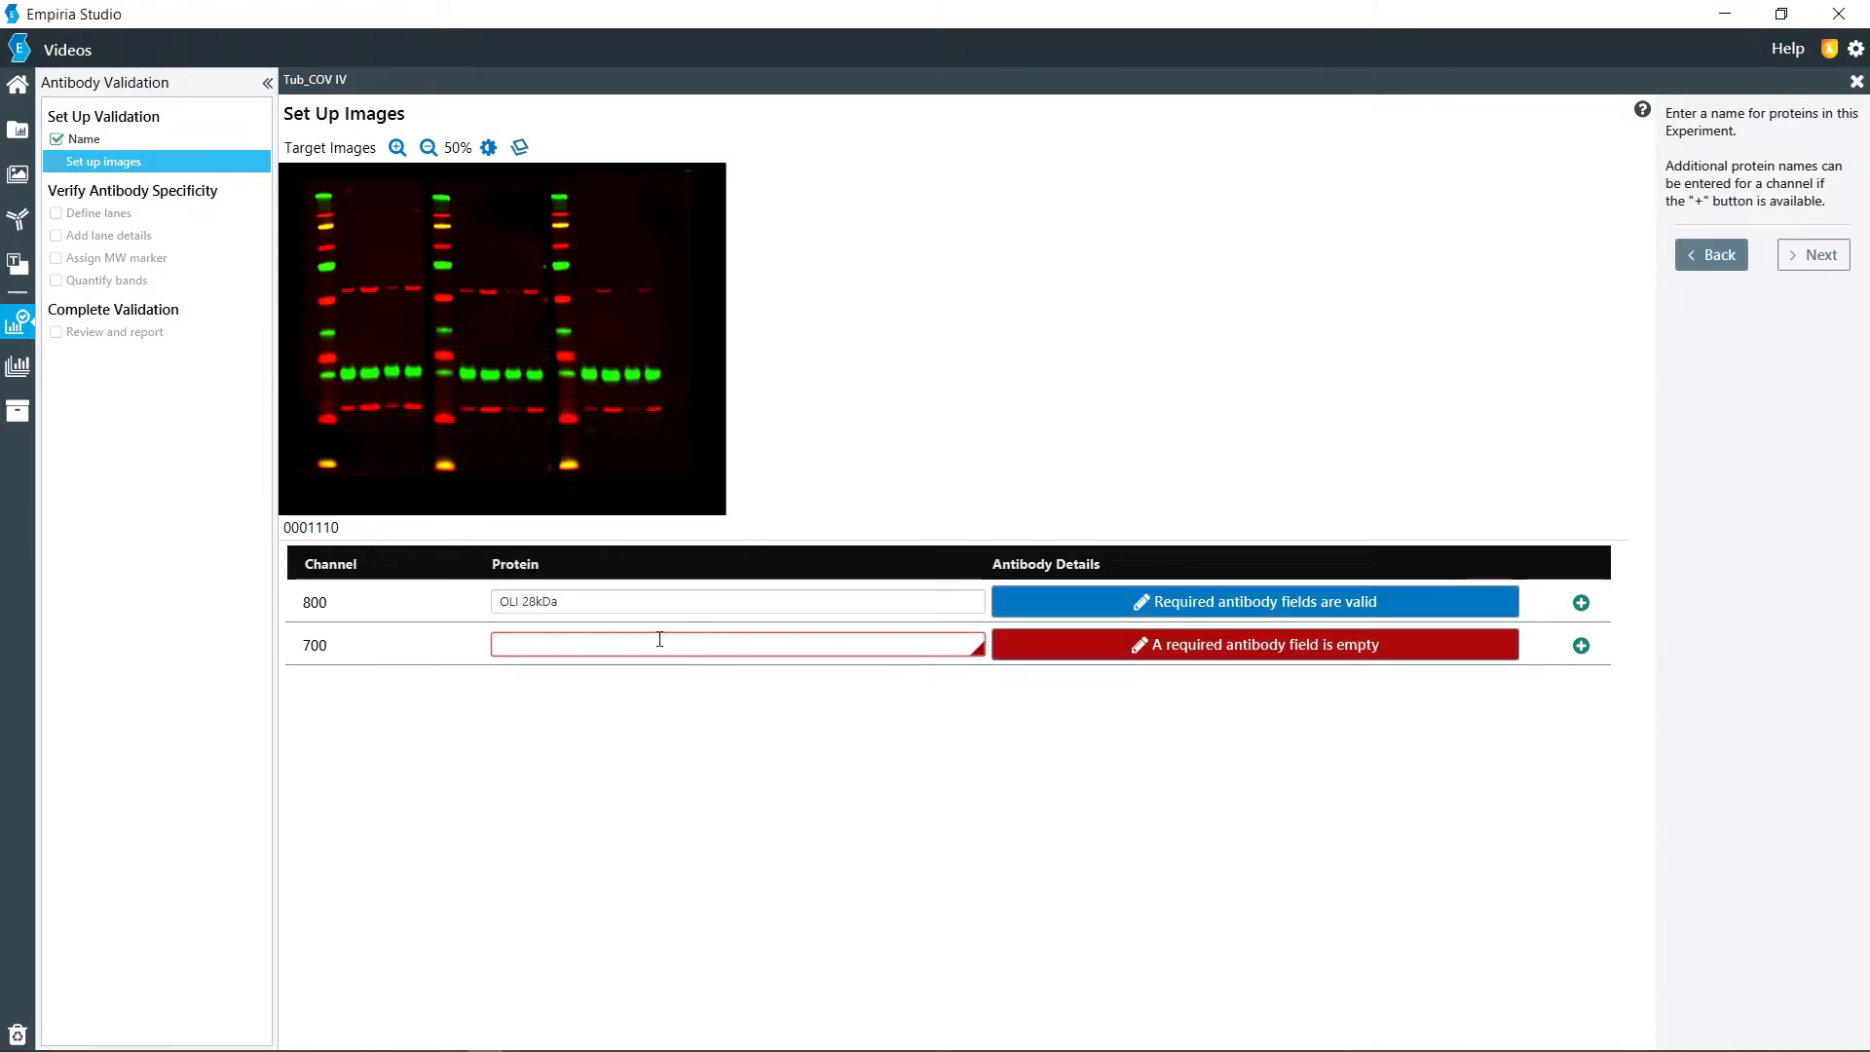
Assign Tubulin as the 700 channel's protein and enter "Tubulin" as its primary antibody product name.
text(Tubulin)
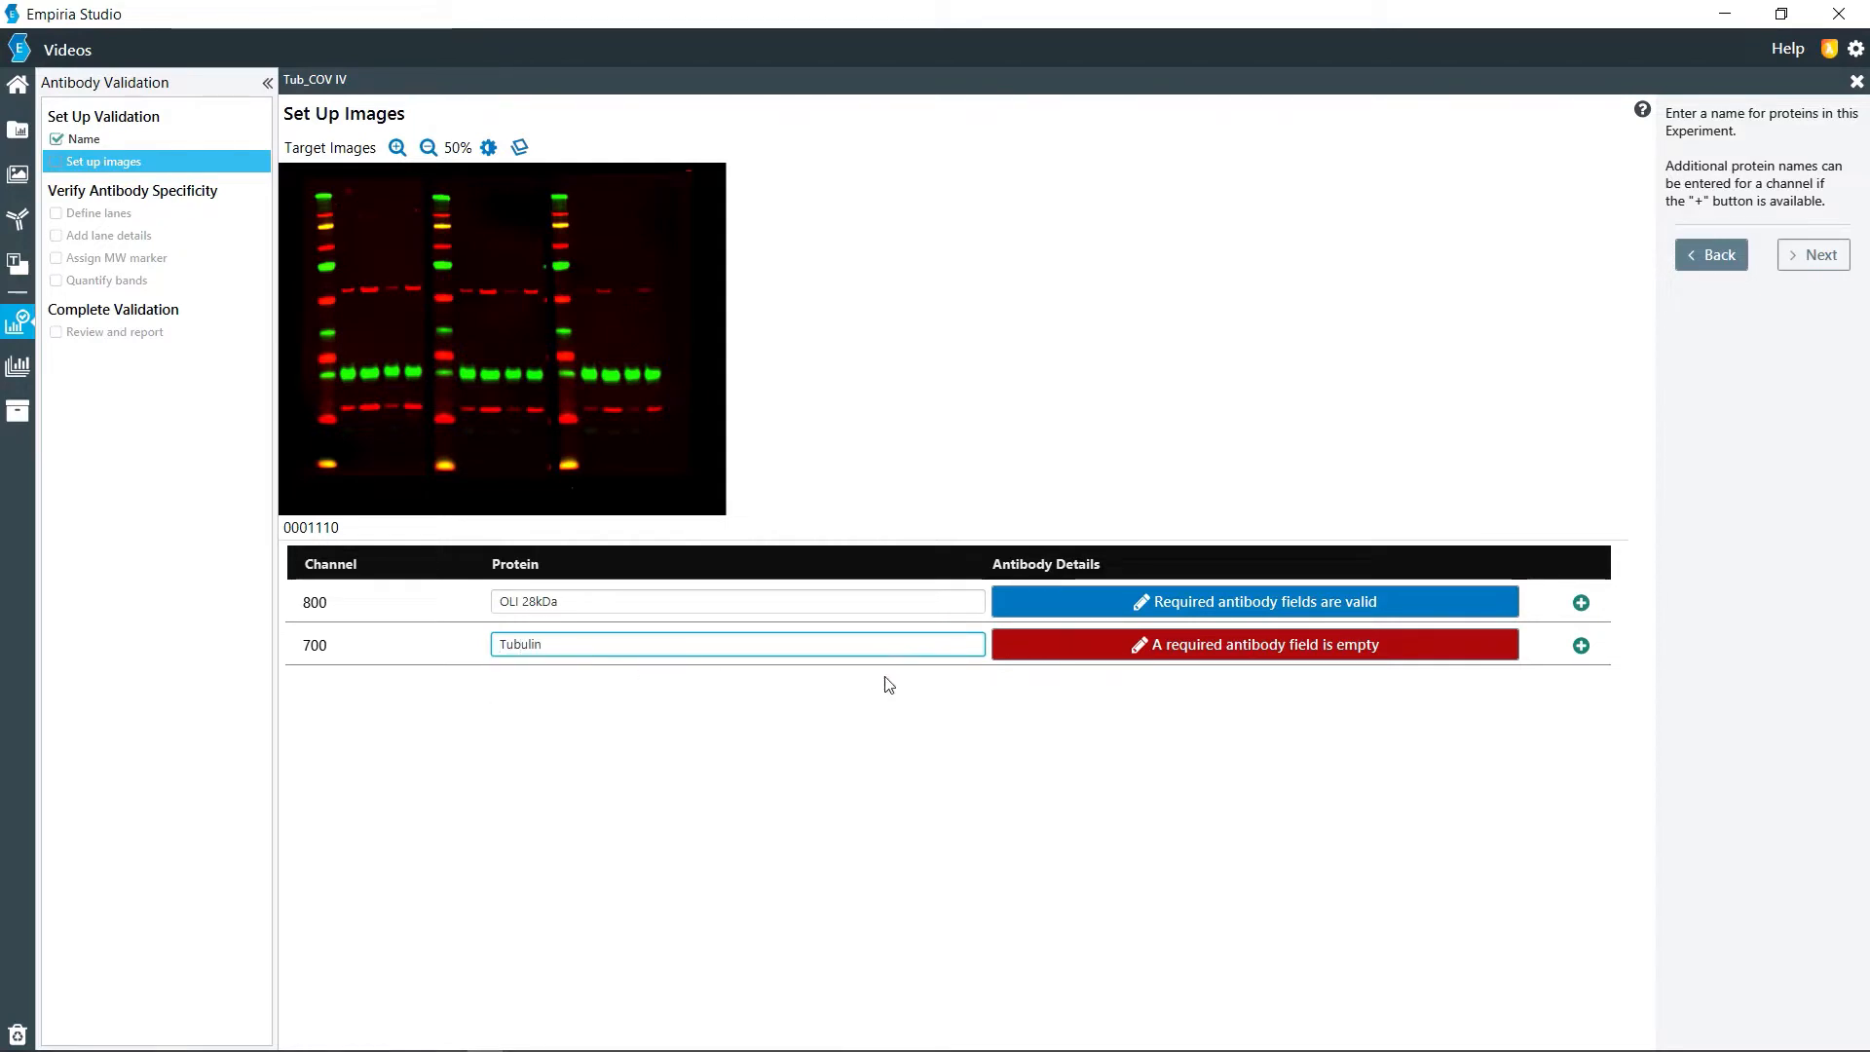
click(1103, 640)
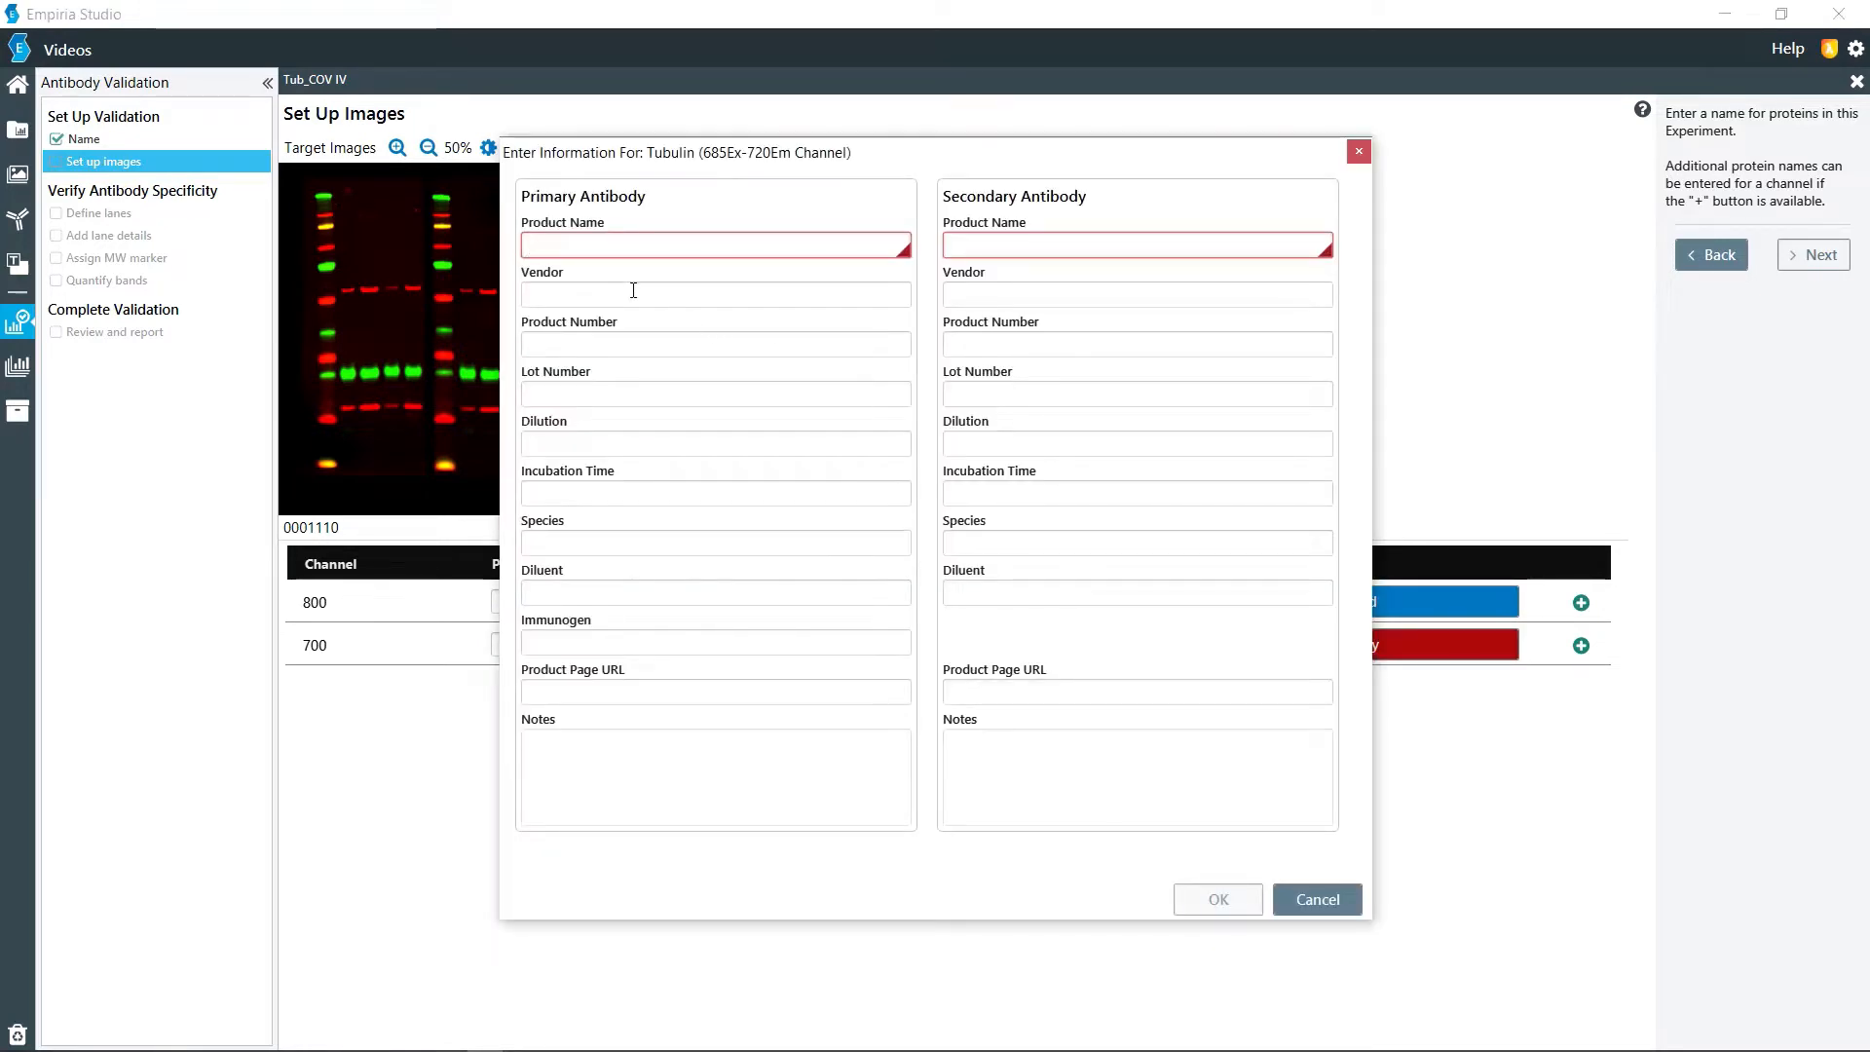
text(Tub)
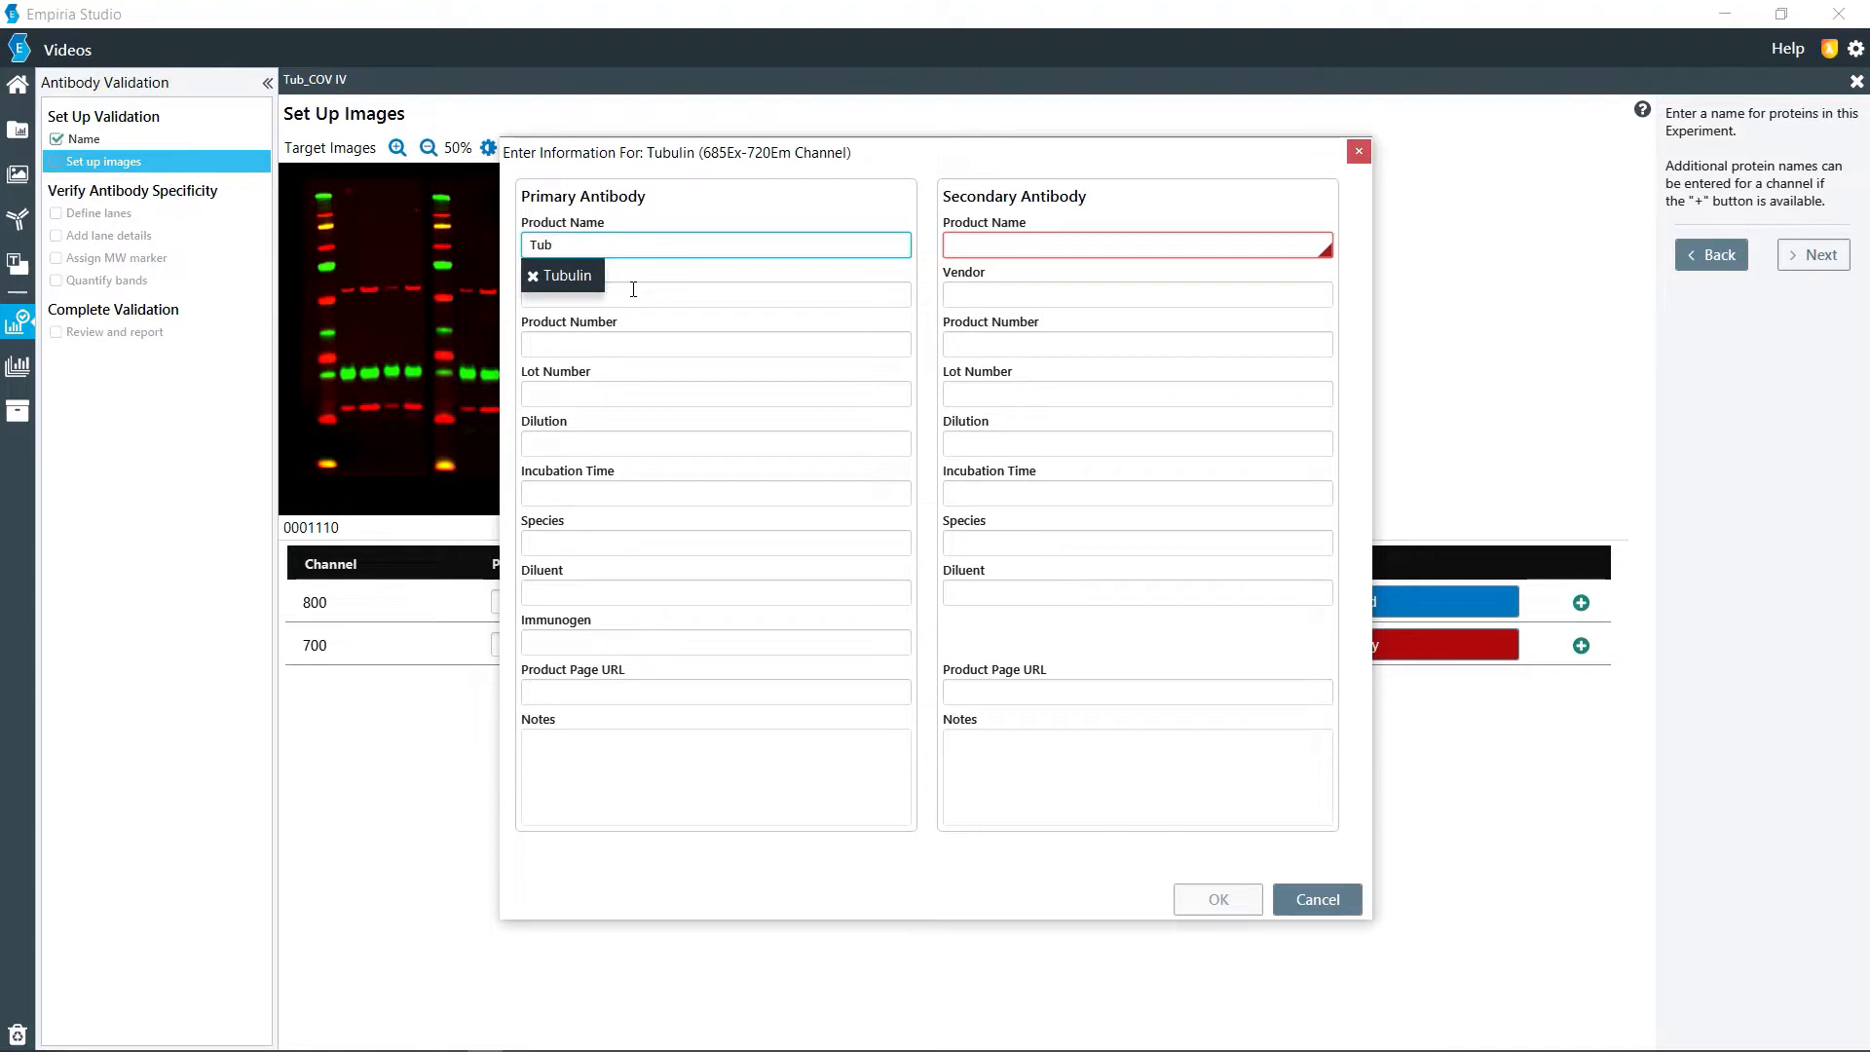
click(584, 281)
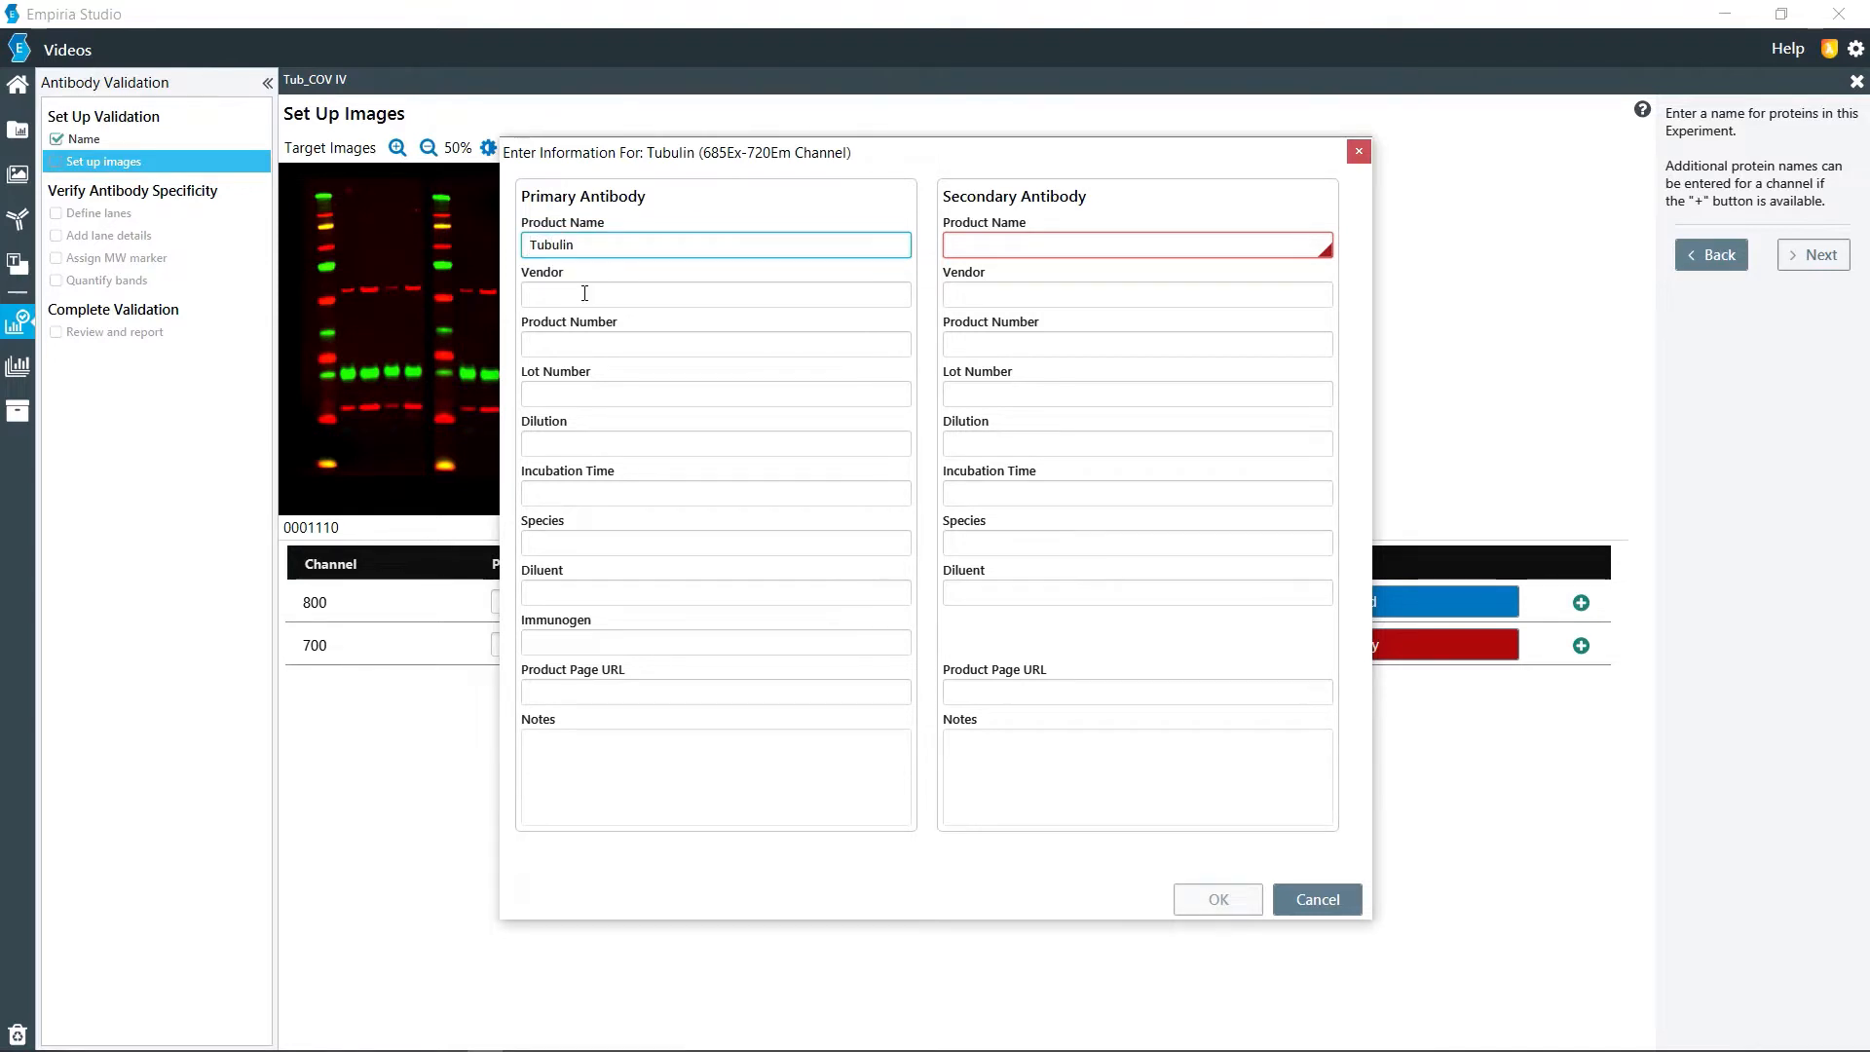
Enter "IRDye 680RD" as Tubulin's secondary antibody product name and save its antibody details.
click(978, 247)
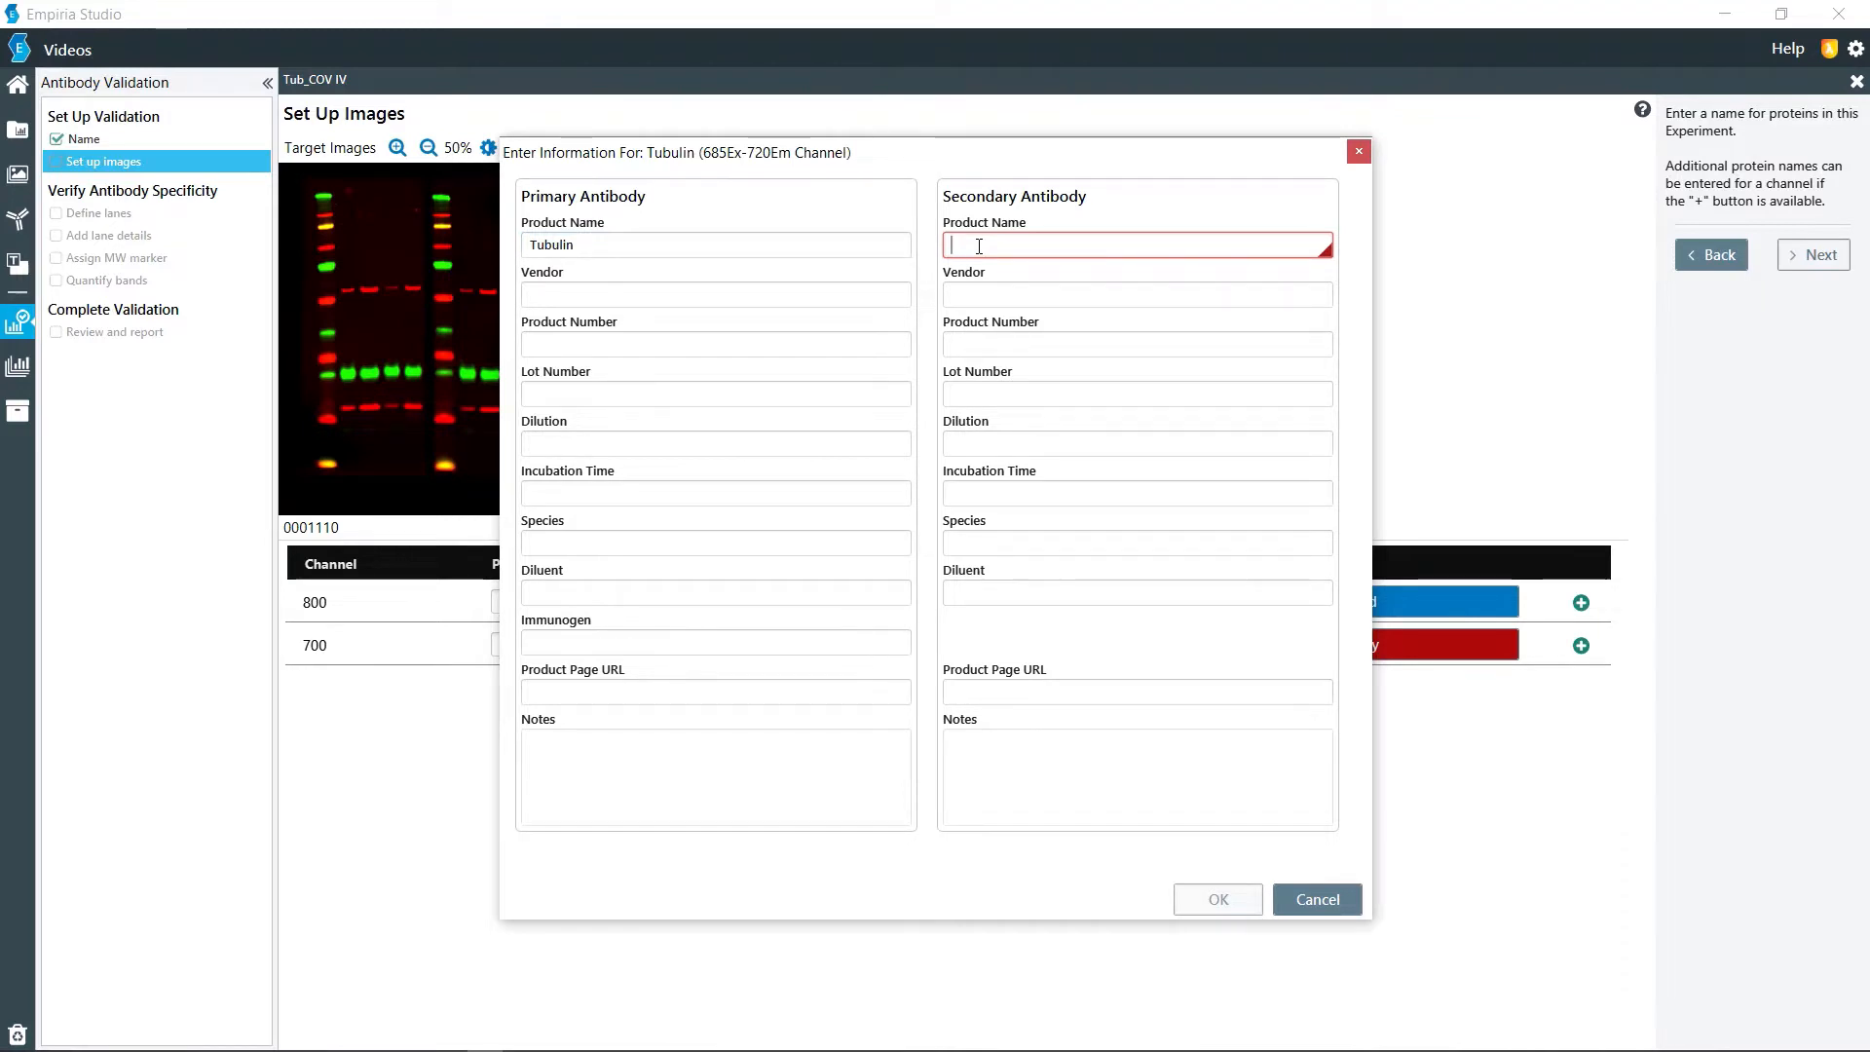
text(IRDye)
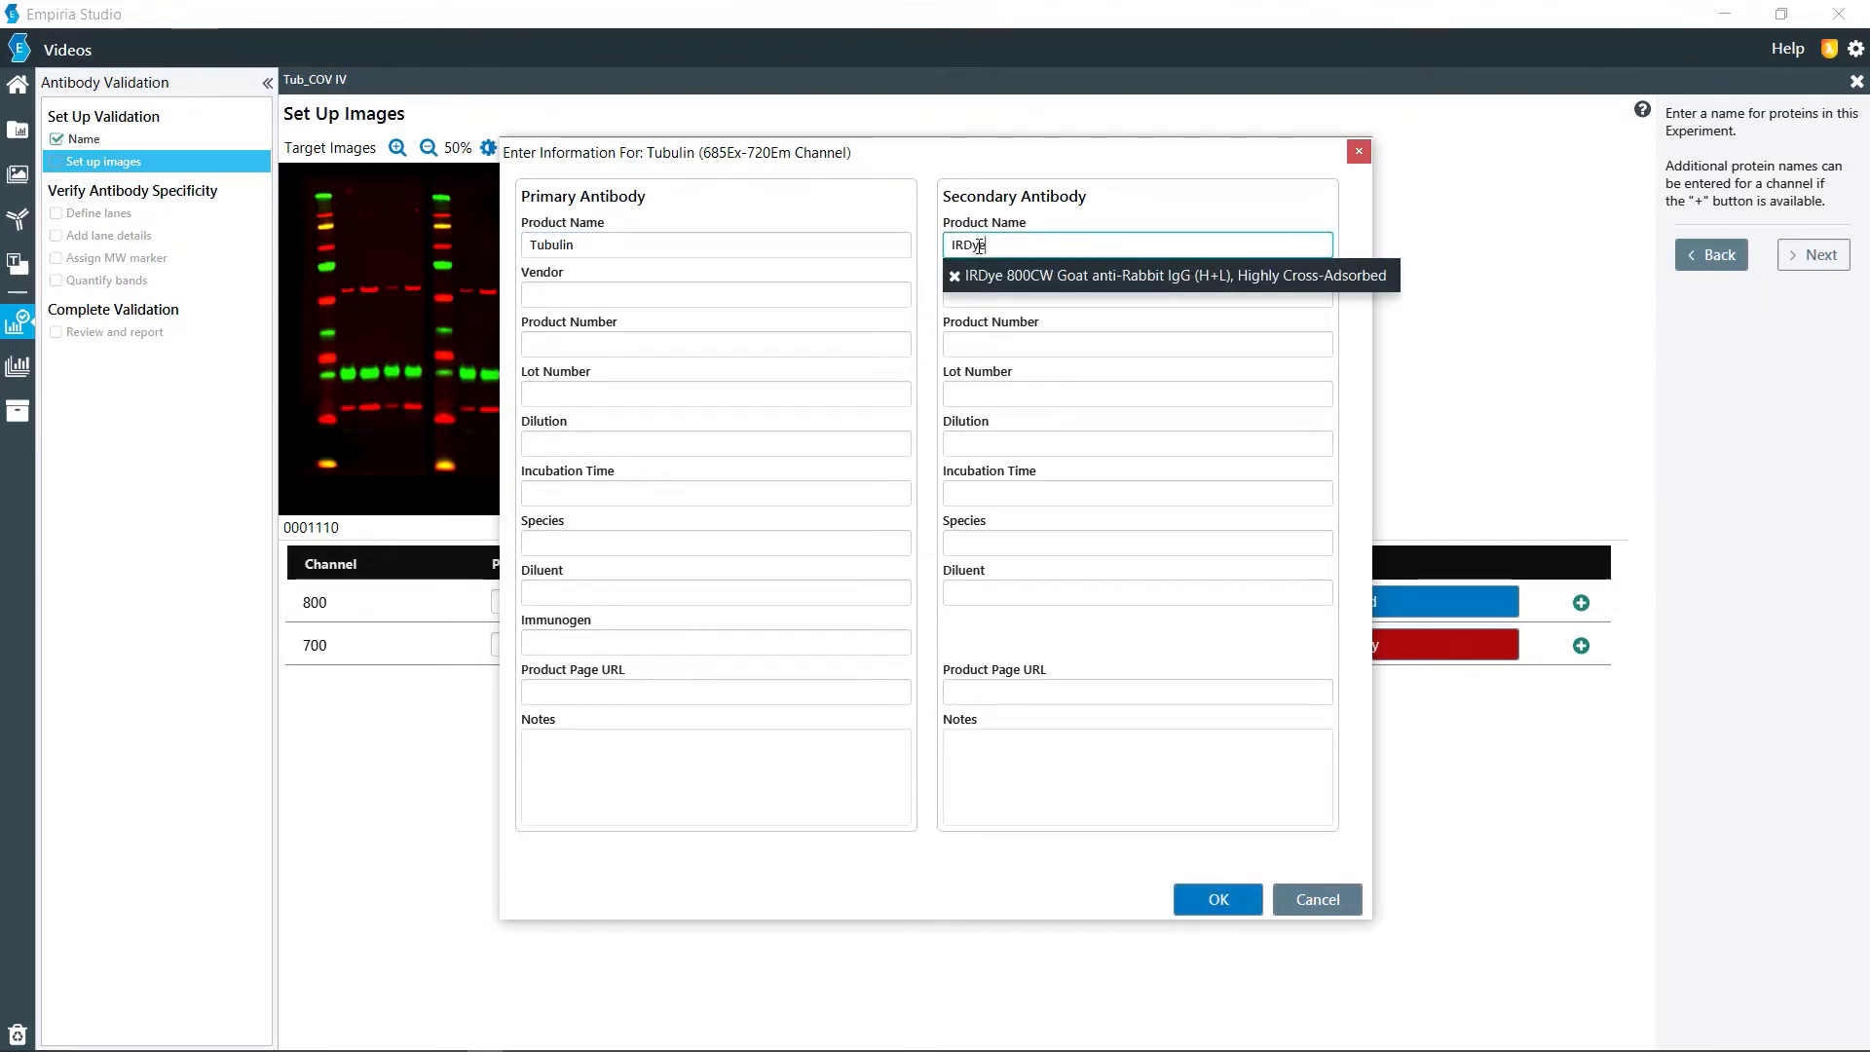
text( 680RD)
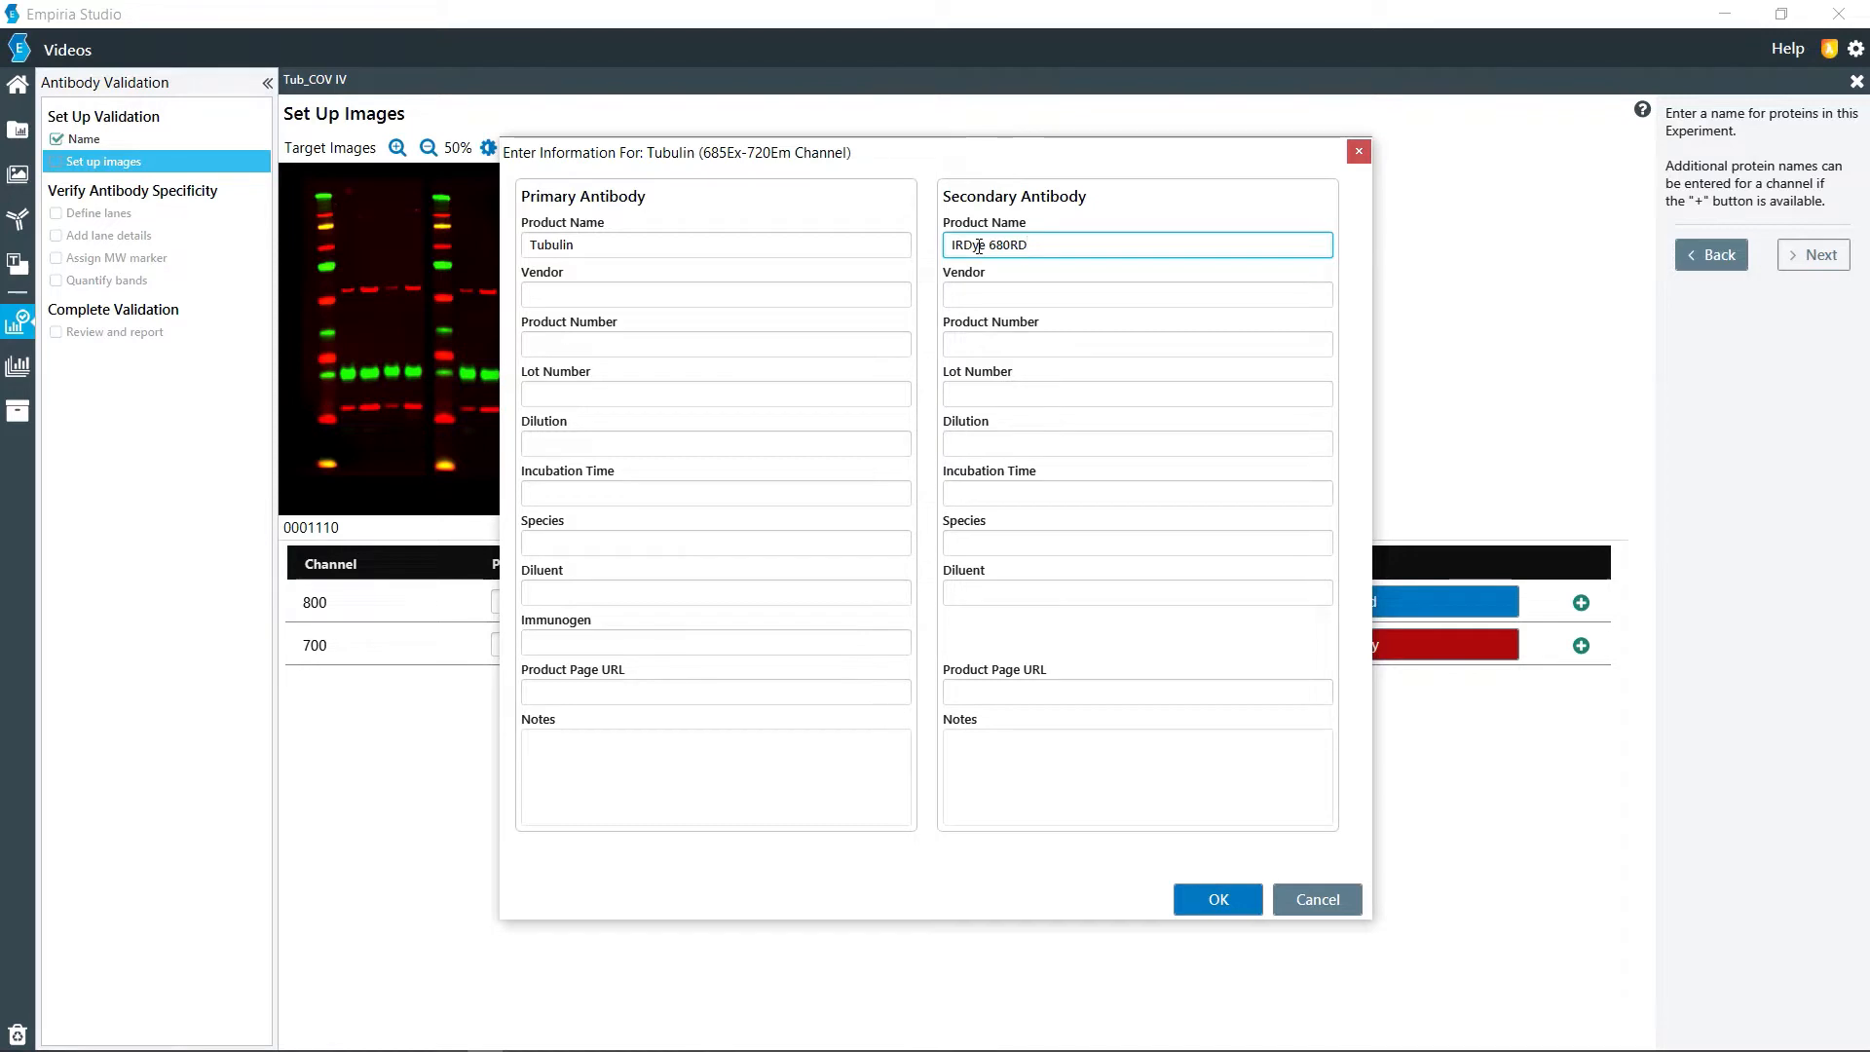
click(988, 294)
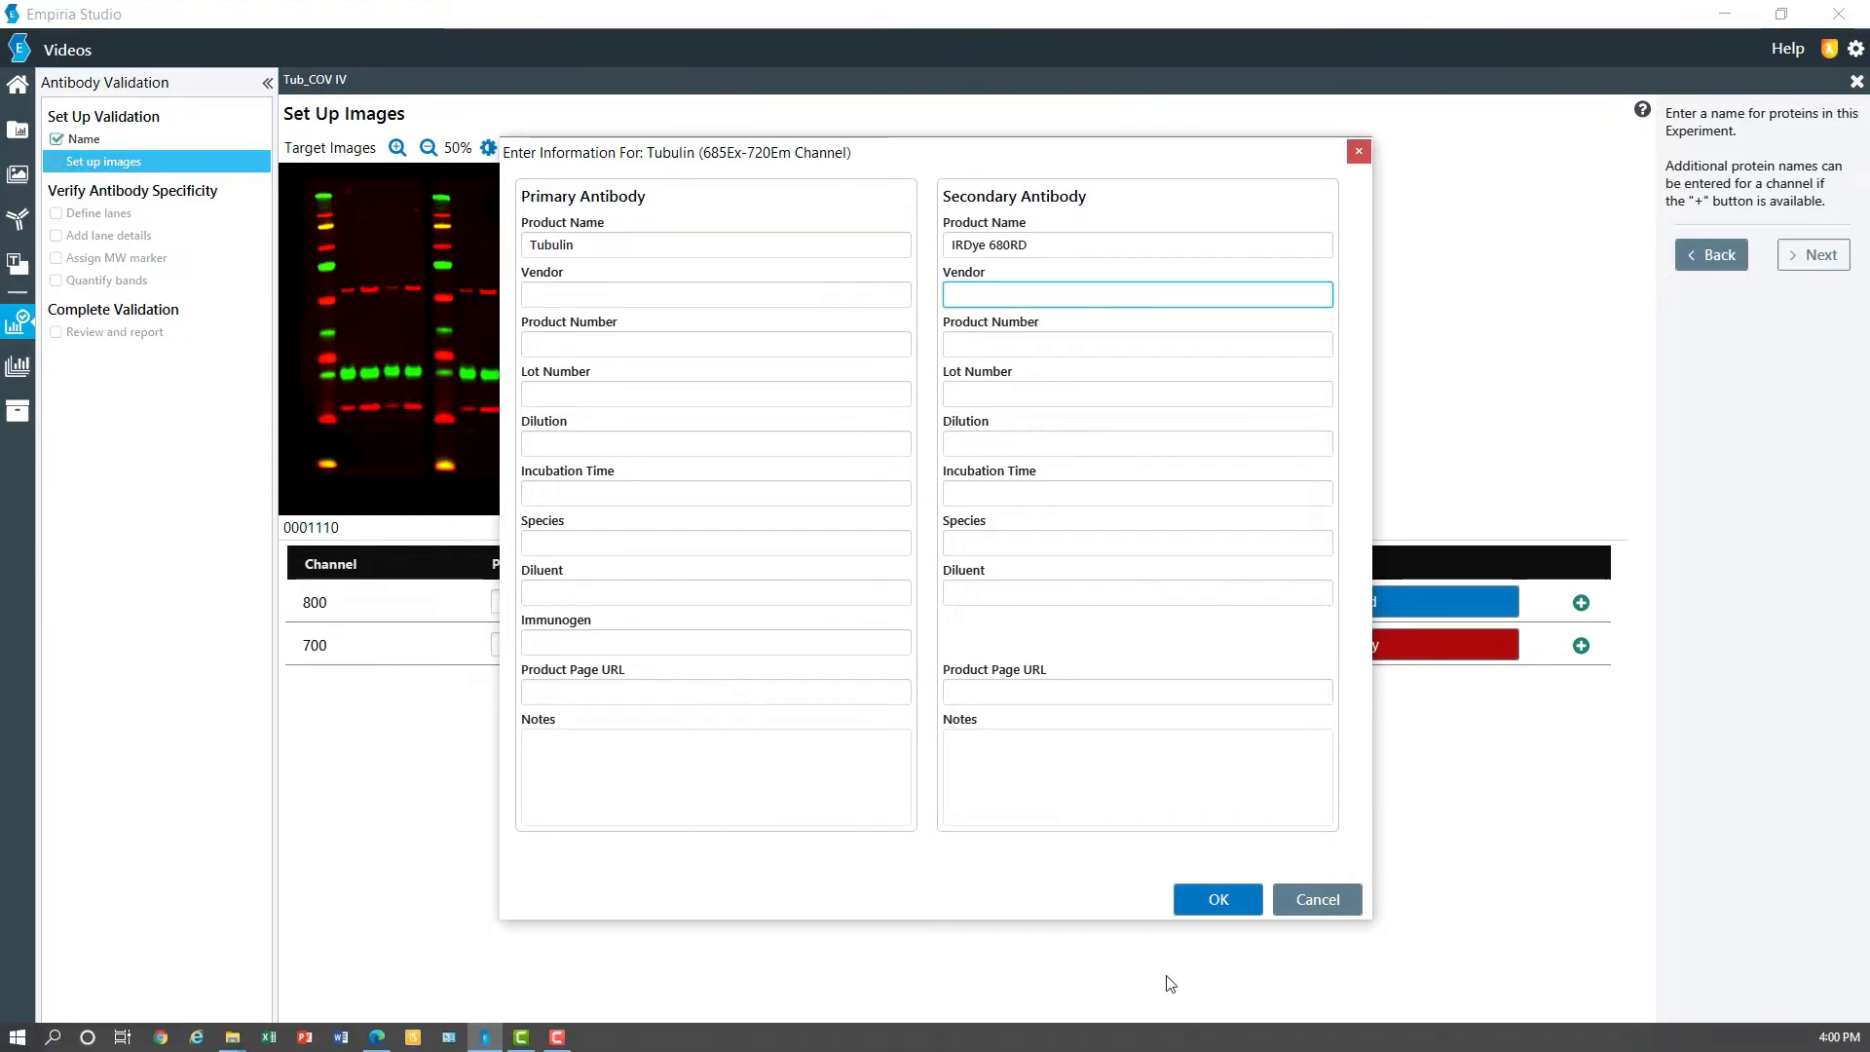
click(1211, 904)
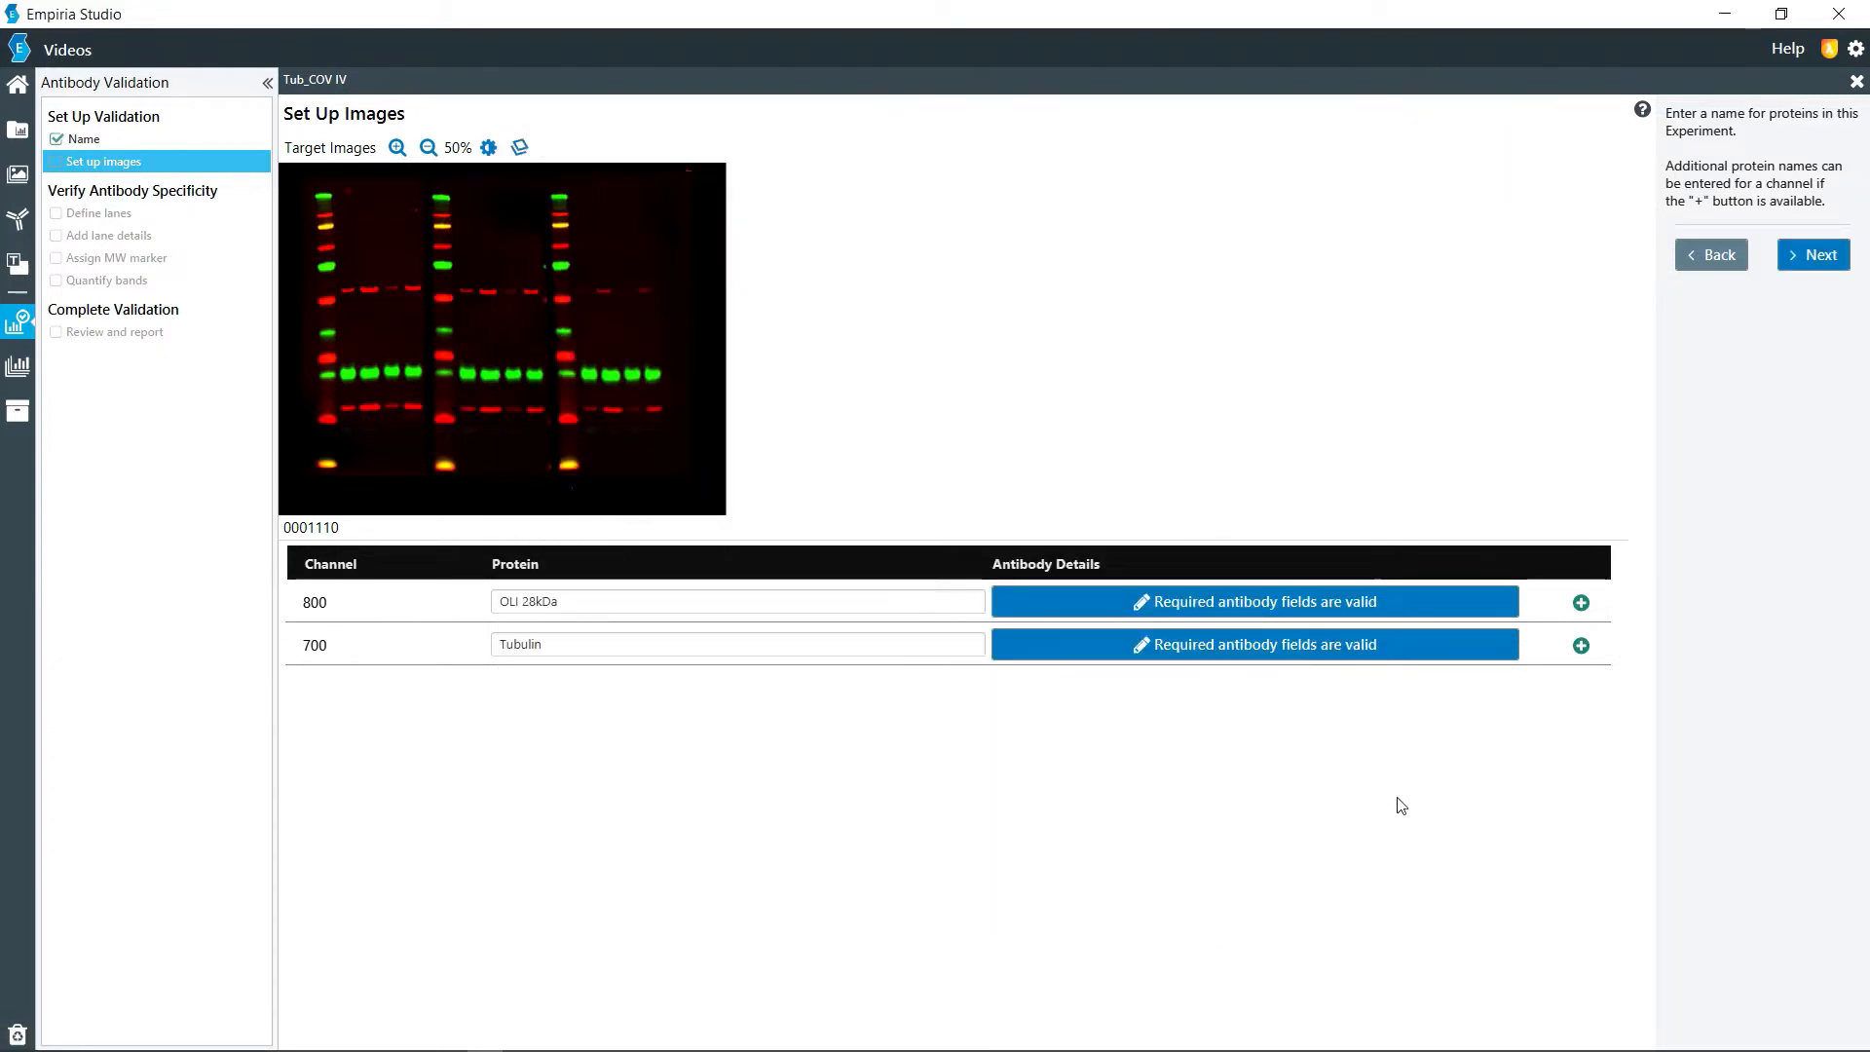
Add a second protein to the 700 channel and name it "COX IV".
click(1581, 646)
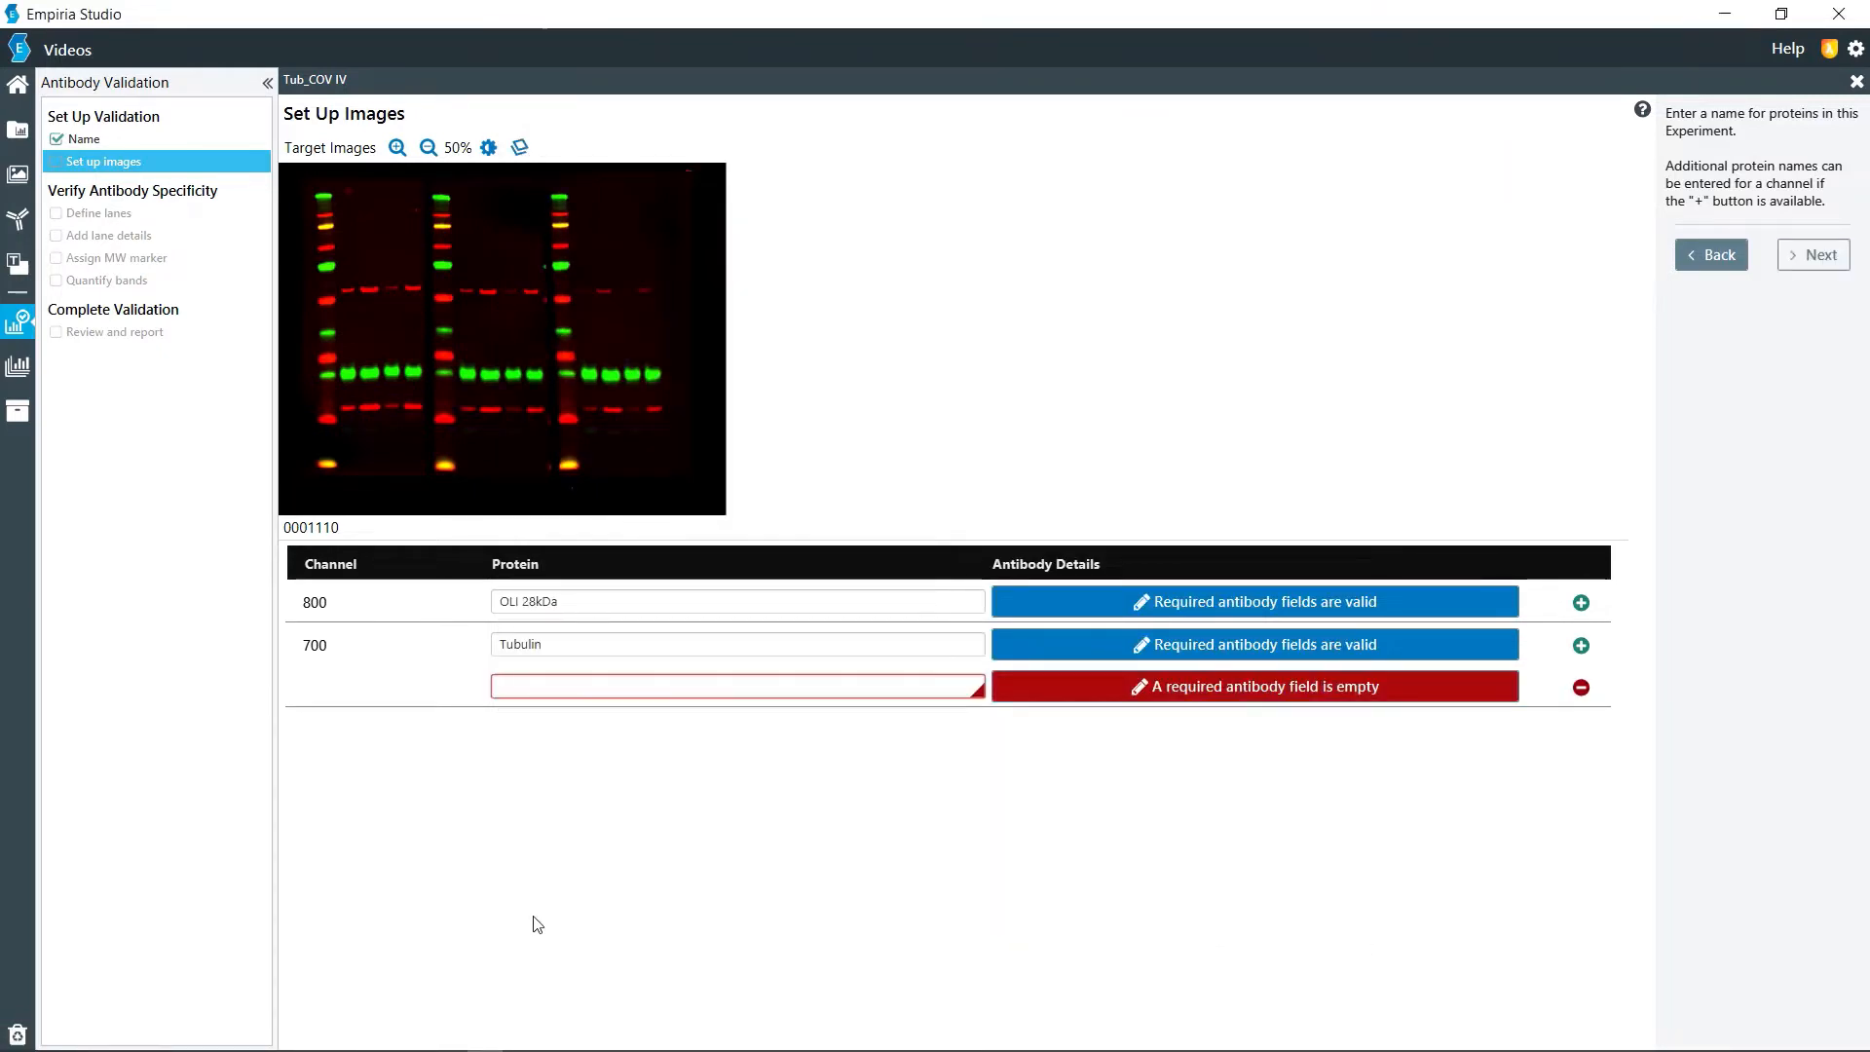
text(COX)
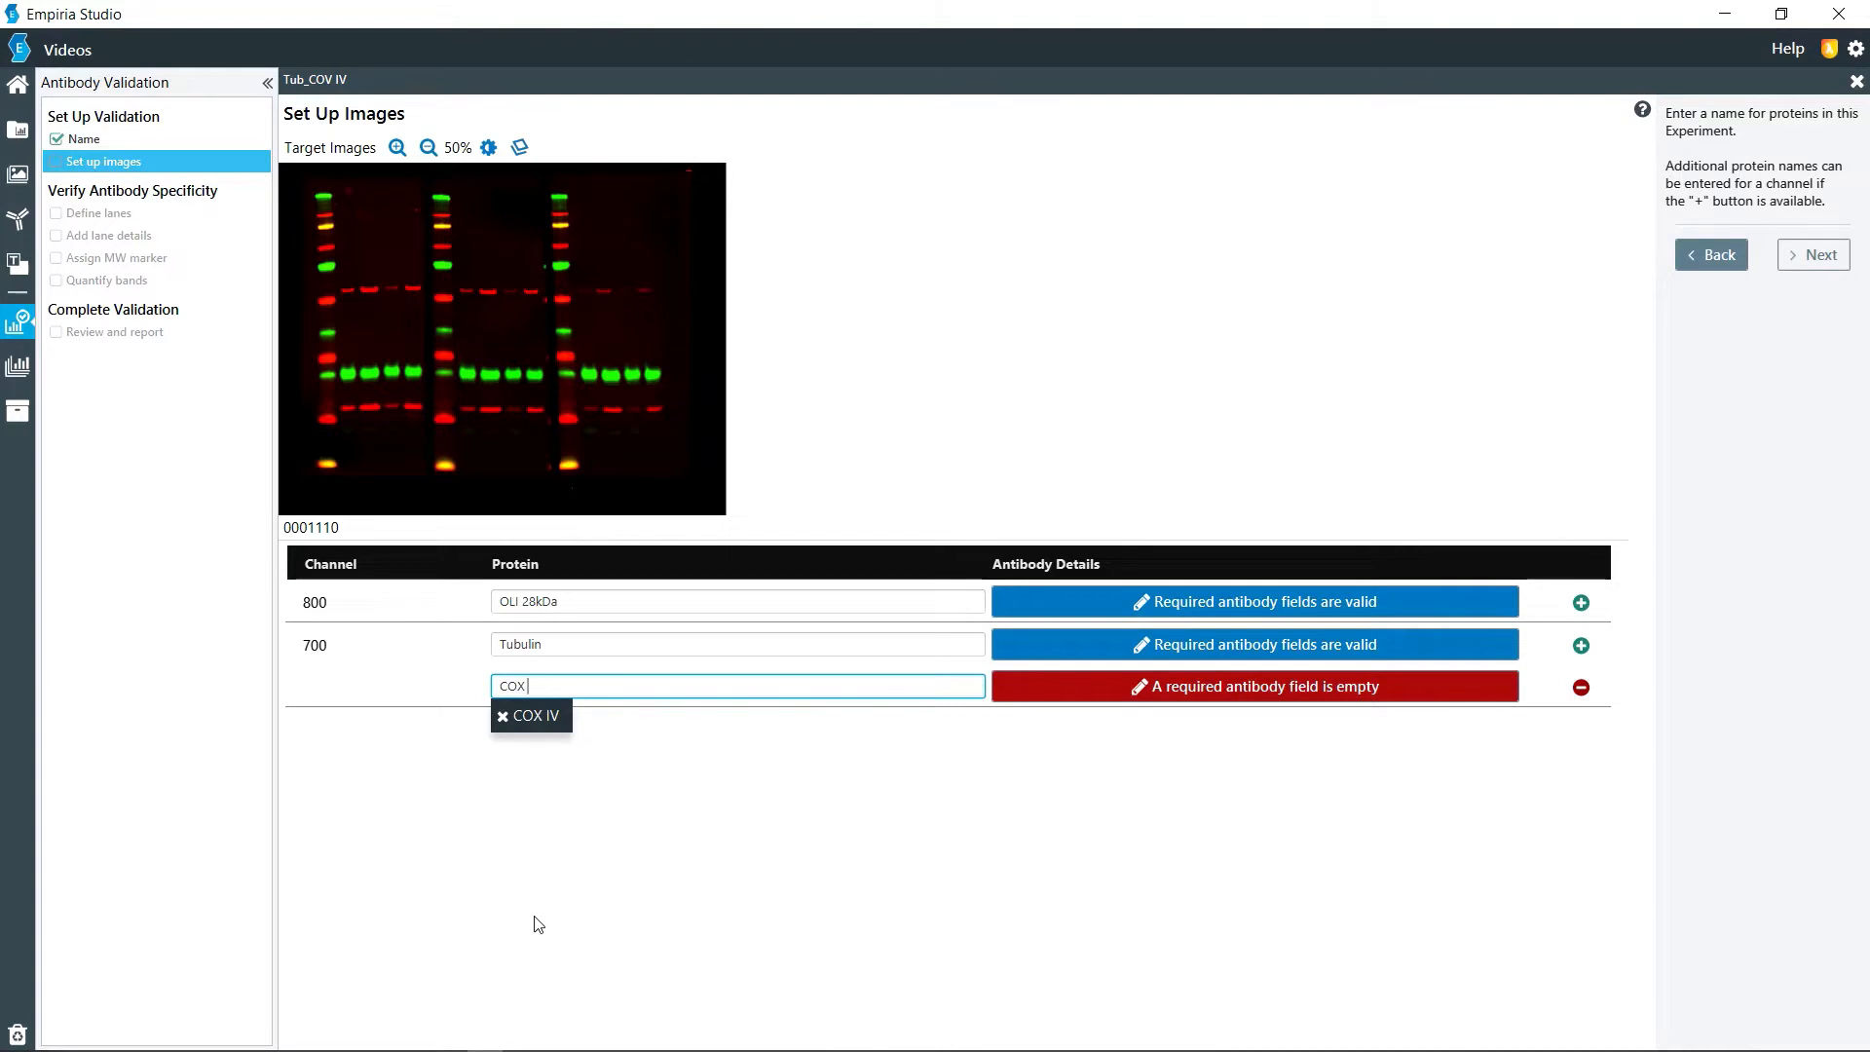
text( IV)
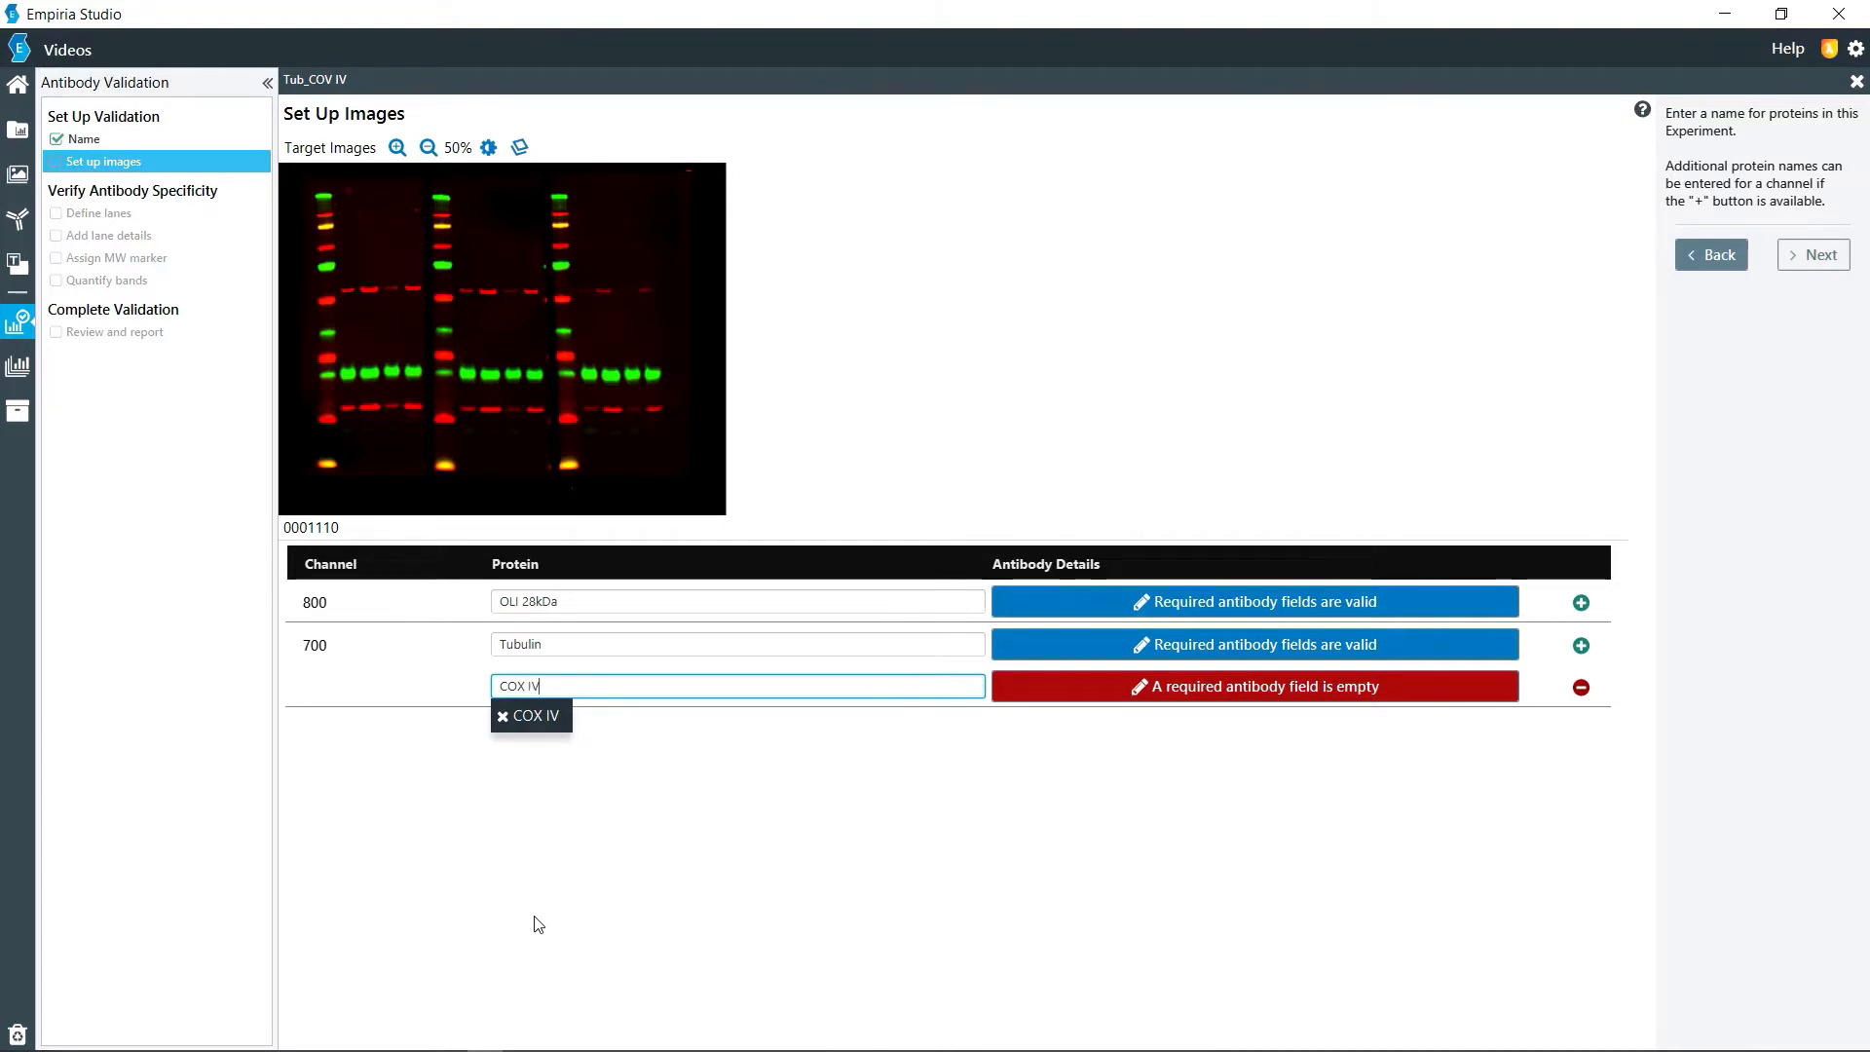
Enter "COX IV" as COX IV's primary antibody product name and "IRDye 680RD" as its secondary, and save the antibody details.
click(1127, 672)
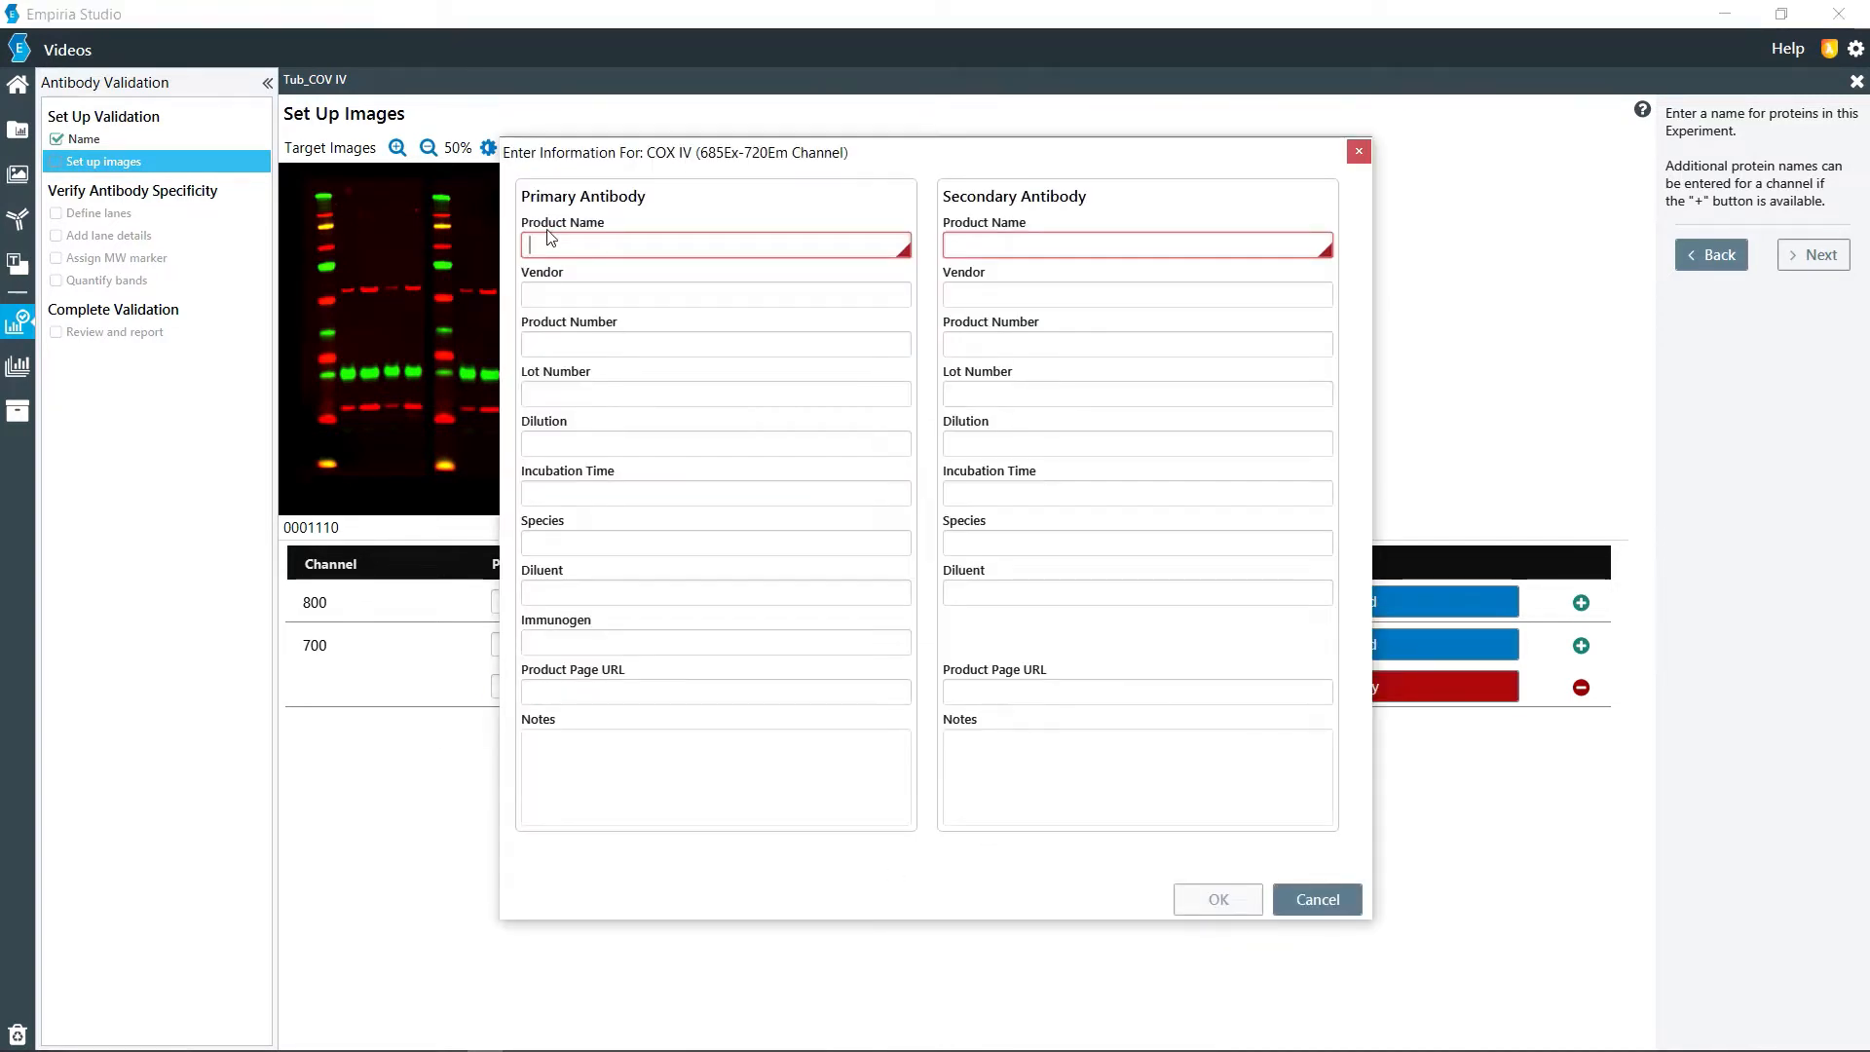
text(COX IV)
key(Tab)
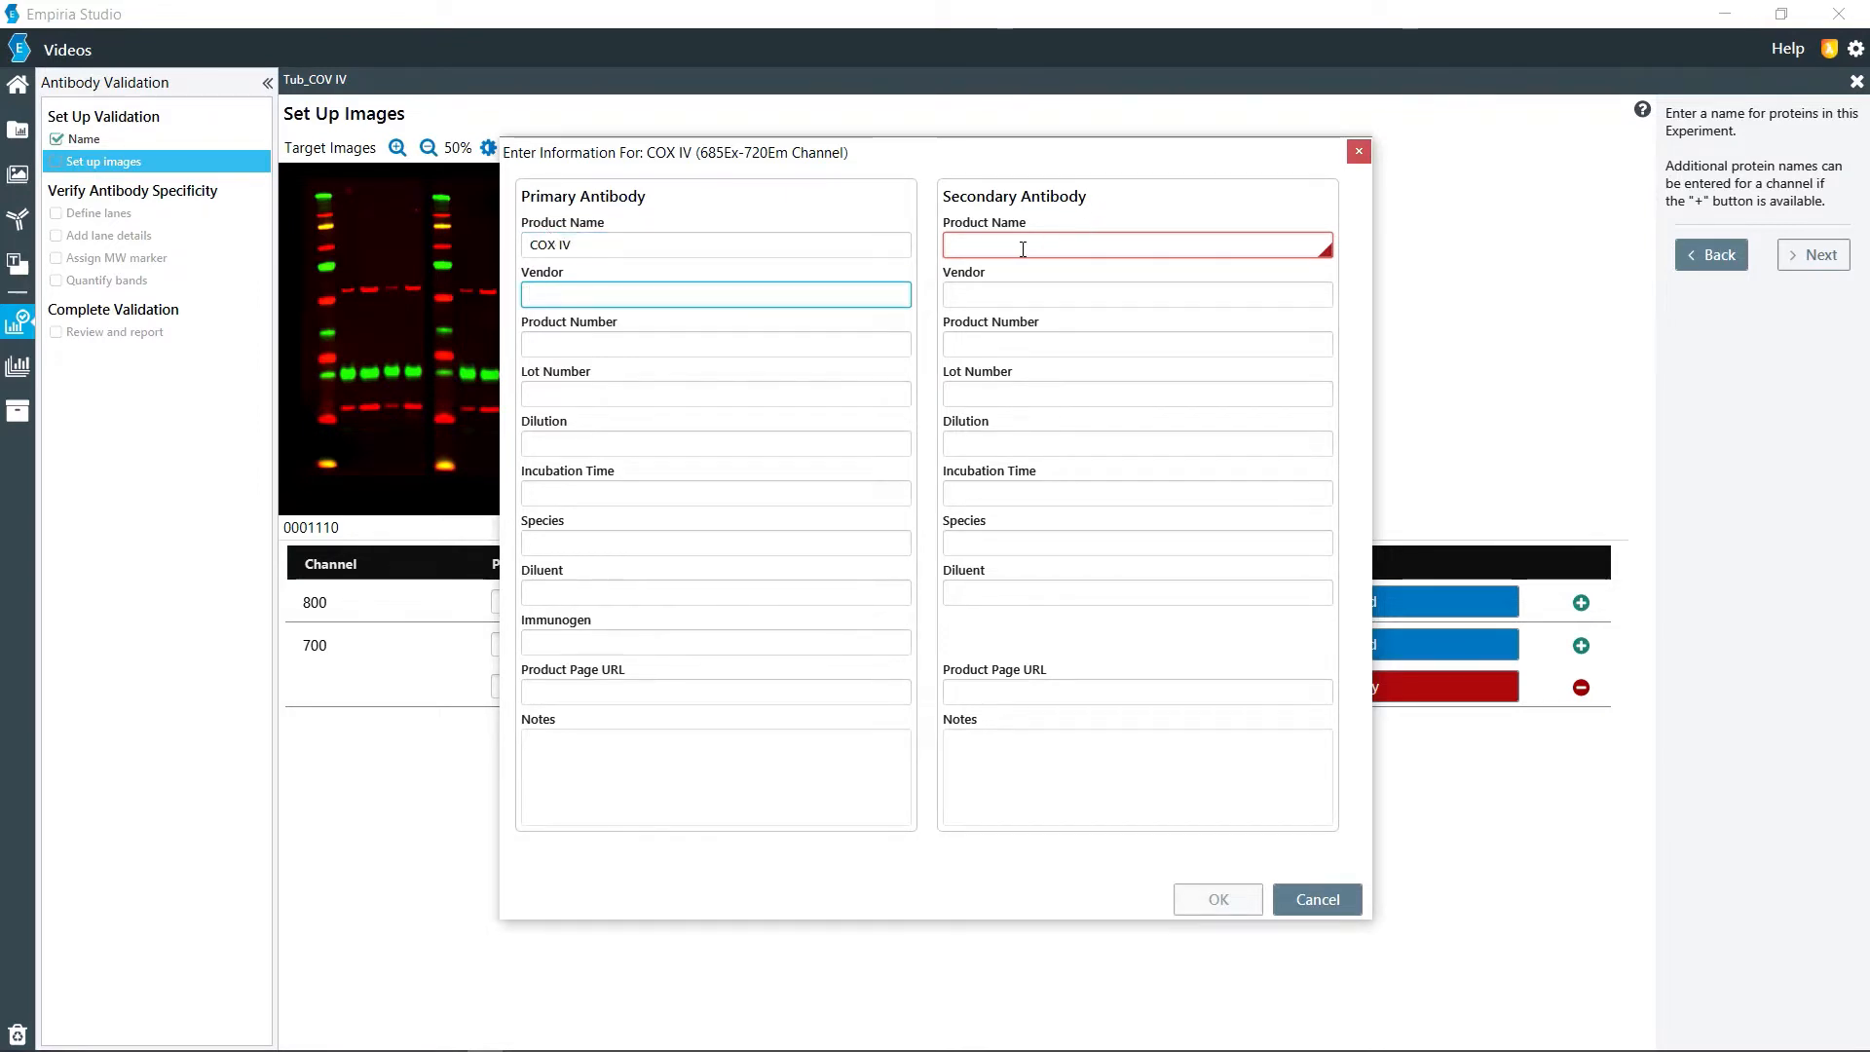
click(1023, 249)
text(I)
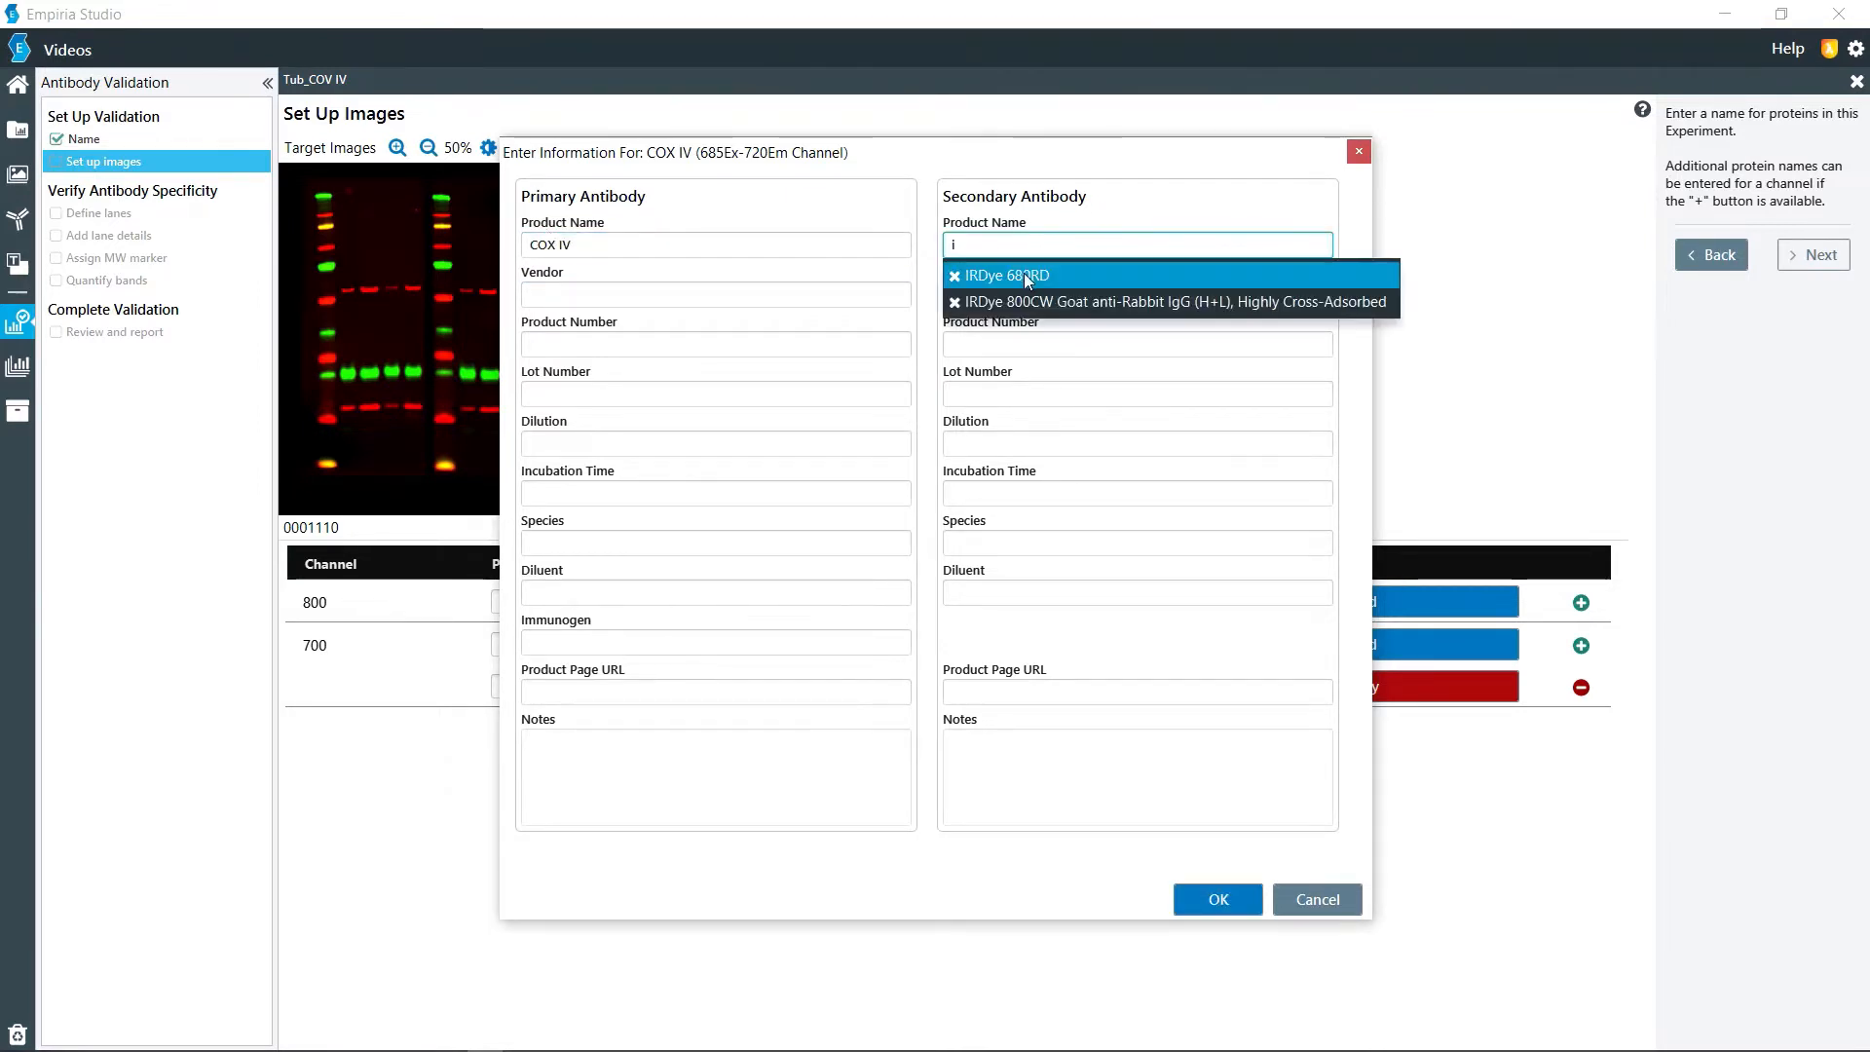
click(1025, 273)
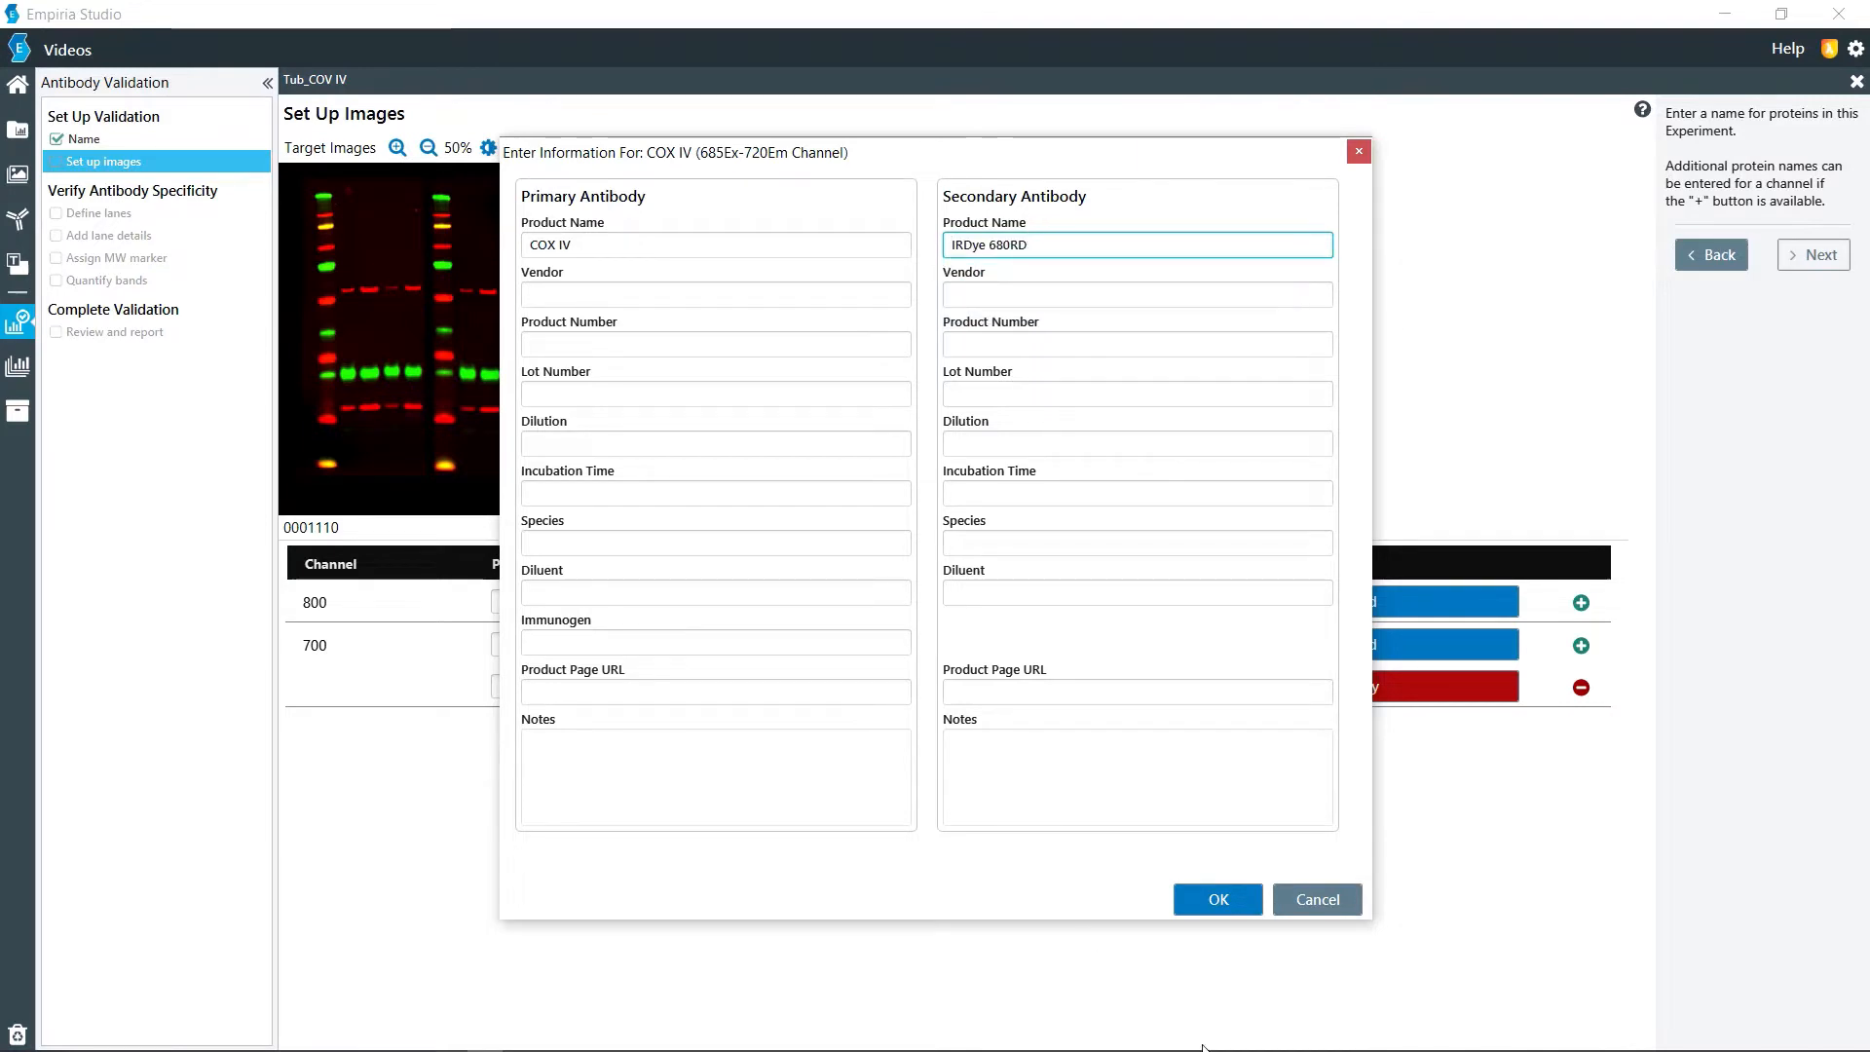
click(1210, 916)
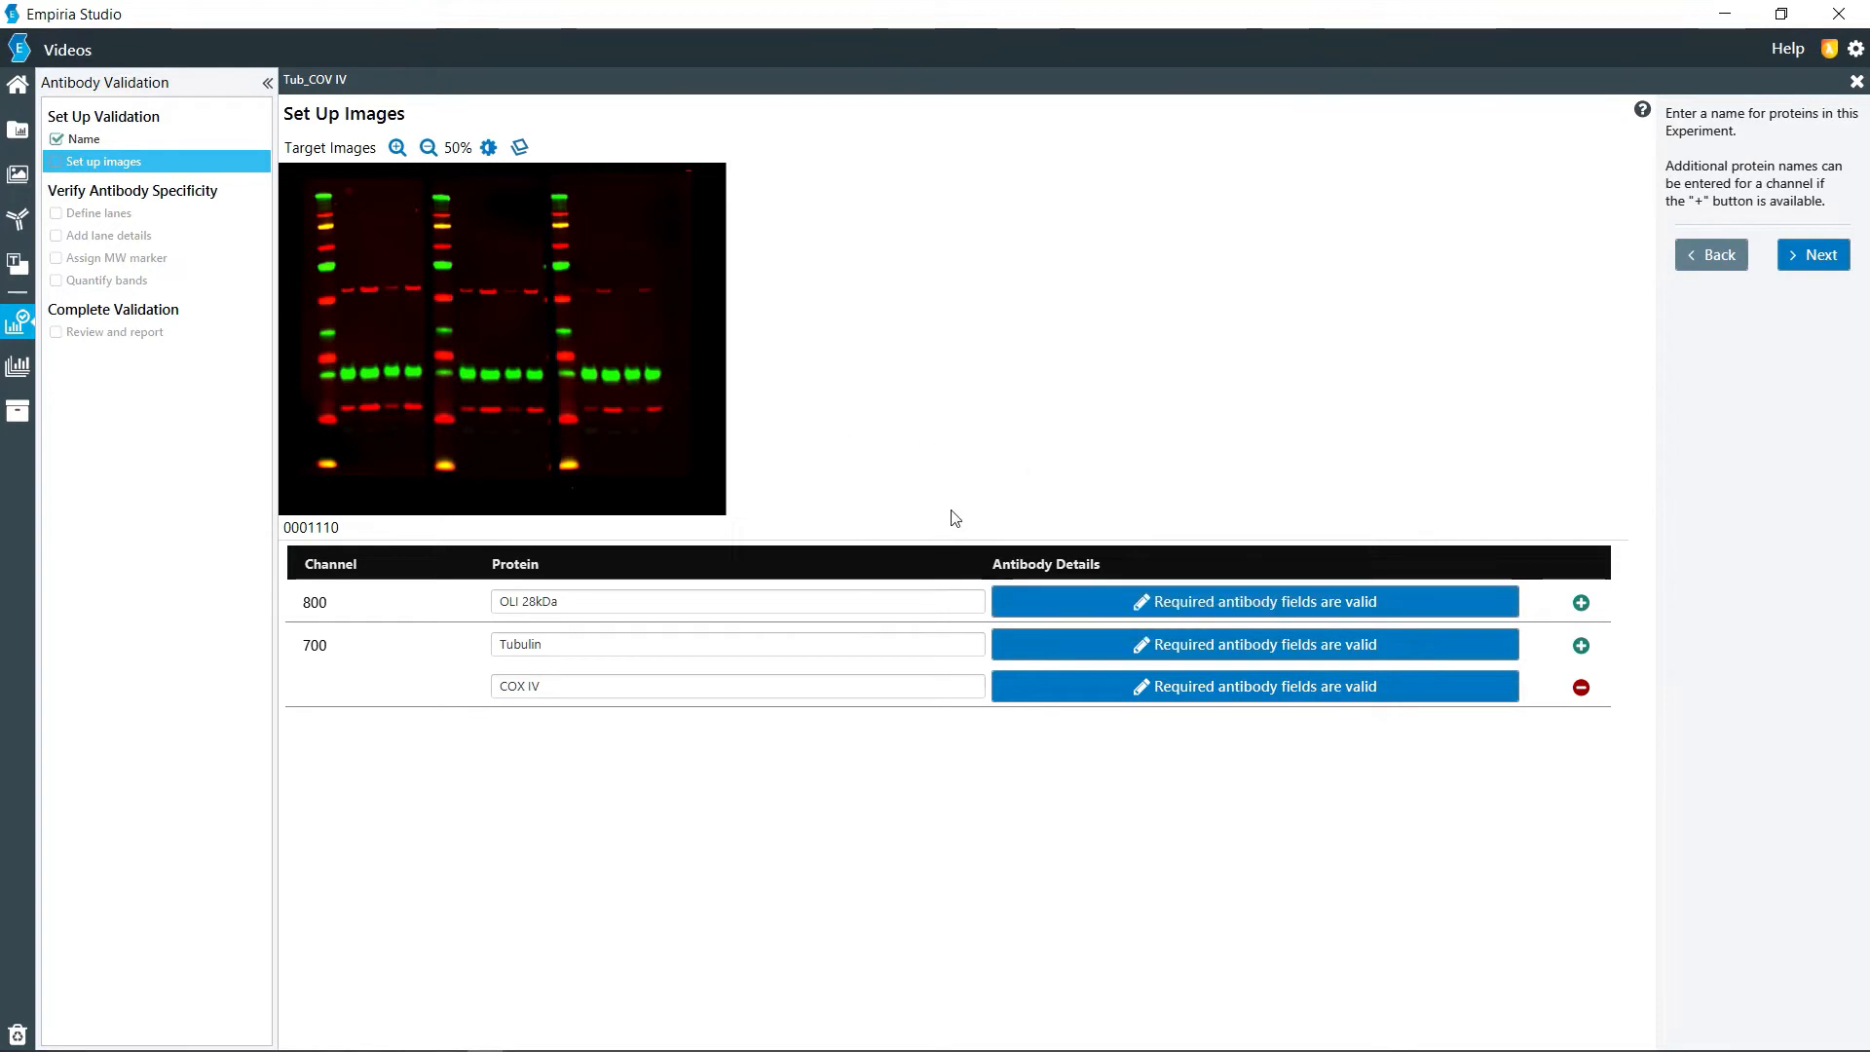
Continue to lane definition and draw a boundary around all the blot's lanes for automatic lane finding.
click(1810, 254)
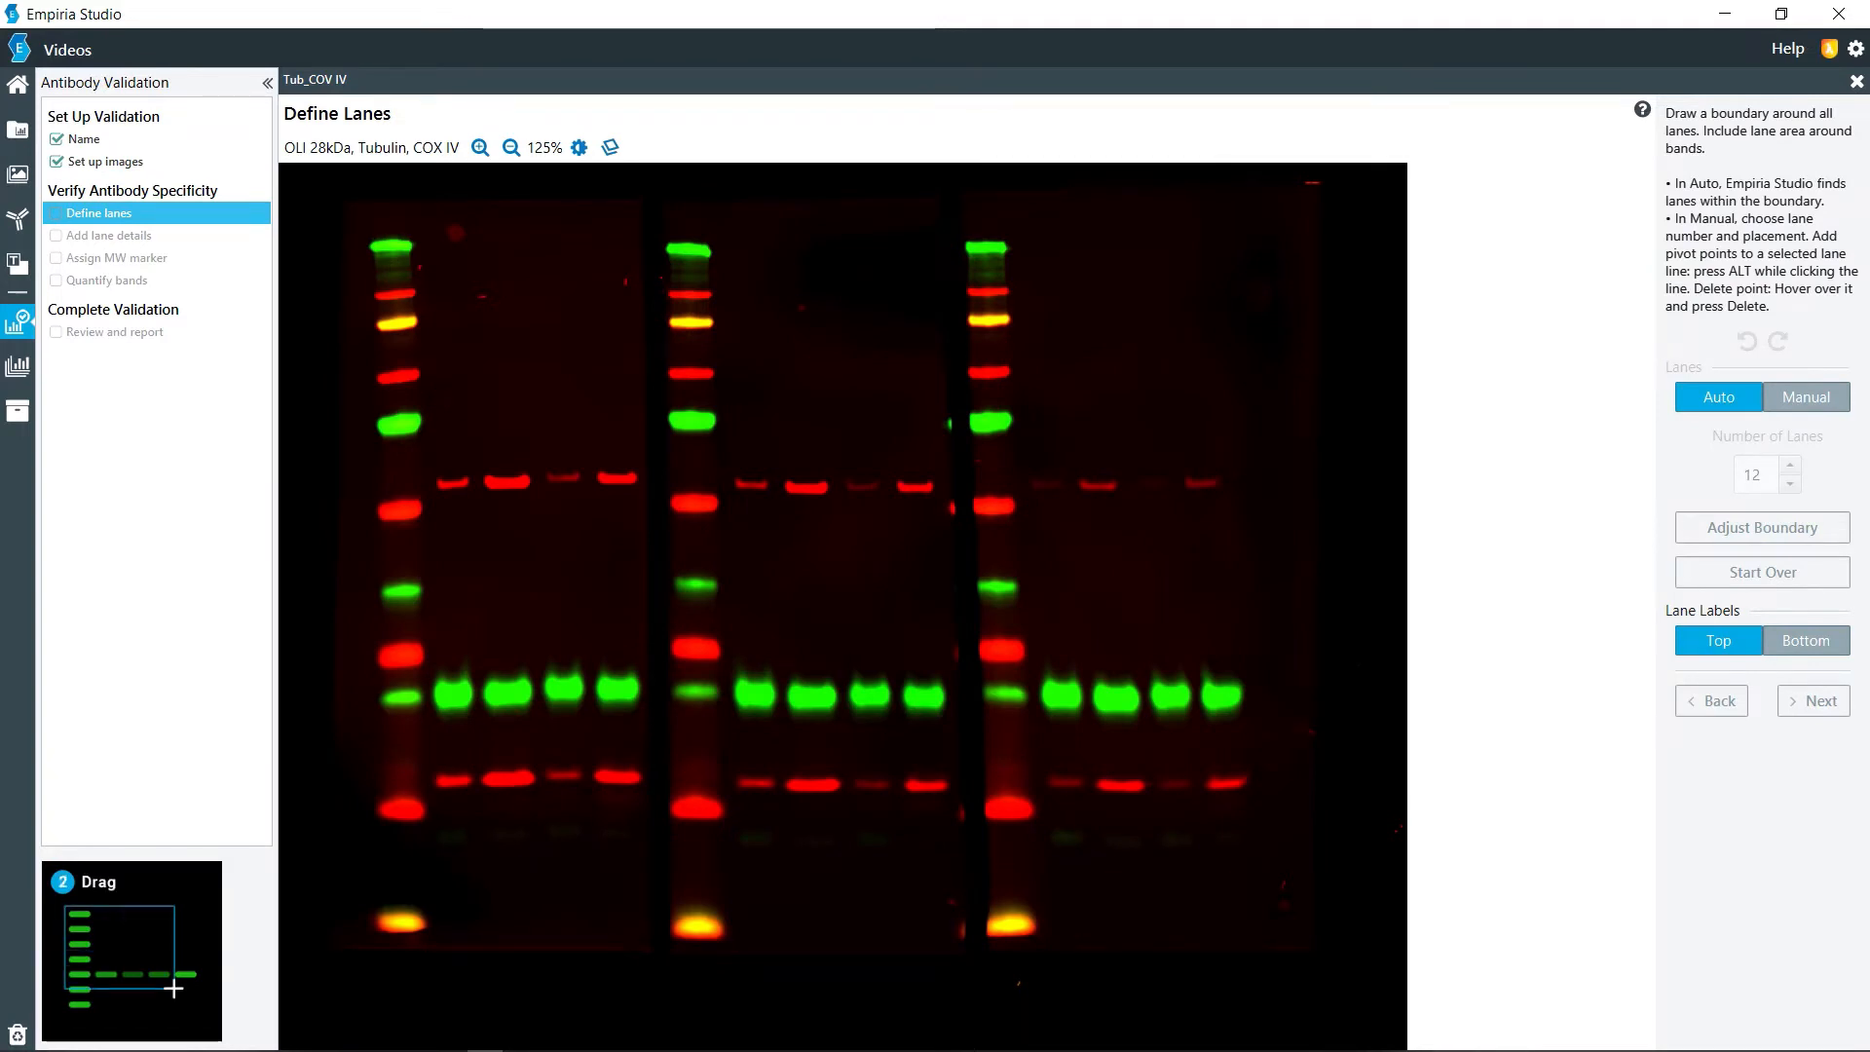
mouse_move(358, 213)
mouse_down()
mouse_move(662, 911)
mouse_move(784, 943)
mouse_move(1149, 927)
mouse_move(1262, 943)
mouse_up()
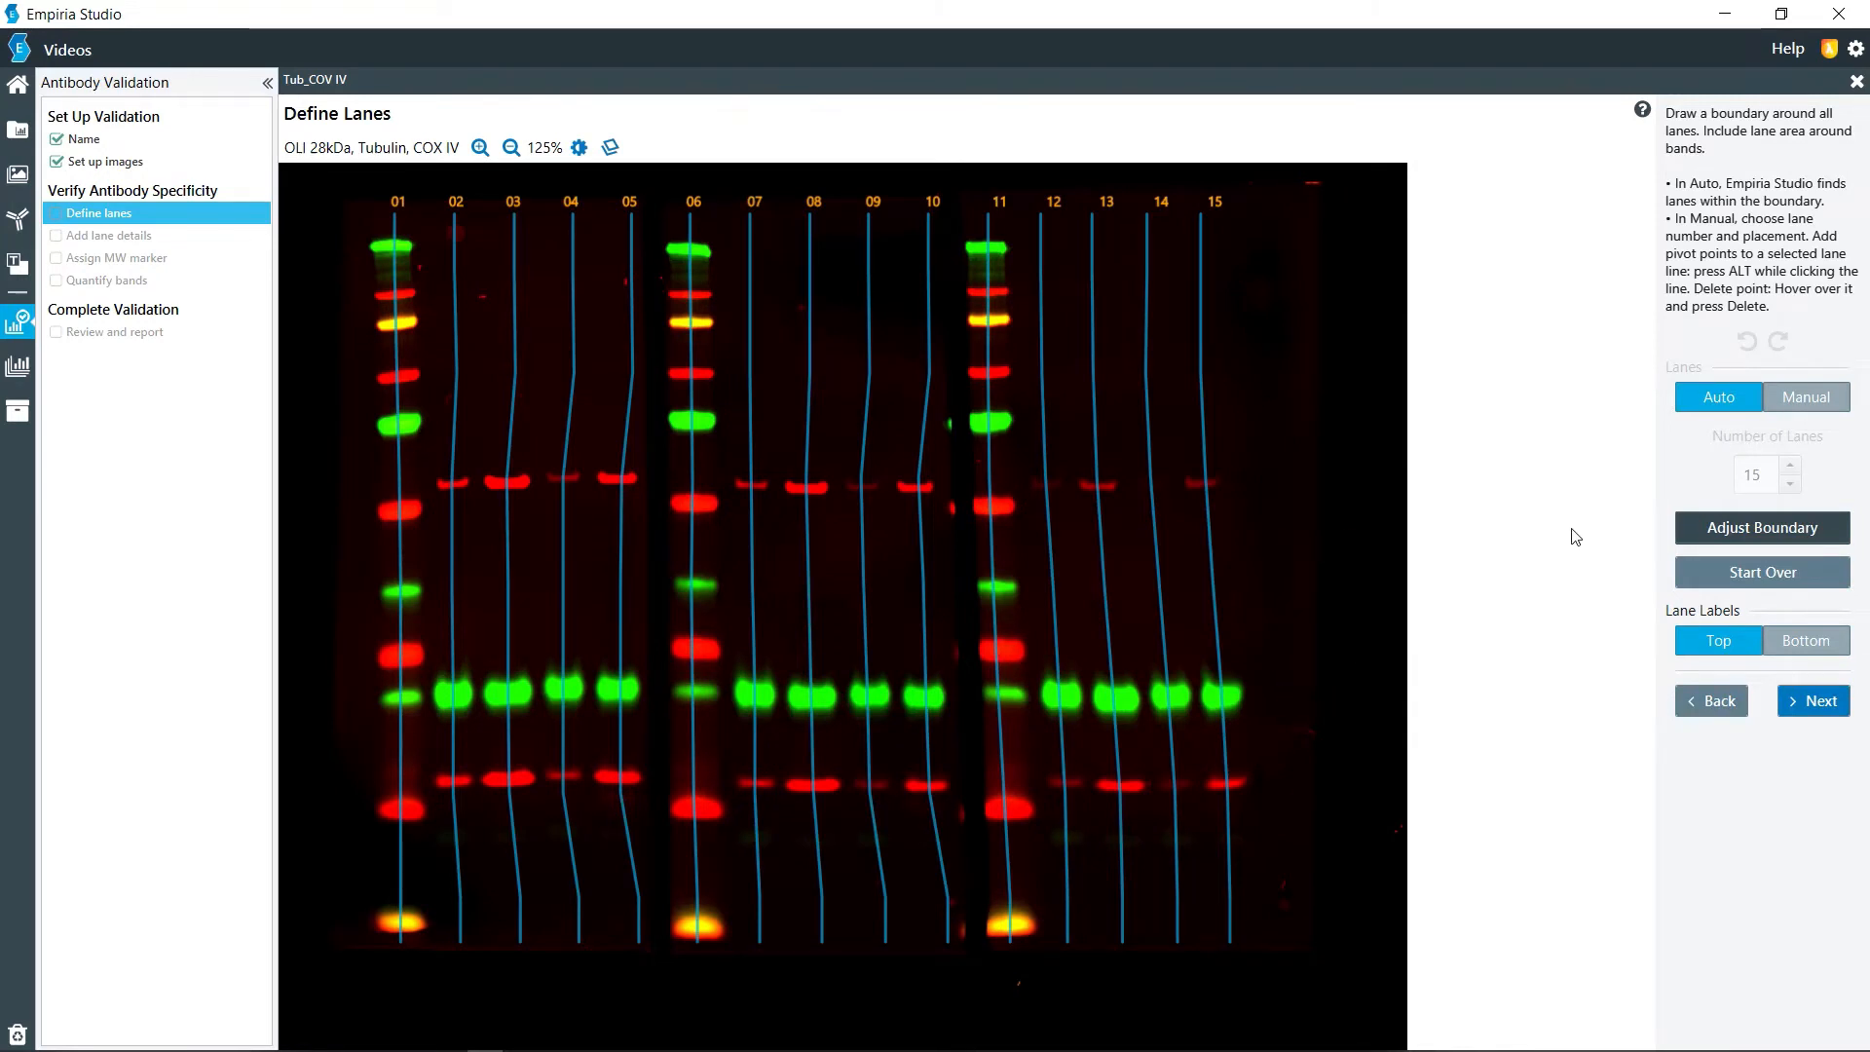
Try manual lane placement by shifting the upper end of lane 10, and return to automatic lane finding.
click(1816, 414)
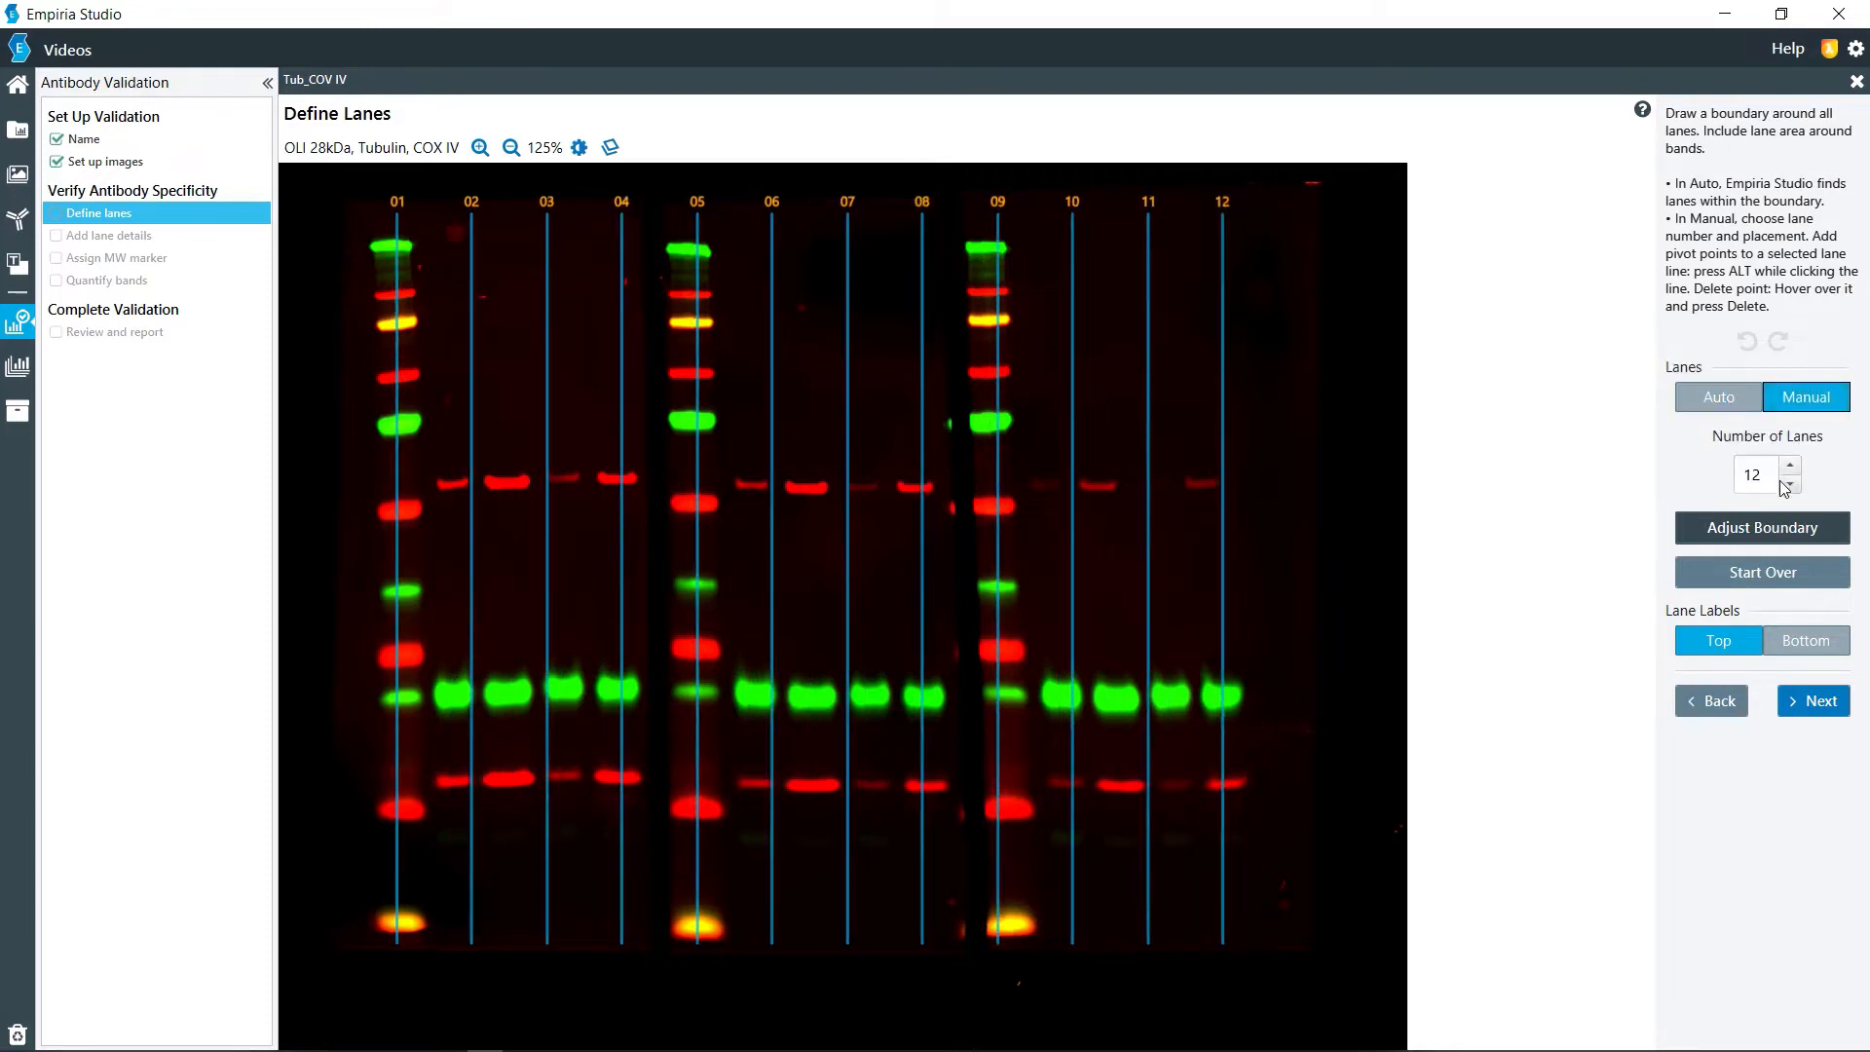
click(1074, 456)
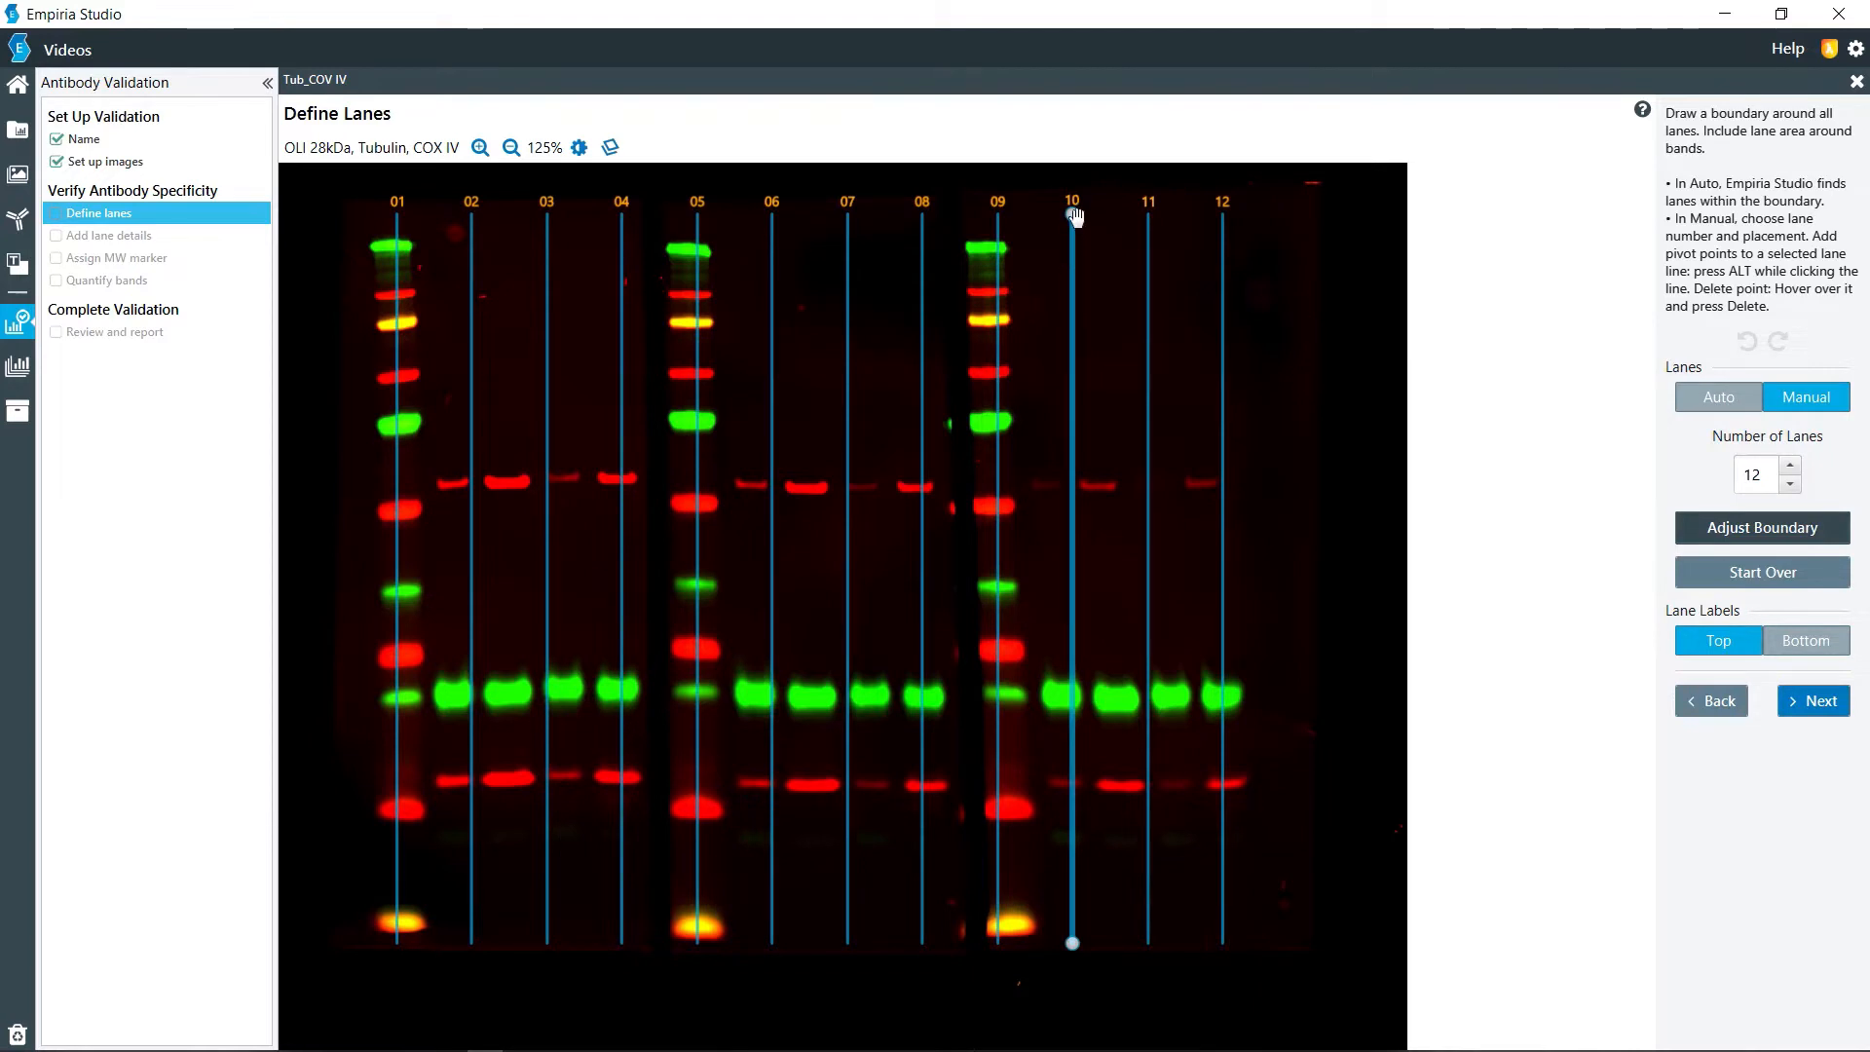
drag(1073, 215, 1049, 216)
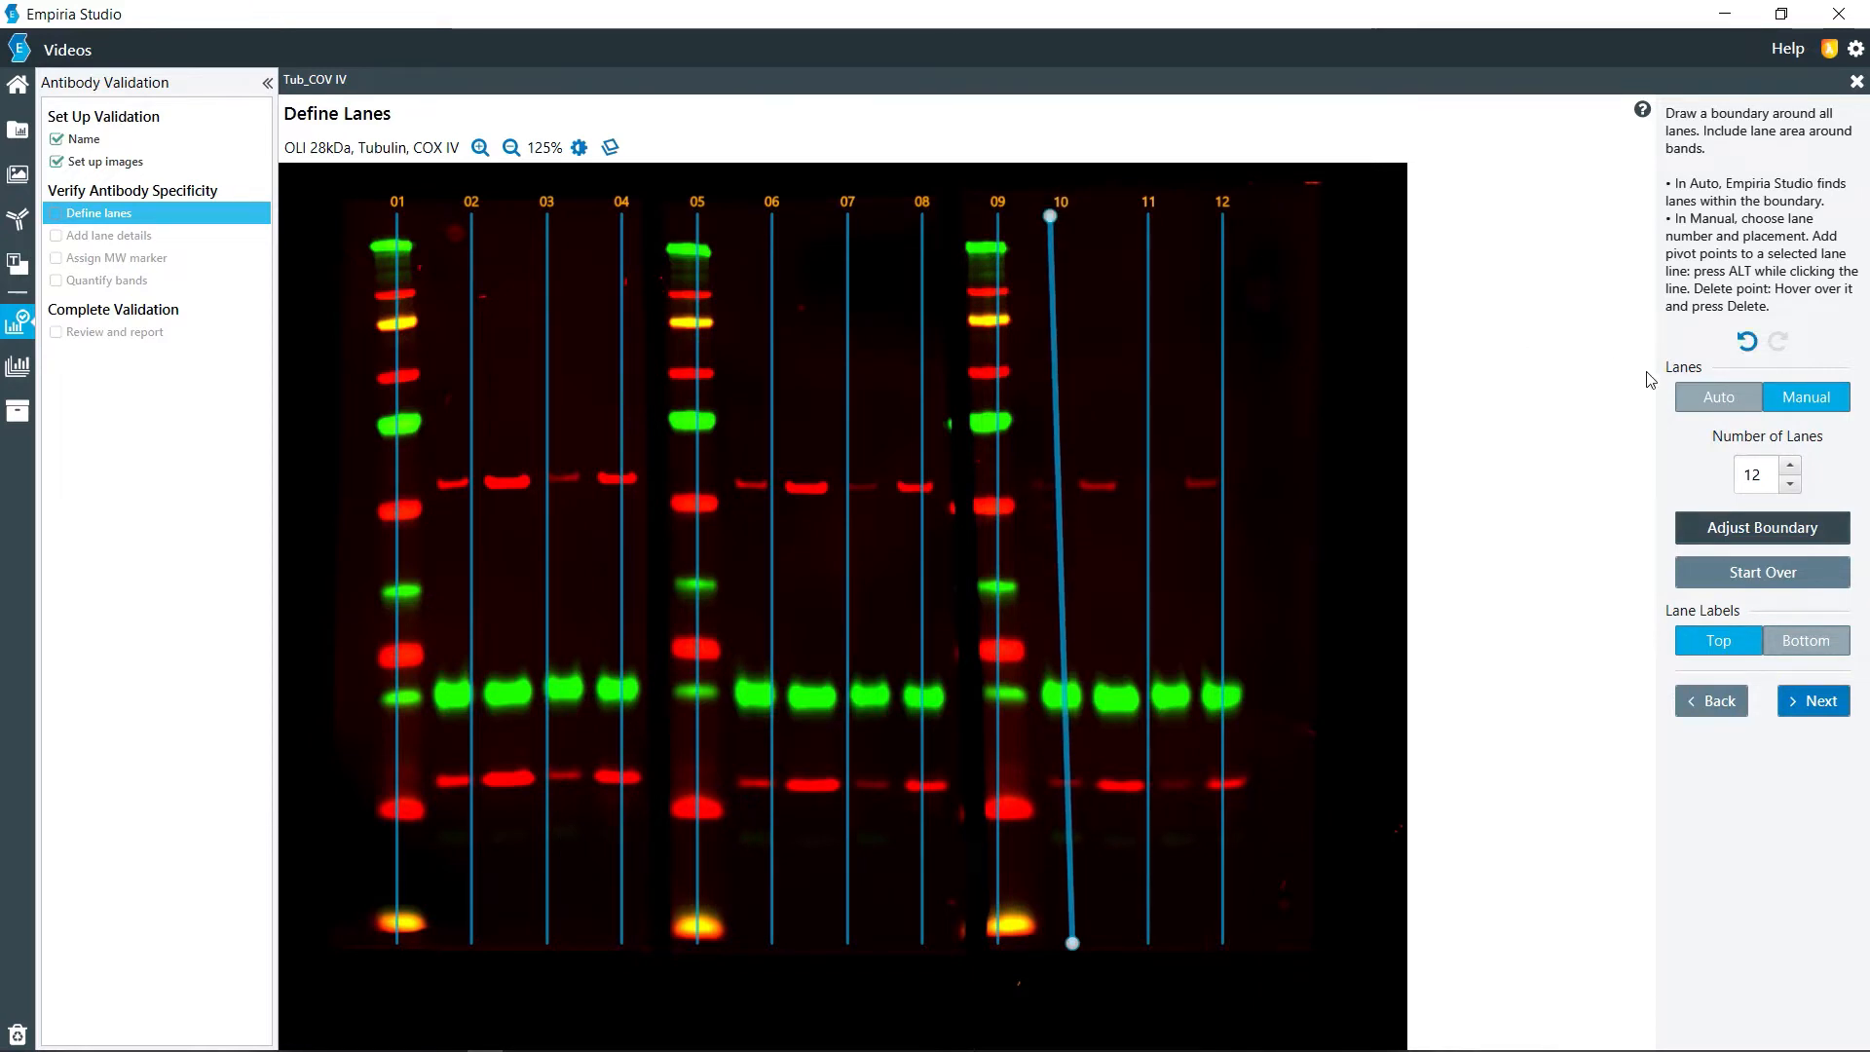
click(1721, 398)
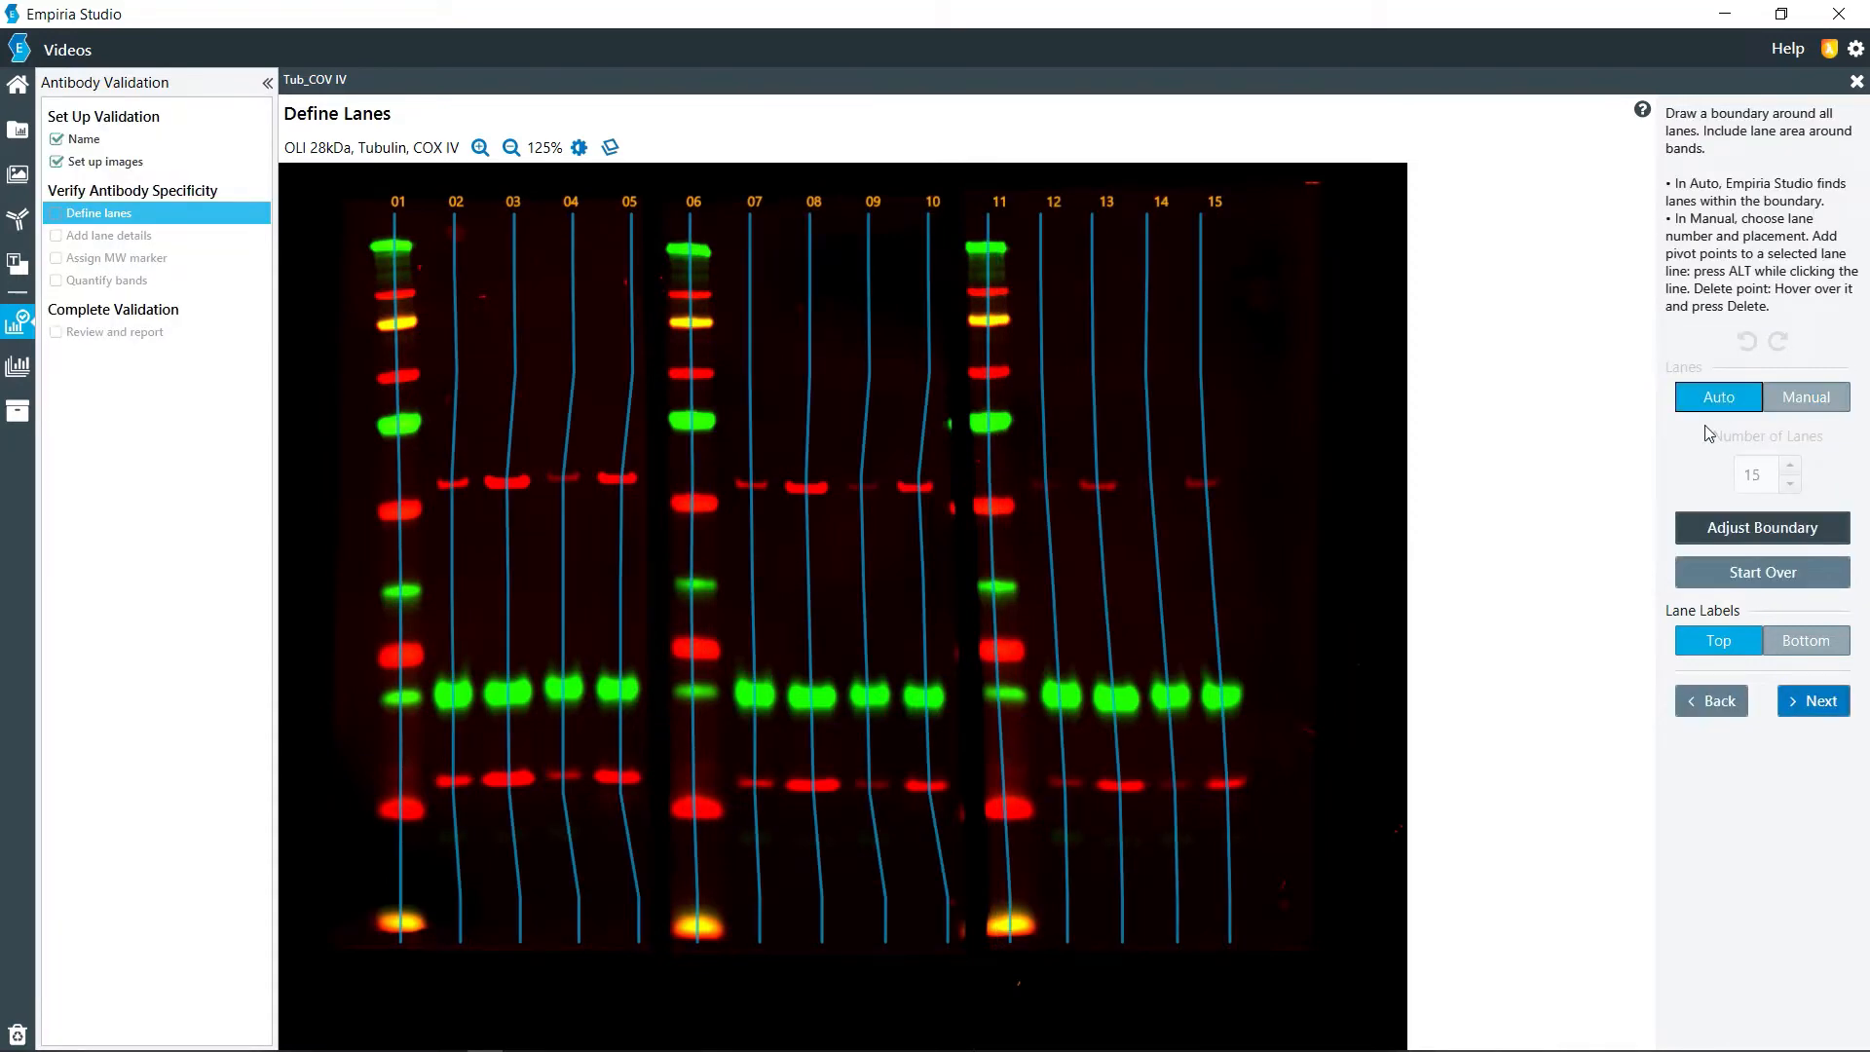
Accept the automatically found lanes and set the type of lanes 06 and 11 to MW Marker in the lane details.
click(1802, 698)
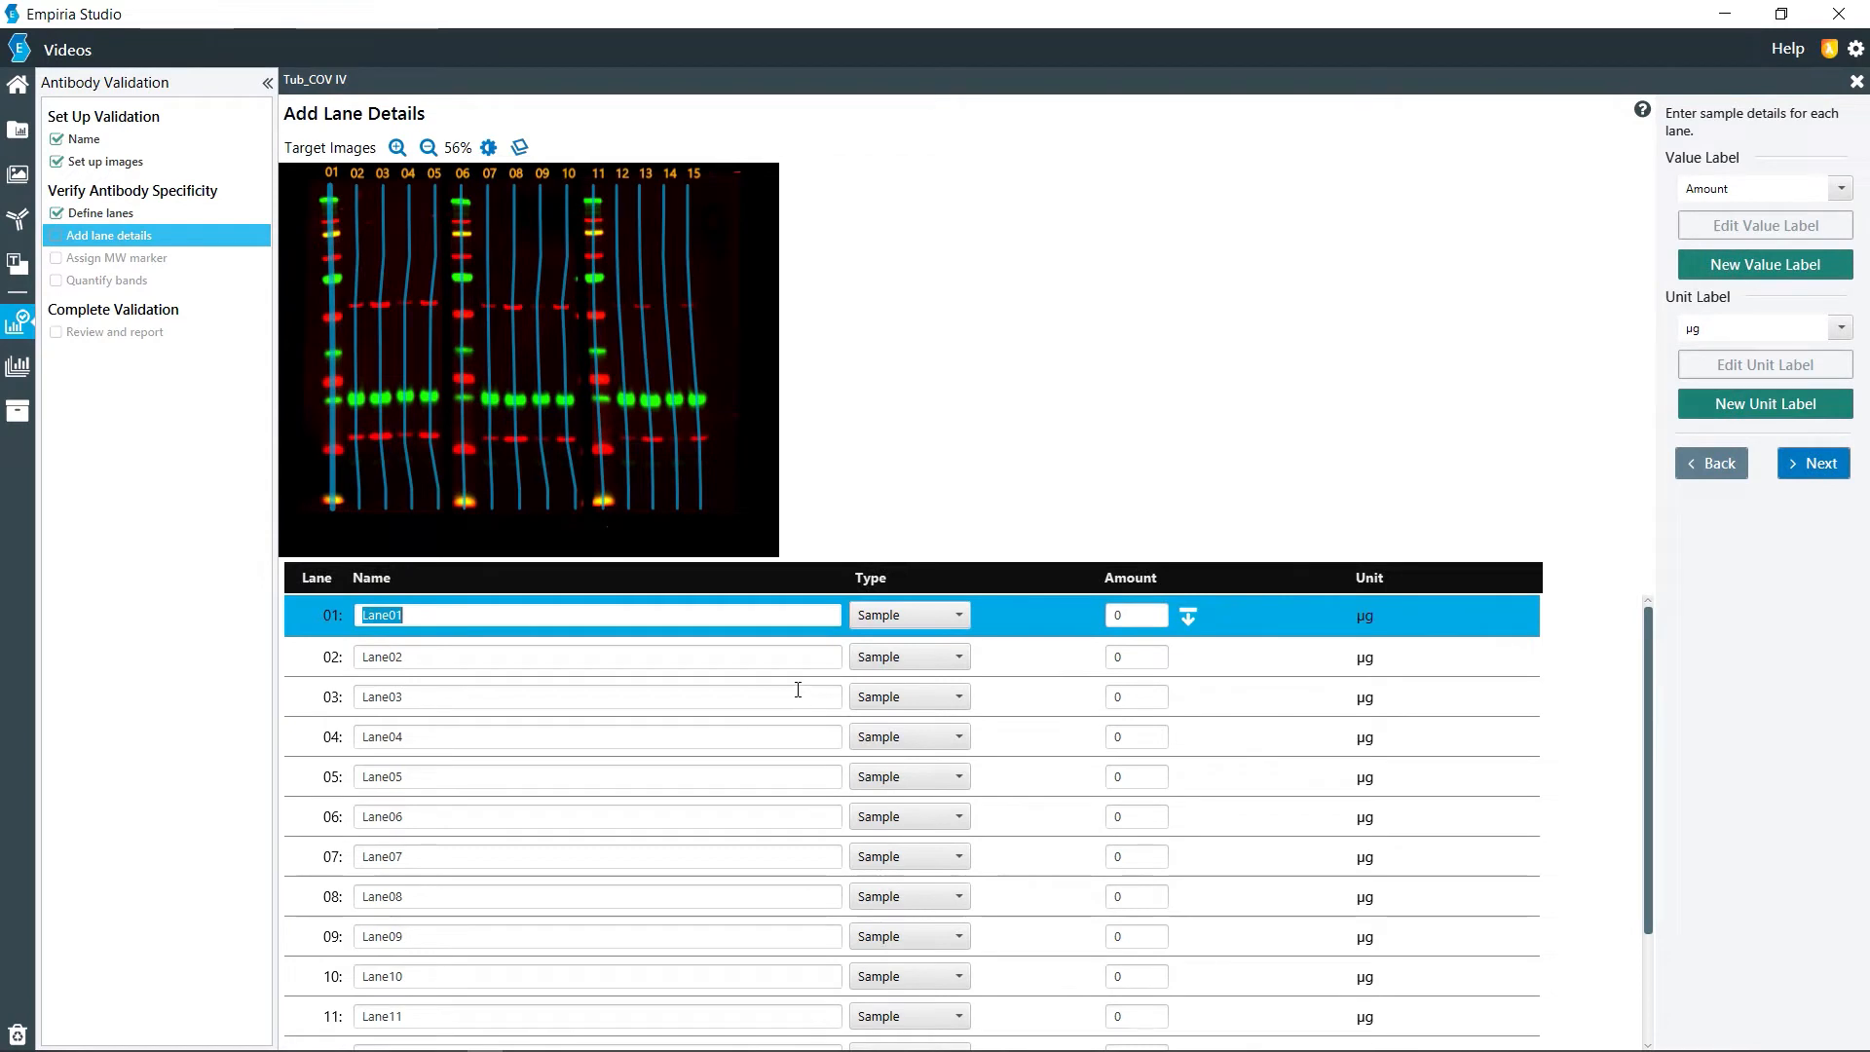
click(889, 615)
click(889, 657)
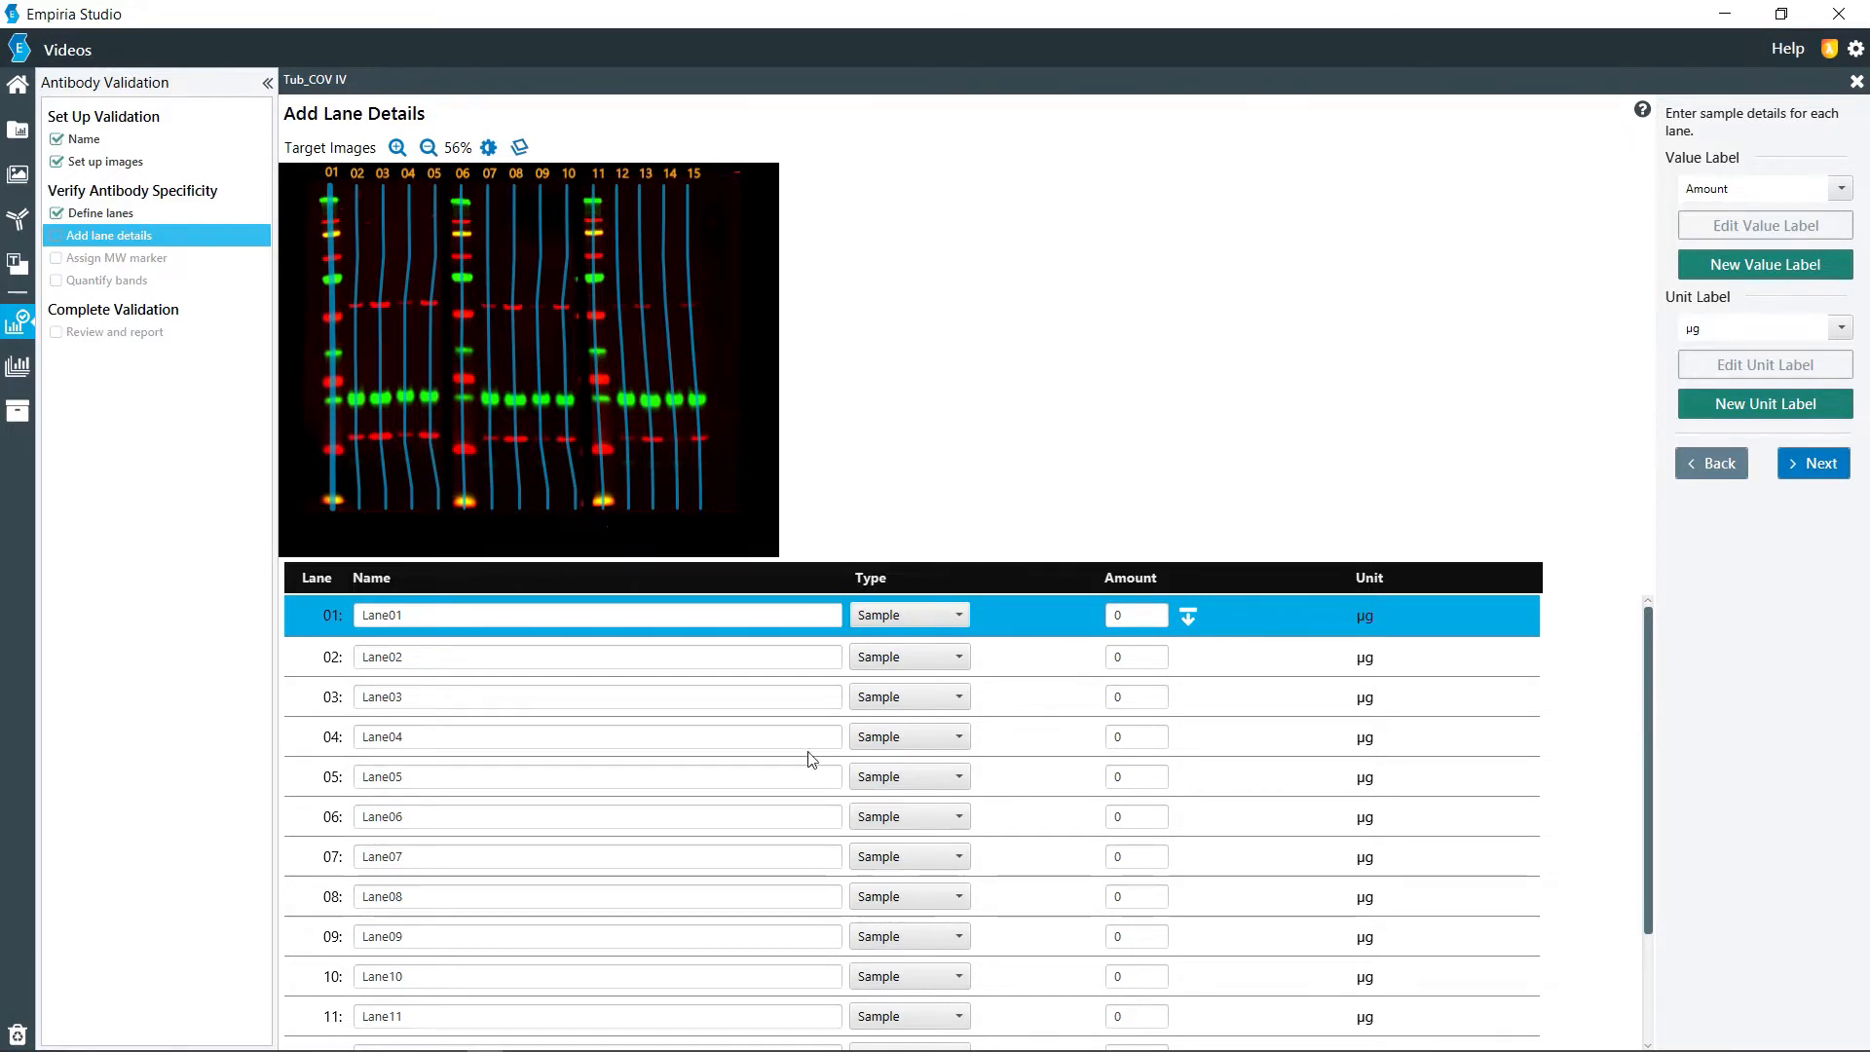
click(903, 818)
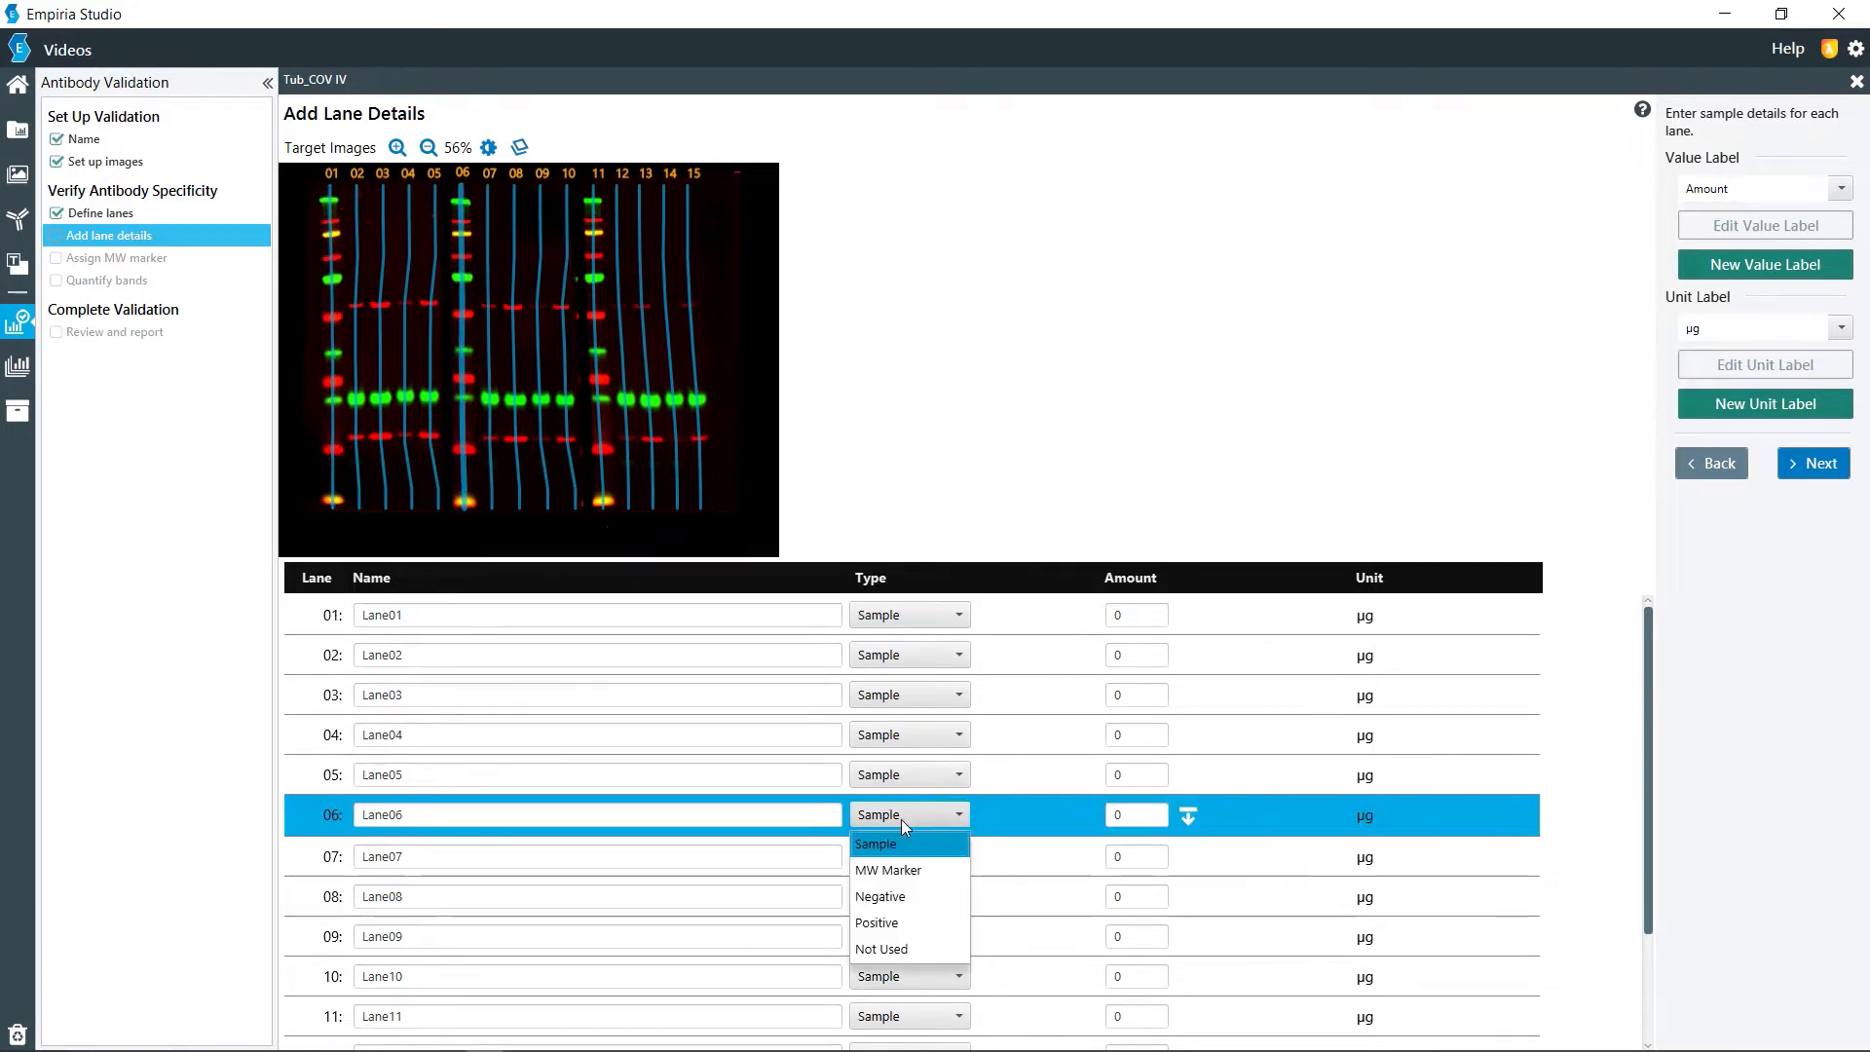
click(888, 870)
scroll(887, 859, down, 1)
scroll(886, 859, down, 2)
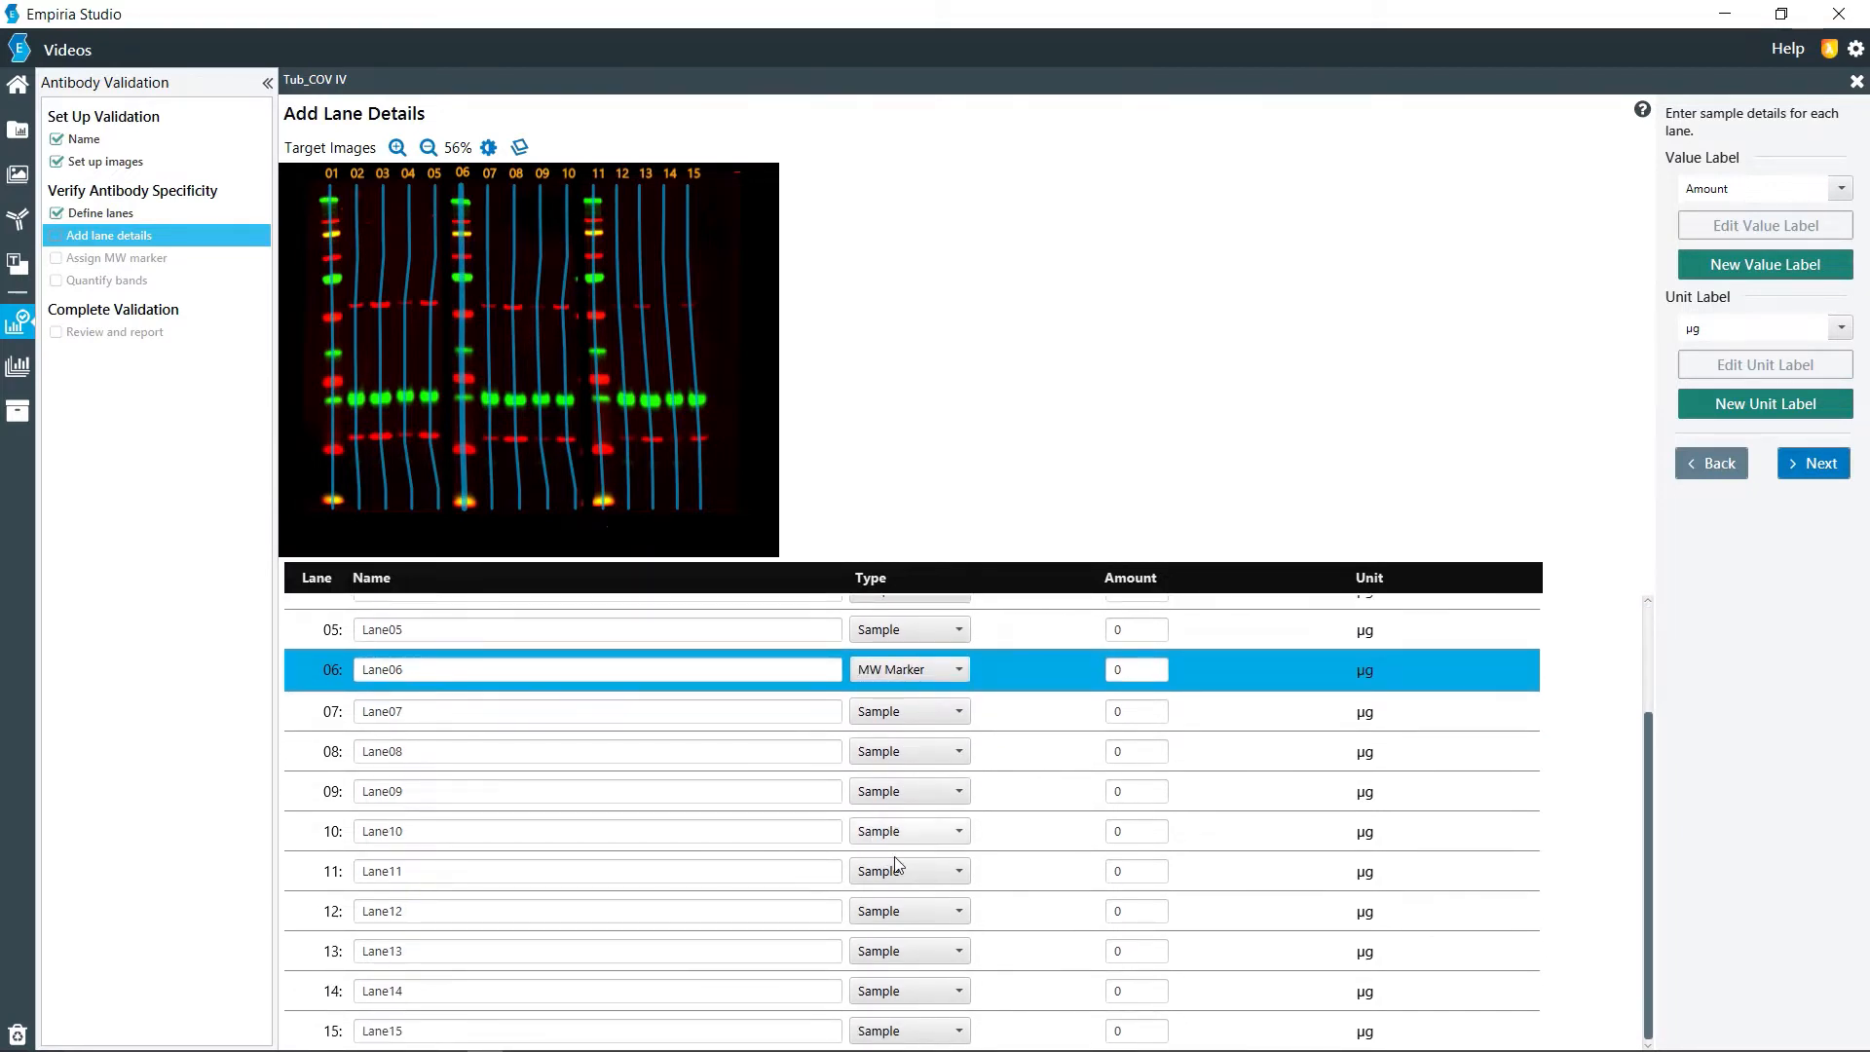
click(909, 872)
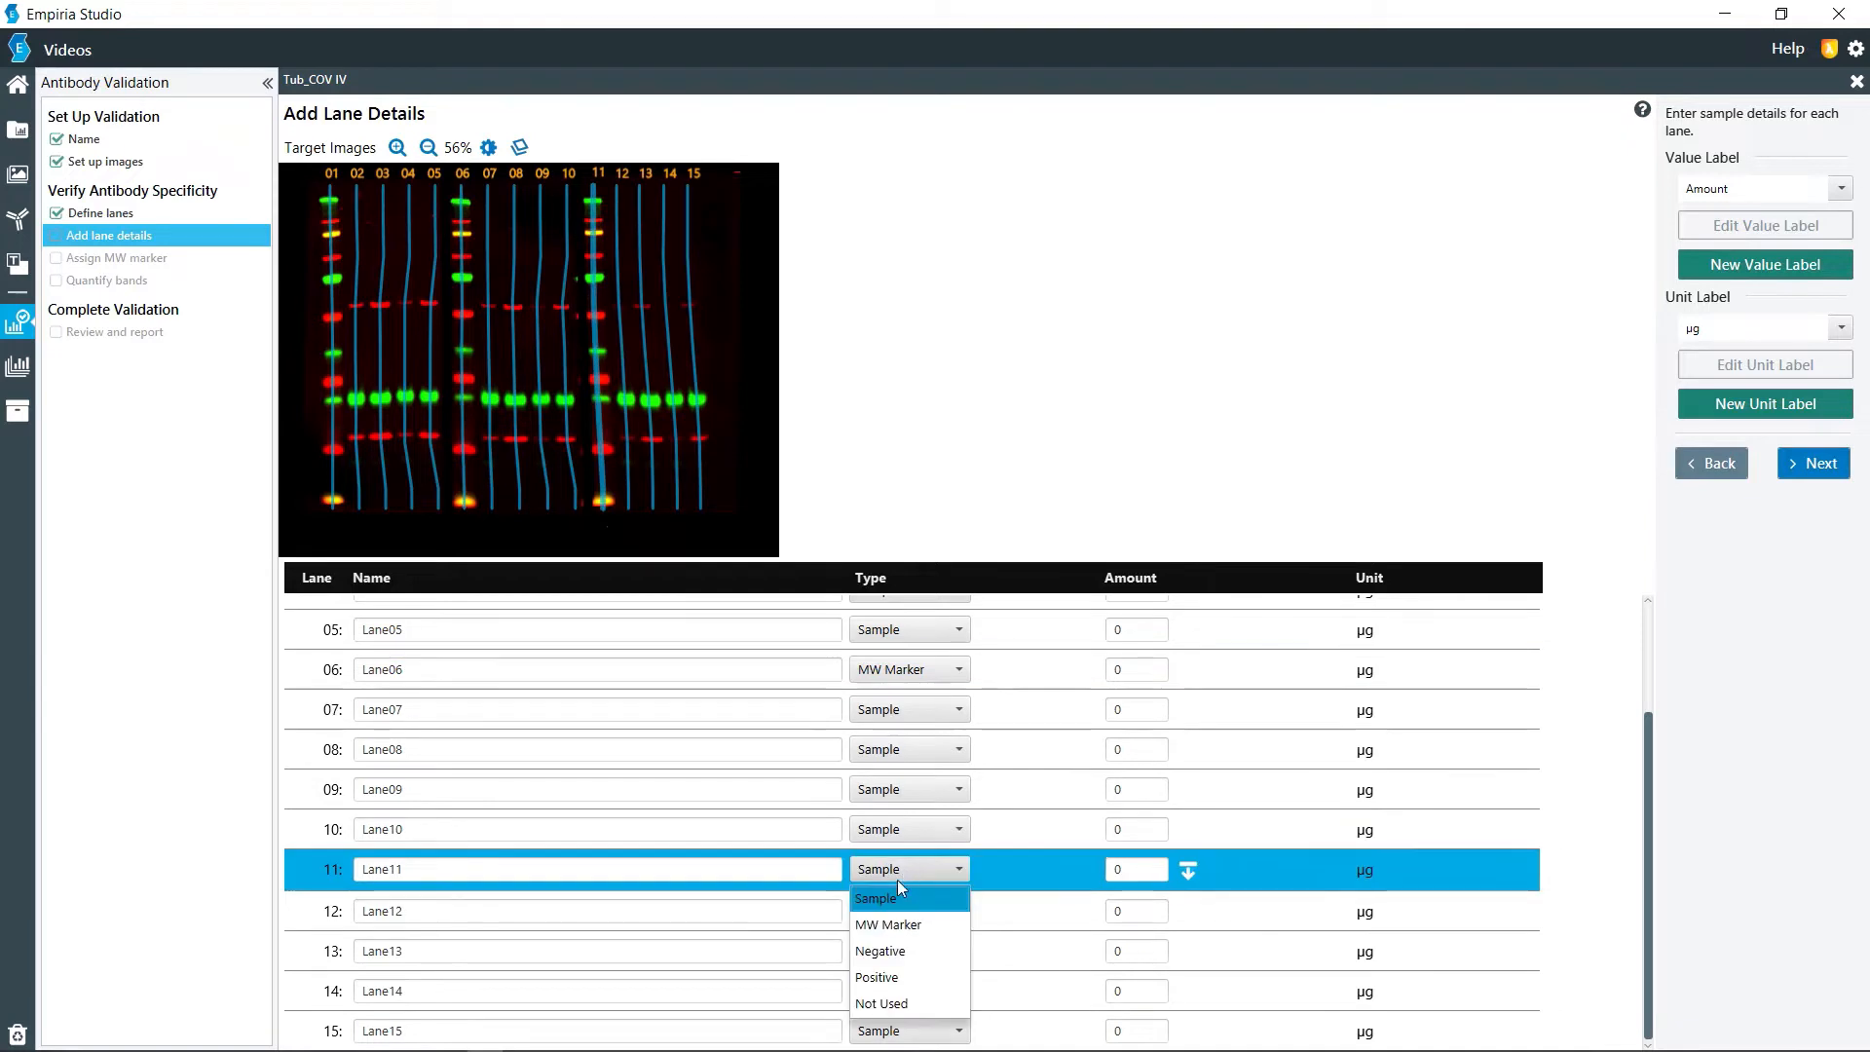
click(893, 926)
scroll(1060, 888, up, 3)
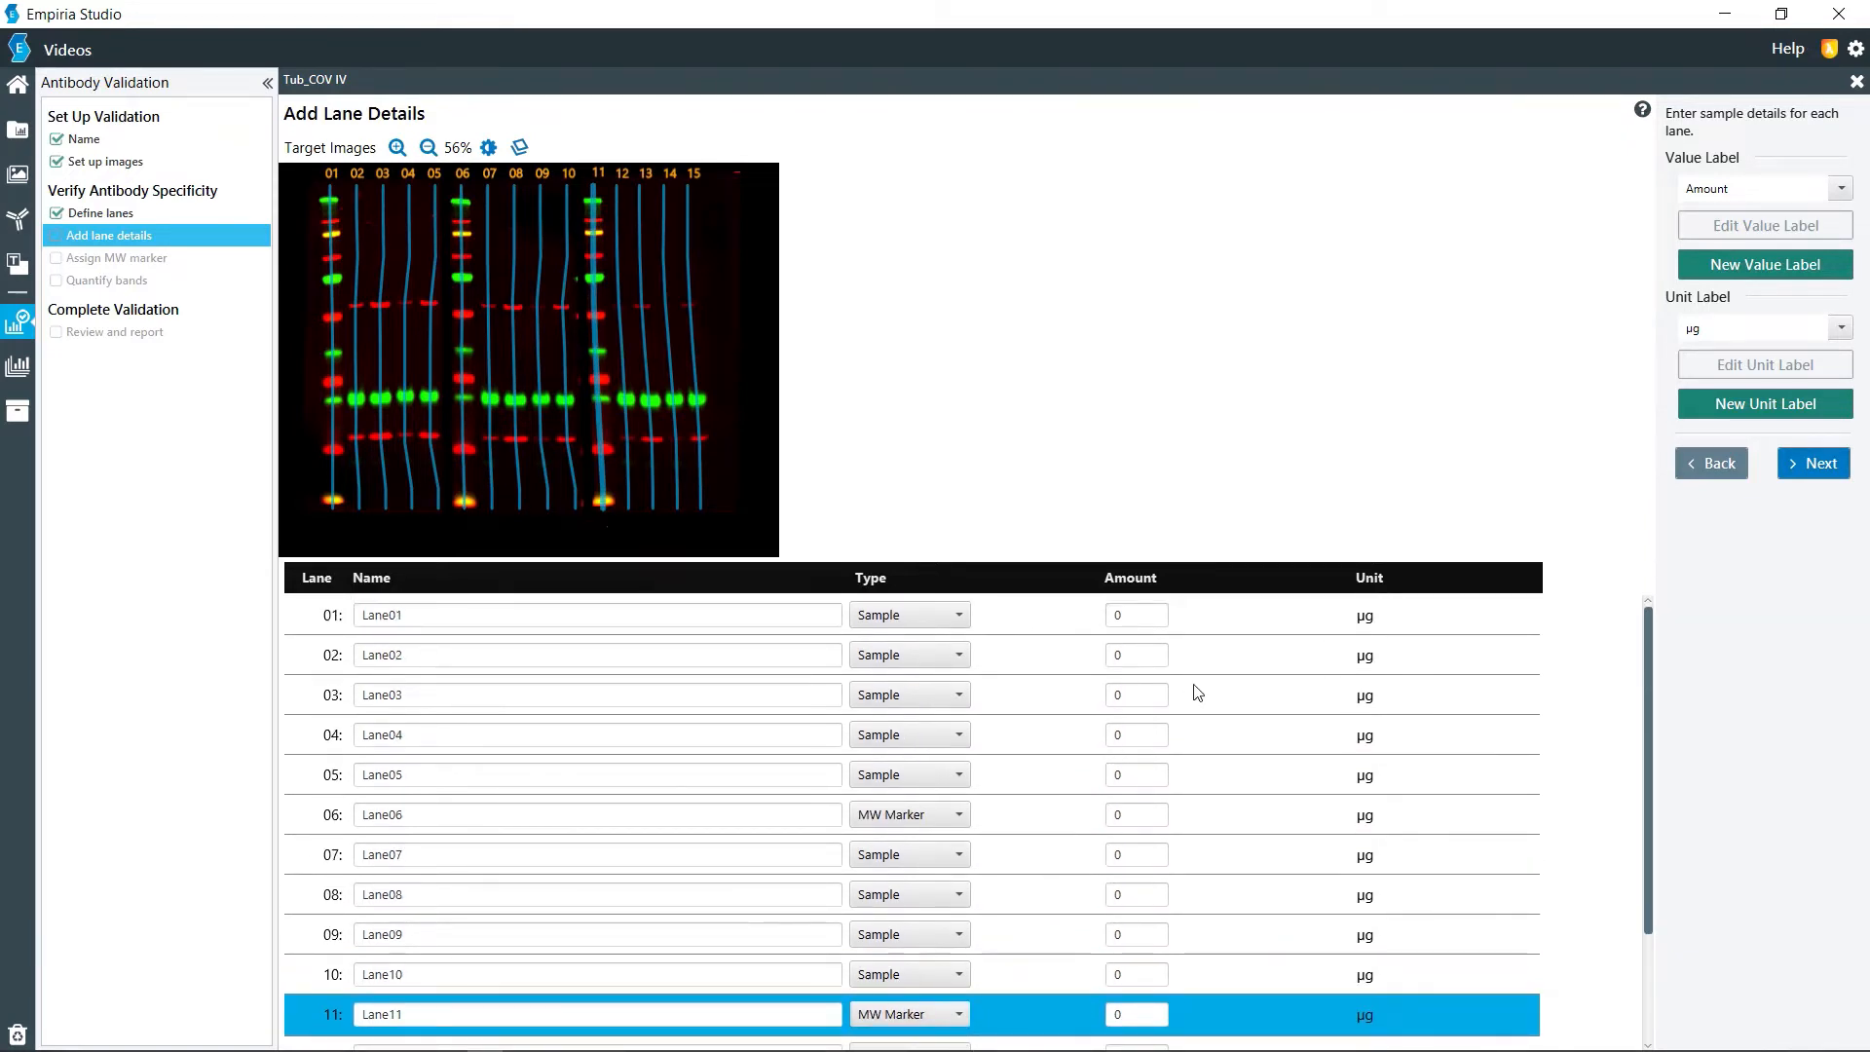
Set the value label for the lane details to Treatment.
click(1711, 191)
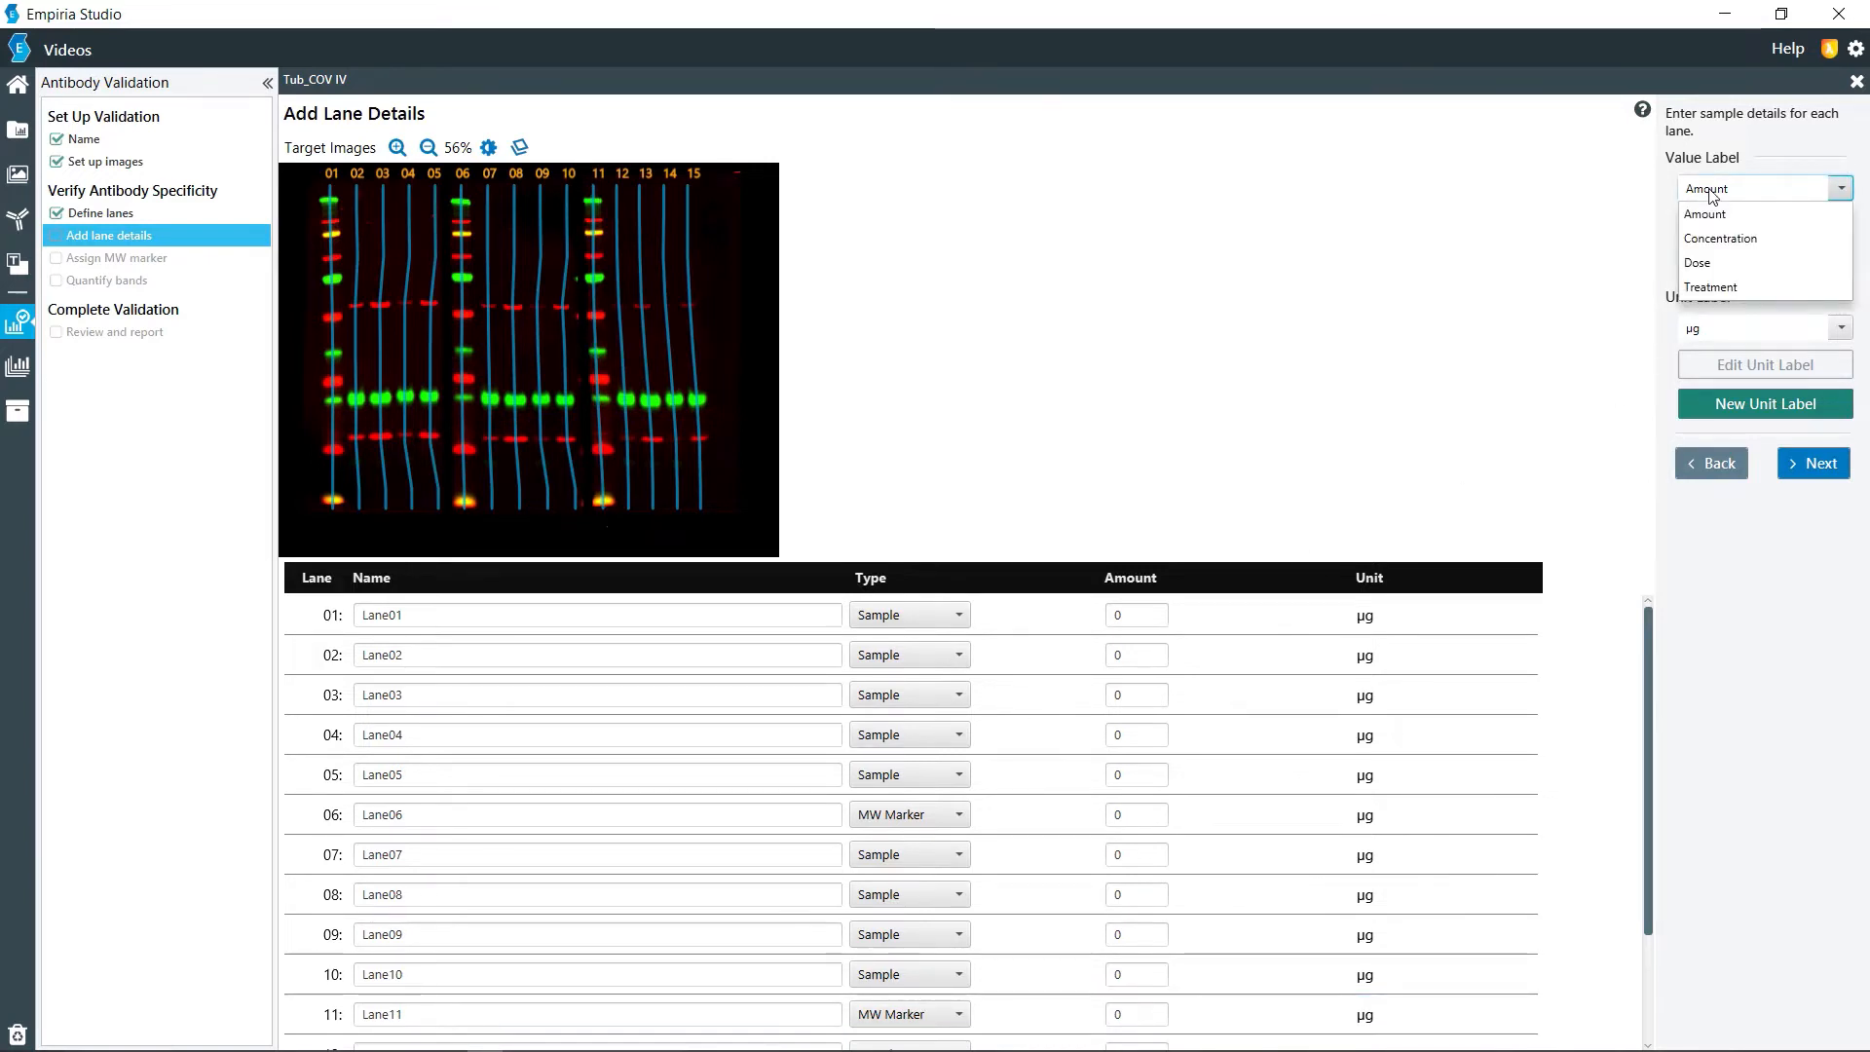
click(1709, 287)
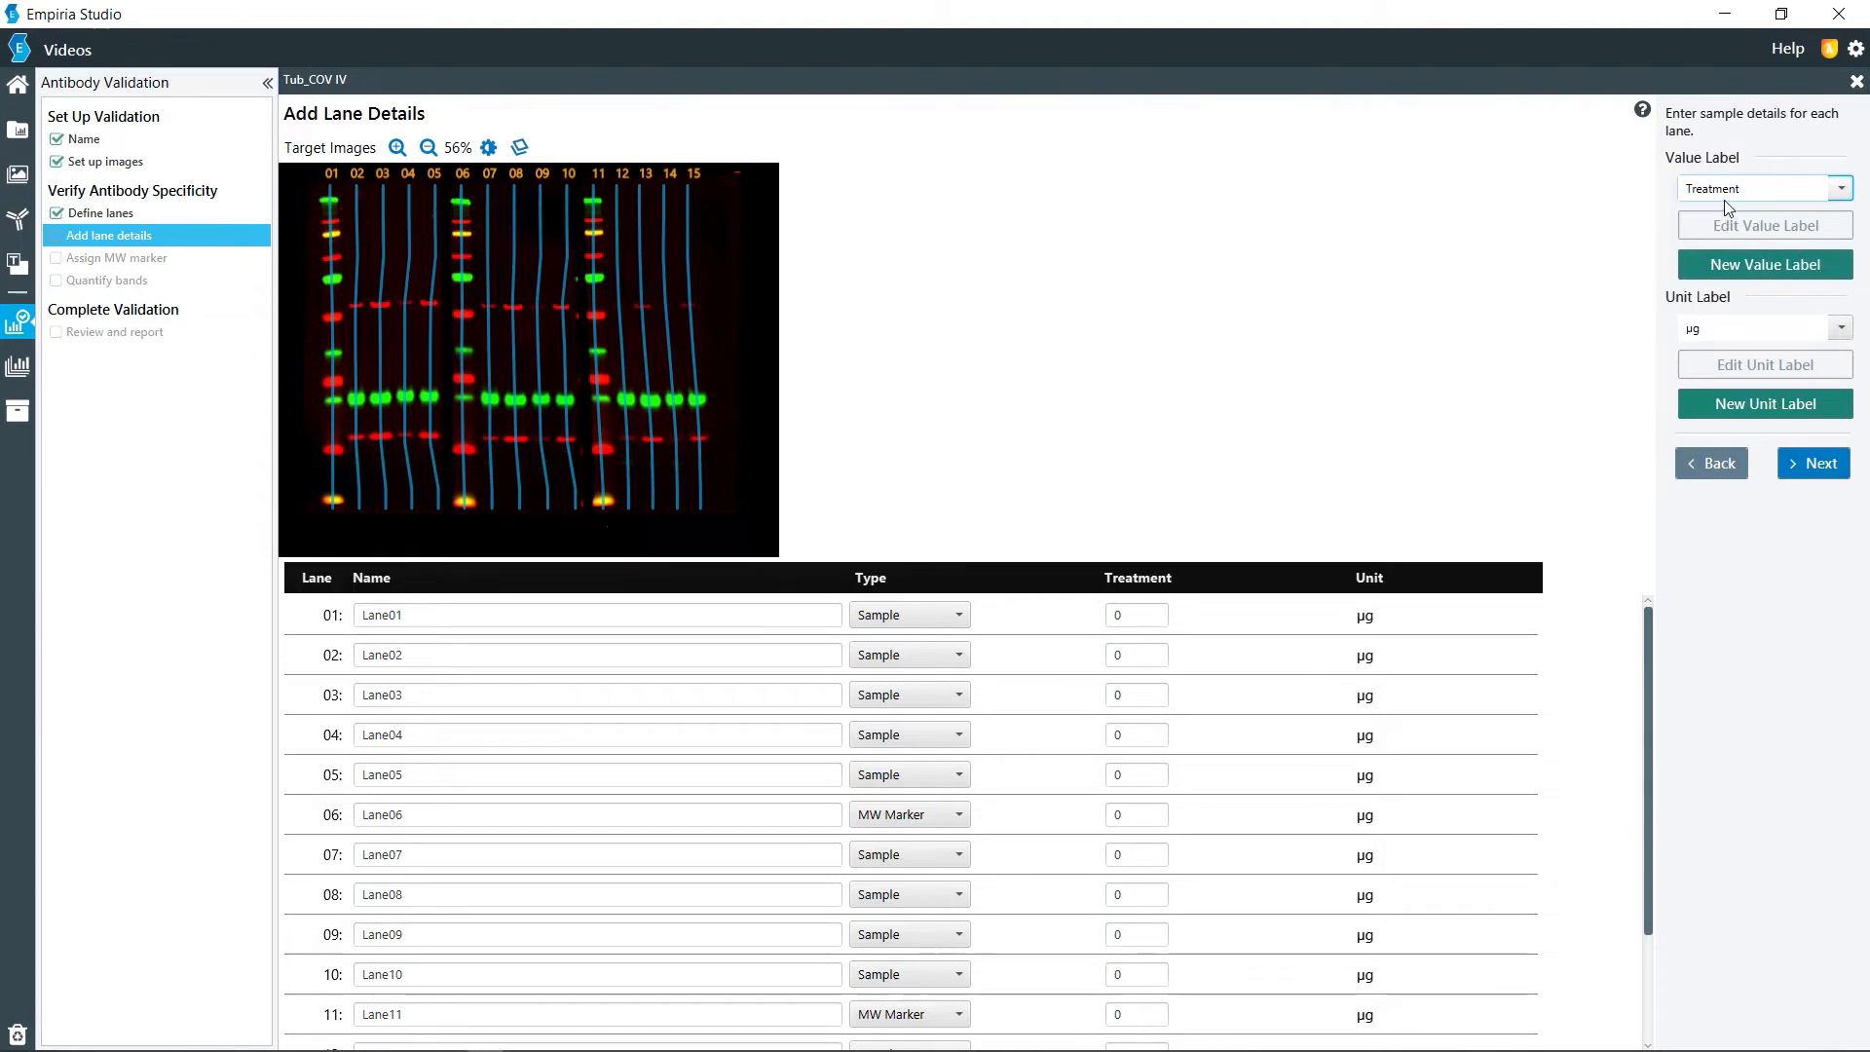
Examine the option for creating a custom value label and the available unit labels without changing them.
click(1741, 271)
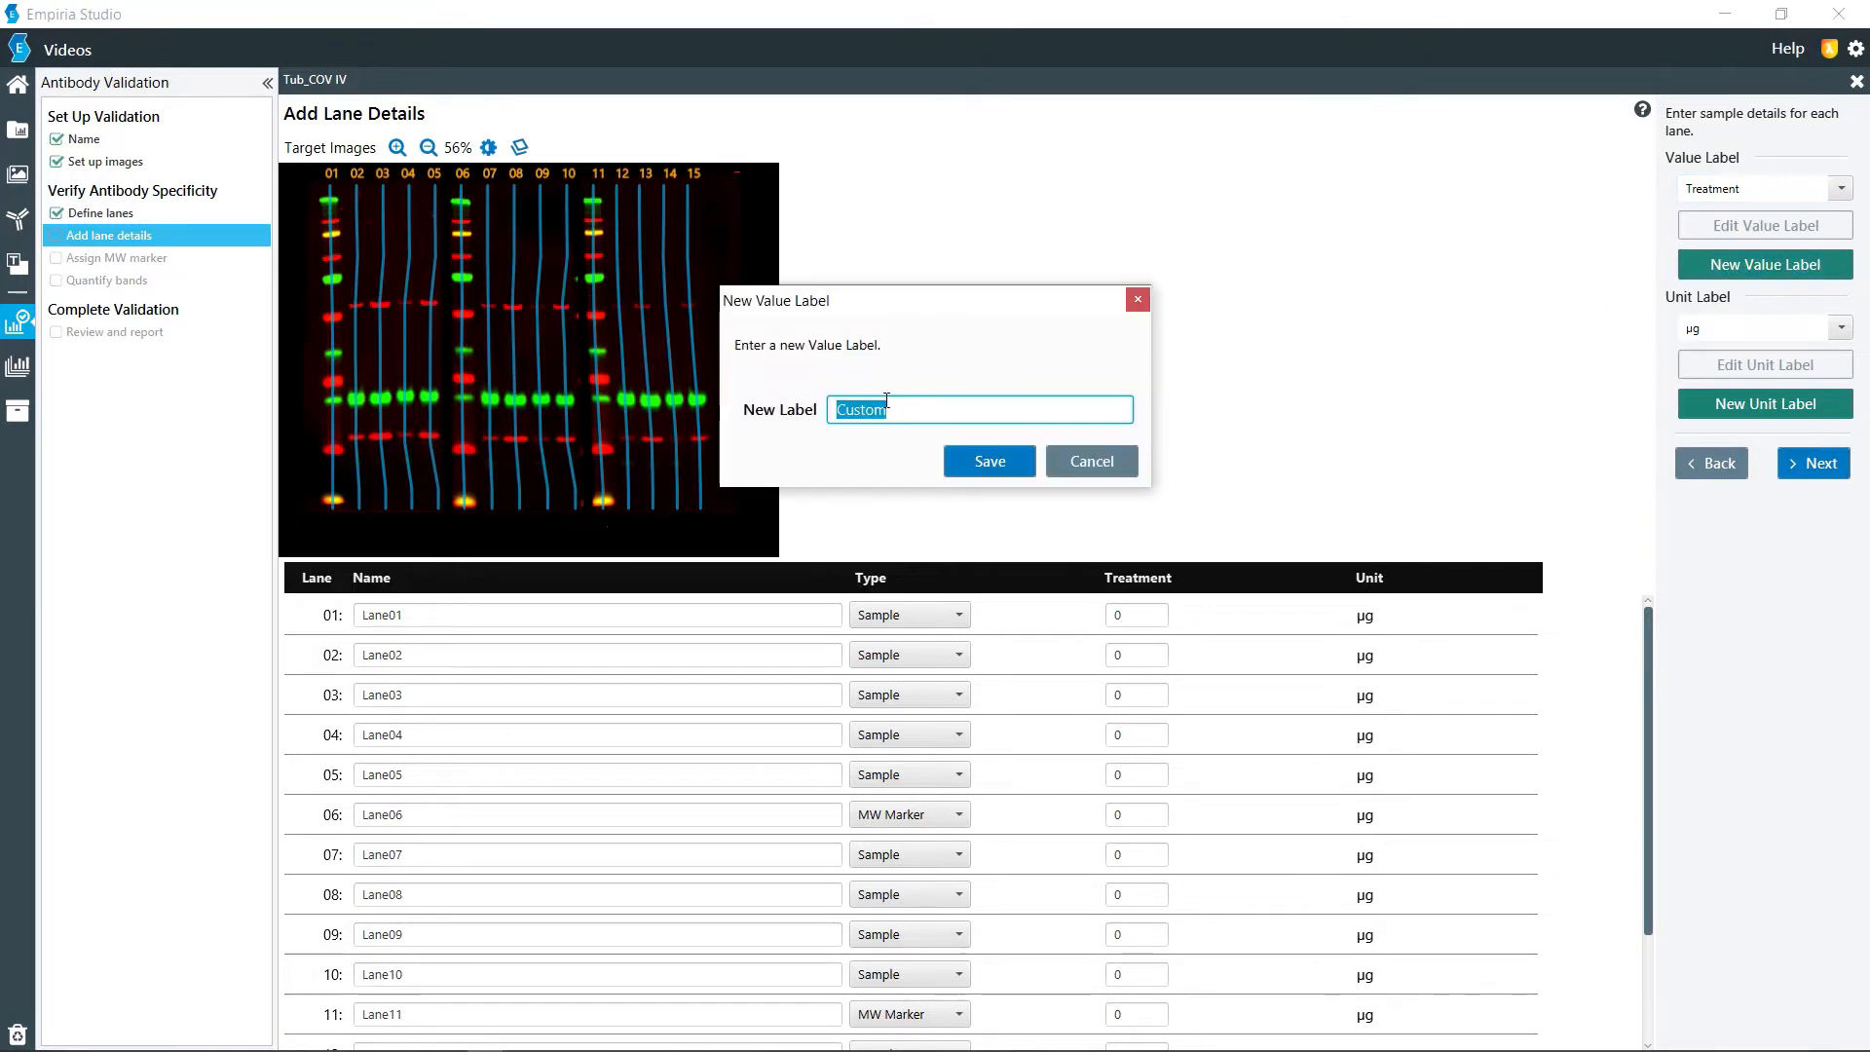
click(1083, 459)
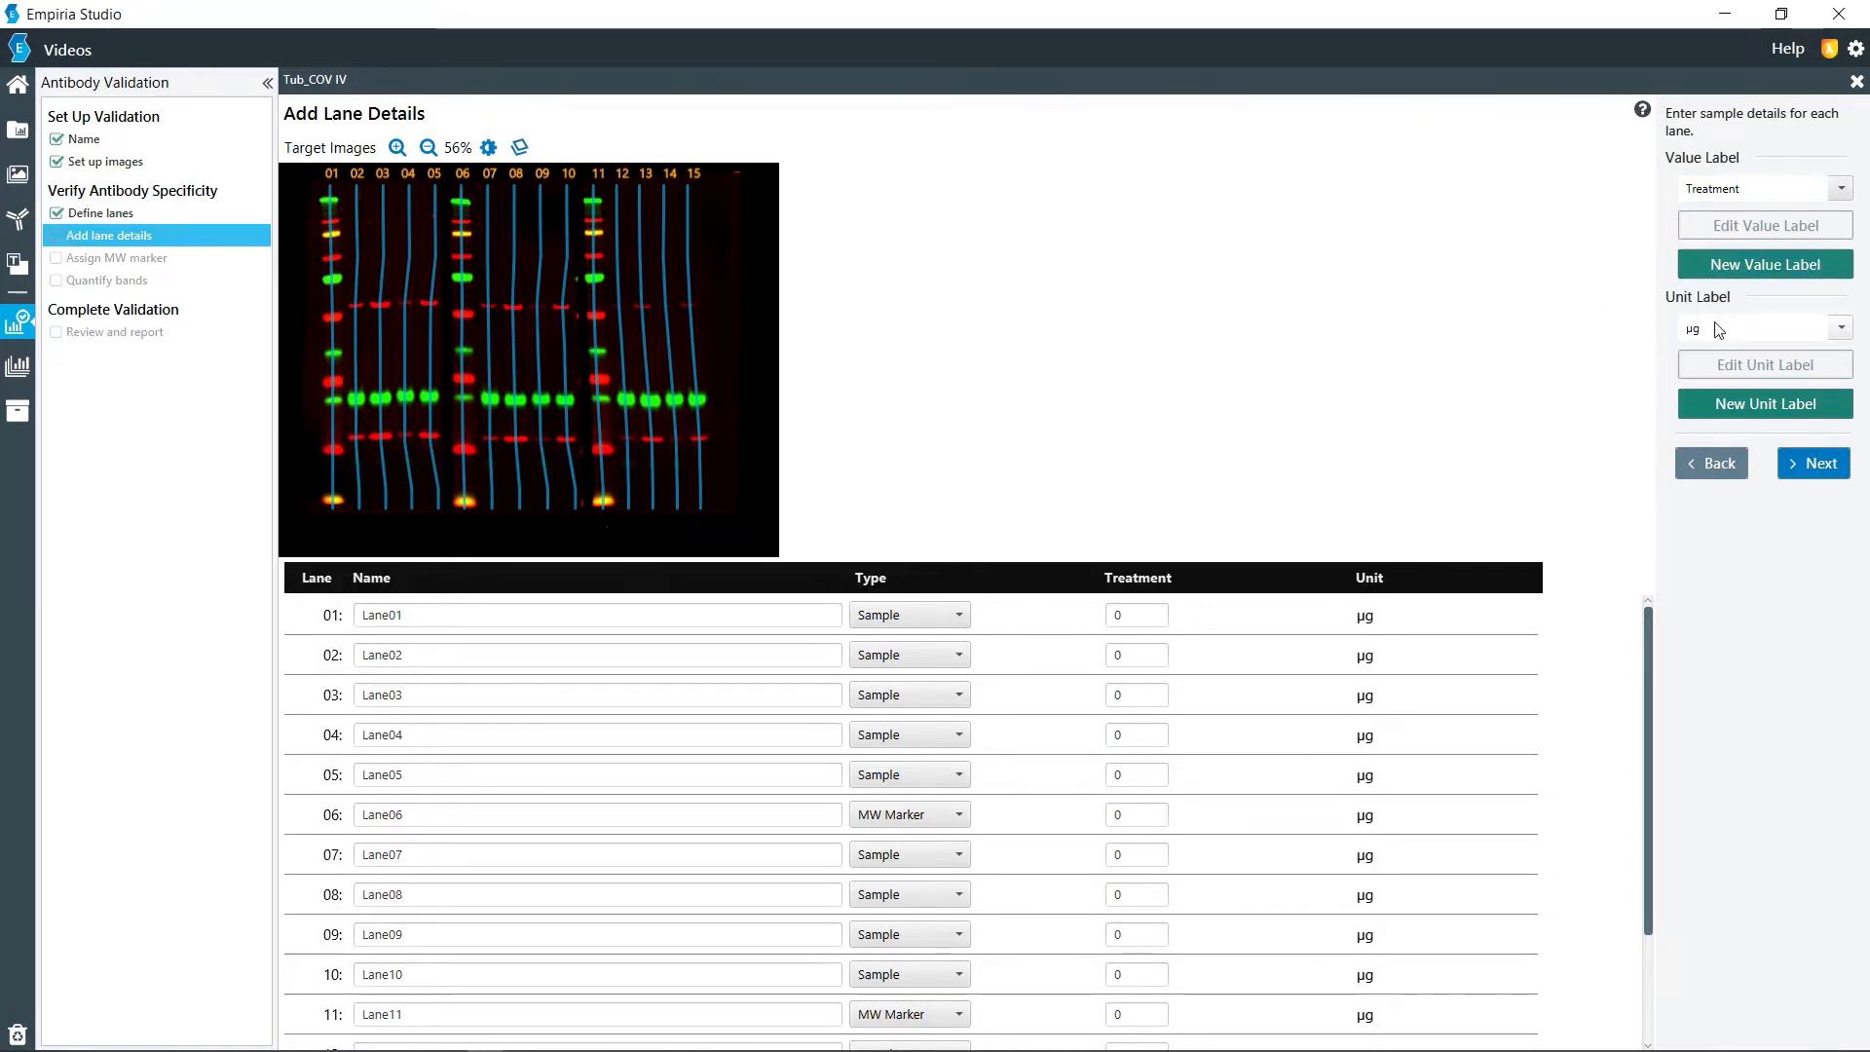
click(1717, 329)
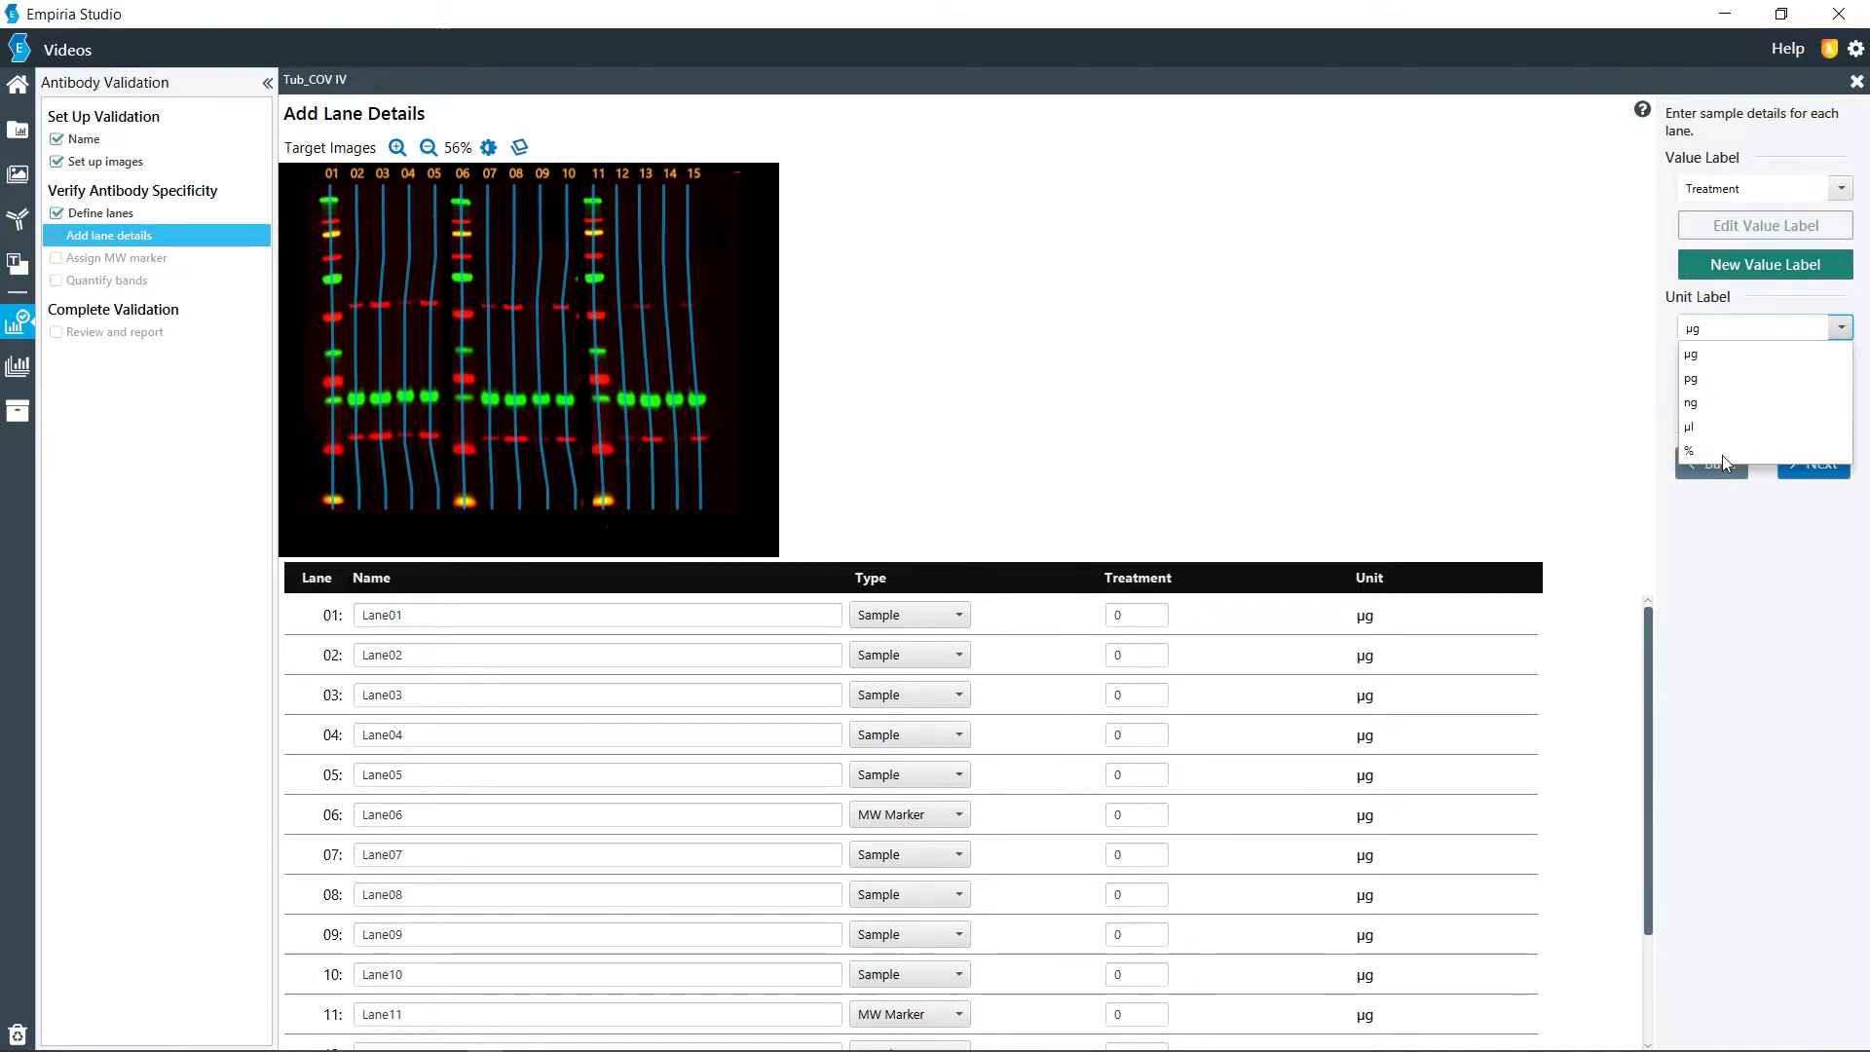
click(1731, 547)
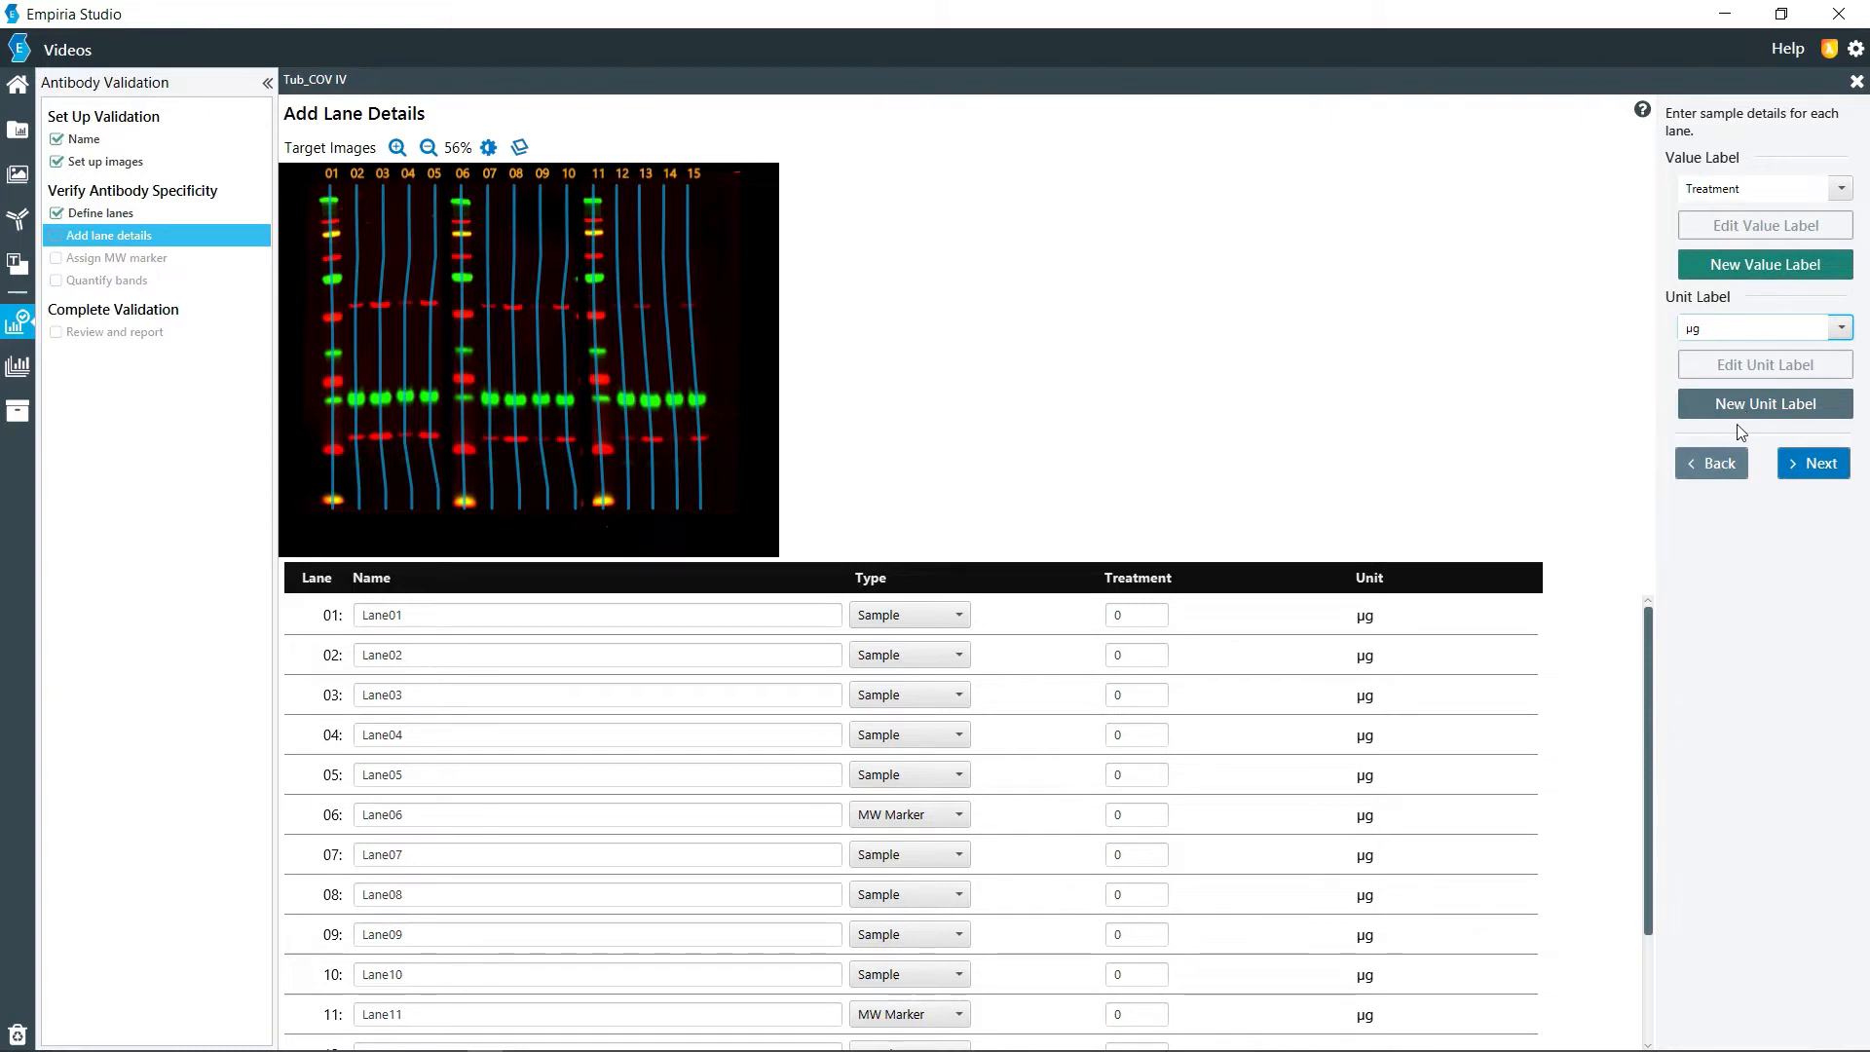
click(1810, 470)
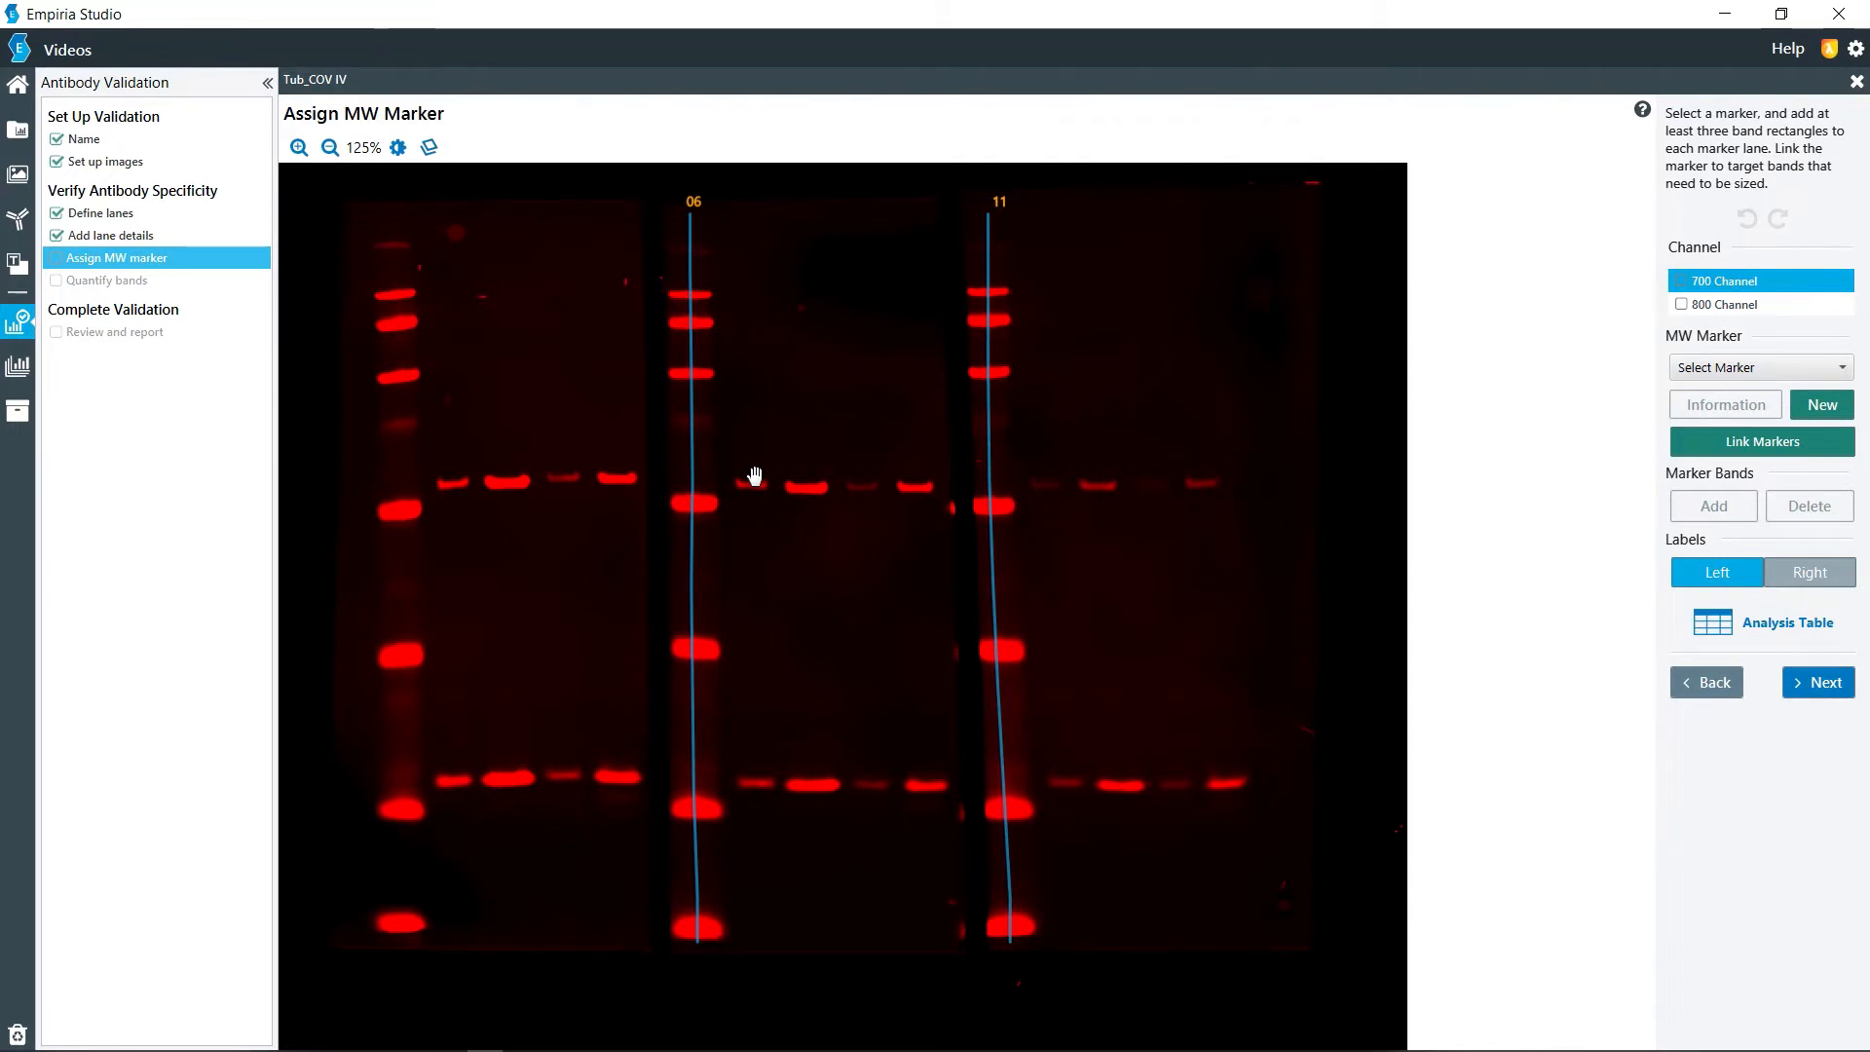
click(1731, 682)
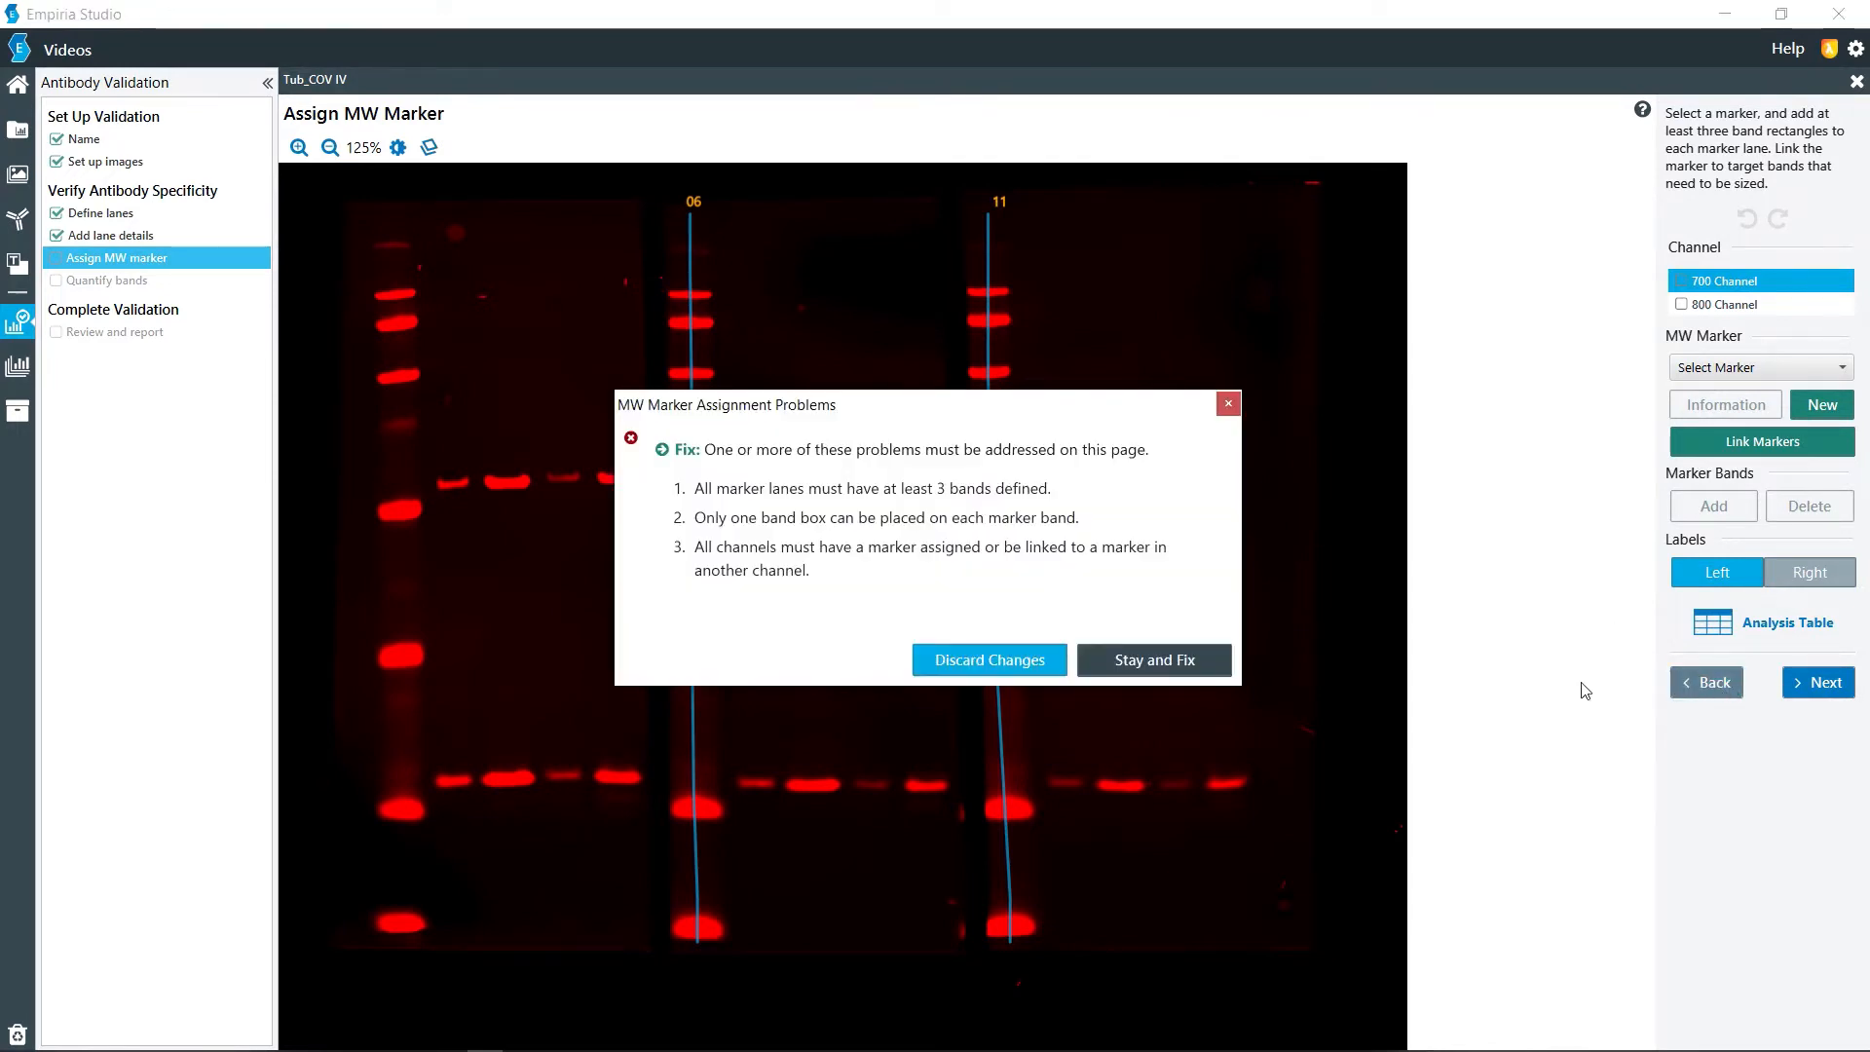
click(1021, 658)
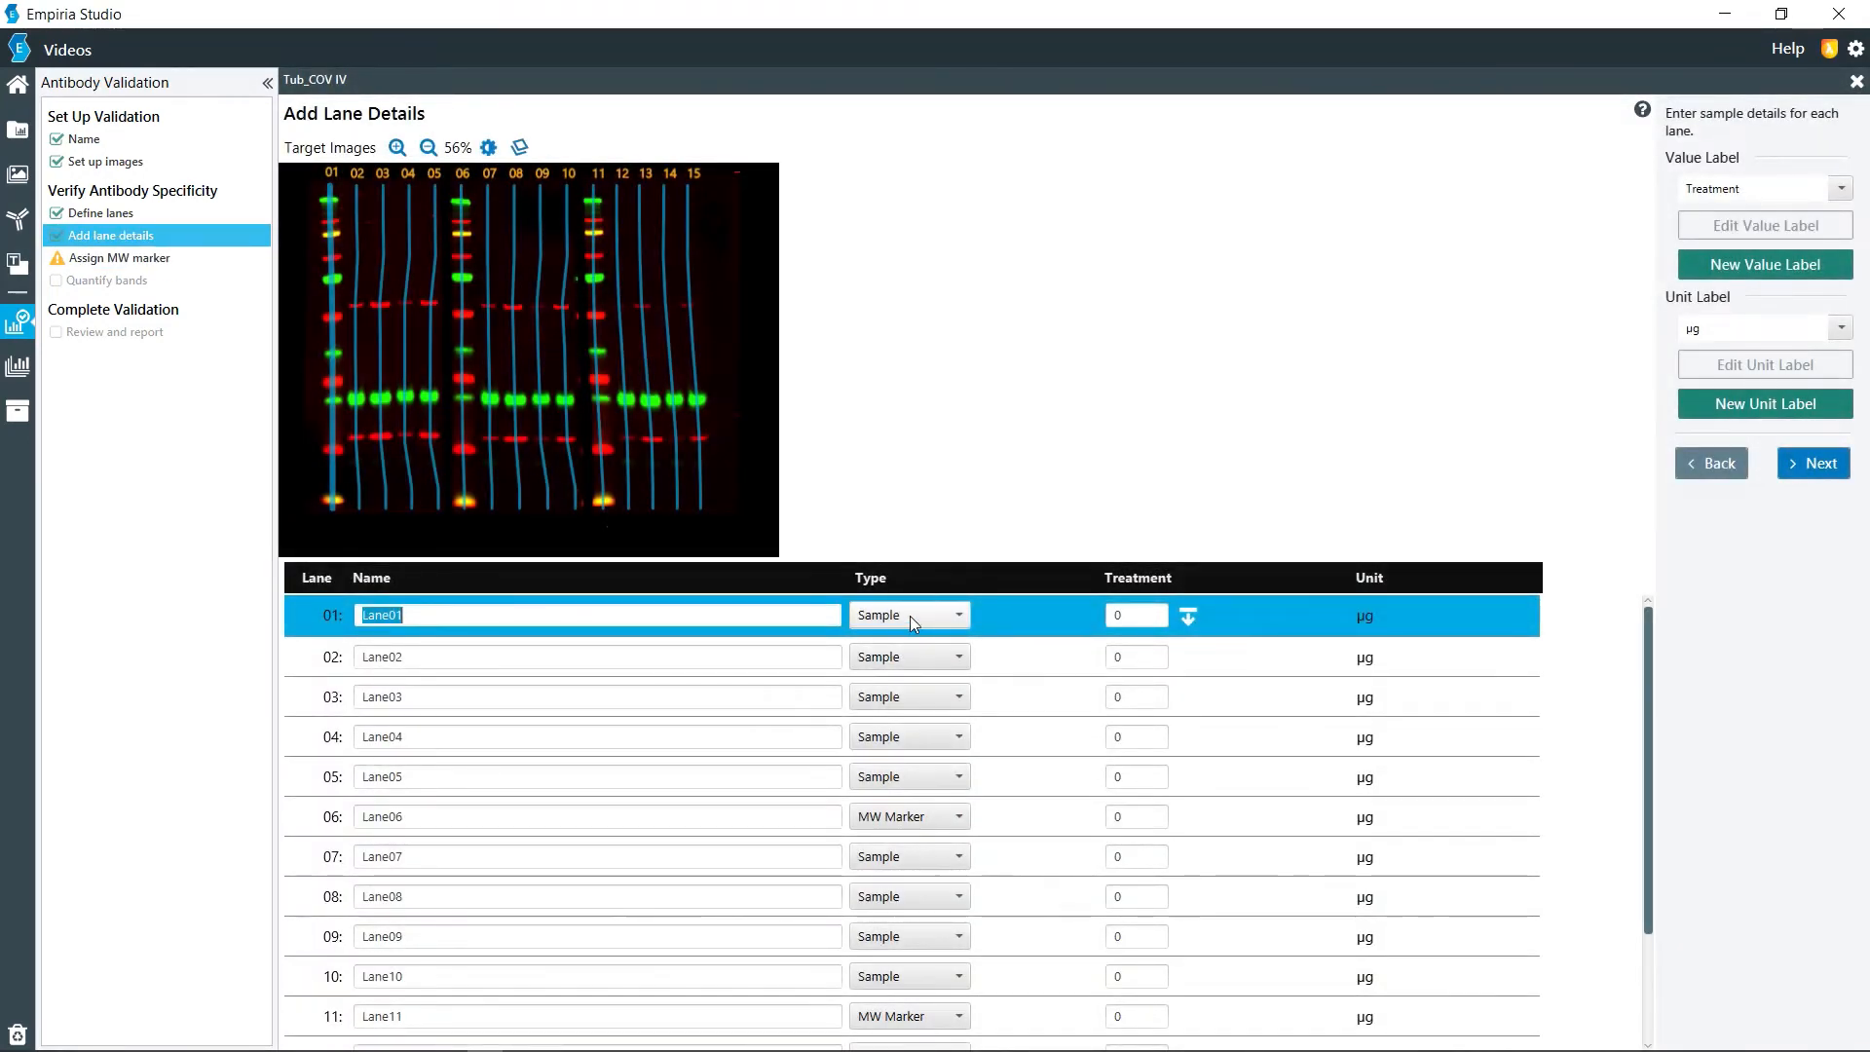
Set the type of lane 01 to MW Marker and continue to the molecular weight marker assignment.
click(910, 616)
click(909, 665)
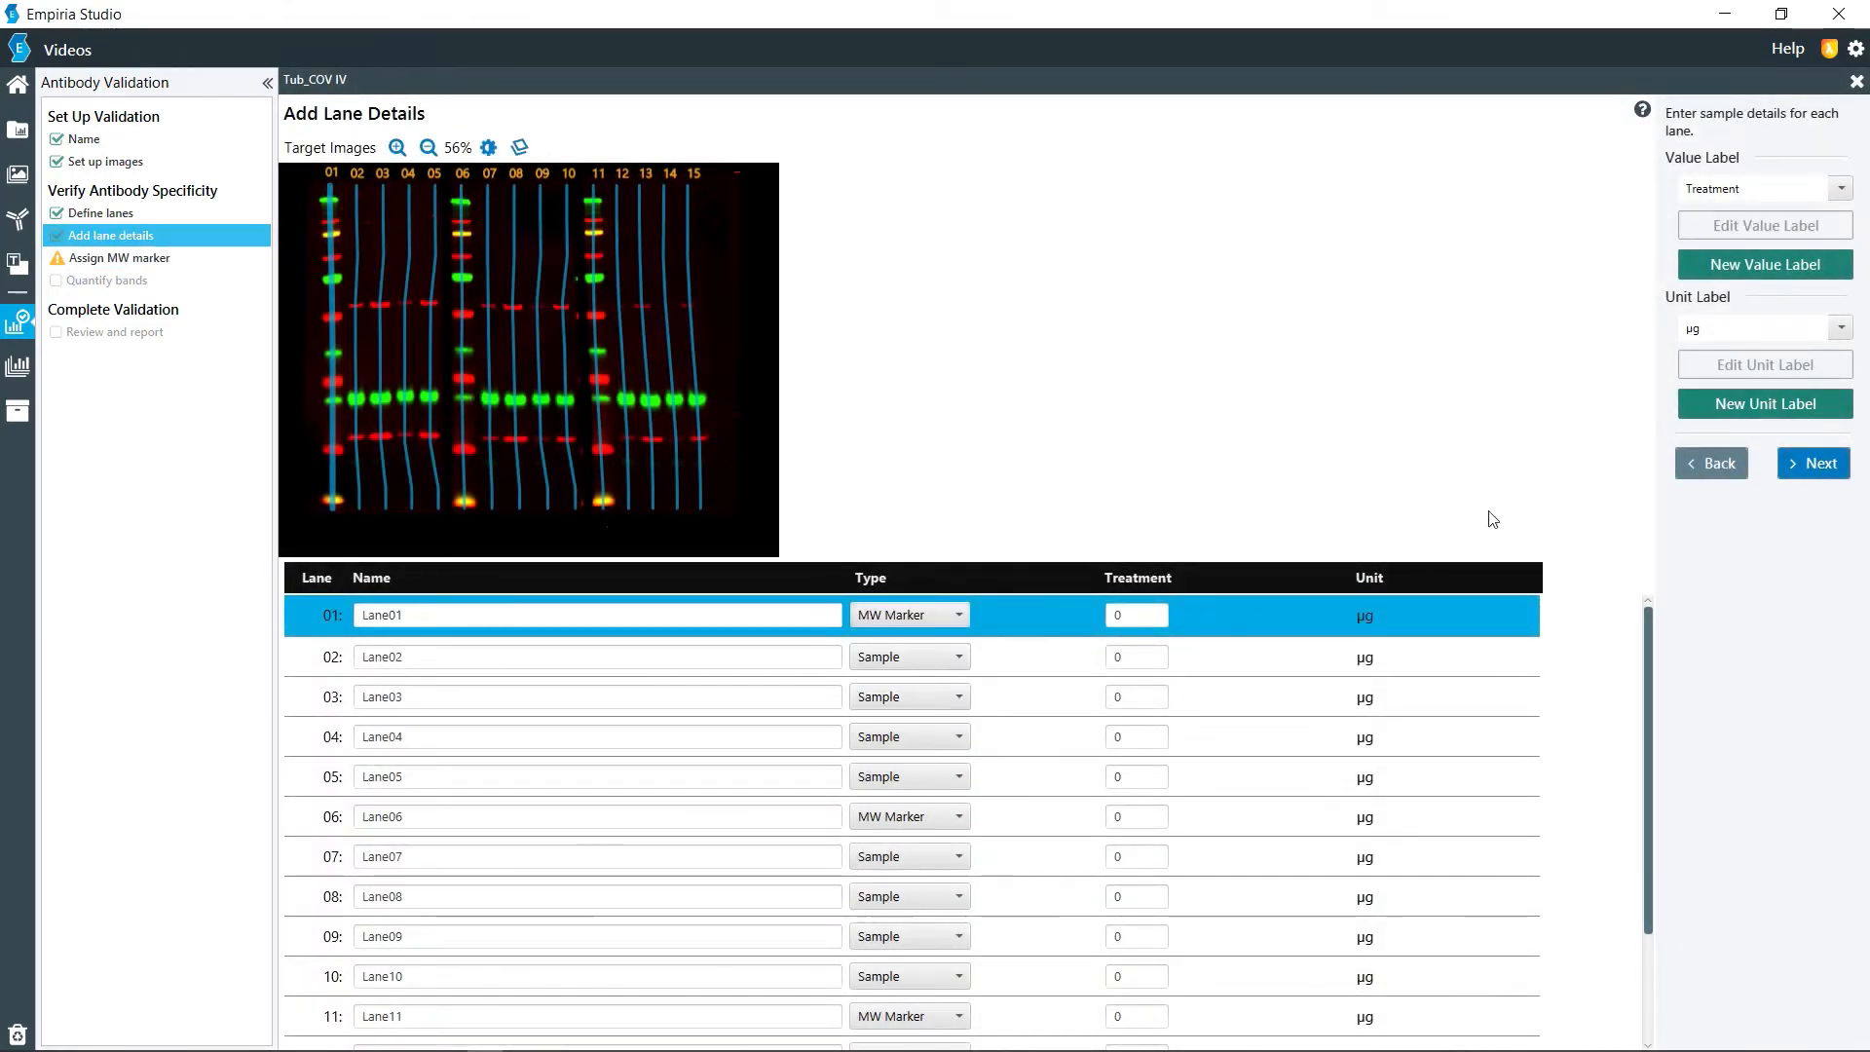
click(1804, 461)
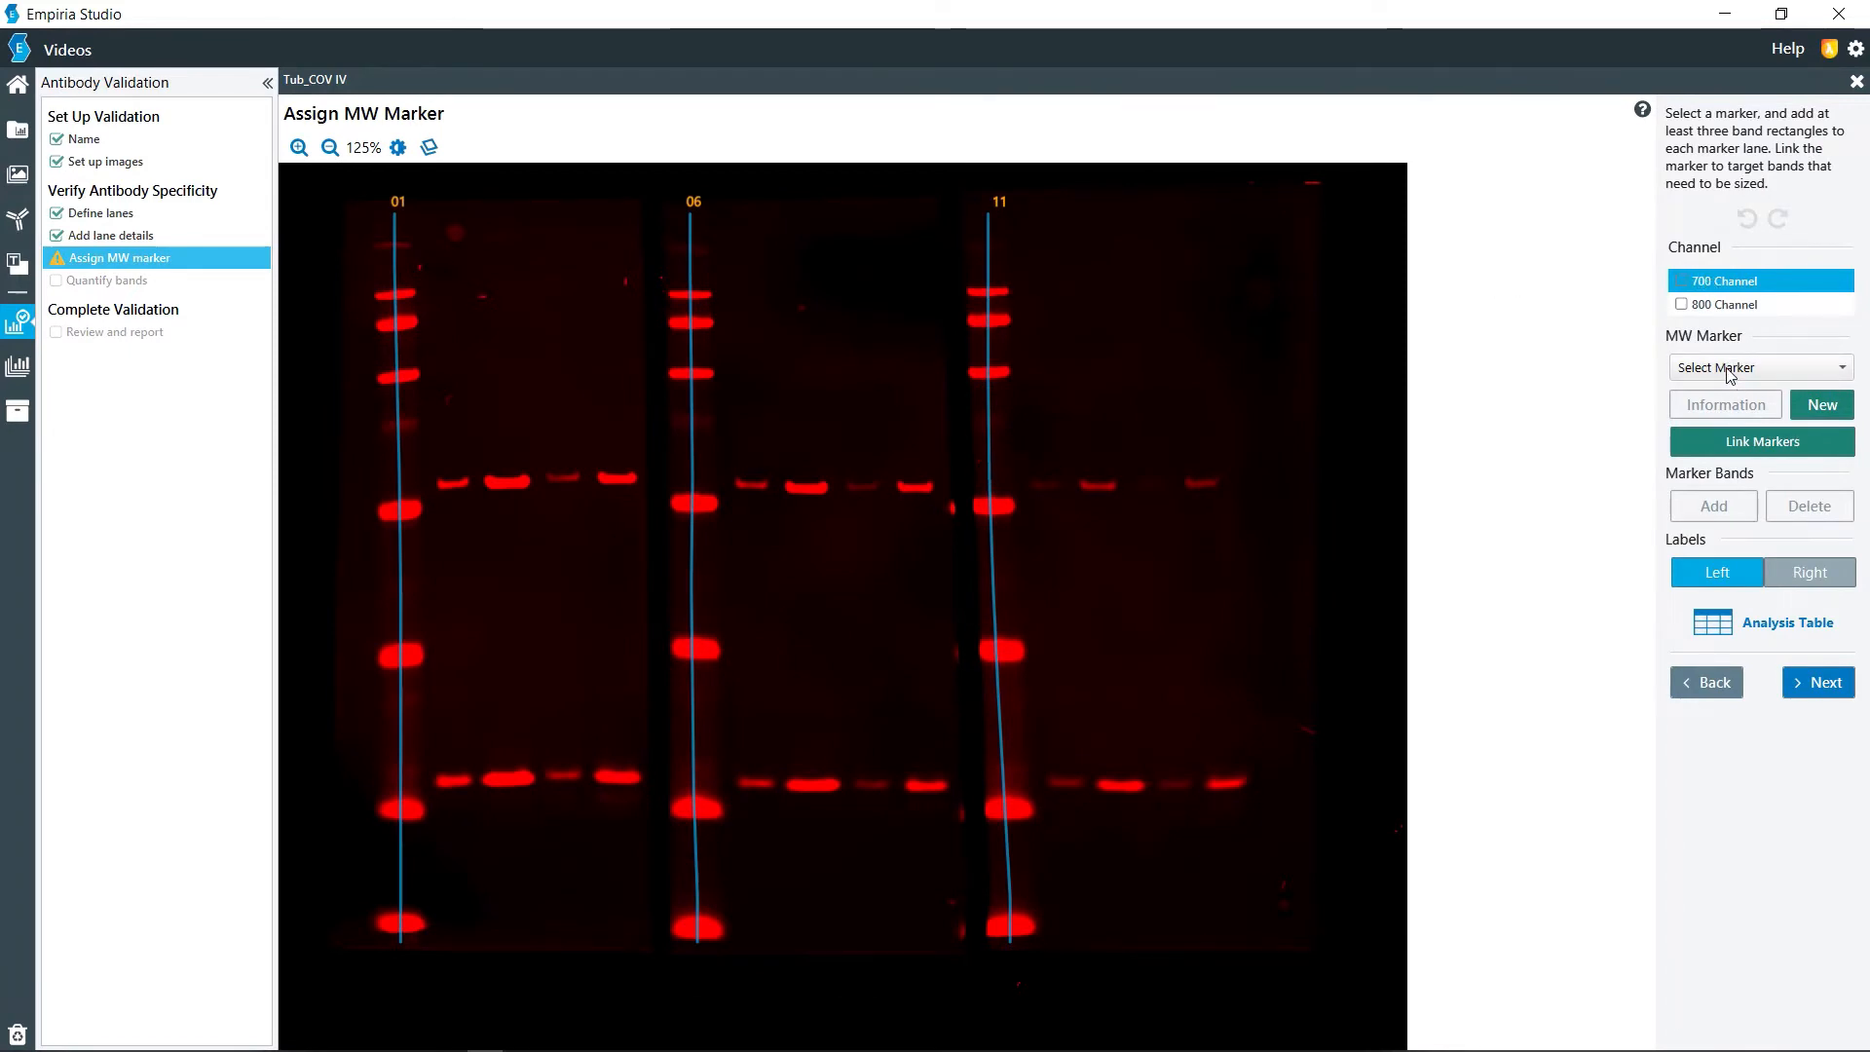
Assign Chameleon Duo 700 as the 700 channel's molecular weight marker and review its band information without changing it.
click(1730, 370)
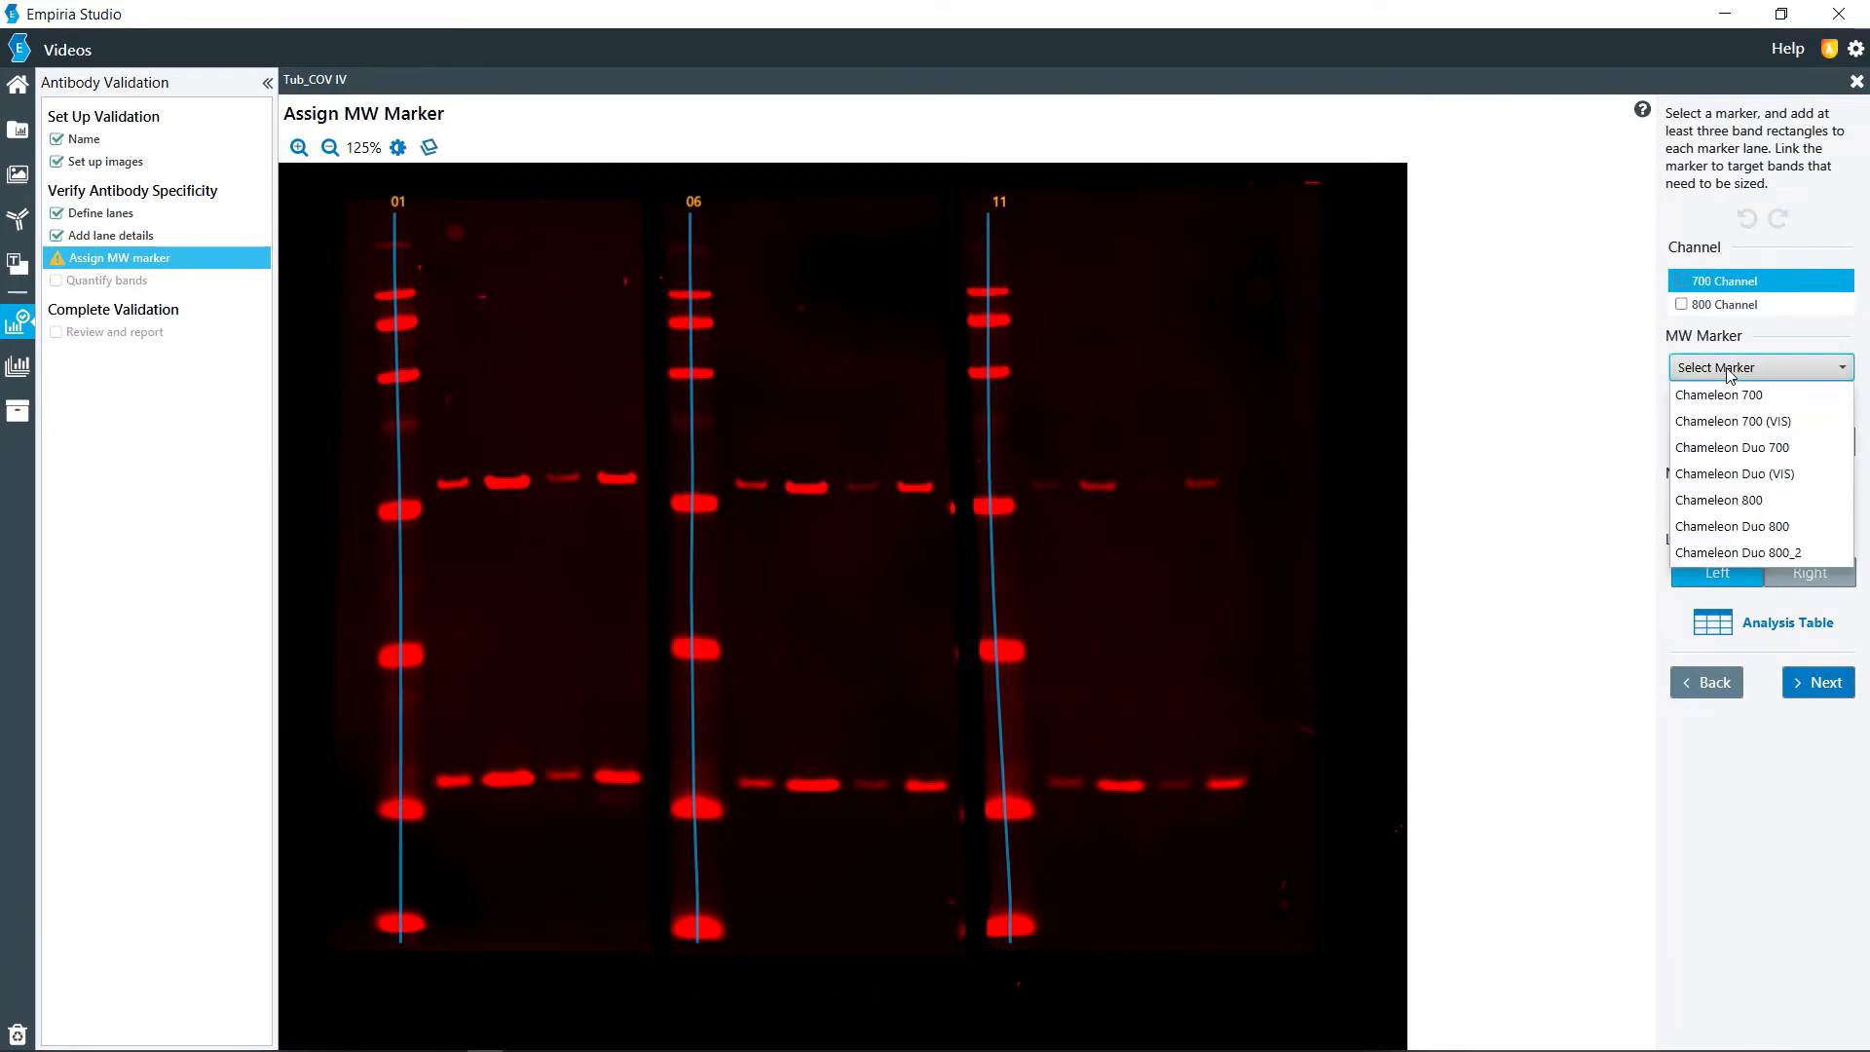
click(1732, 458)
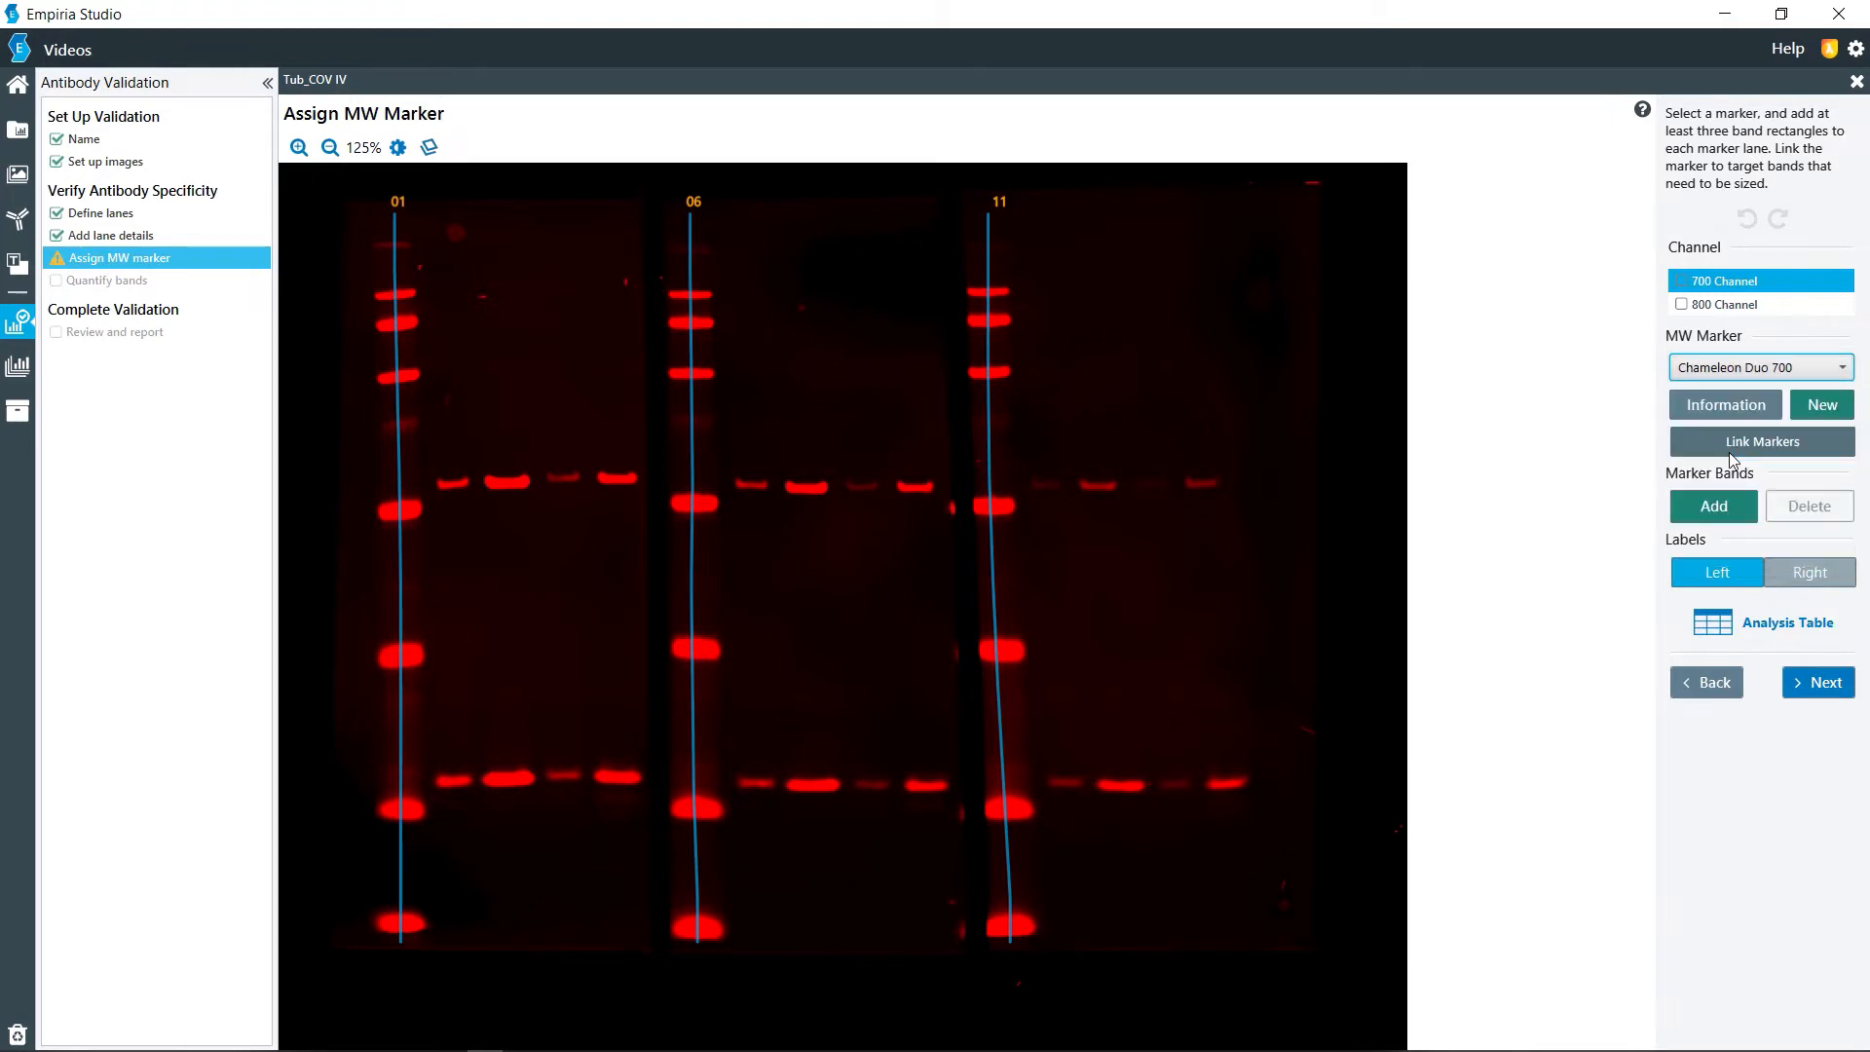
click(1737, 403)
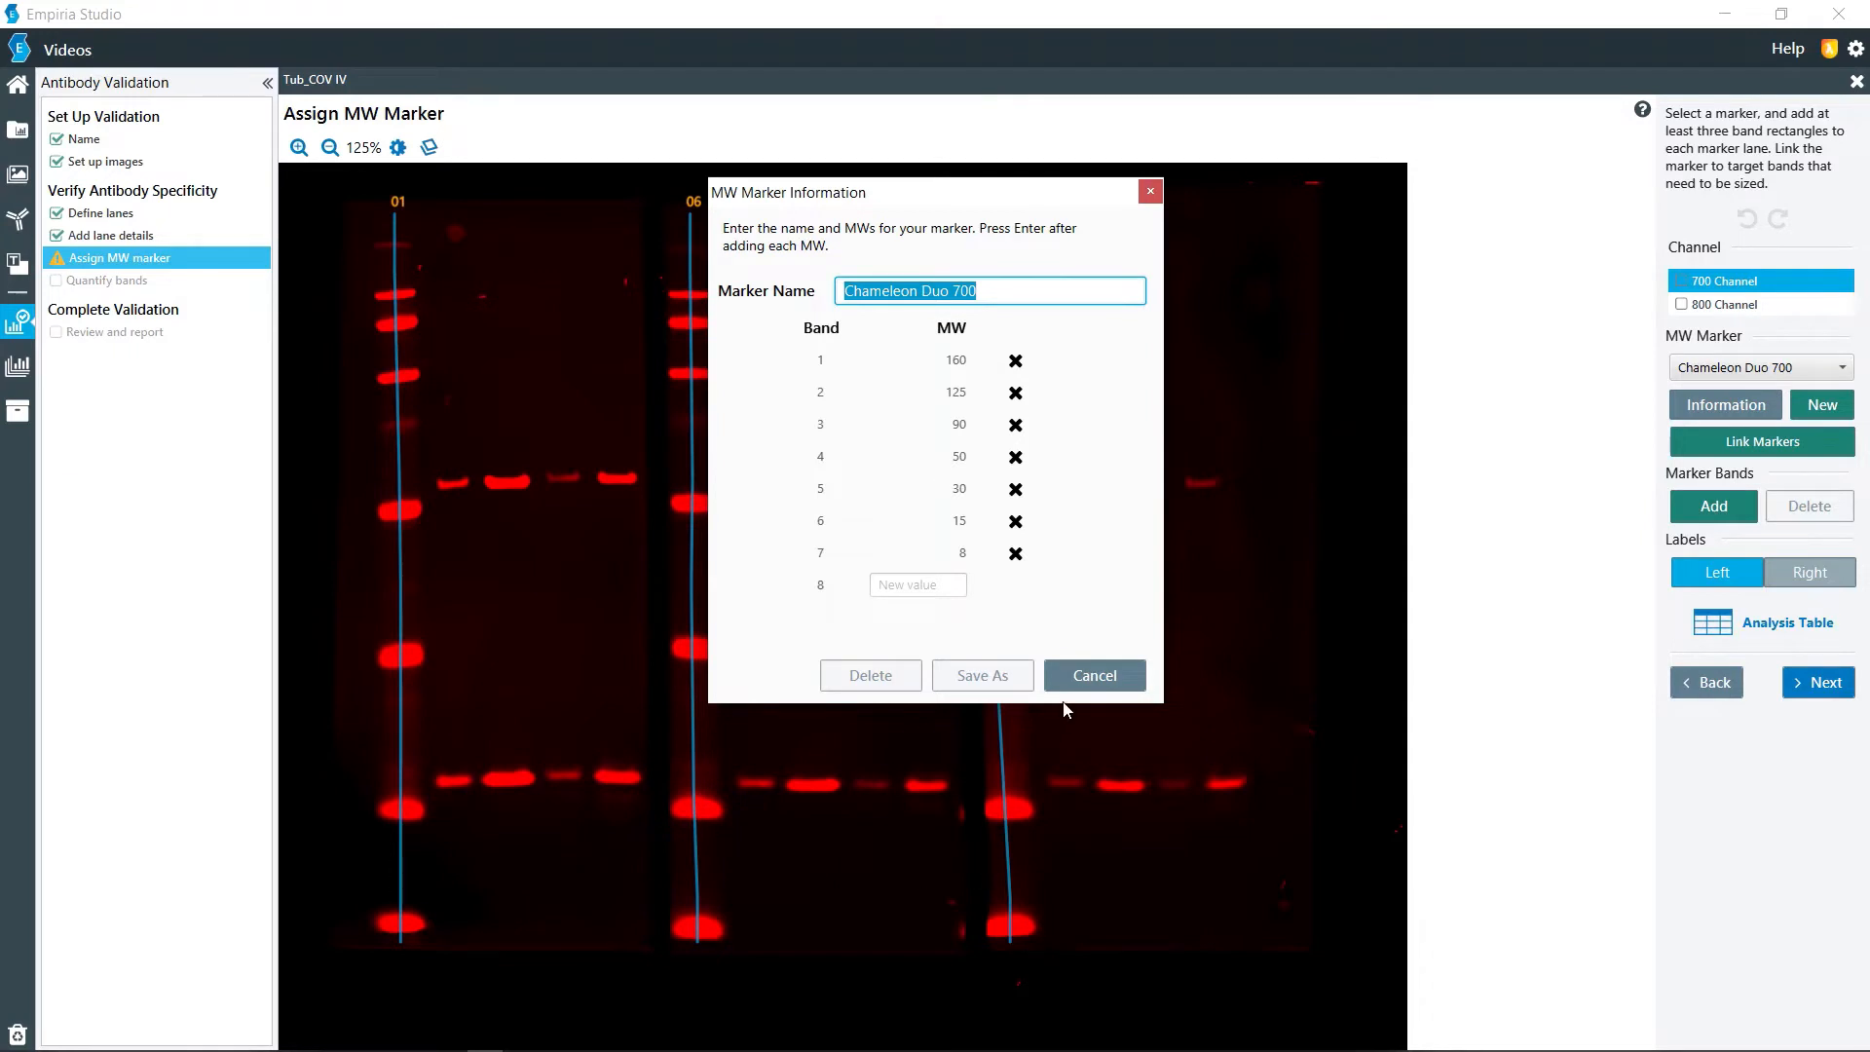
click(1095, 682)
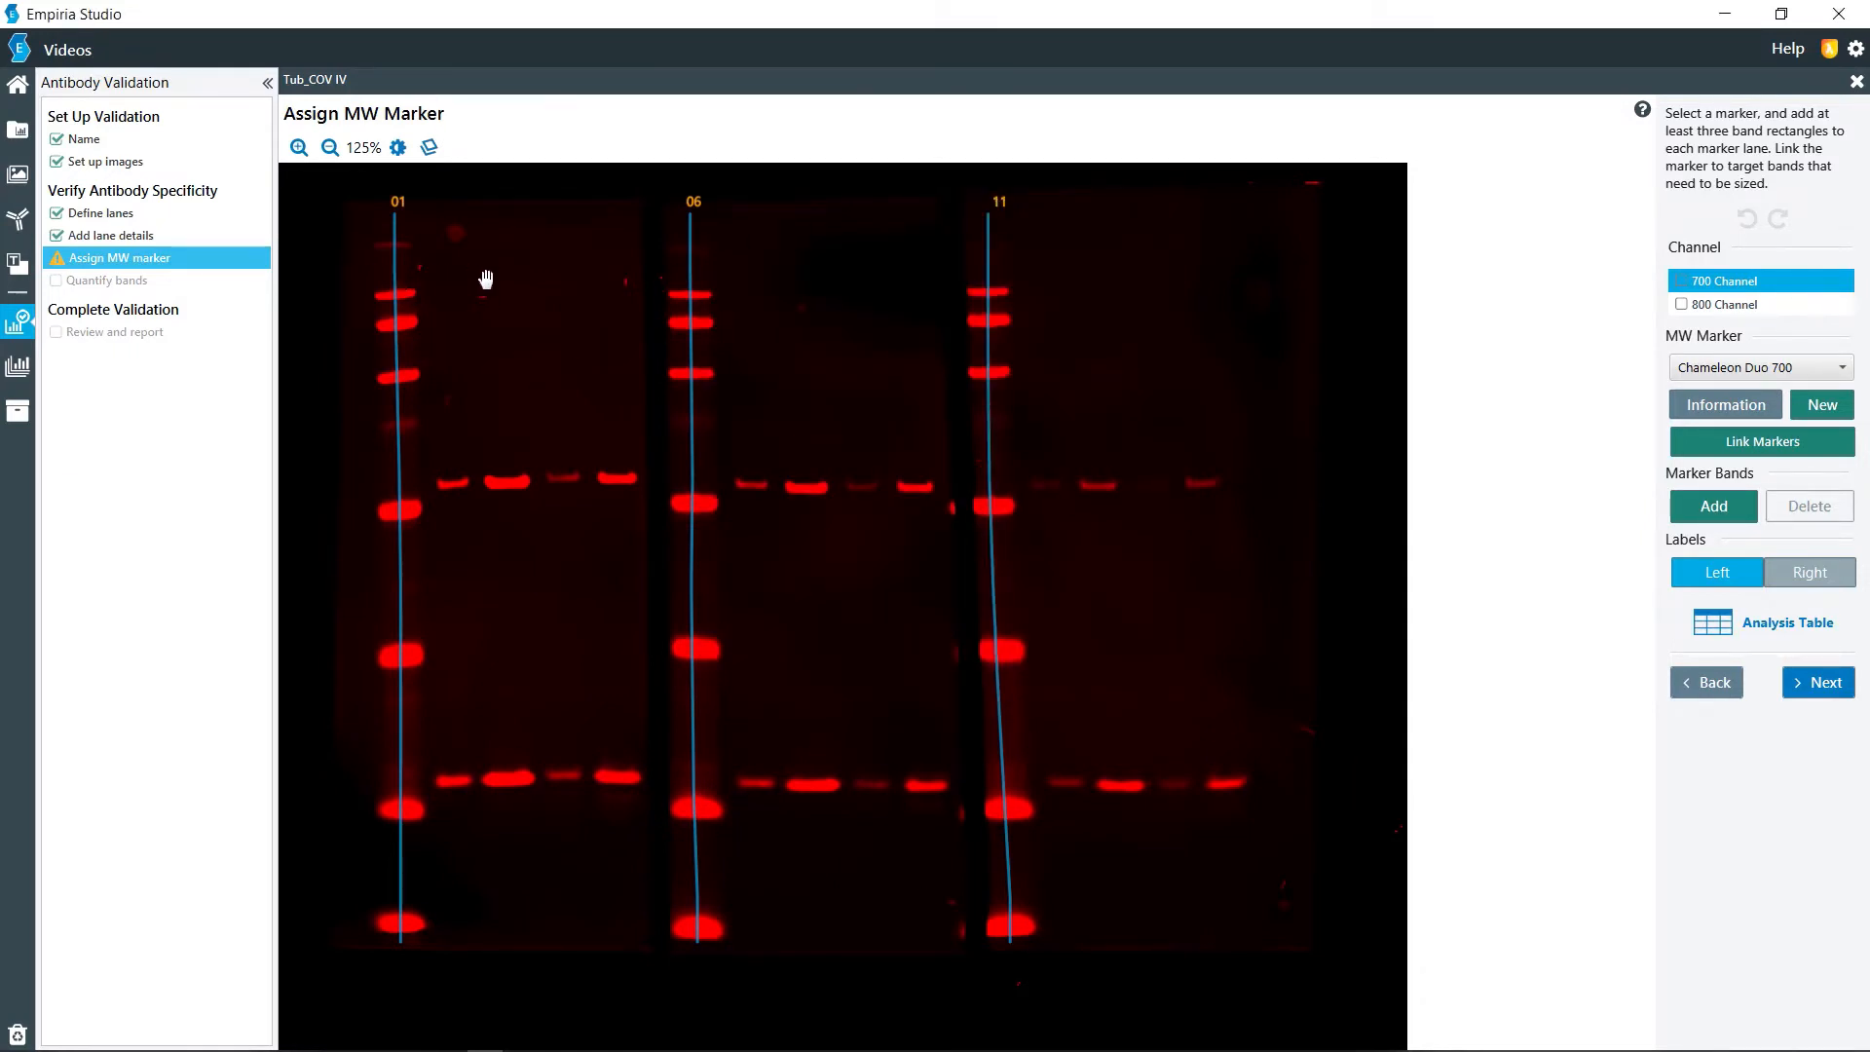
click(1727, 409)
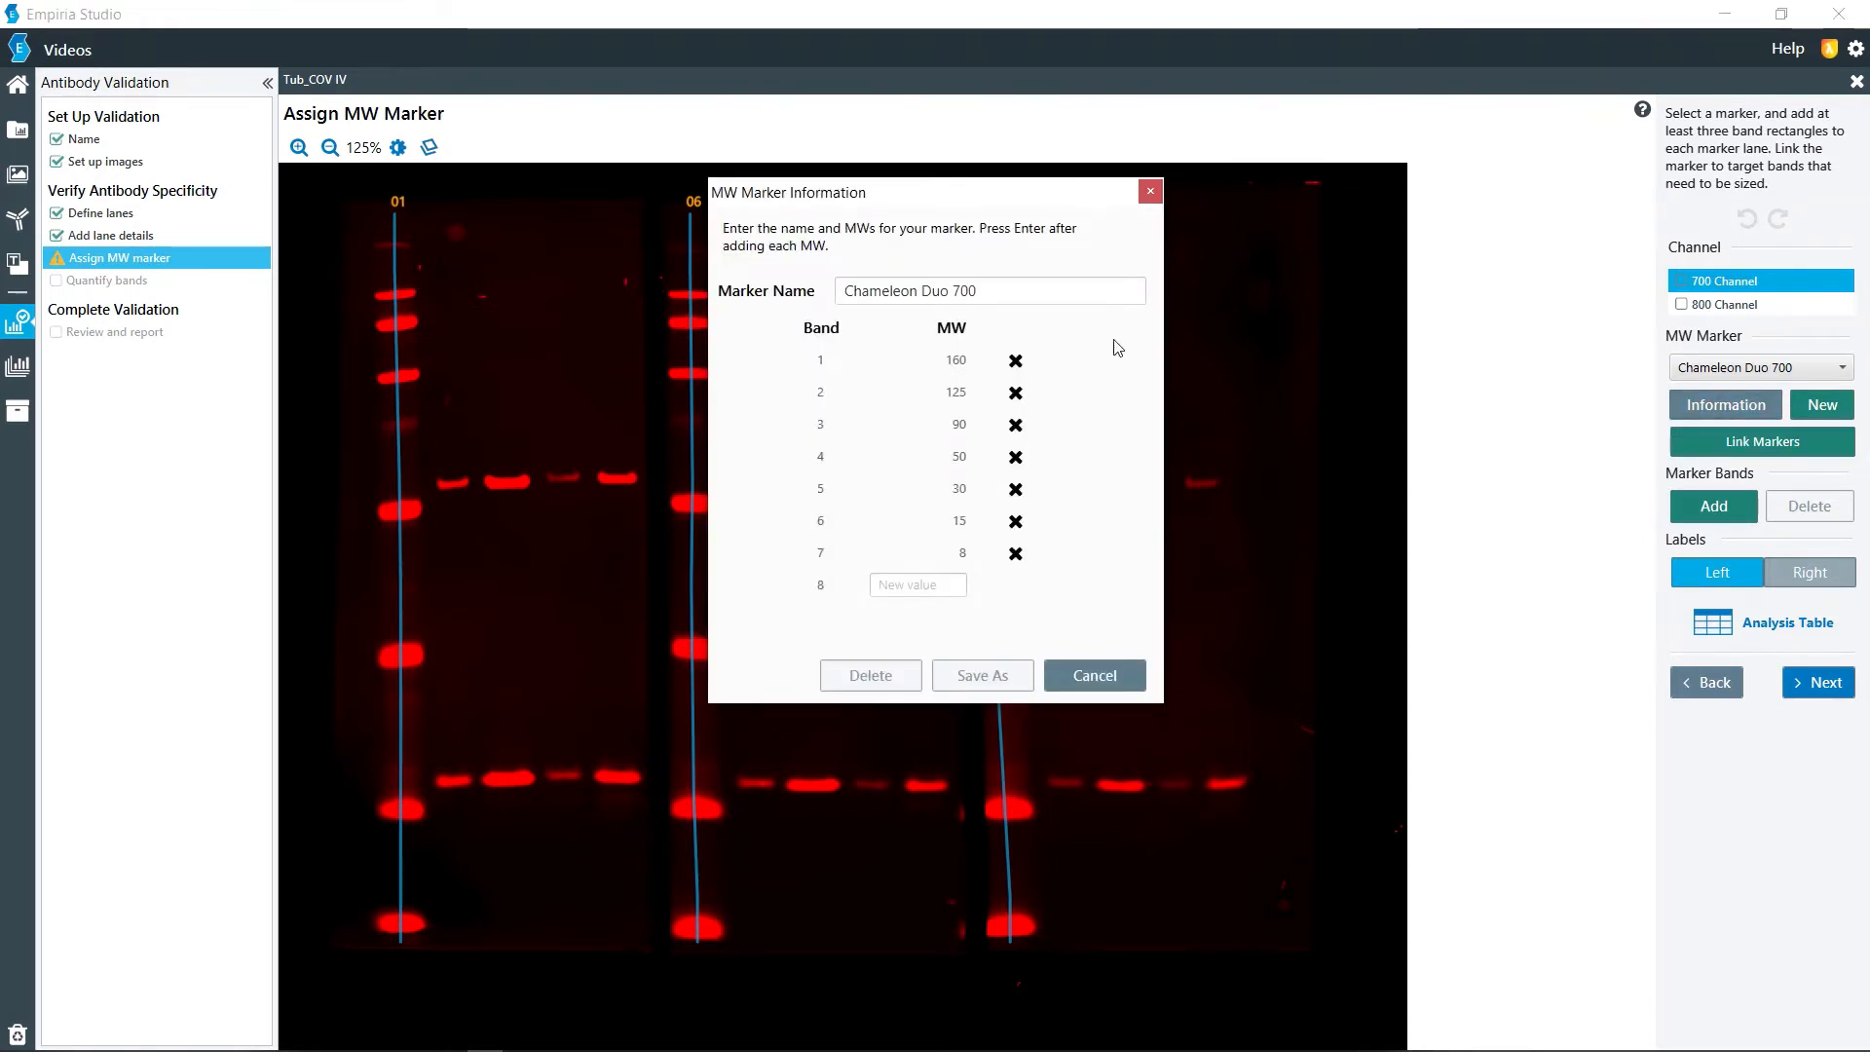
click(1073, 672)
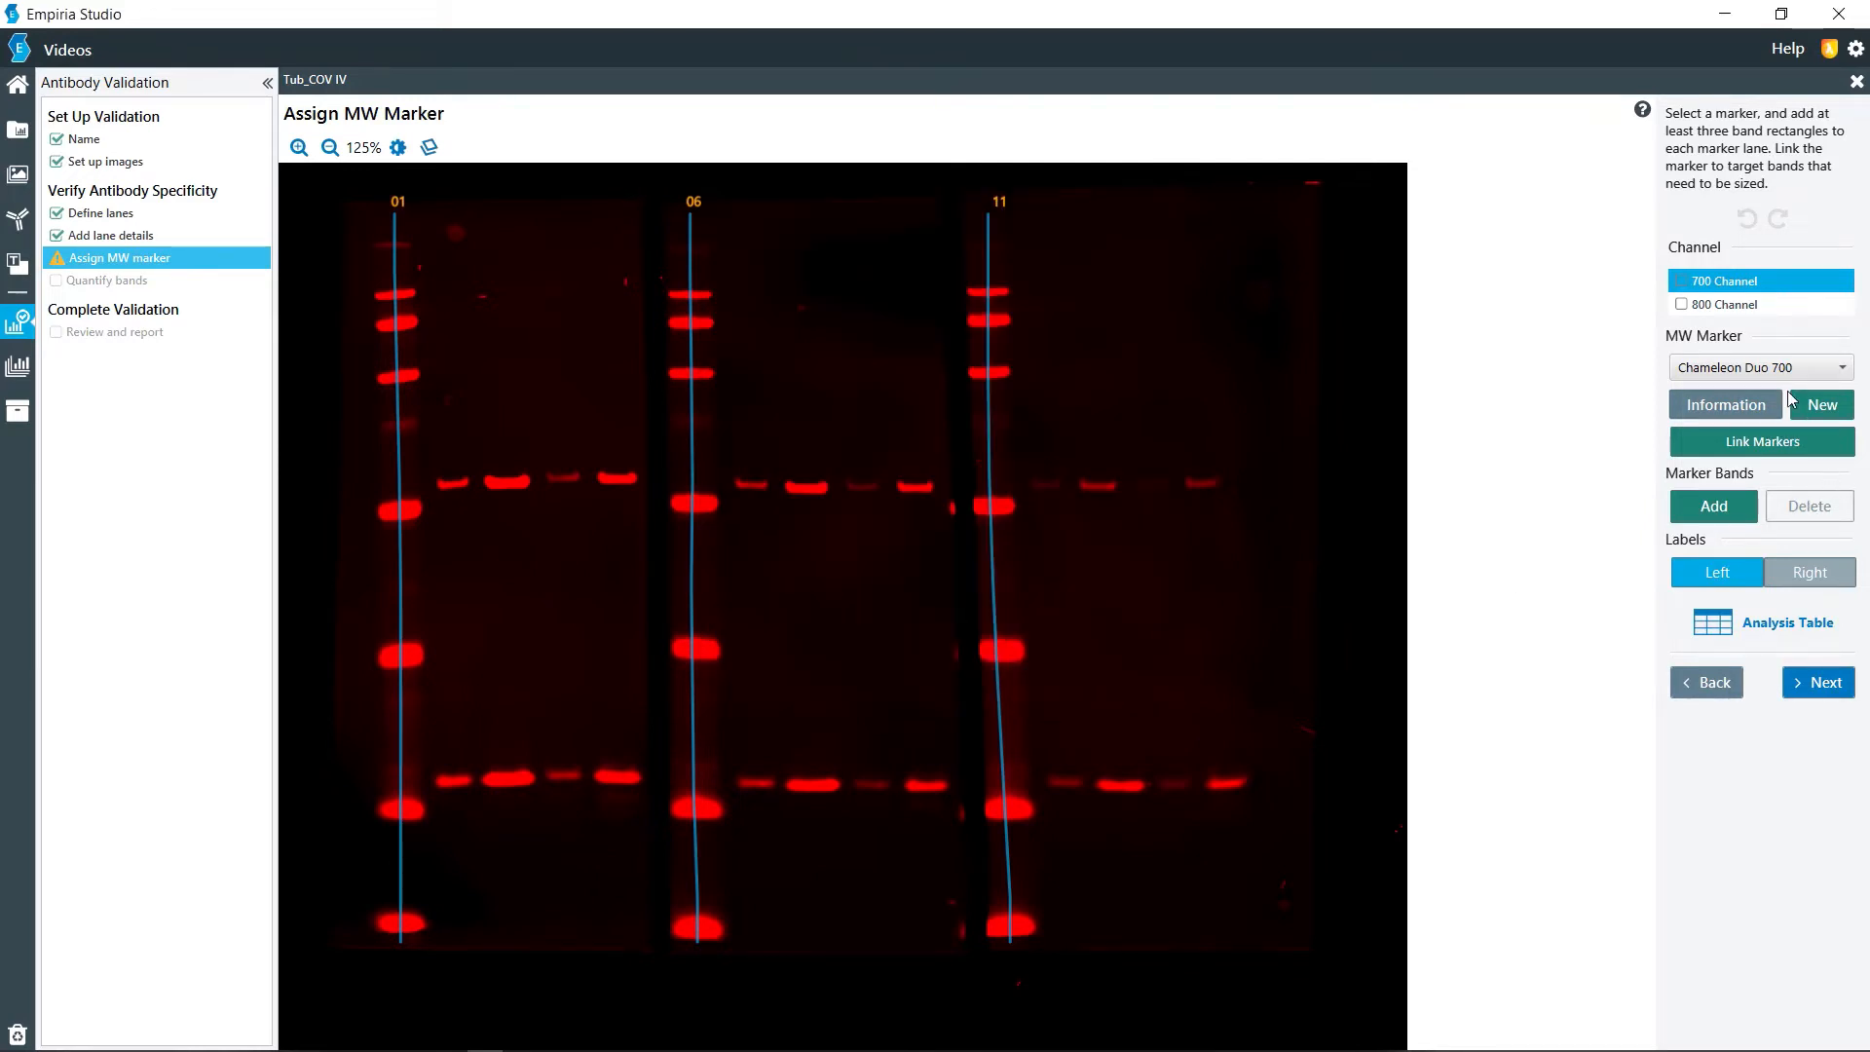
Mark the seven marker bands of lane 01 in the 700 channel: 160, 125, 90, 50, 30, 15 and 8.
click(1715, 506)
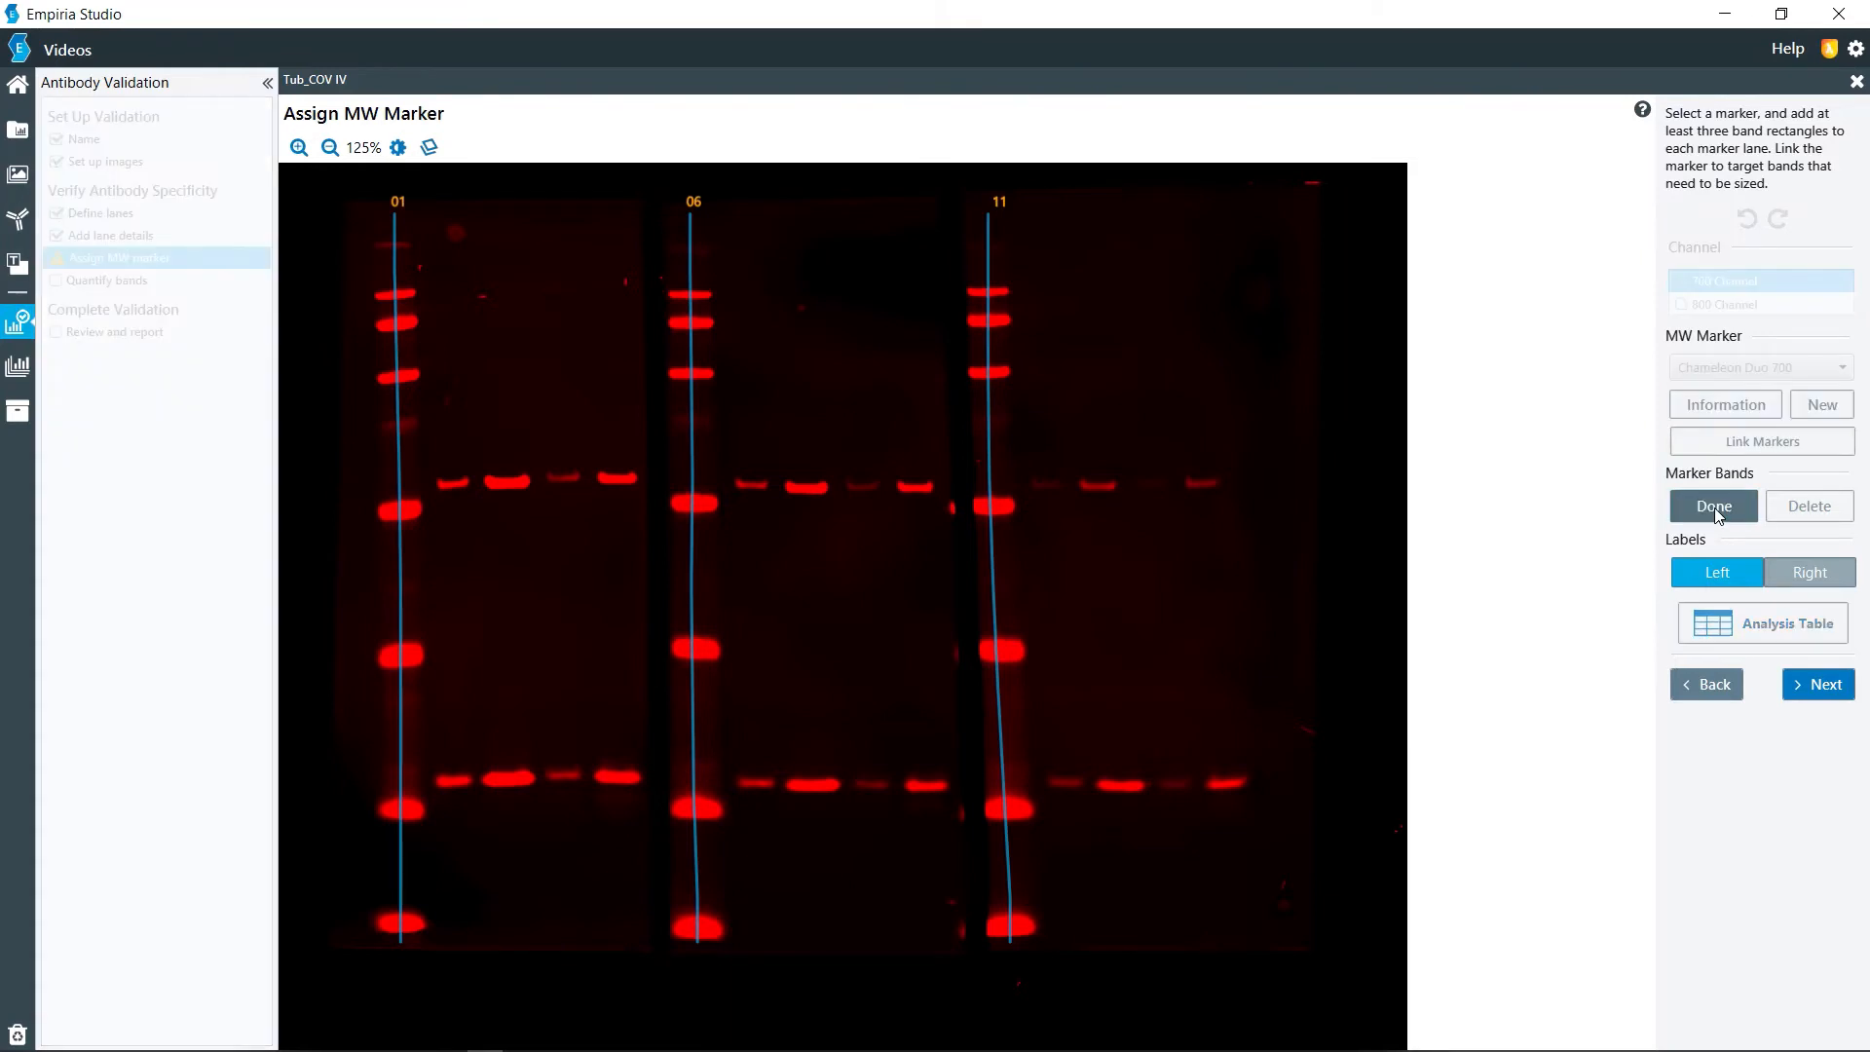
click(394, 295)
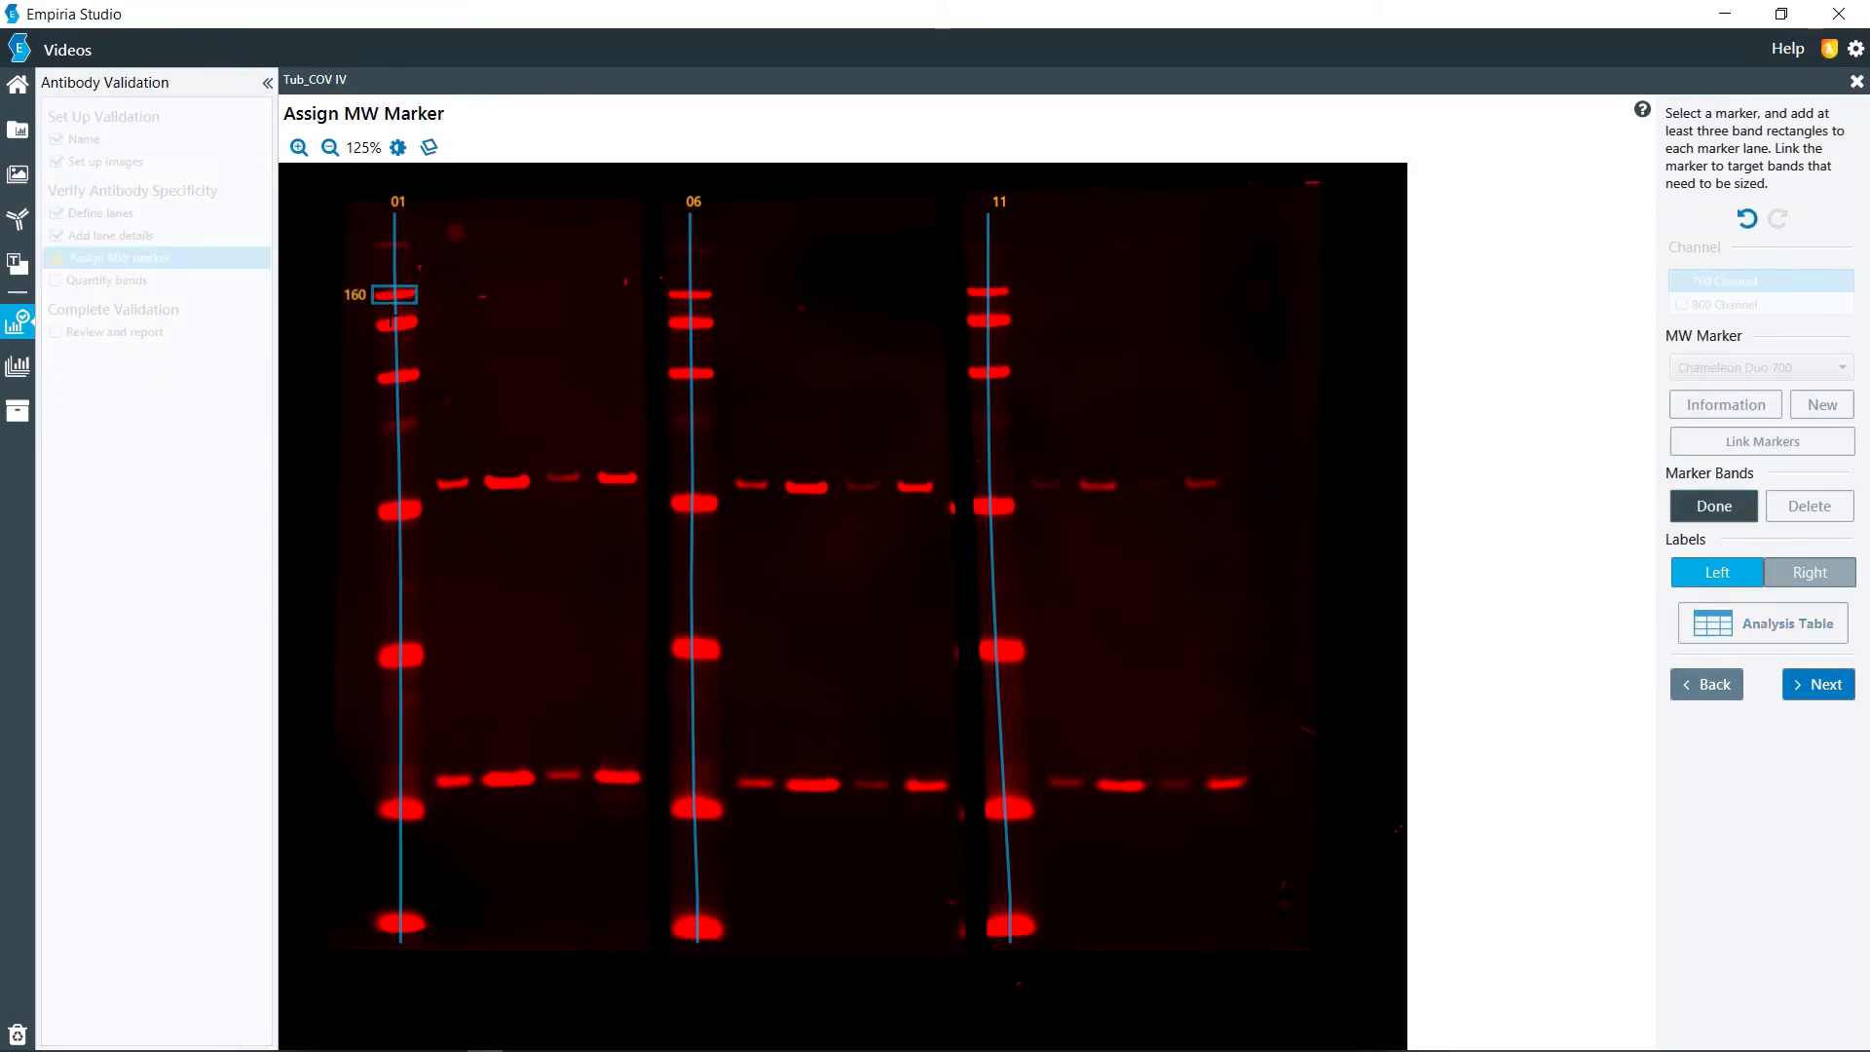
click(397, 322)
click(395, 376)
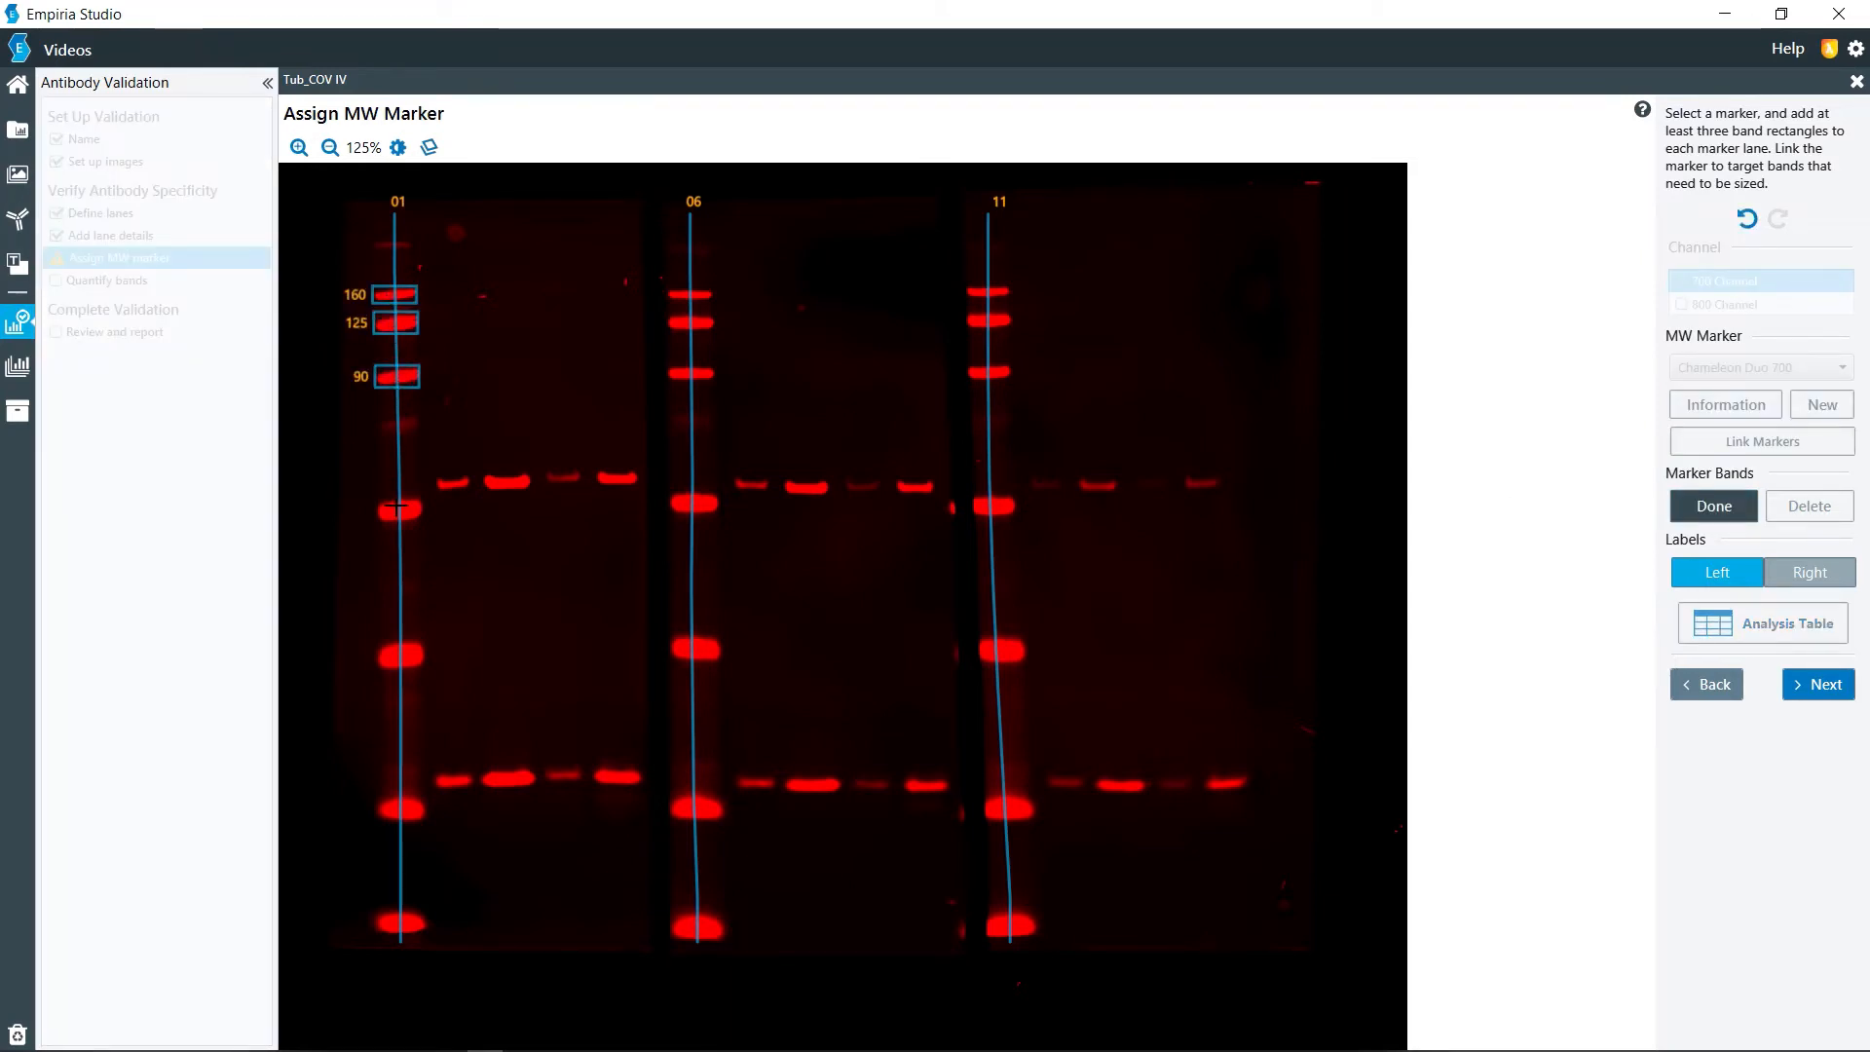
click(397, 509)
click(406, 659)
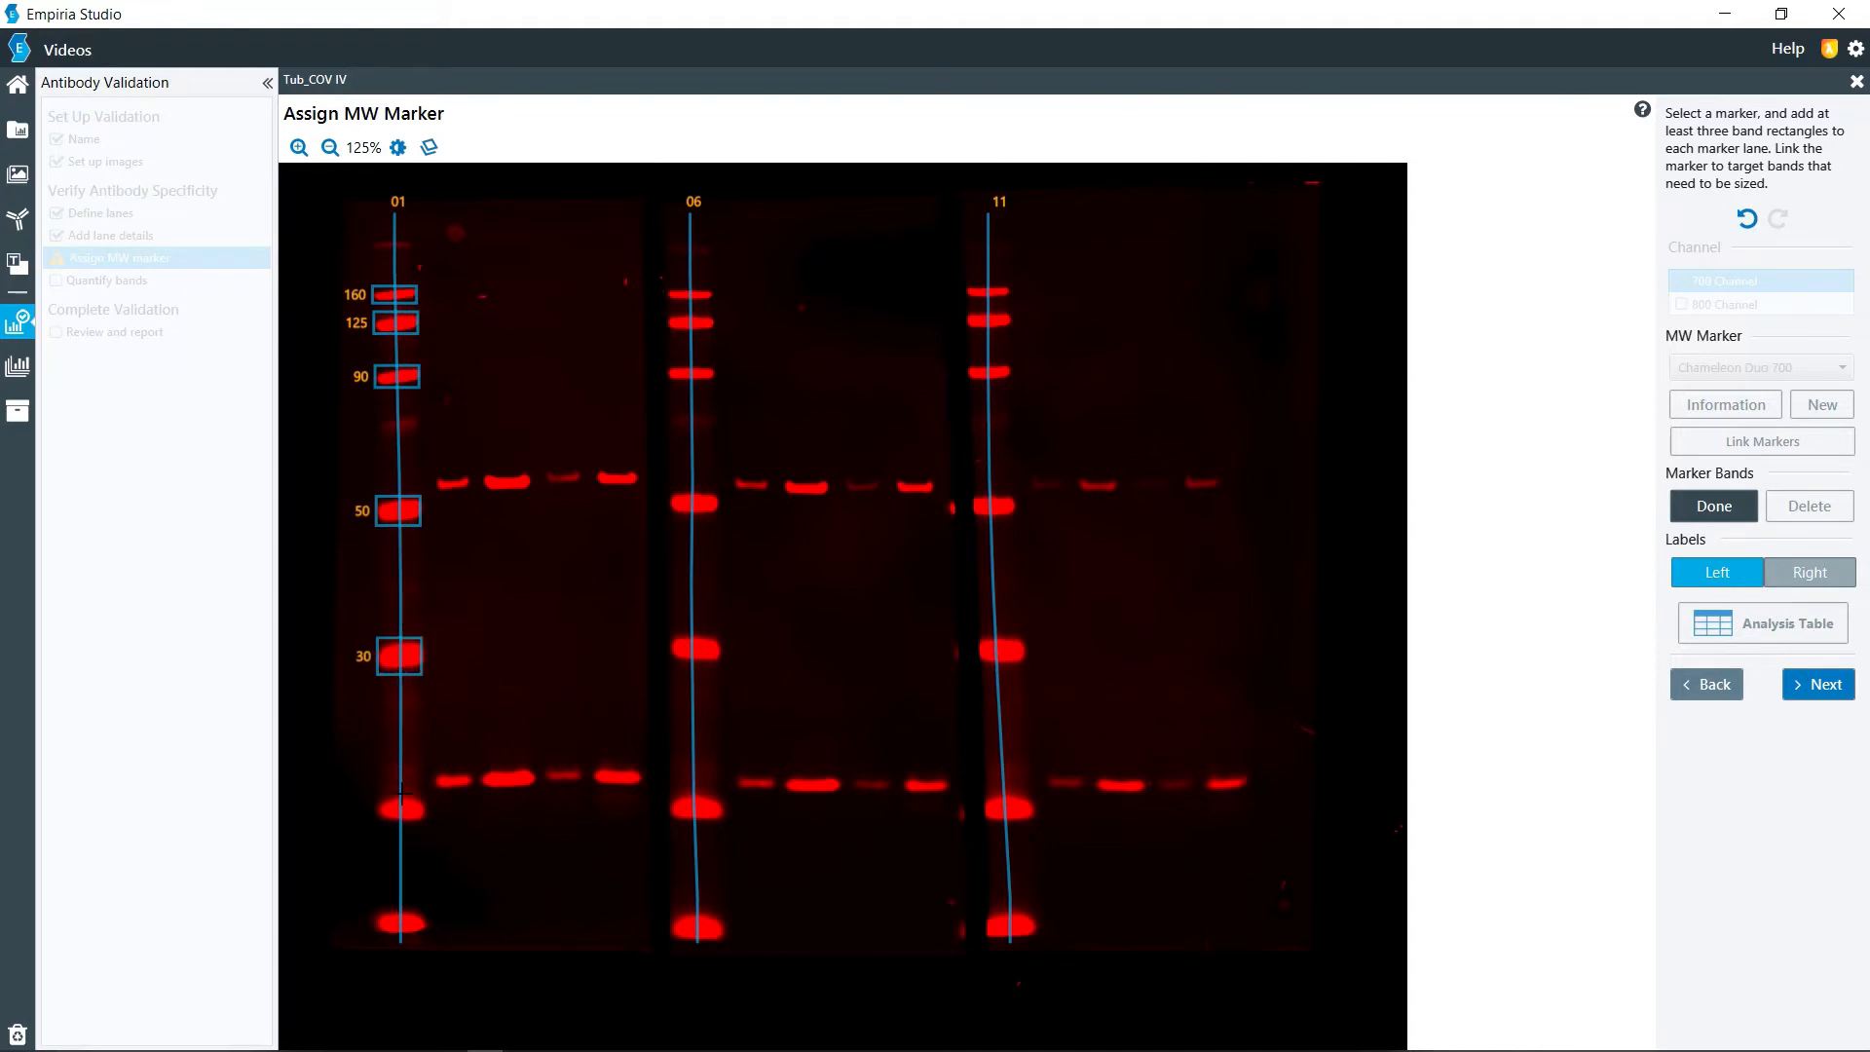
click(401, 809)
click(395, 925)
Mark the seven marker bands of lane 06 in the 700 channel, covering 160 down to 8.
click(697, 928)
click(696, 809)
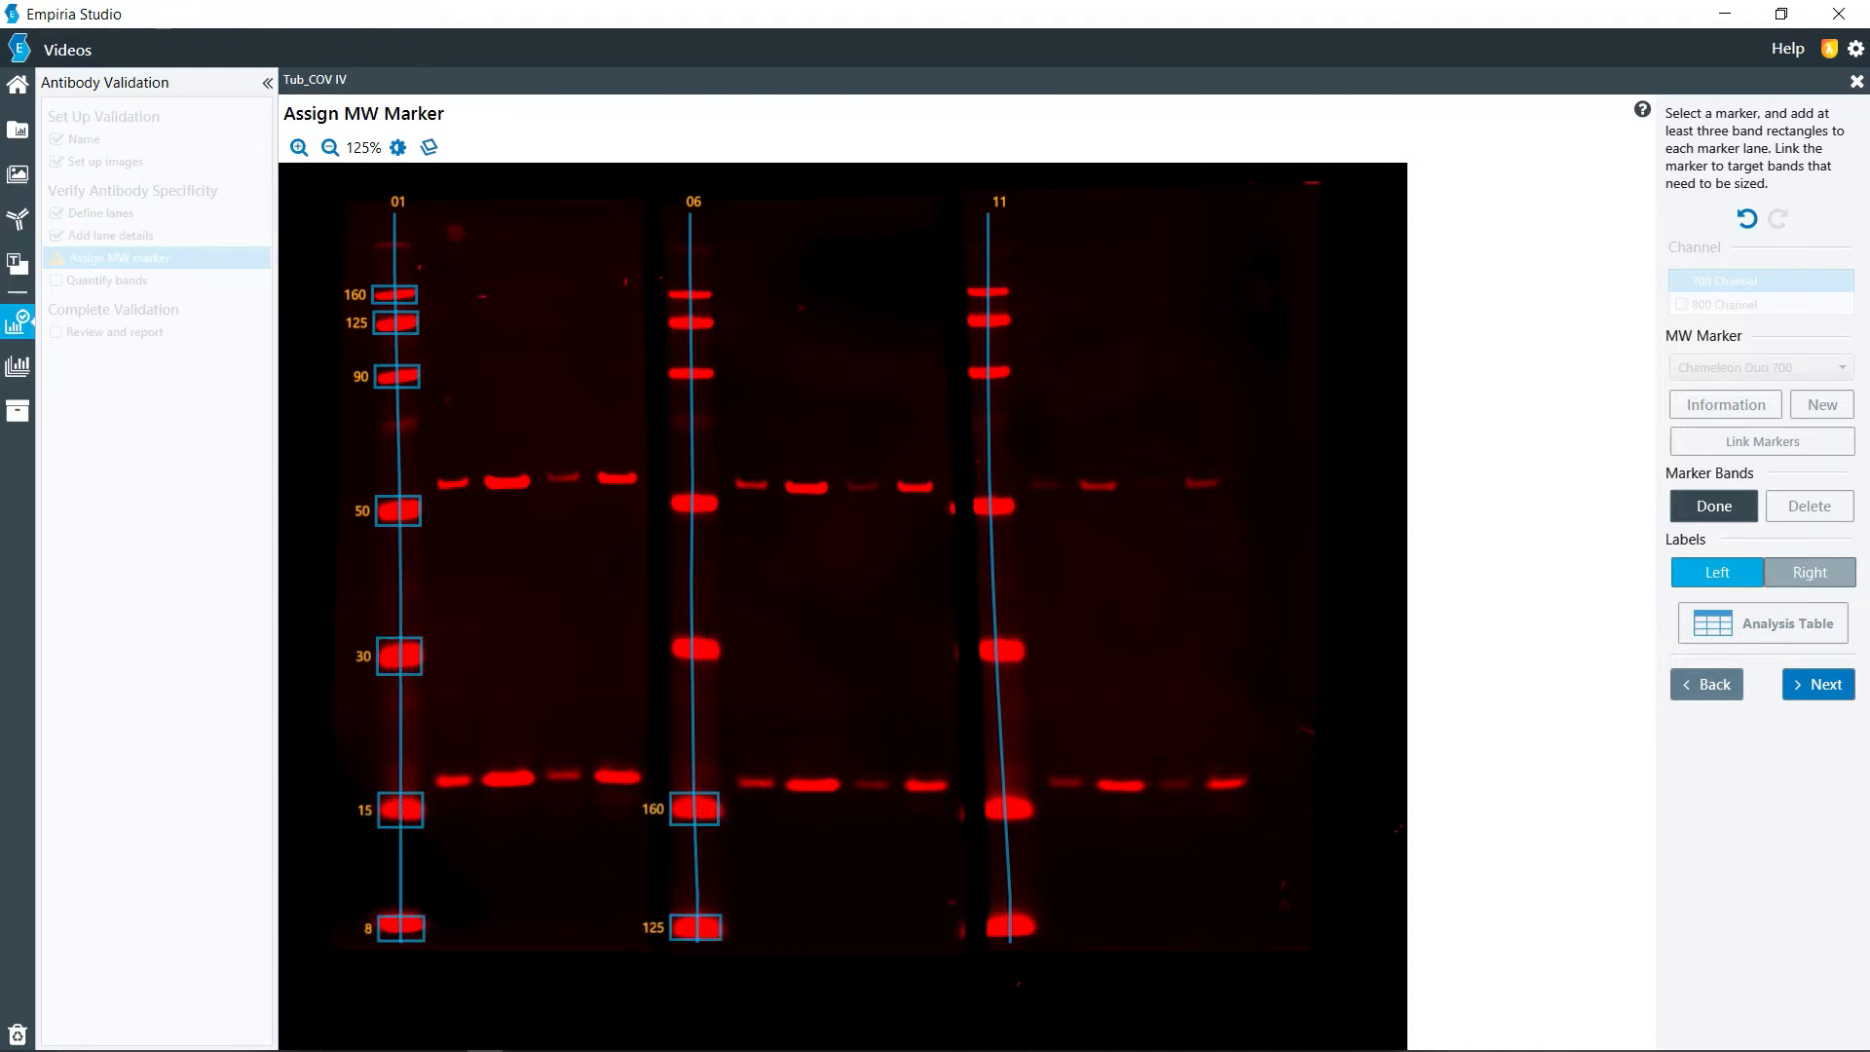
click(693, 649)
click(694, 499)
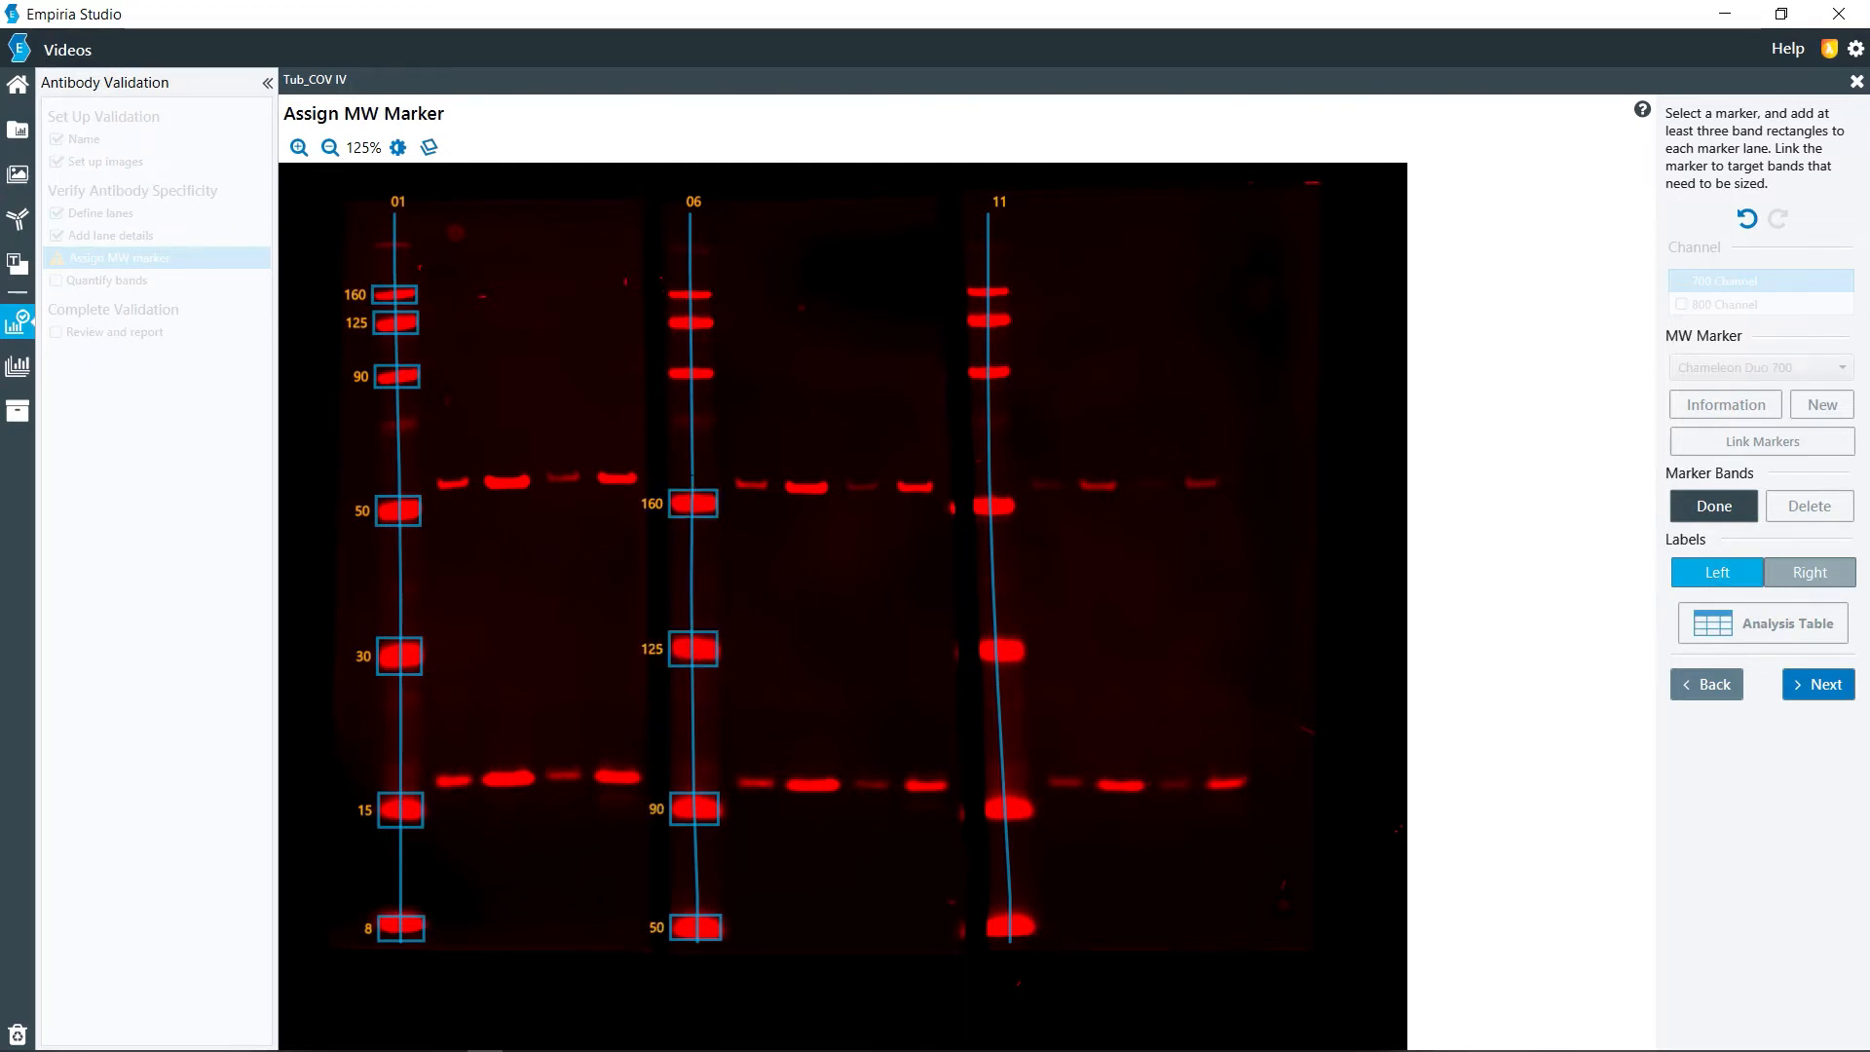
click(697, 372)
click(691, 323)
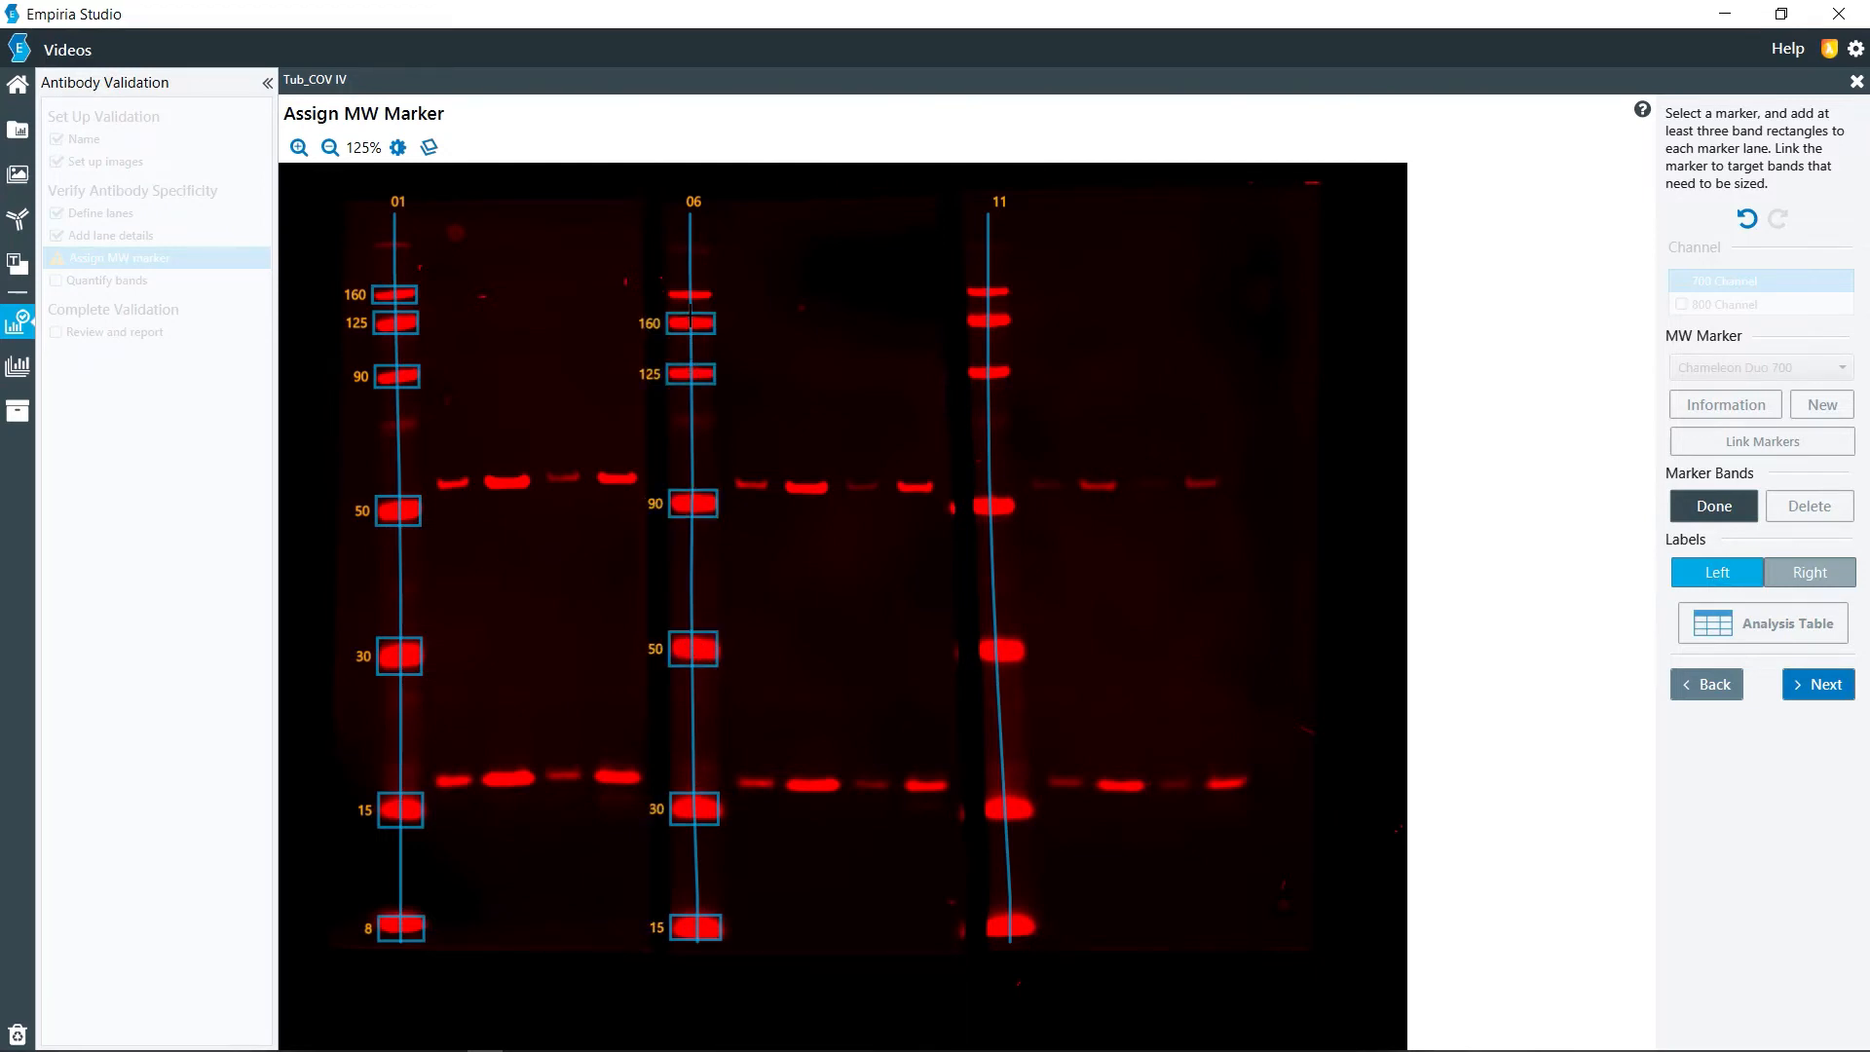
click(690, 293)
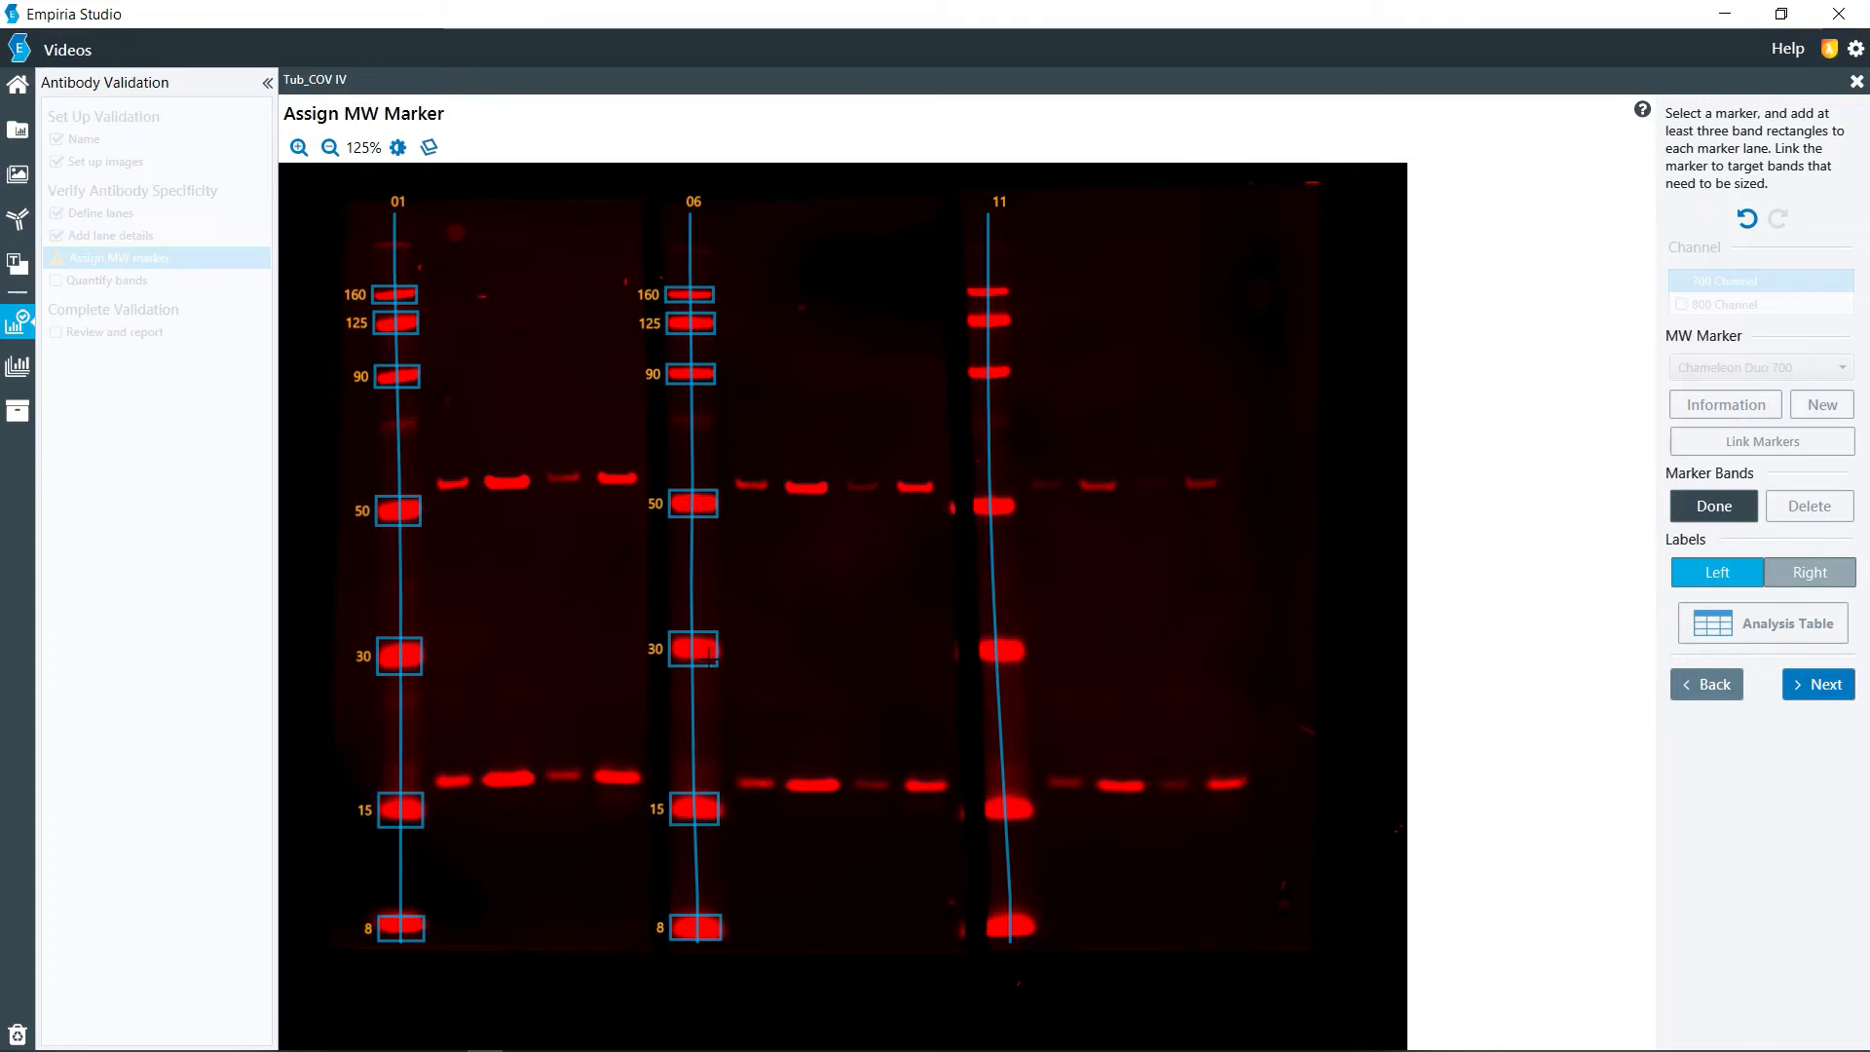
Mark the seven marker bands of lane 11 in the 700 channel, from 160 to 8, and finish adding bands.
click(988, 291)
click(987, 321)
click(988, 372)
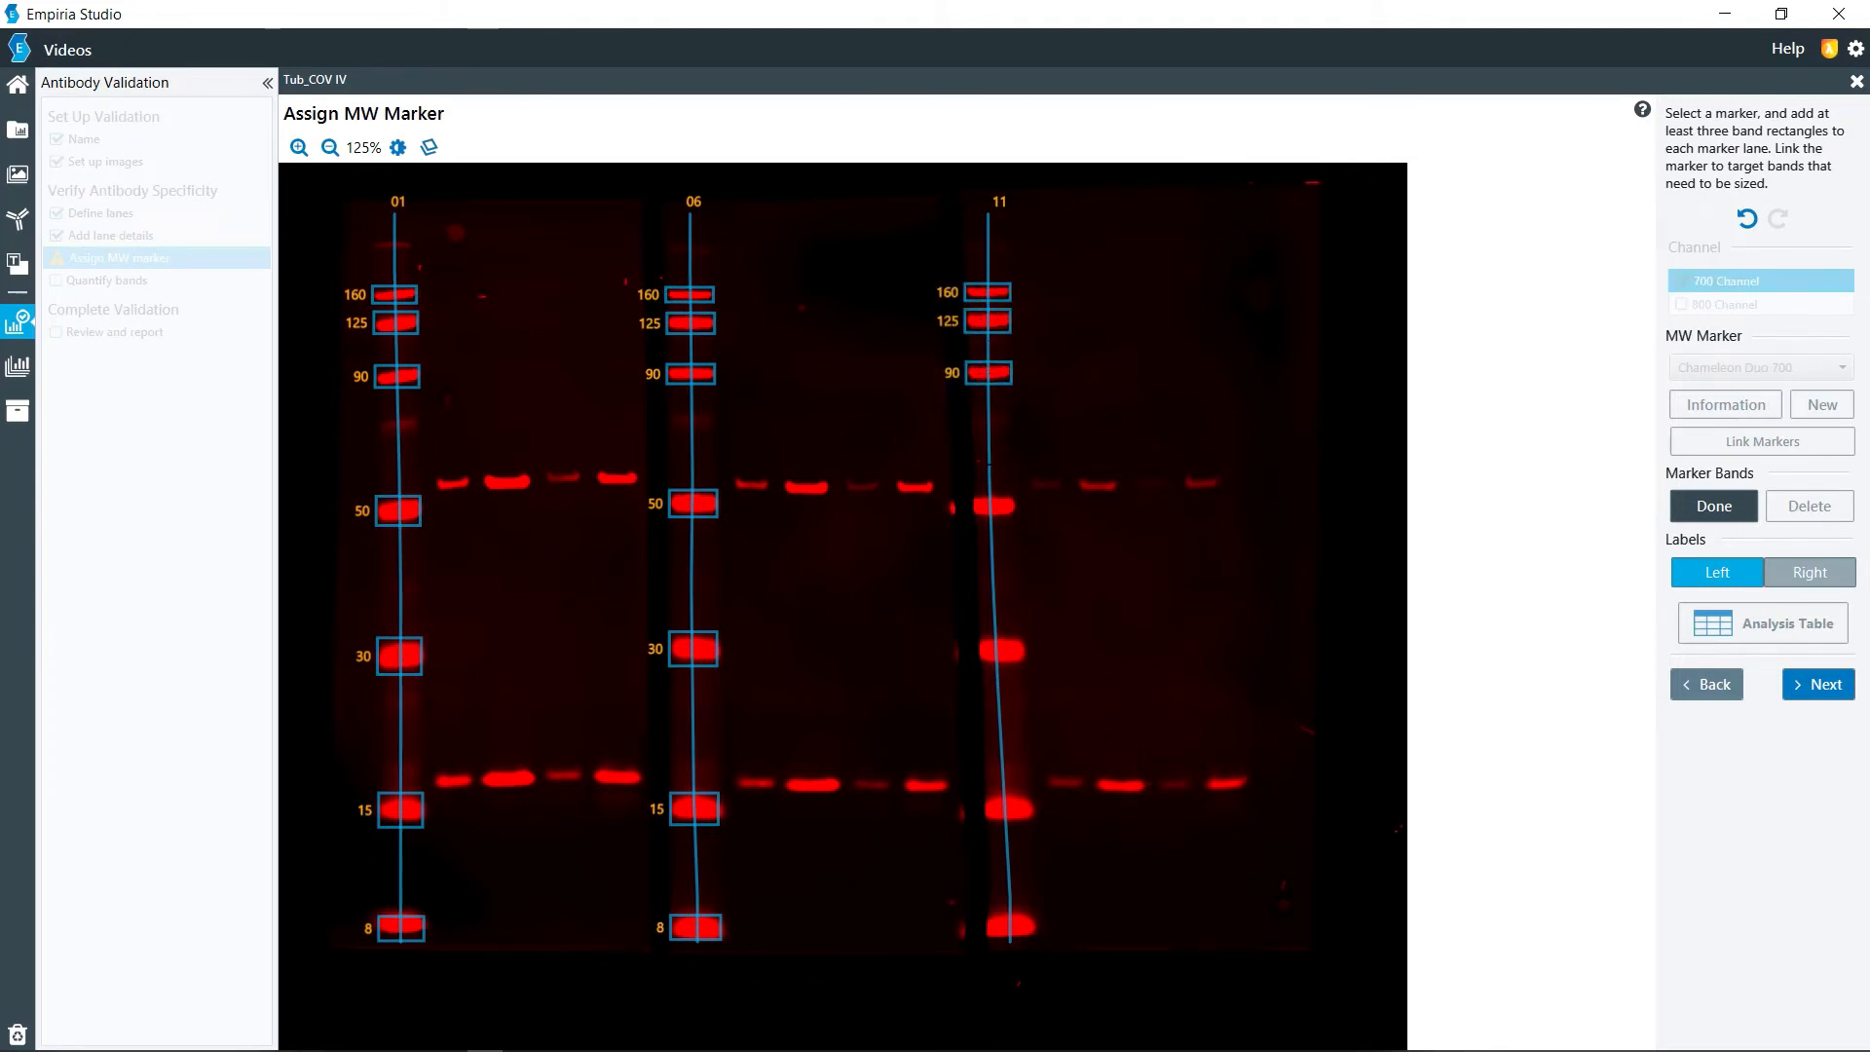
click(994, 505)
click(999, 650)
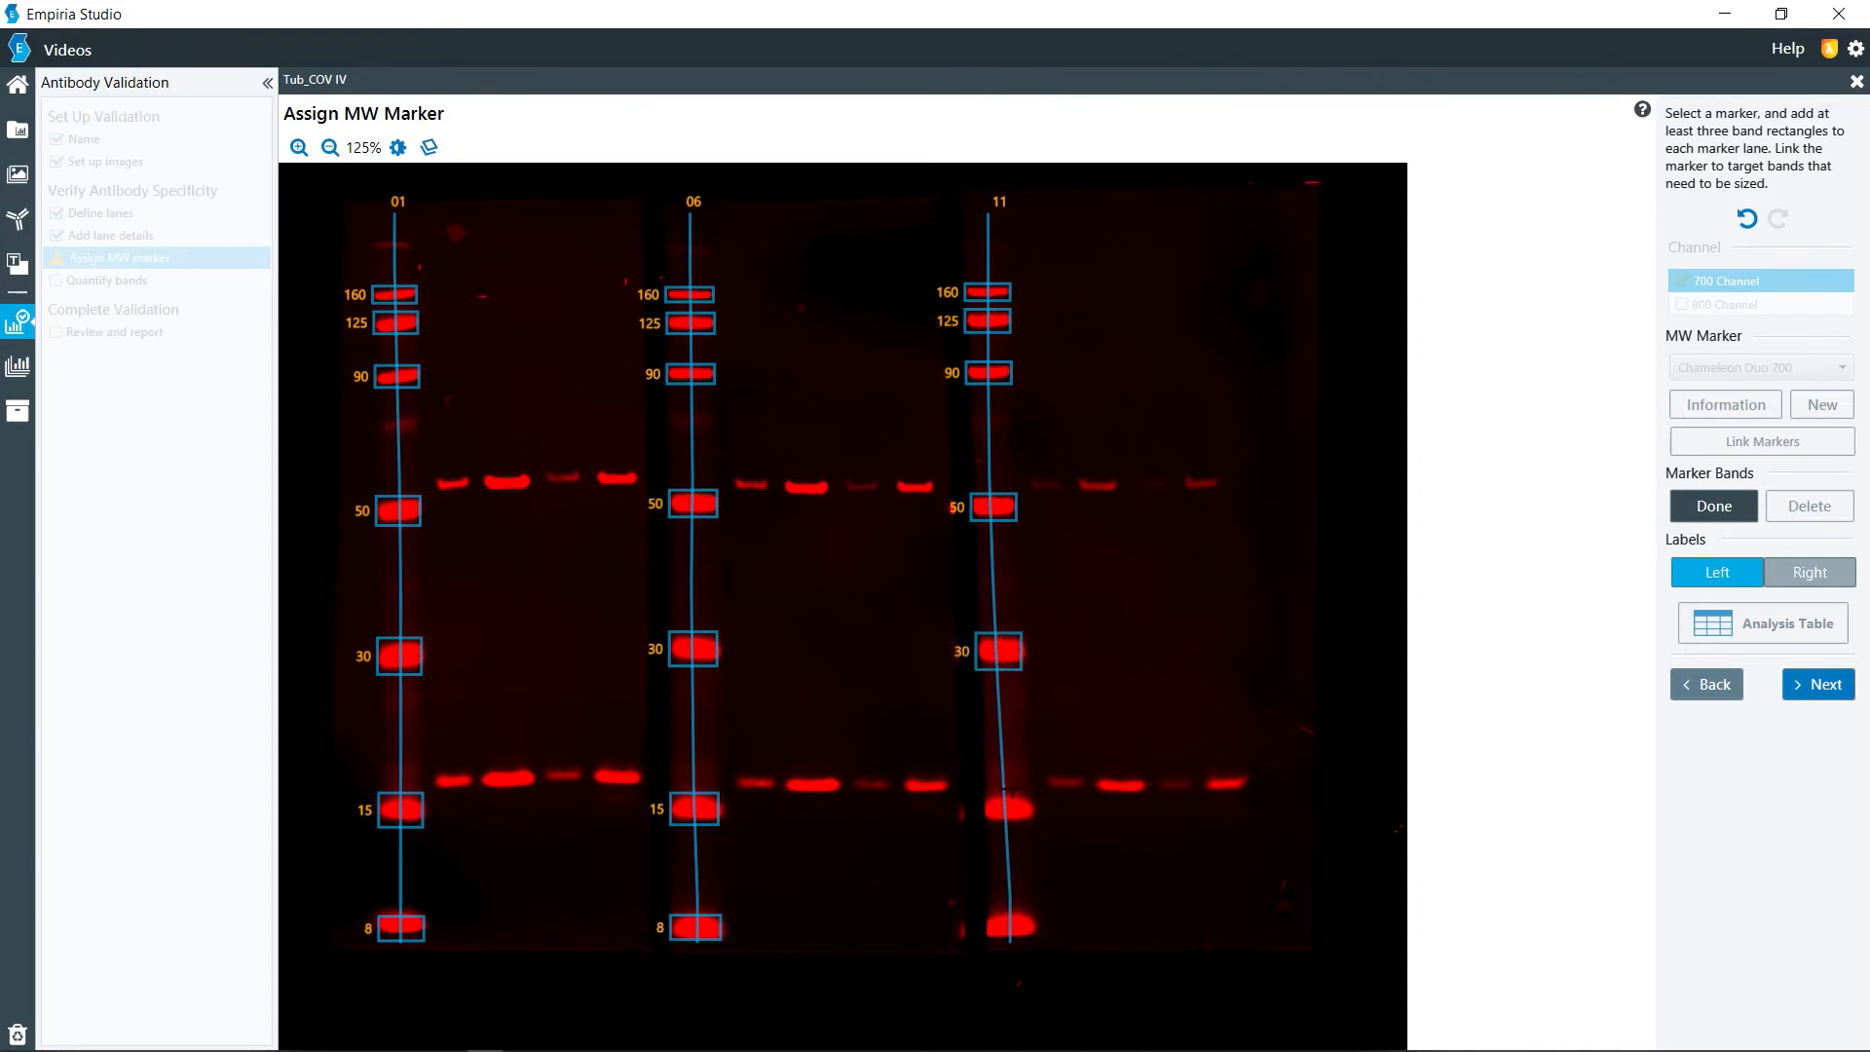
click(1010, 806)
click(1007, 927)
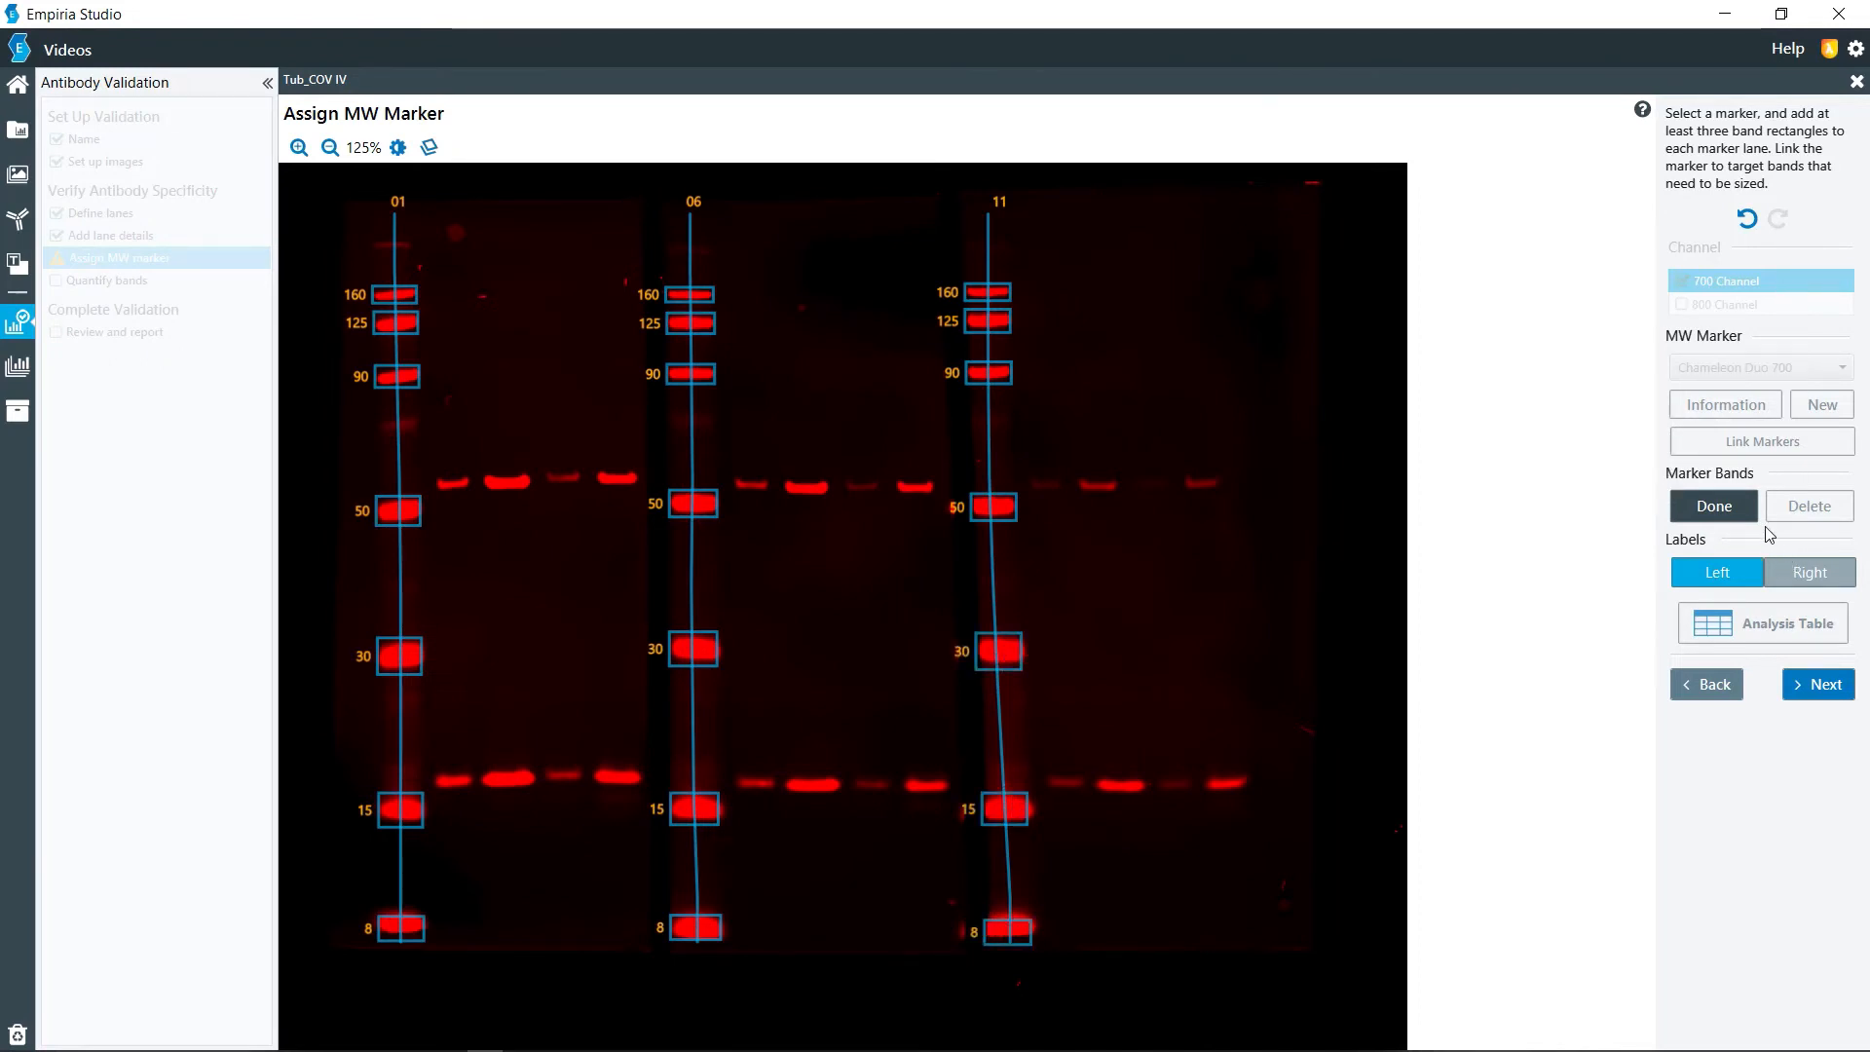
click(1737, 509)
Assign Chameleon Duo 800 as the molecular weight marker of the 800 channel.
click(1727, 302)
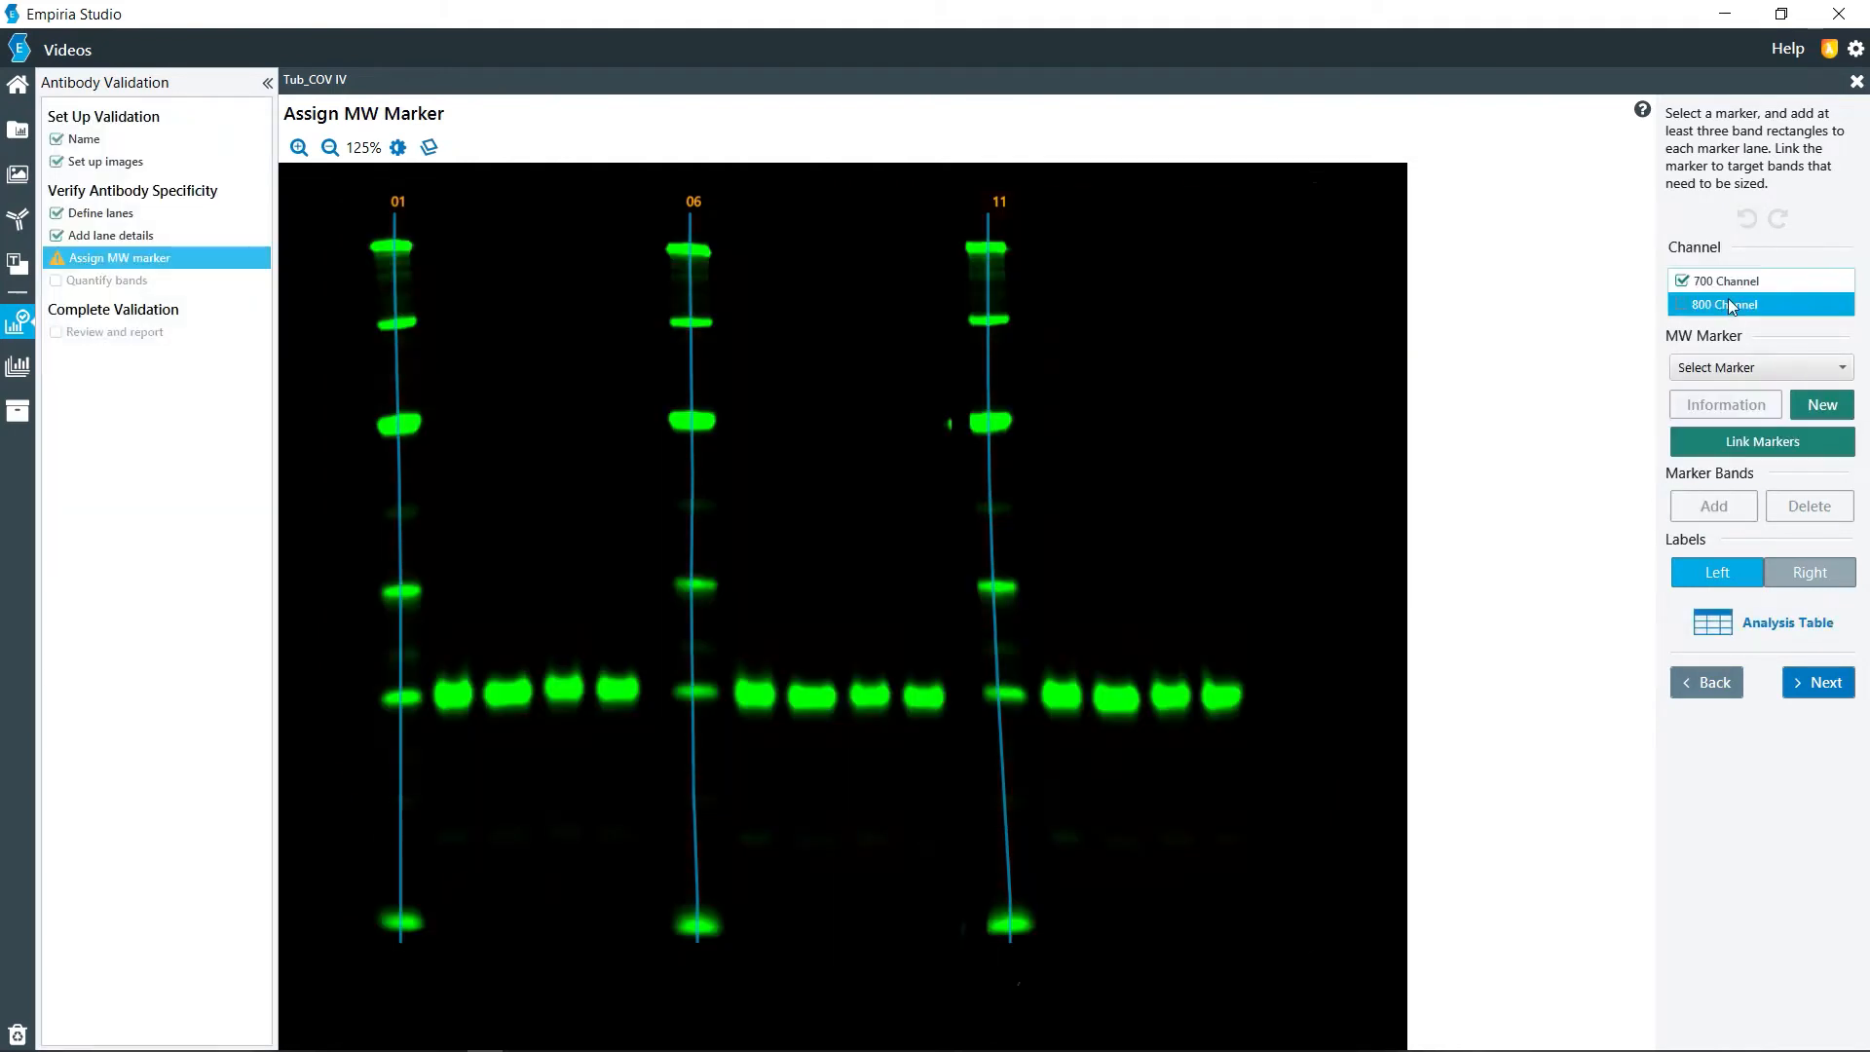
click(1739, 374)
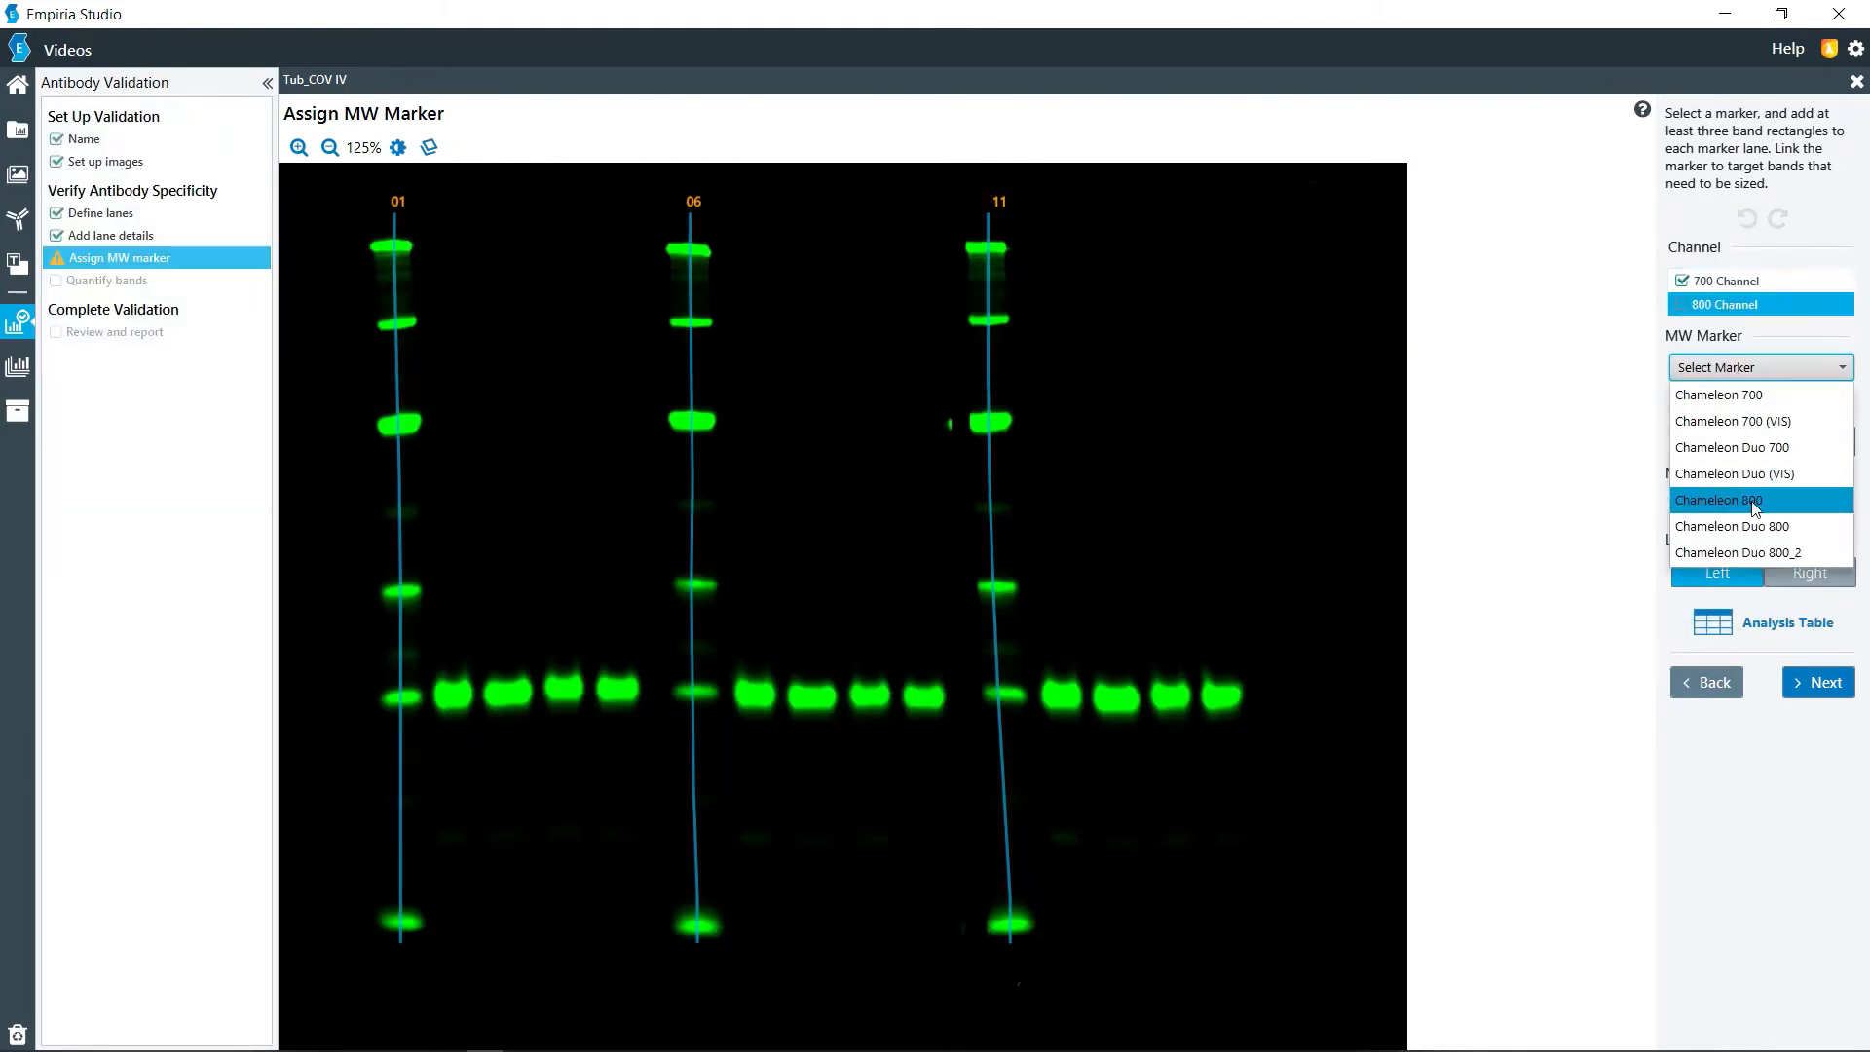
click(1755, 530)
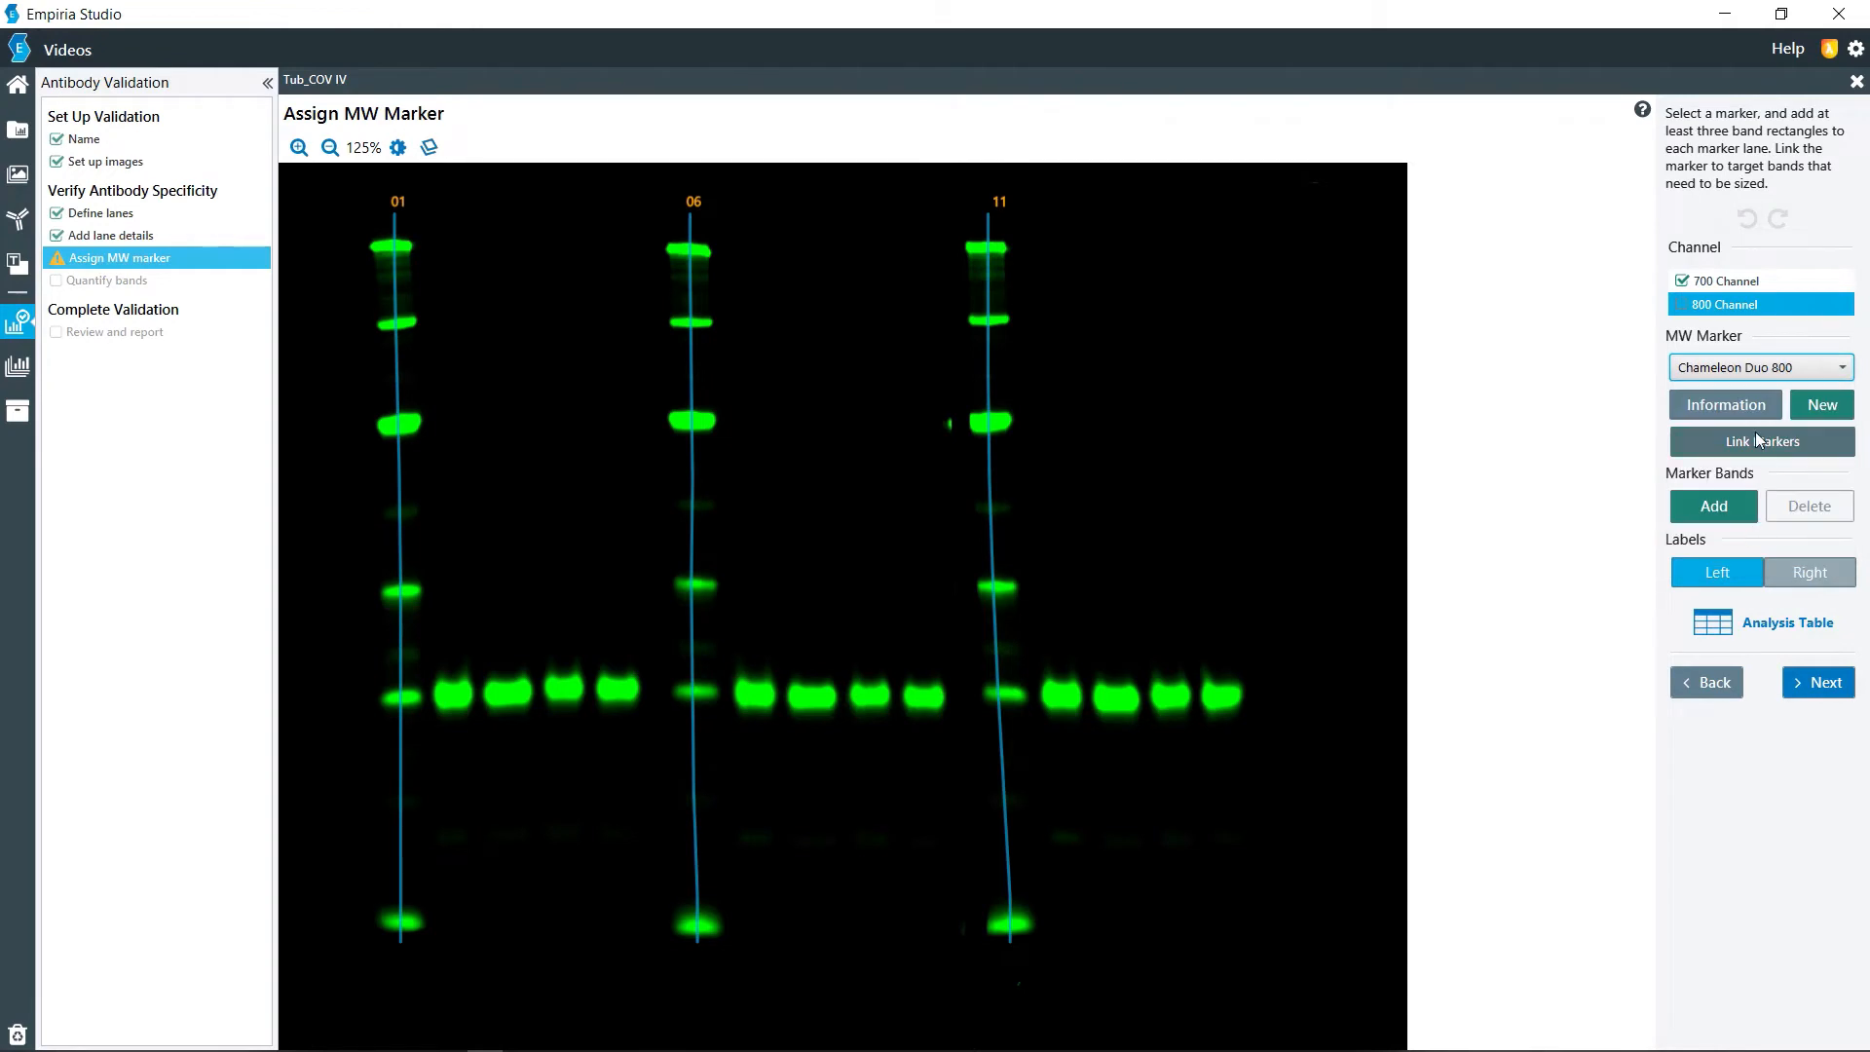
Mark the six marker bands of lane 01 in the 800 channel: 260, 125, 70, 38, 25 and 8.
click(1737, 509)
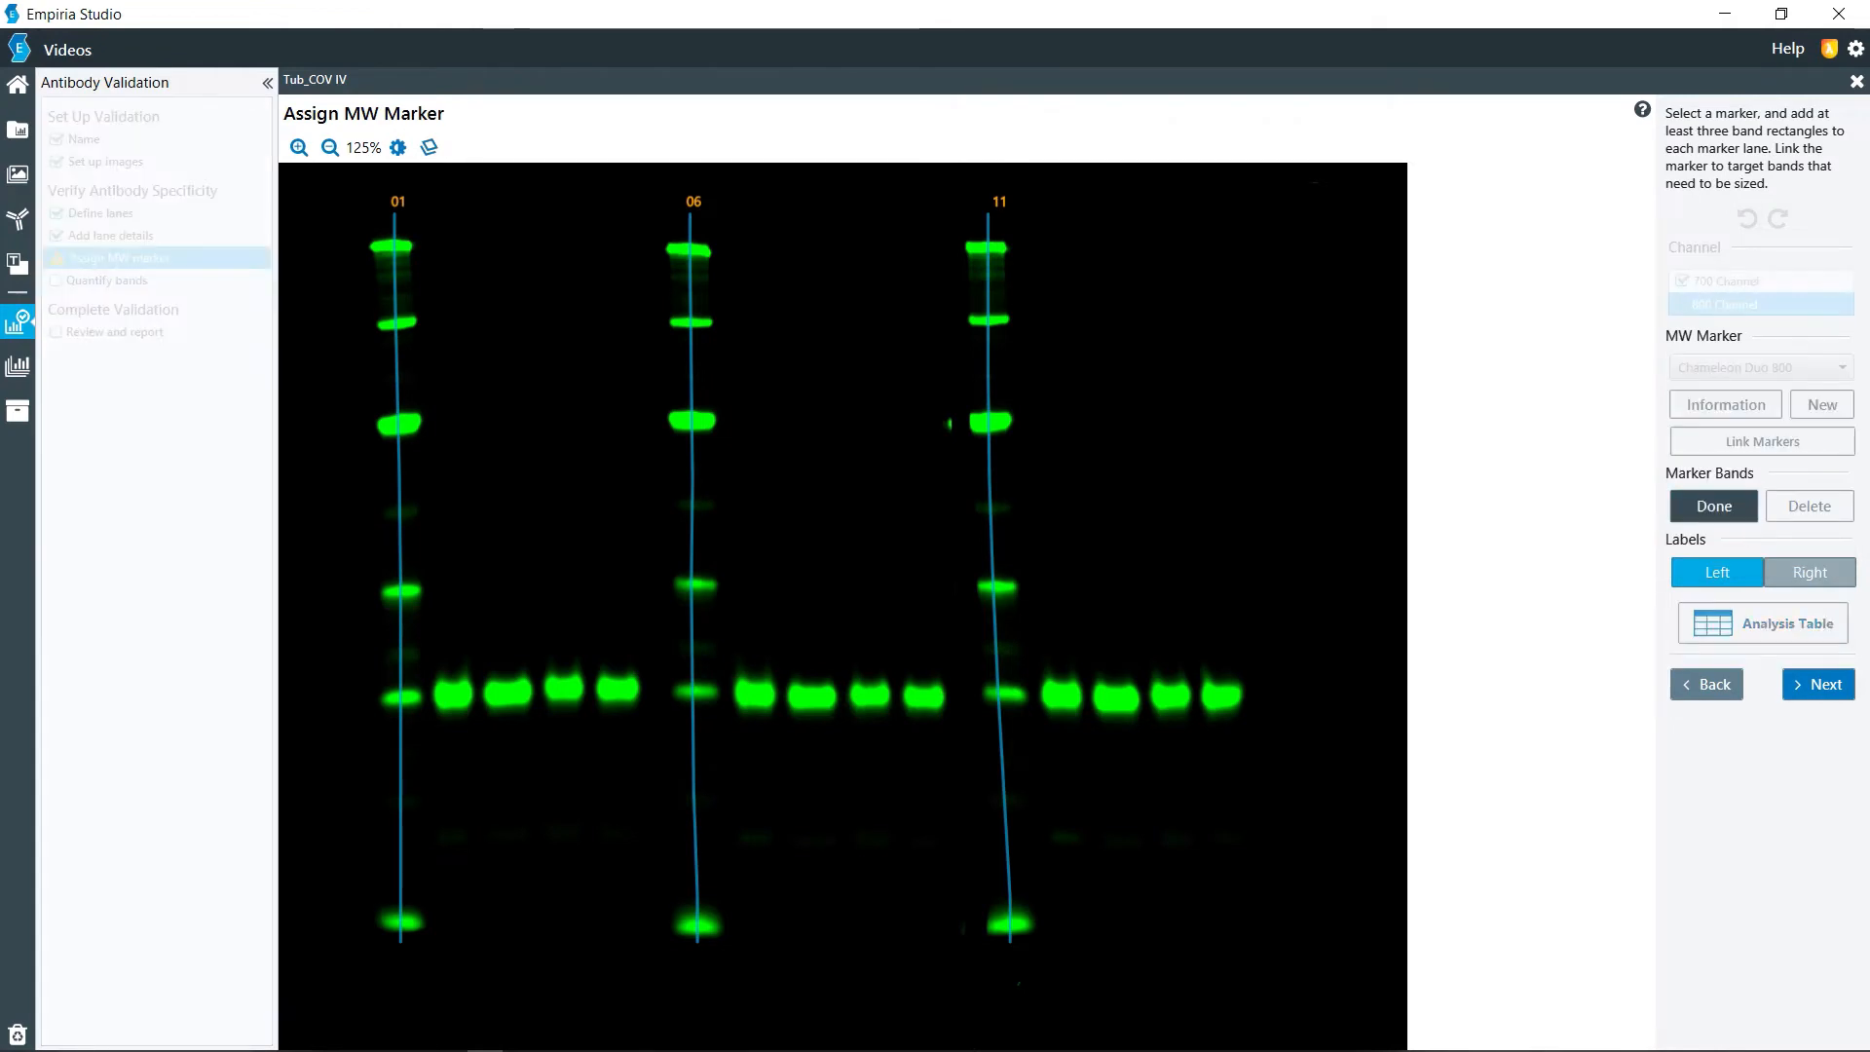
click(391, 244)
click(396, 321)
click(398, 426)
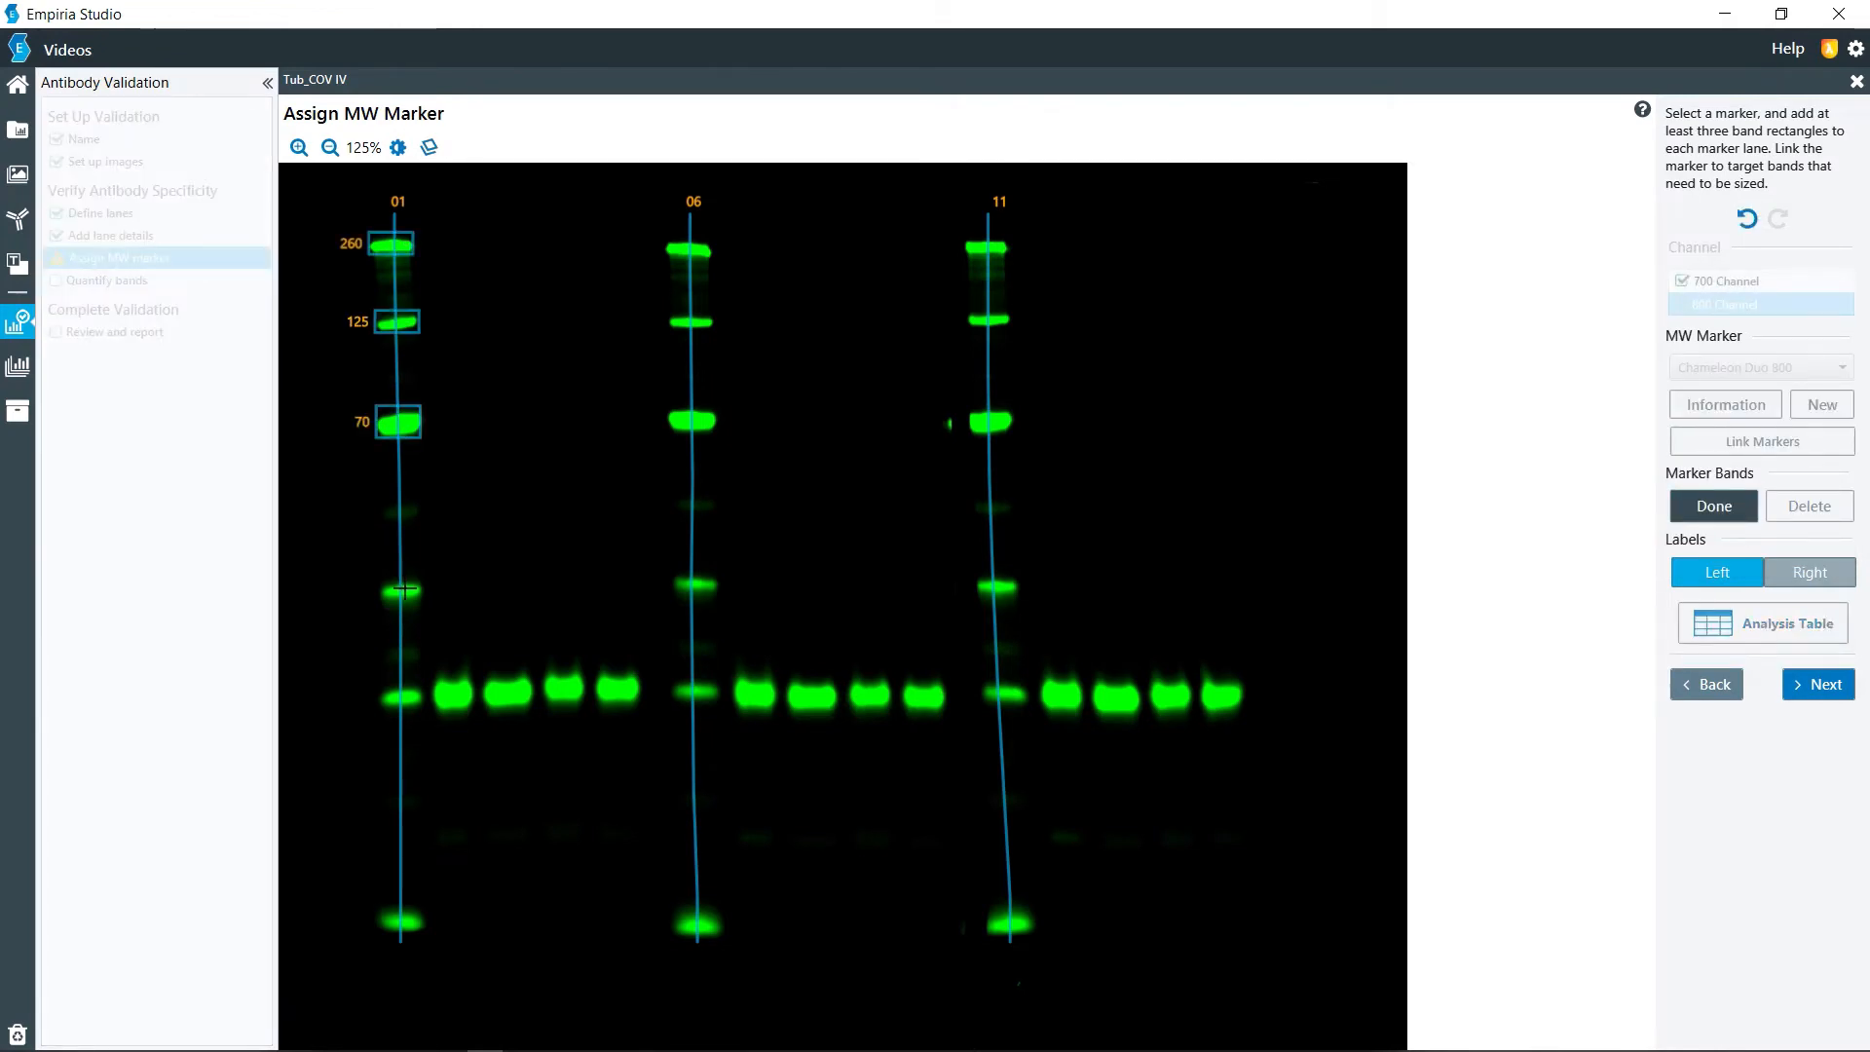
click(398, 590)
click(403, 699)
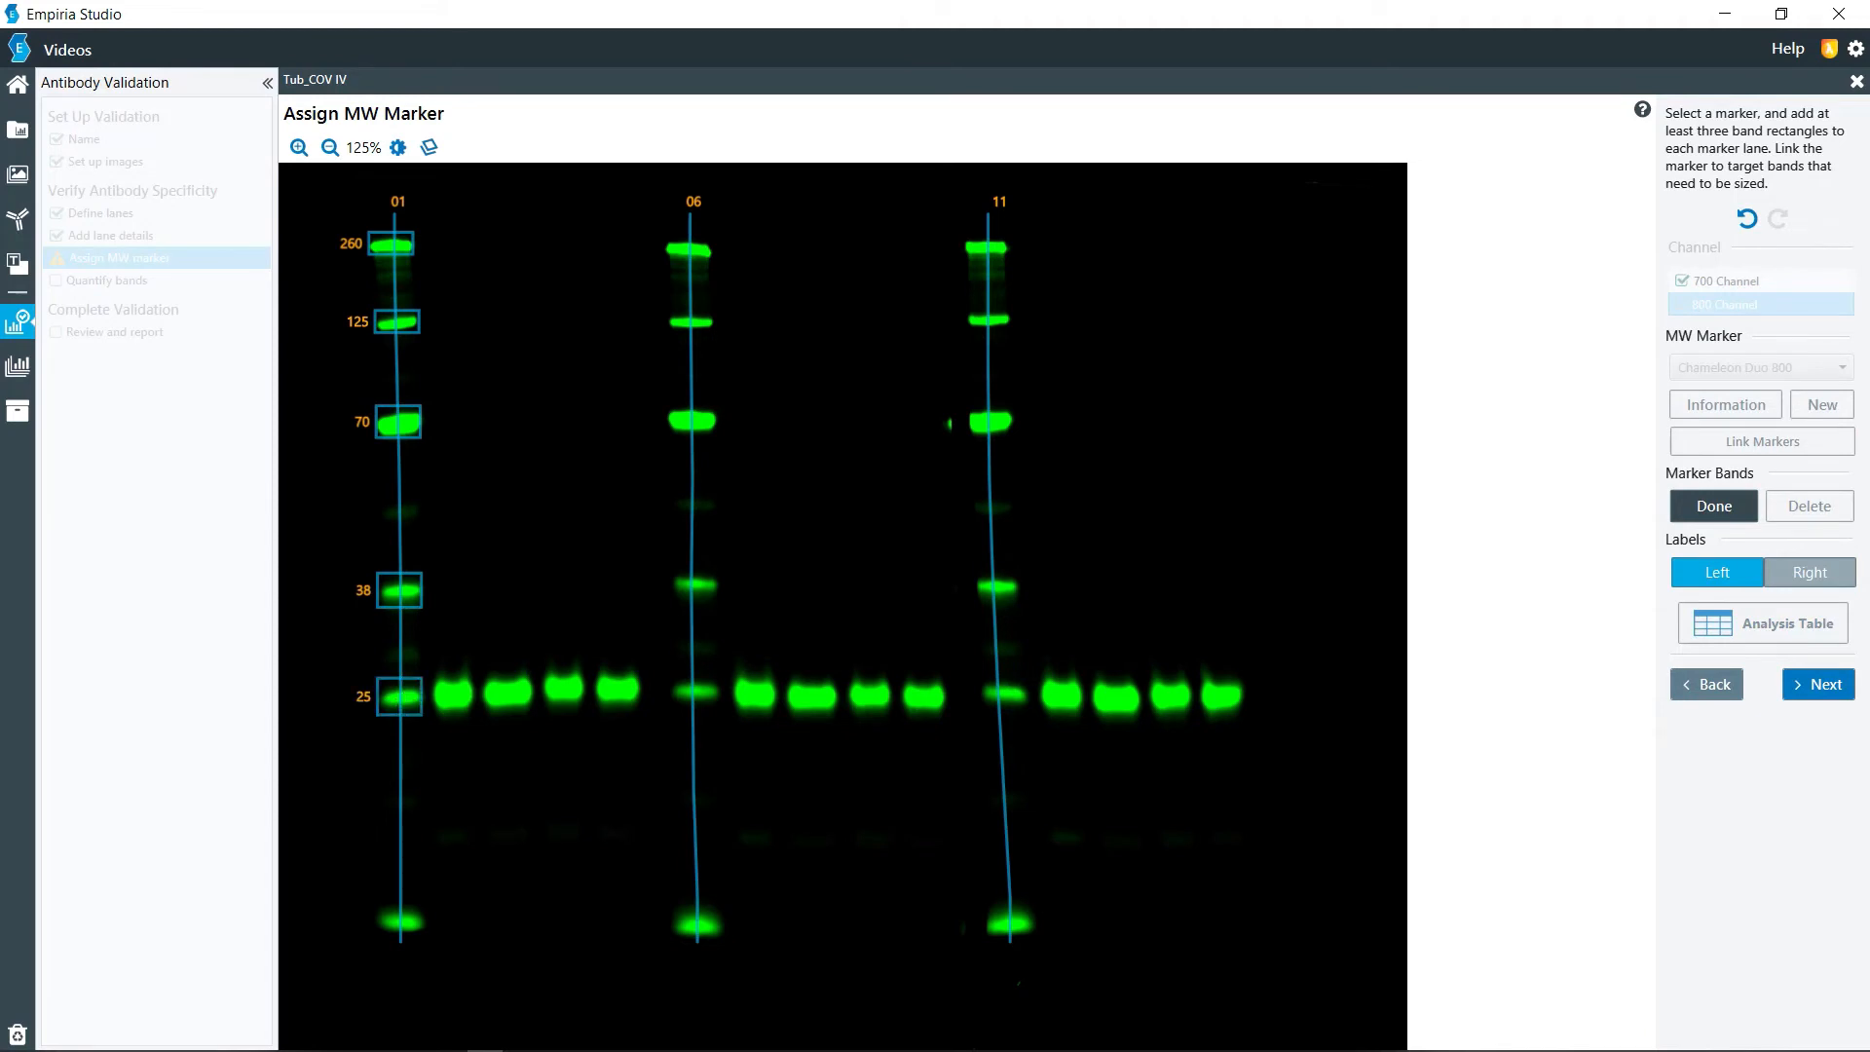
click(400, 923)
Mark the six marker bands of lane 06 in the 800 channel, covering 260 down to 8.
click(701, 926)
click(694, 692)
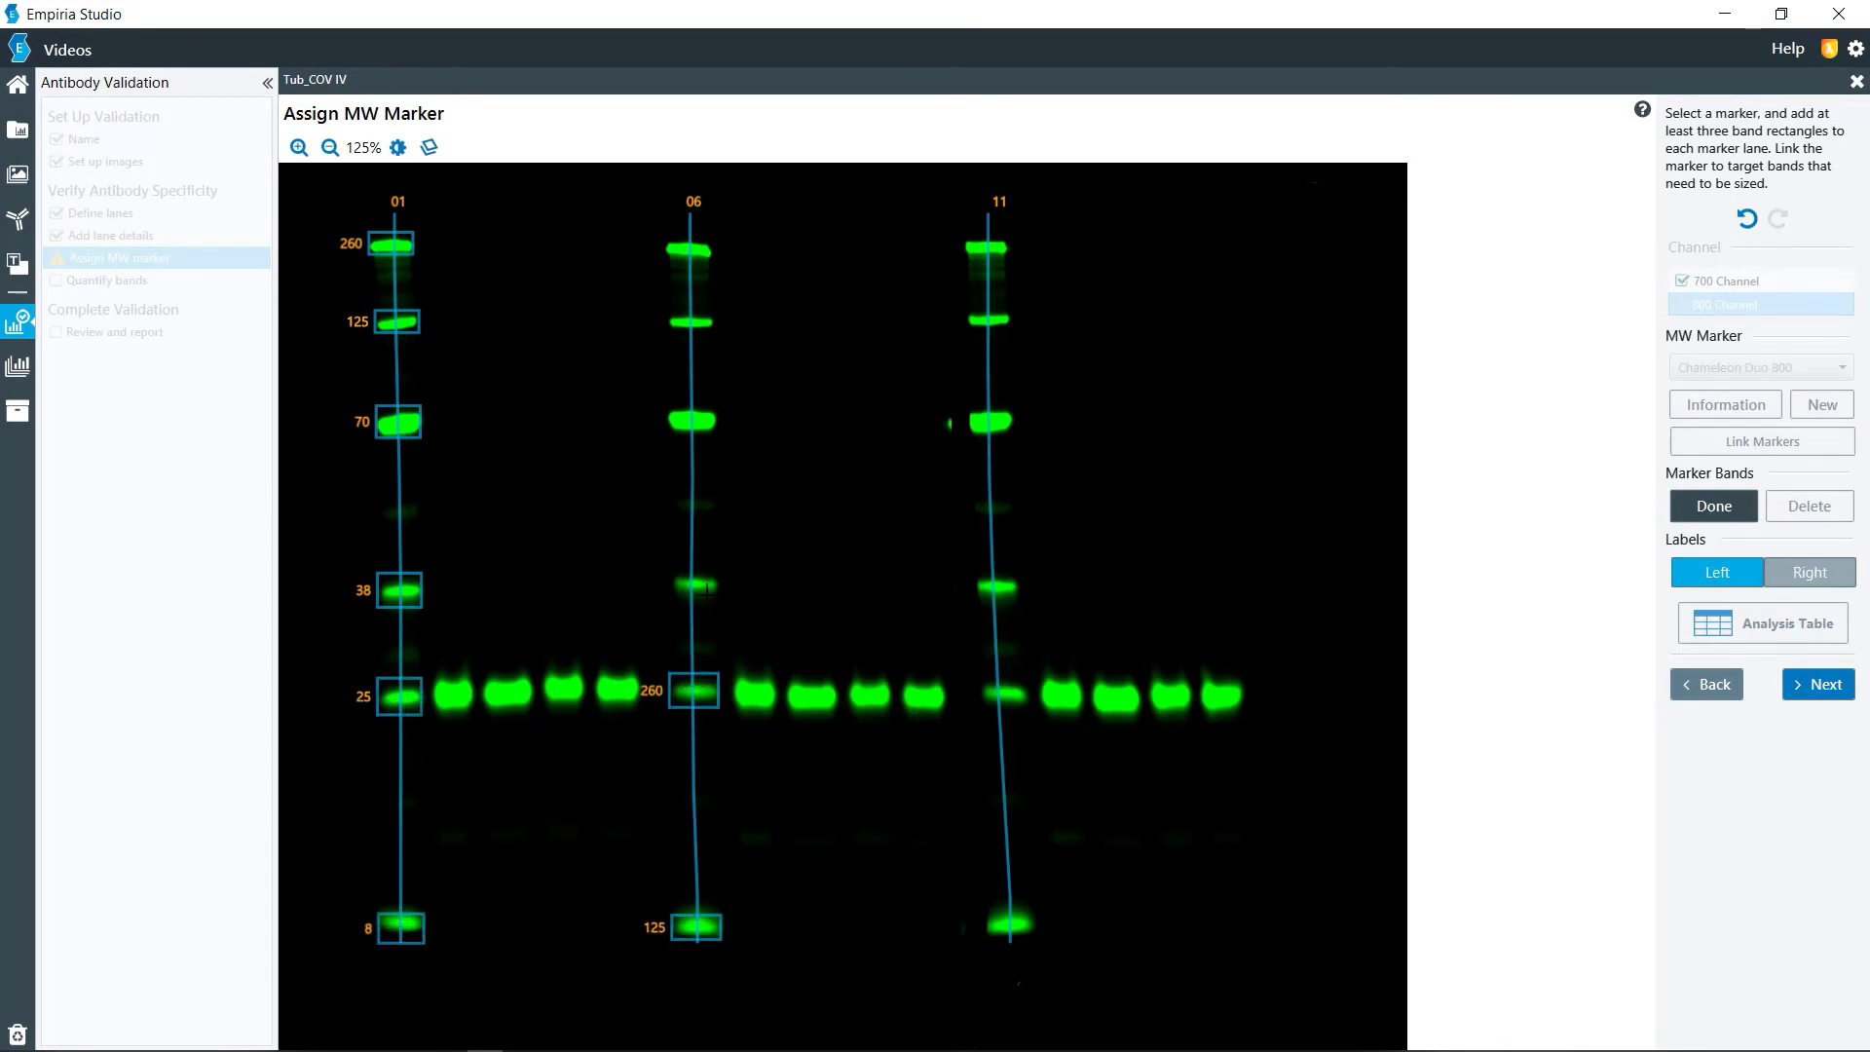
click(704, 584)
click(691, 419)
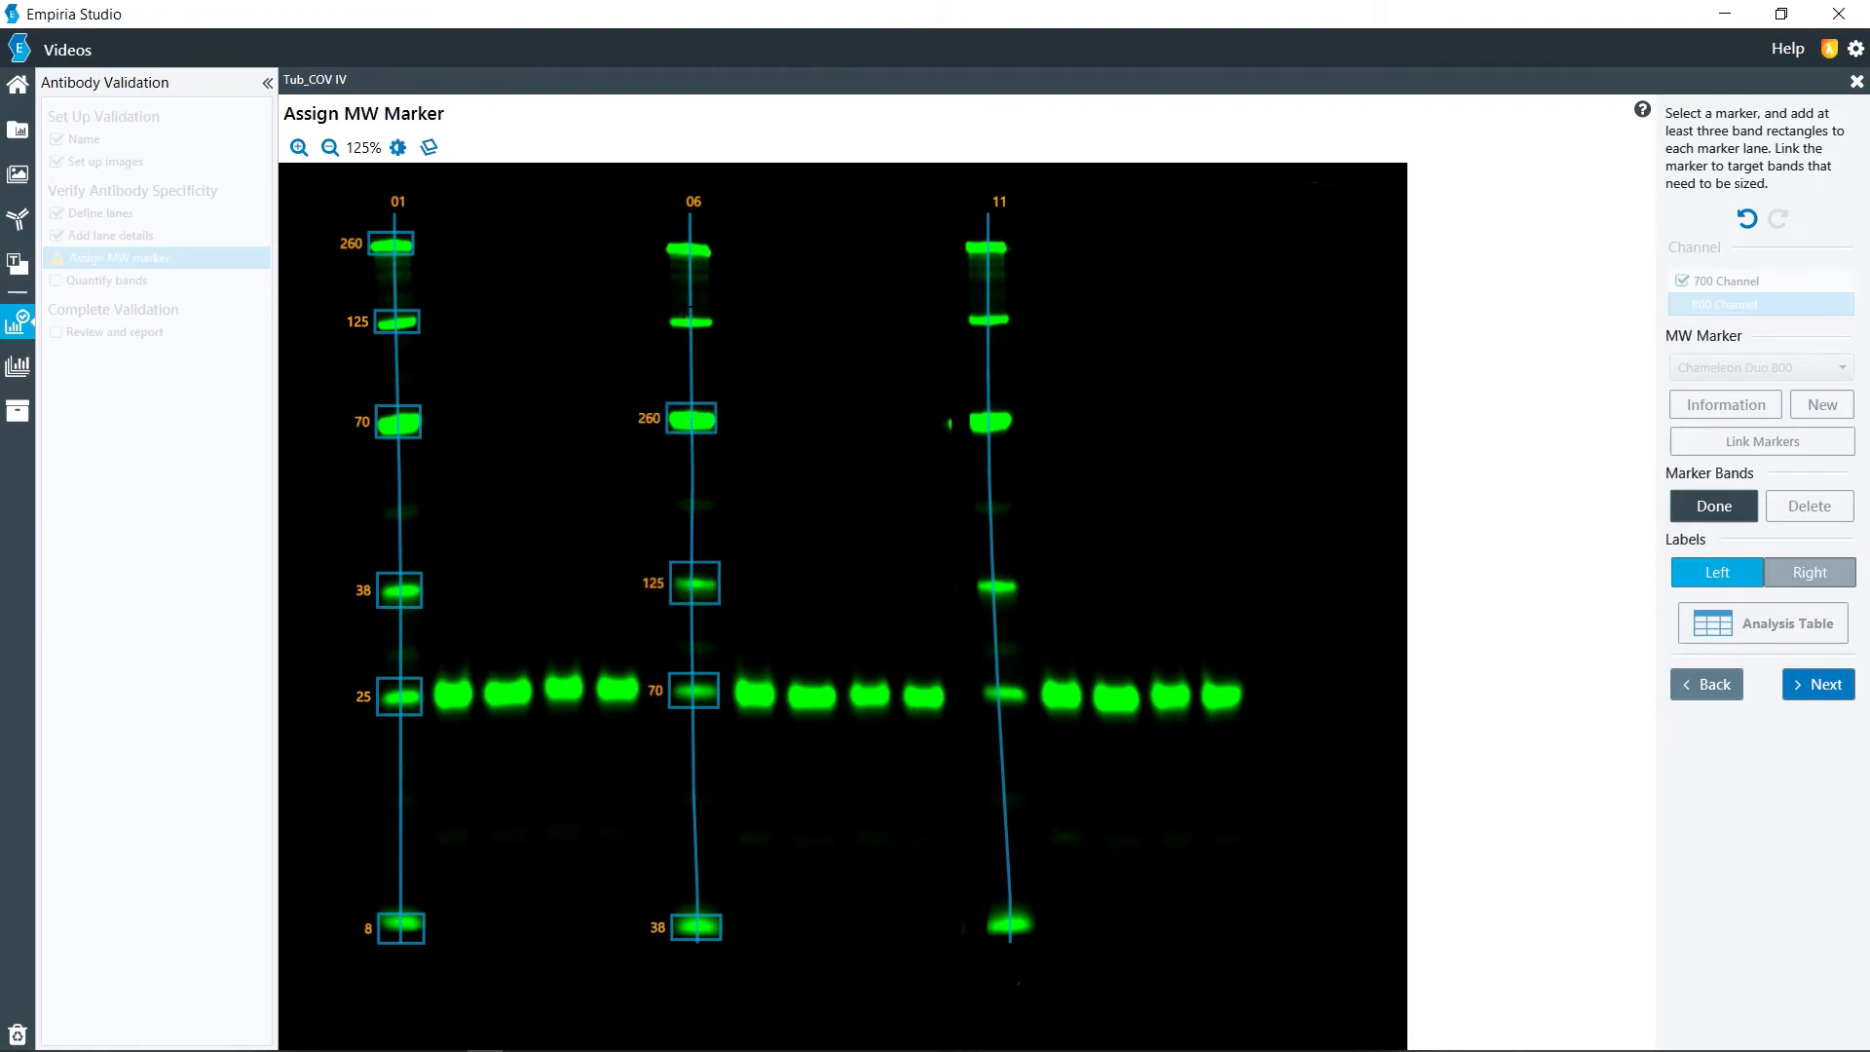
click(690, 322)
click(689, 249)
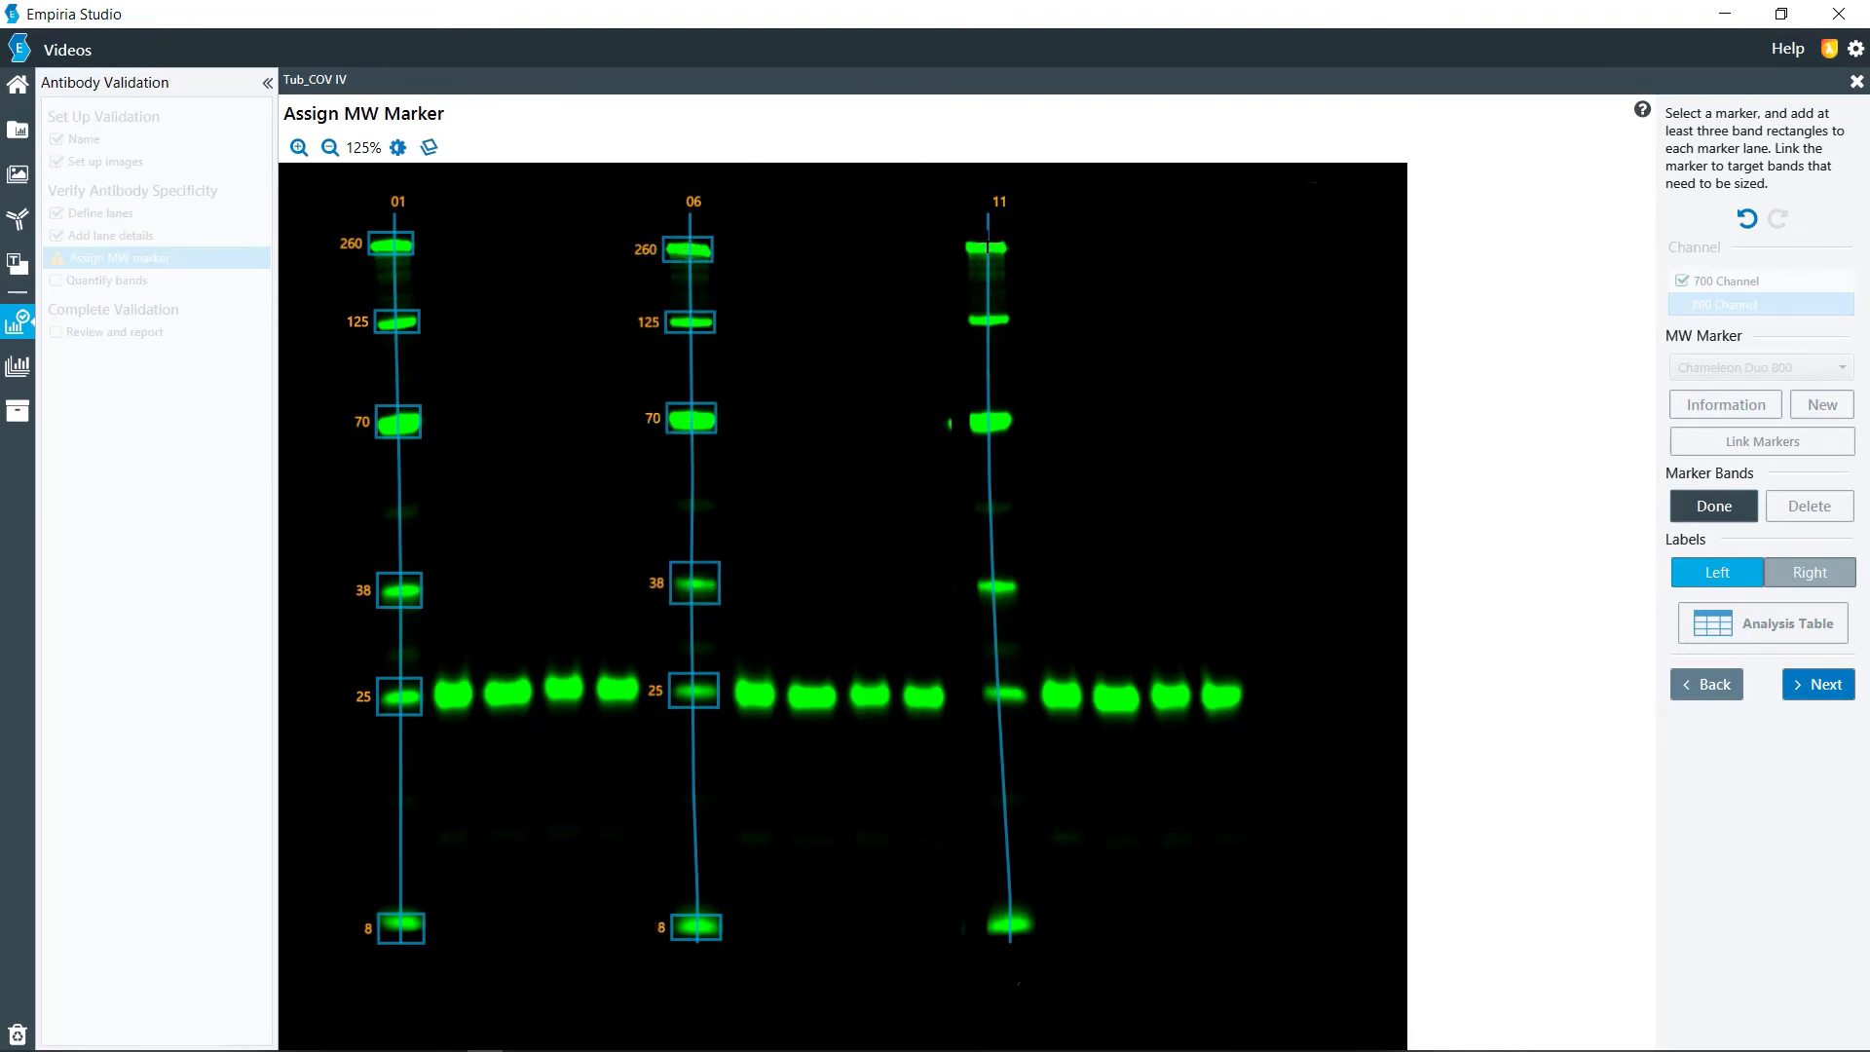
Mark lane 11's 260, 125, 70, 38 and lowest marker bands in the 800 channel, and continue to band quantification.
click(986, 247)
click(989, 320)
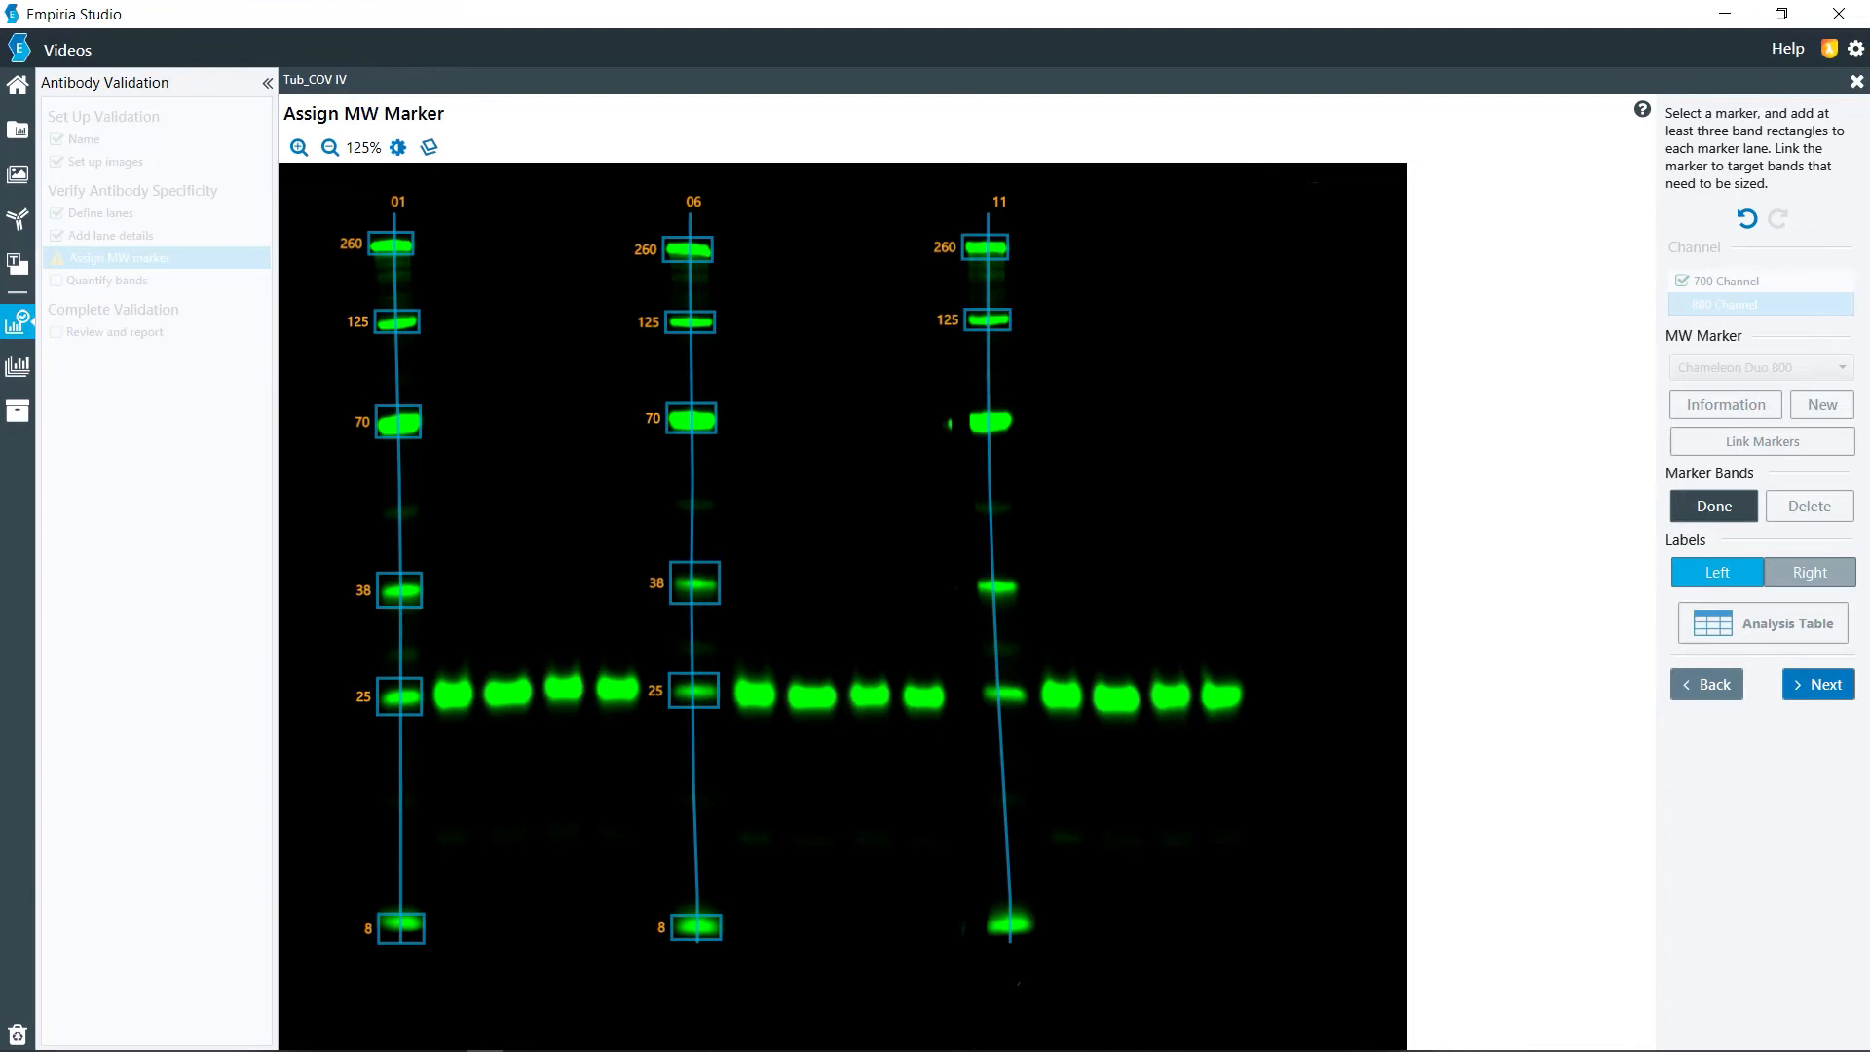
click(990, 421)
click(1000, 589)
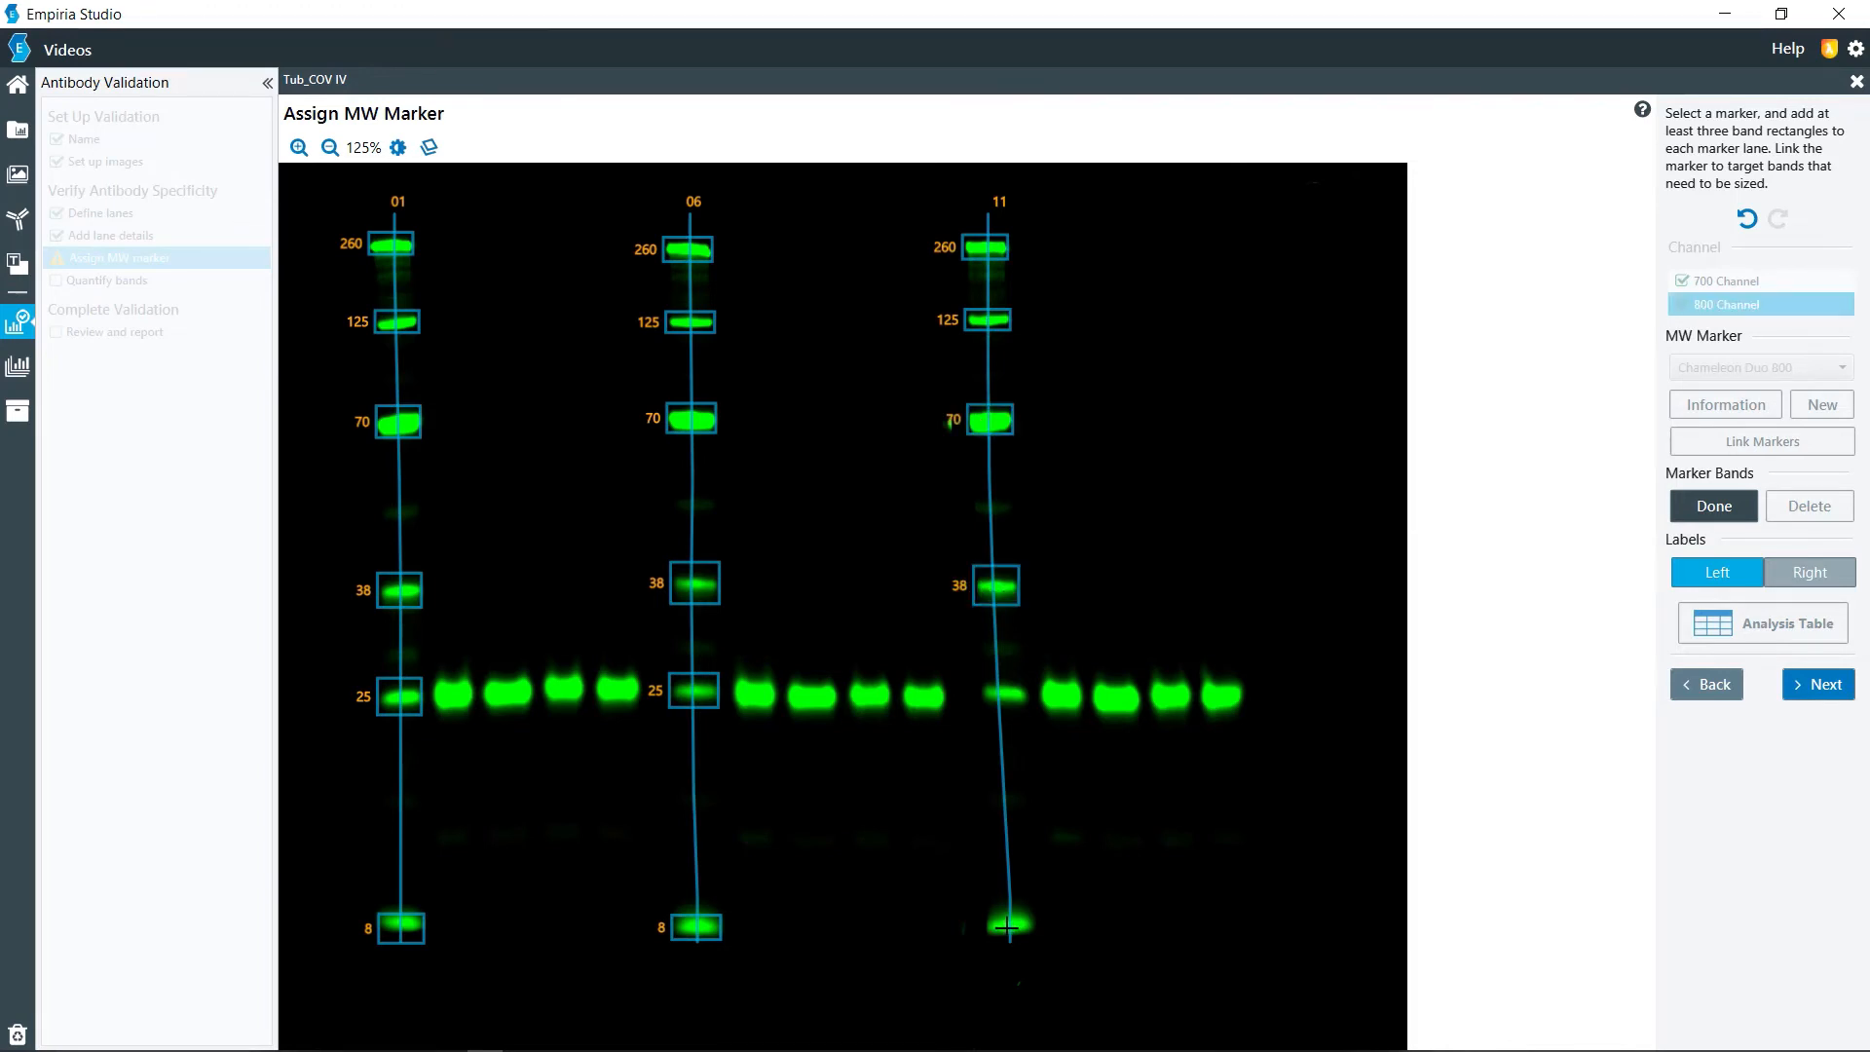
click(1007, 927)
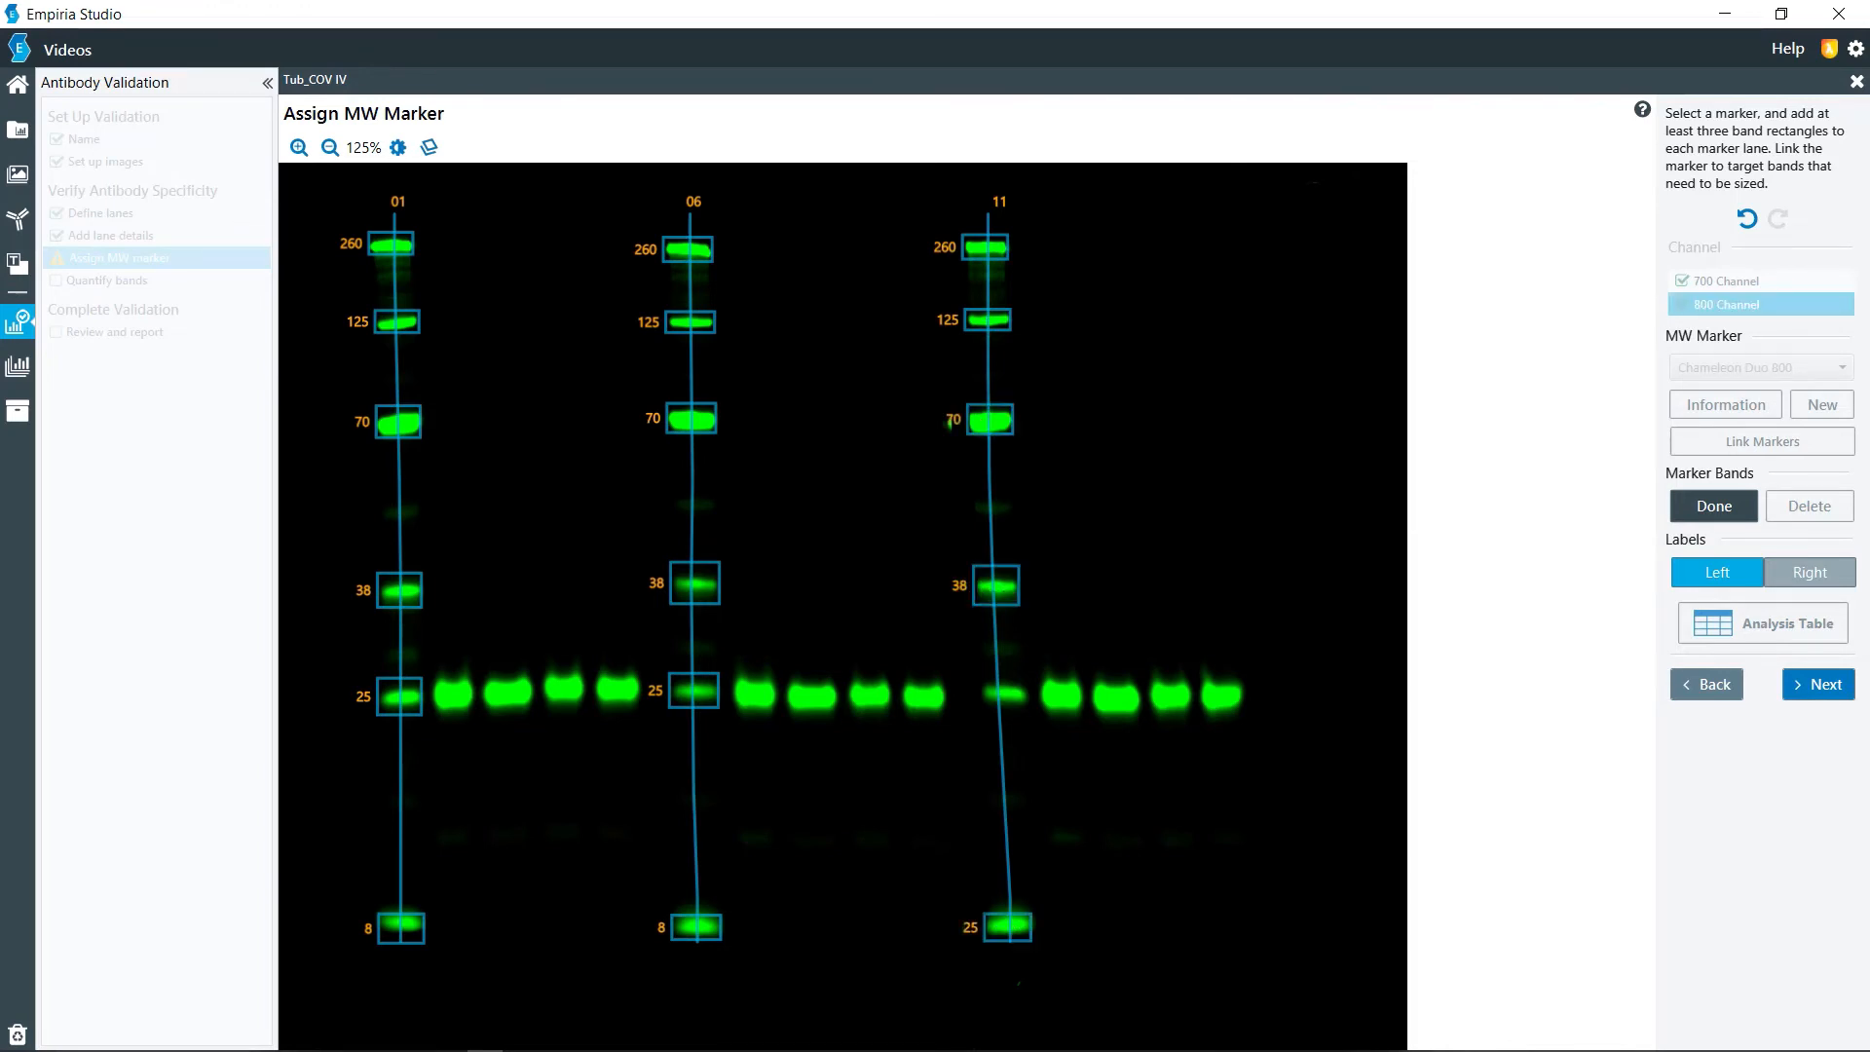
click(1692, 504)
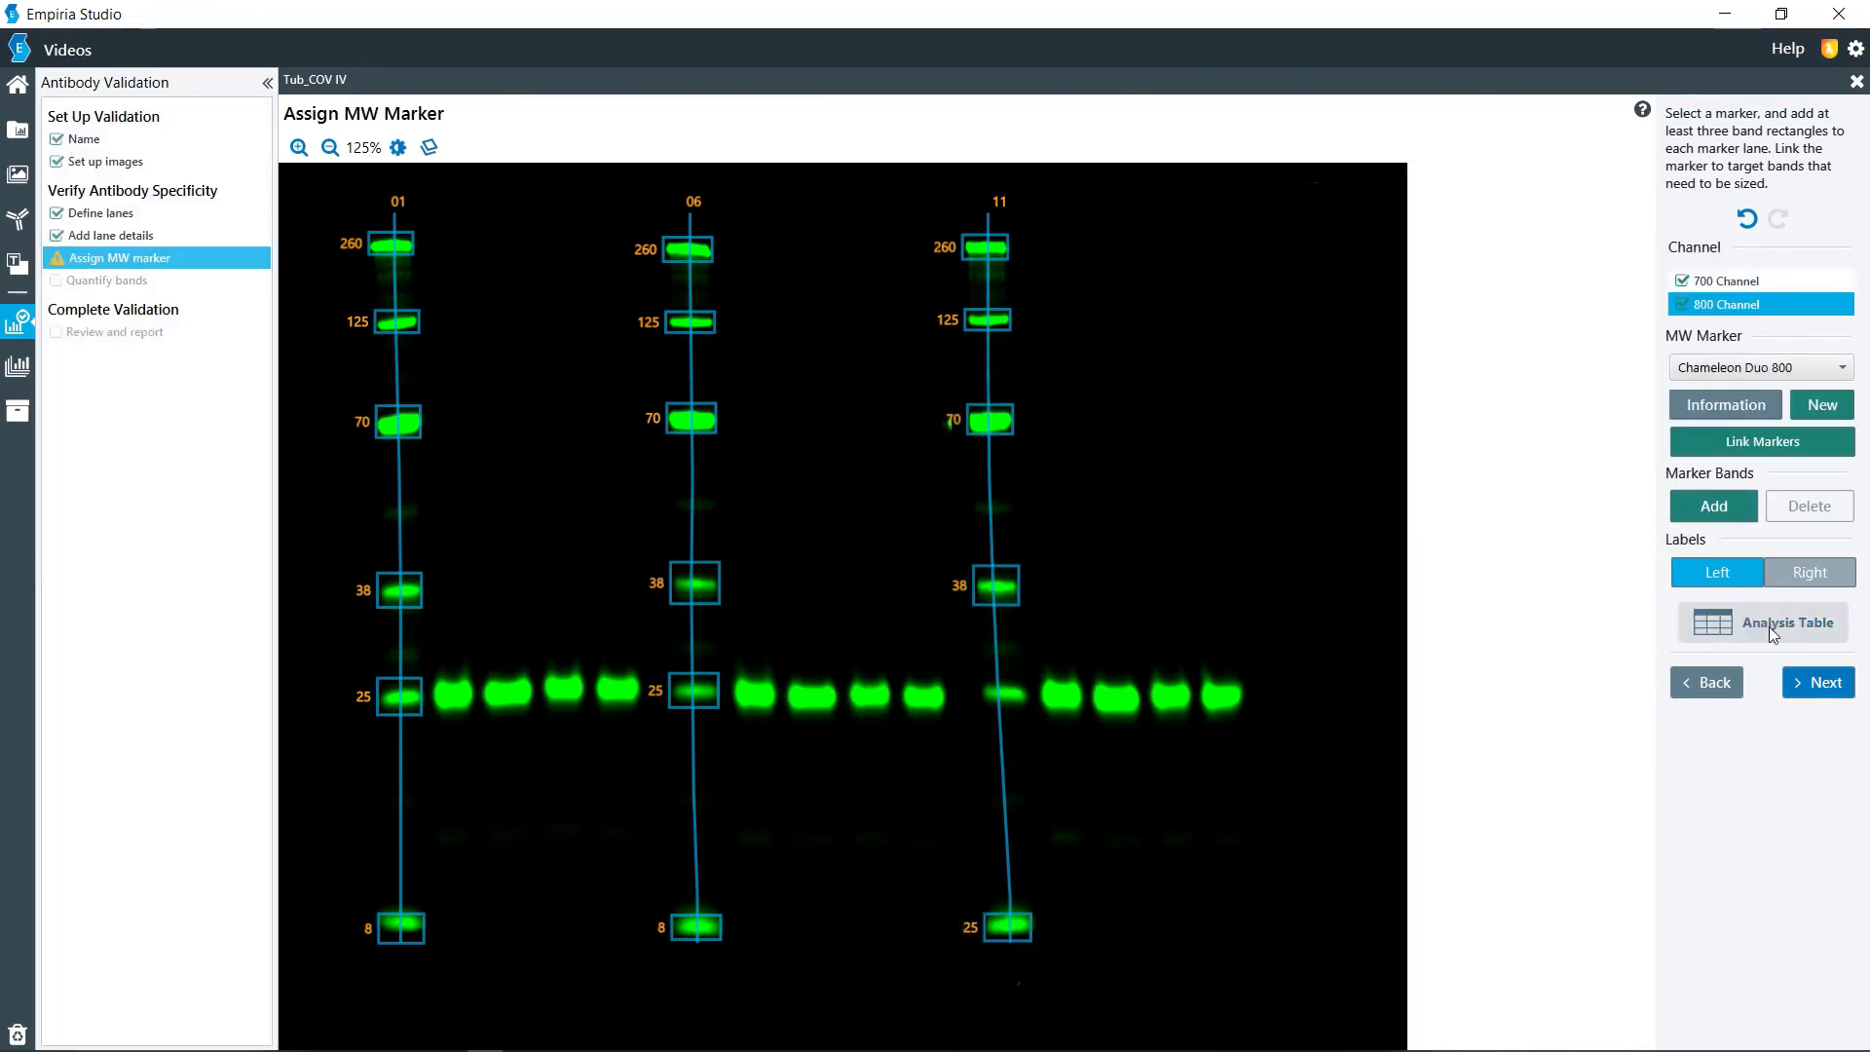
click(1817, 686)
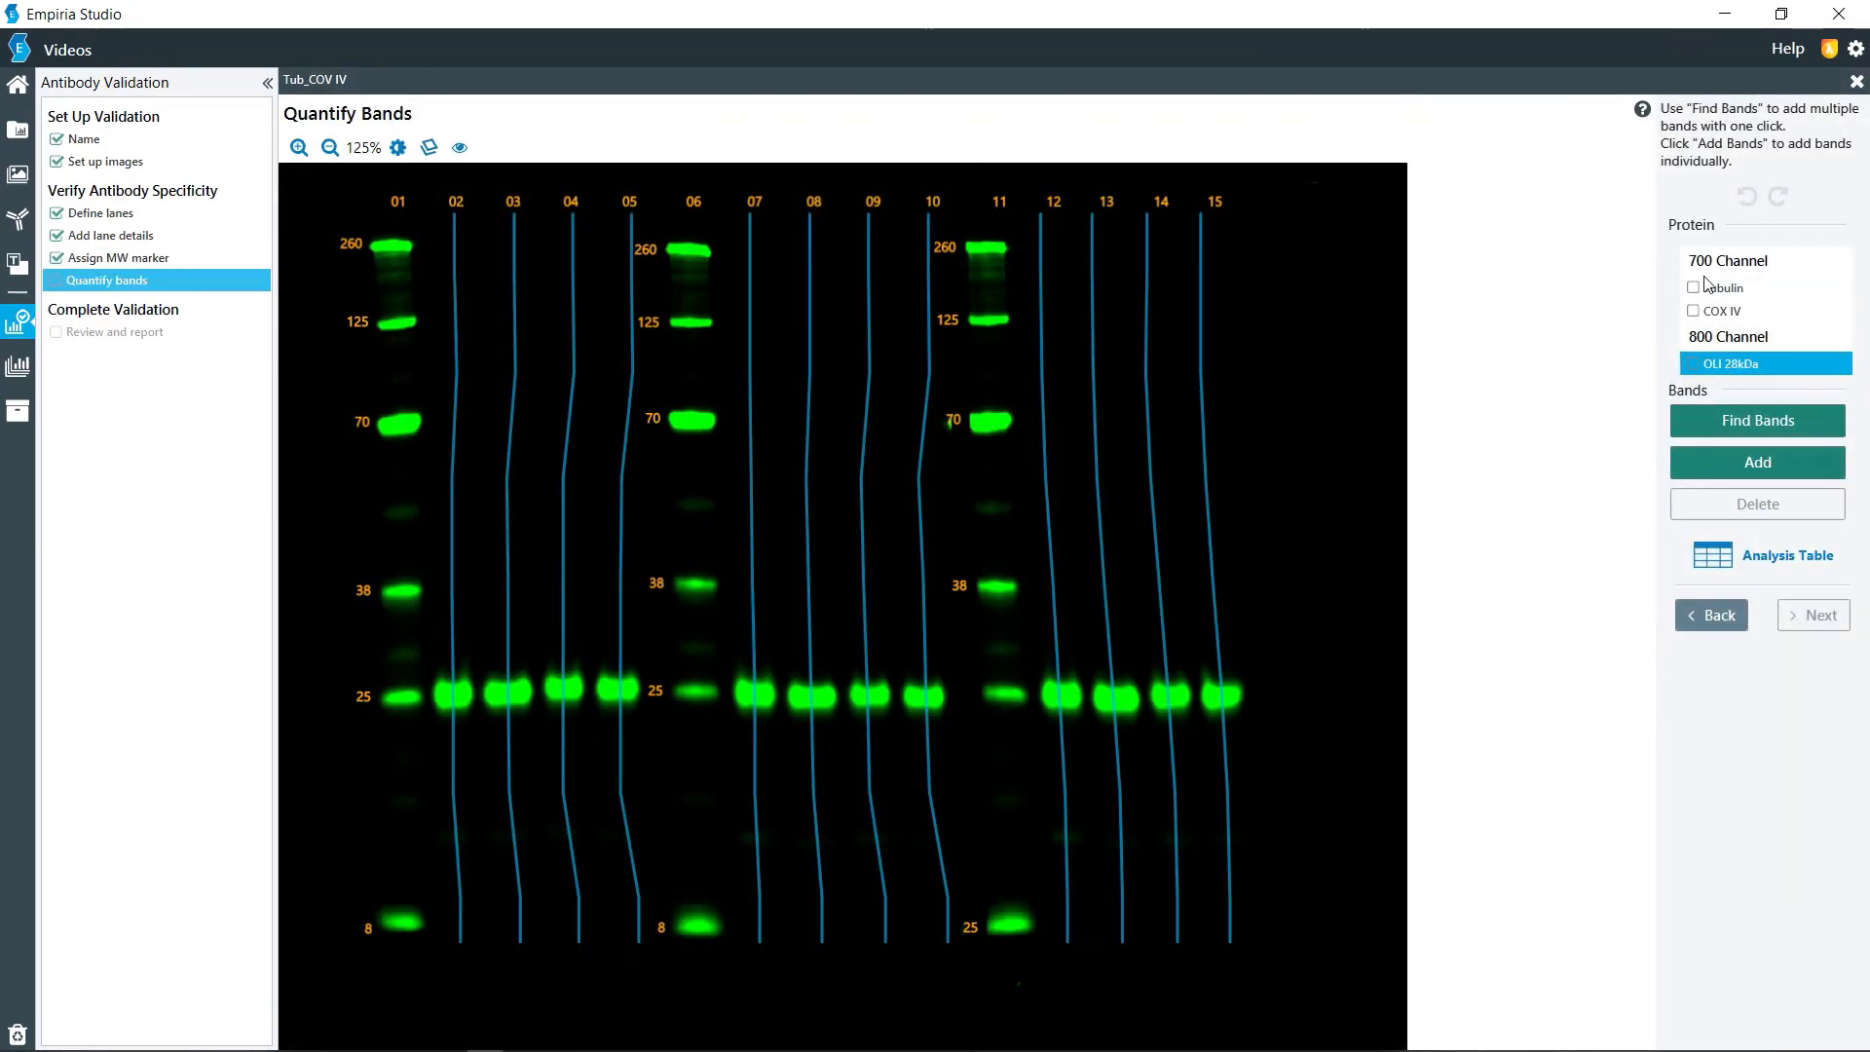
Find the OLI 28kDa bands across the sample lanes in the 800 channel and slightly narrow the band box in lane 08.
click(1736, 365)
click(1835, 476)
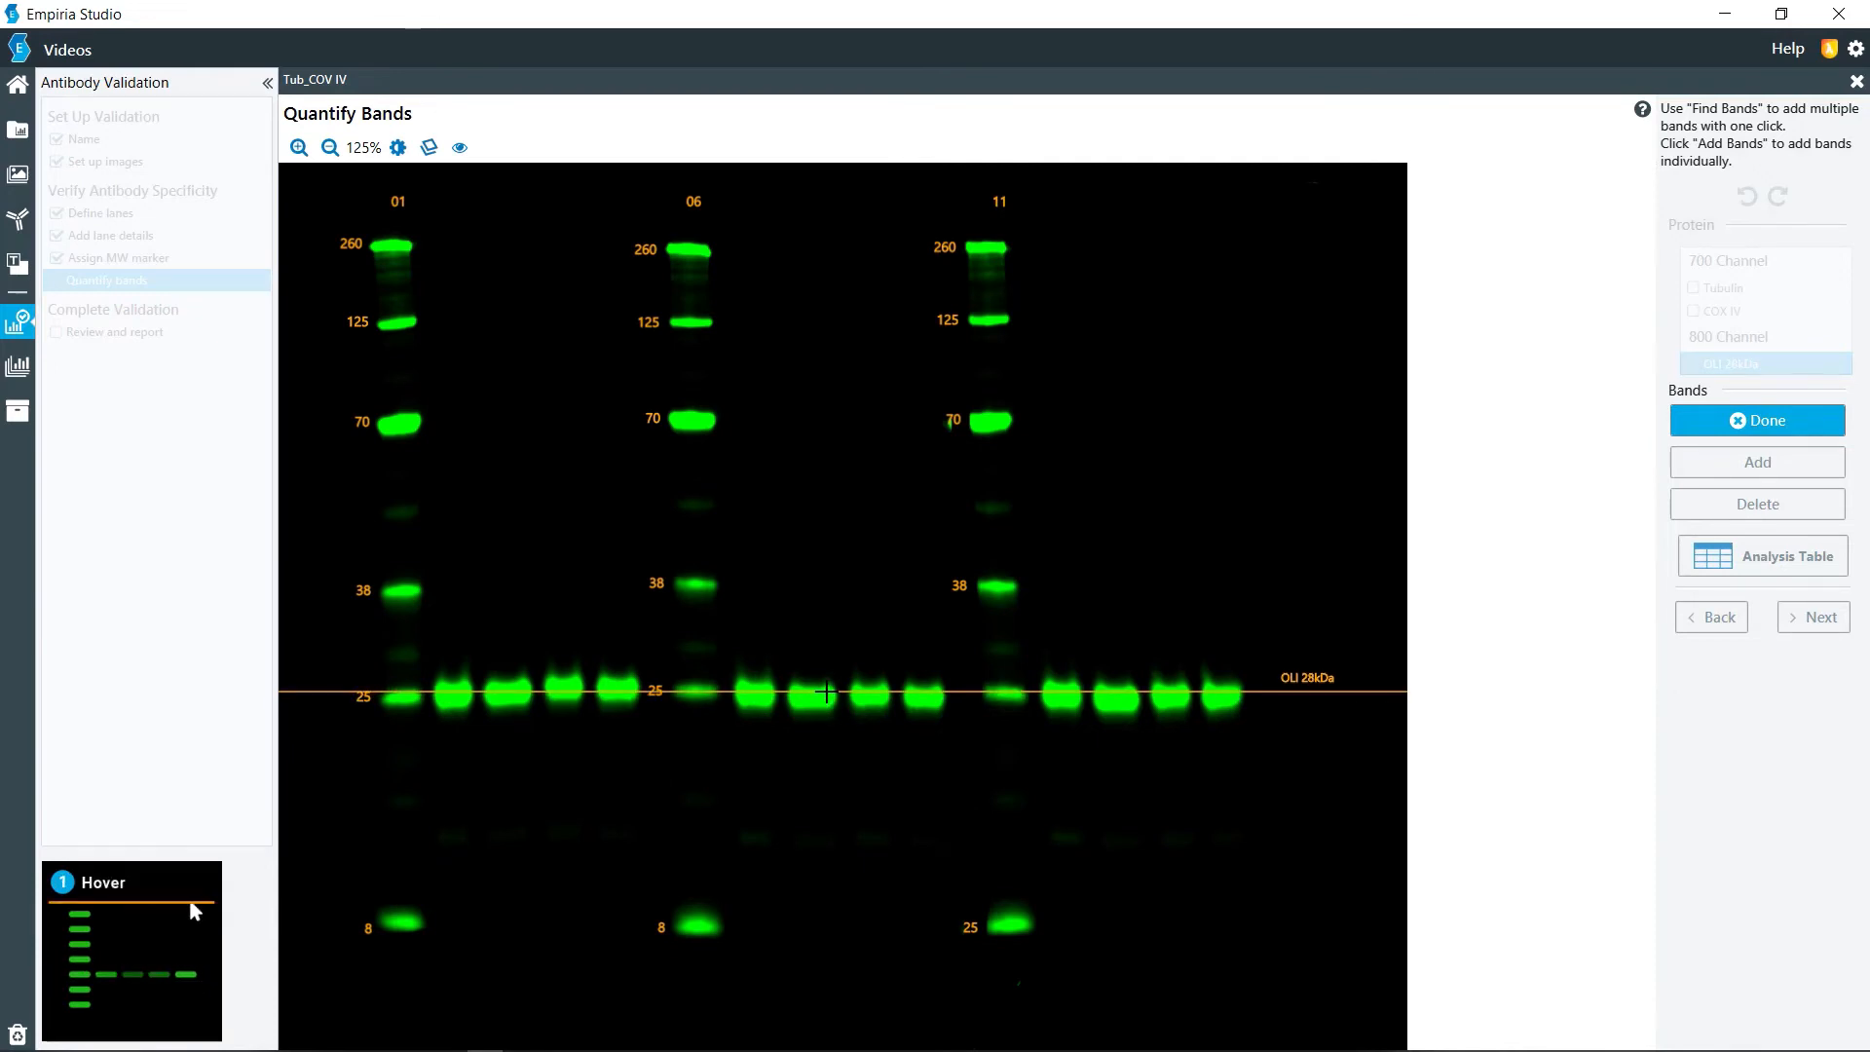
click(826, 693)
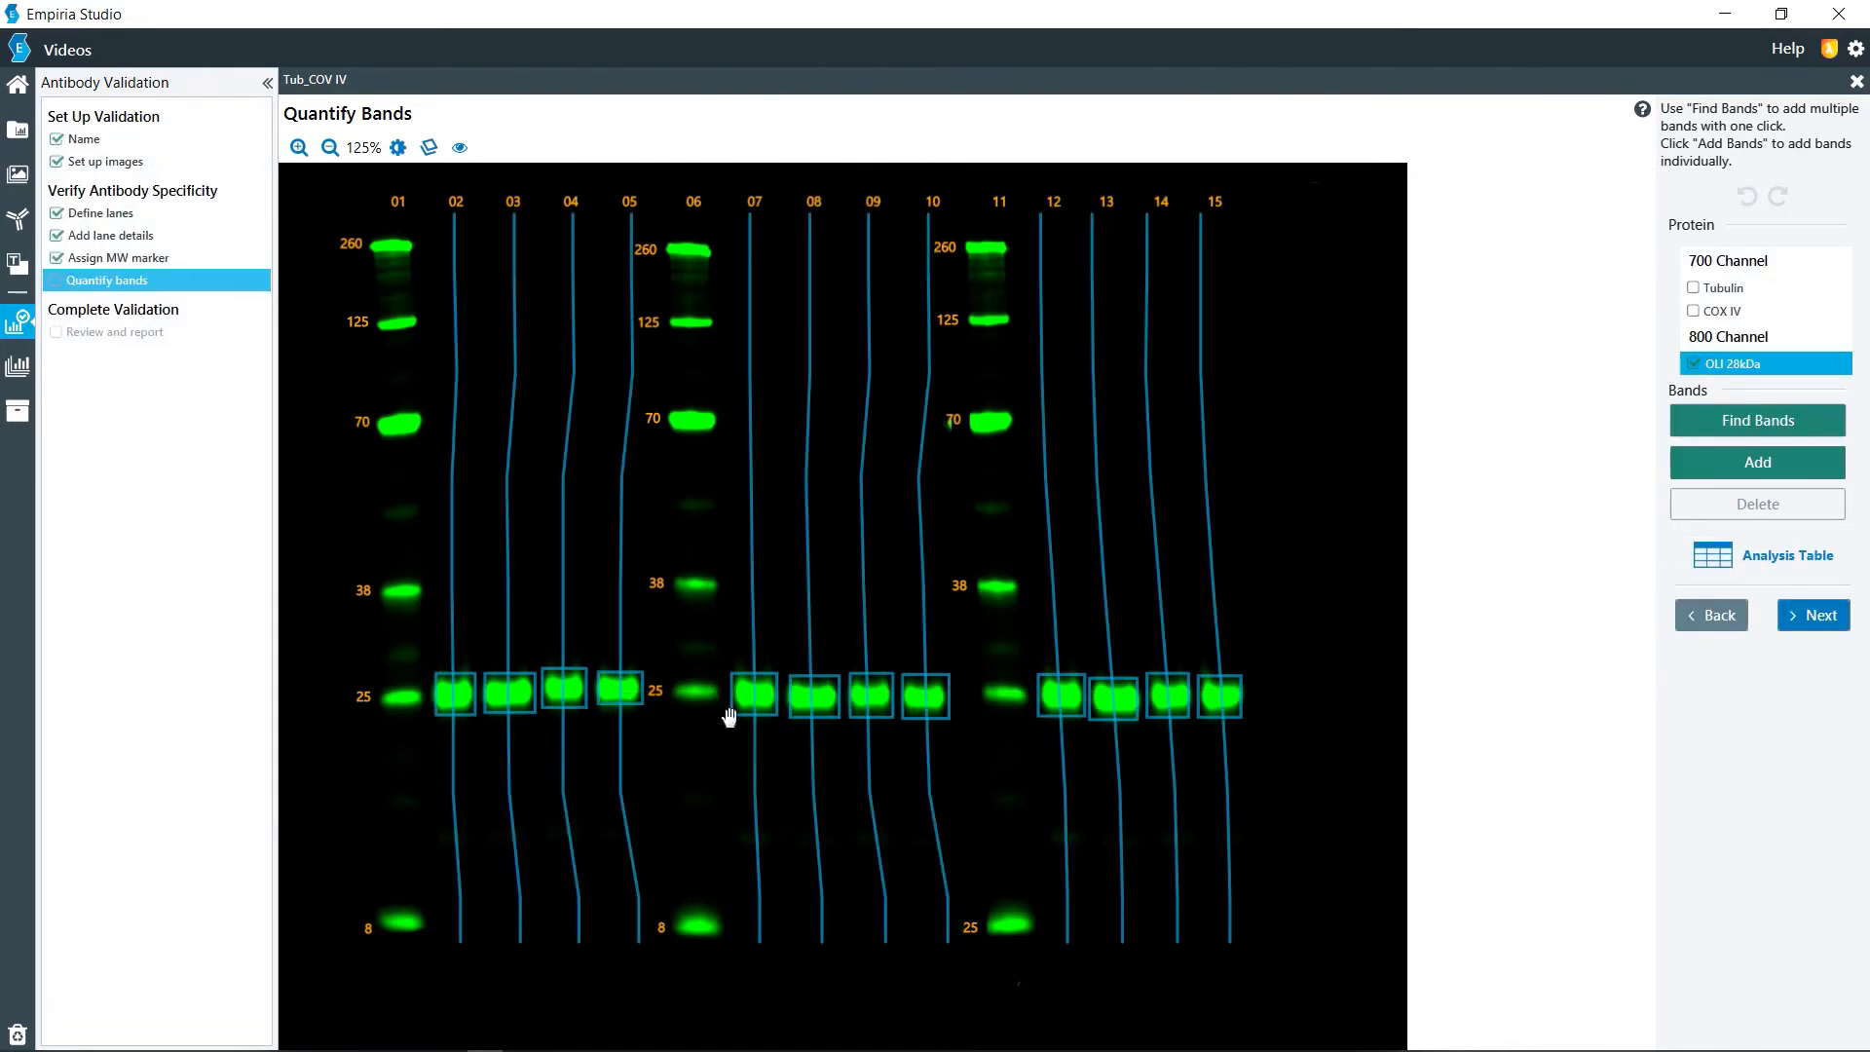
click(799, 704)
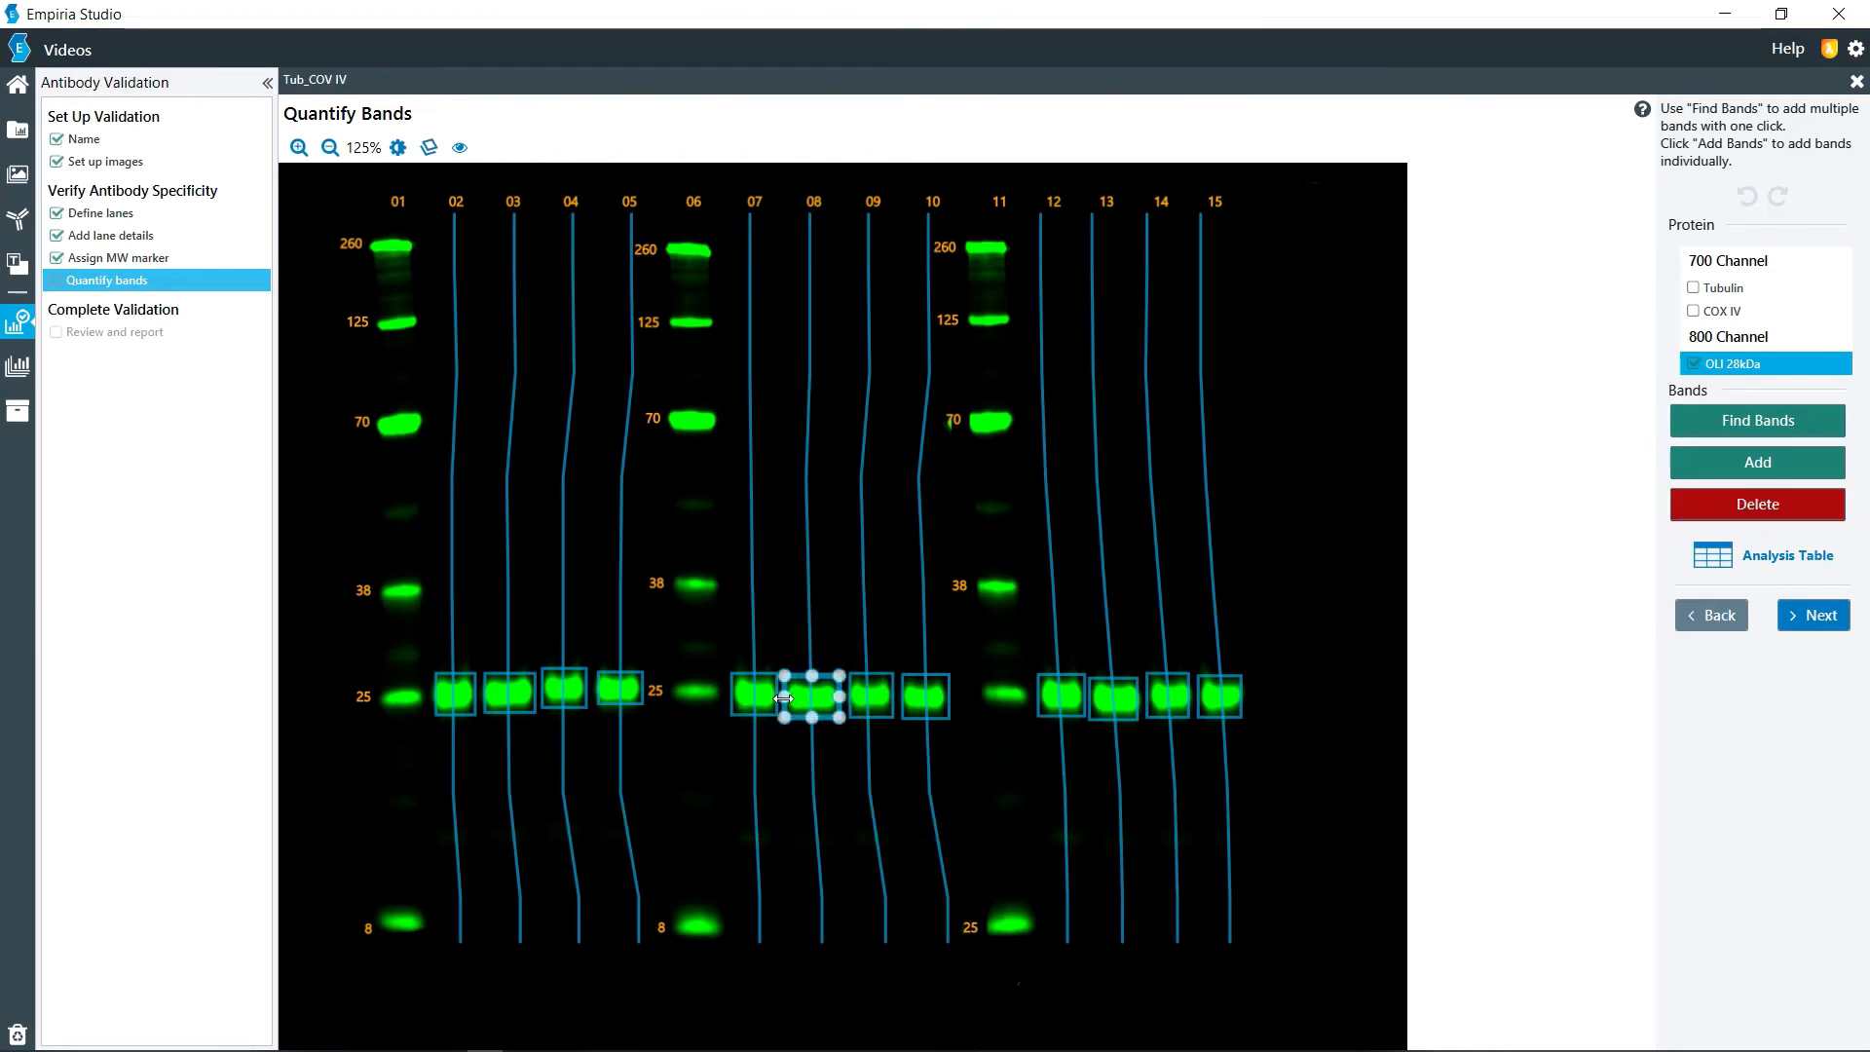
drag(784, 698, 787, 698)
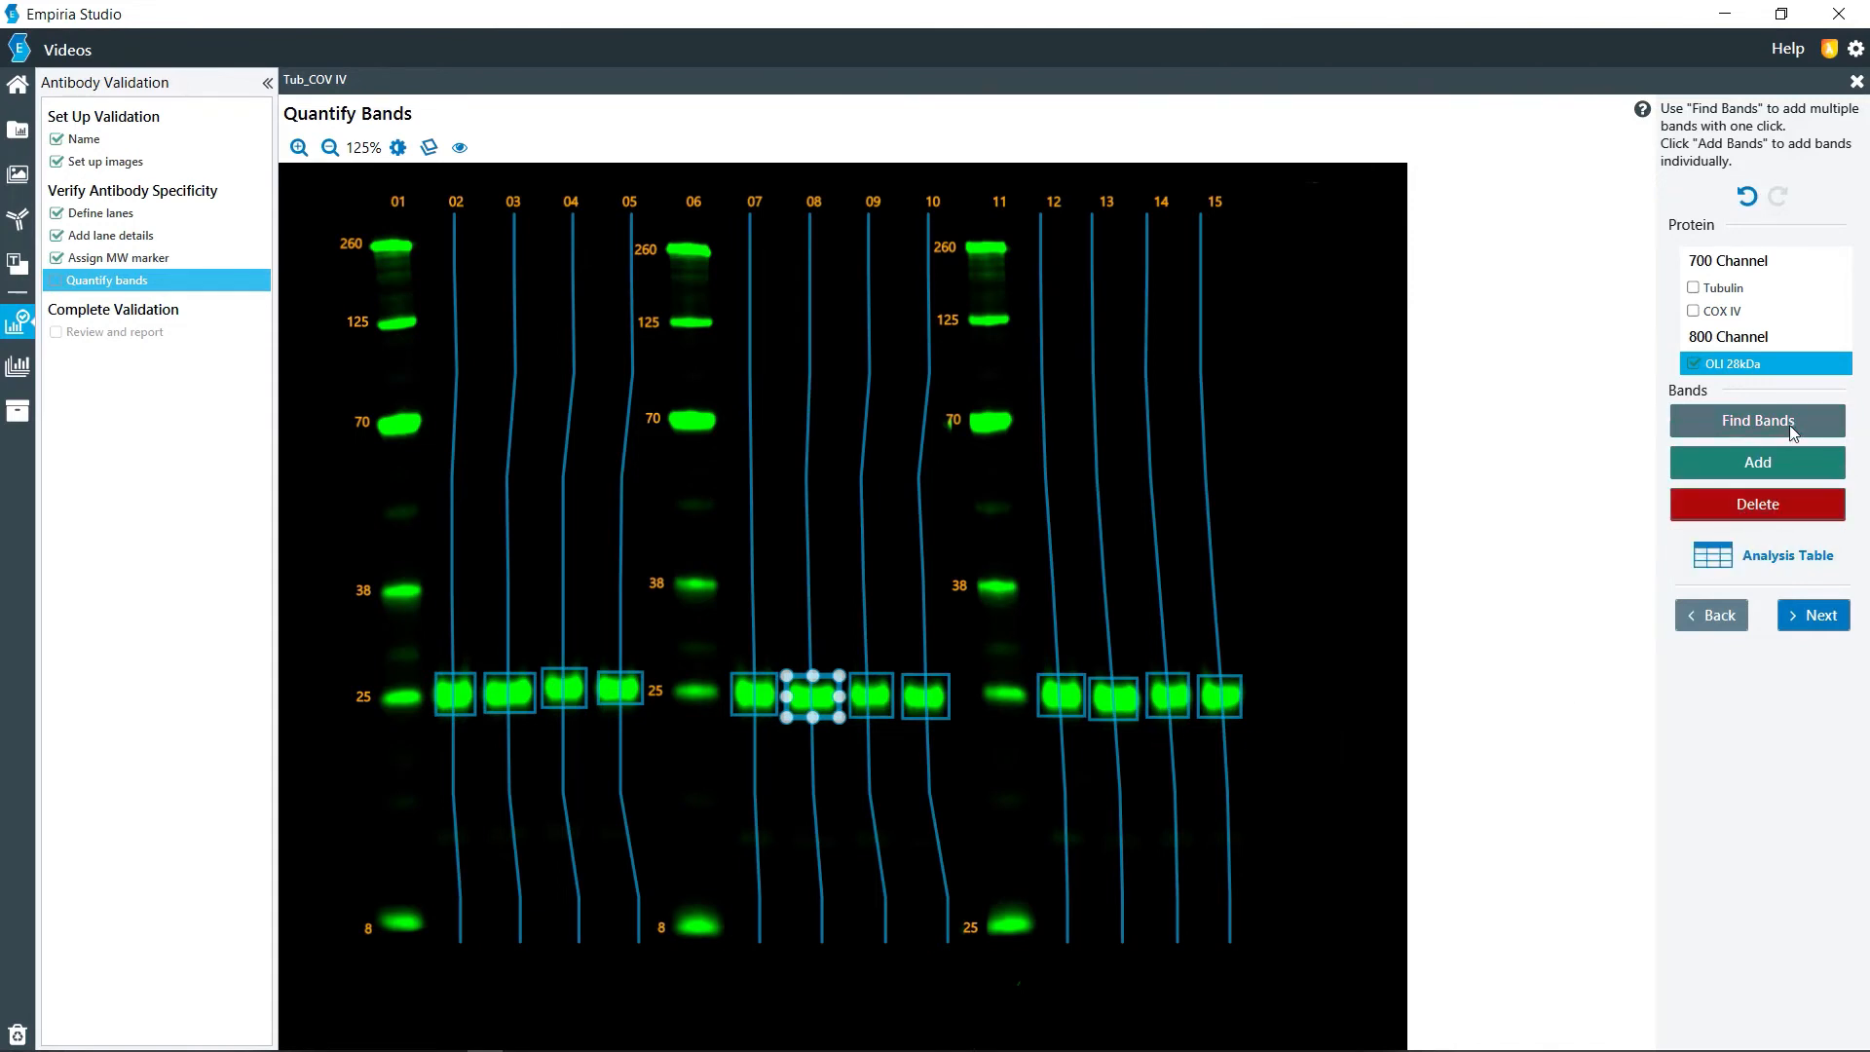
Find the Tubulin bands across the sample lanes in the 700 channel, just above the 50 marker.
click(1727, 289)
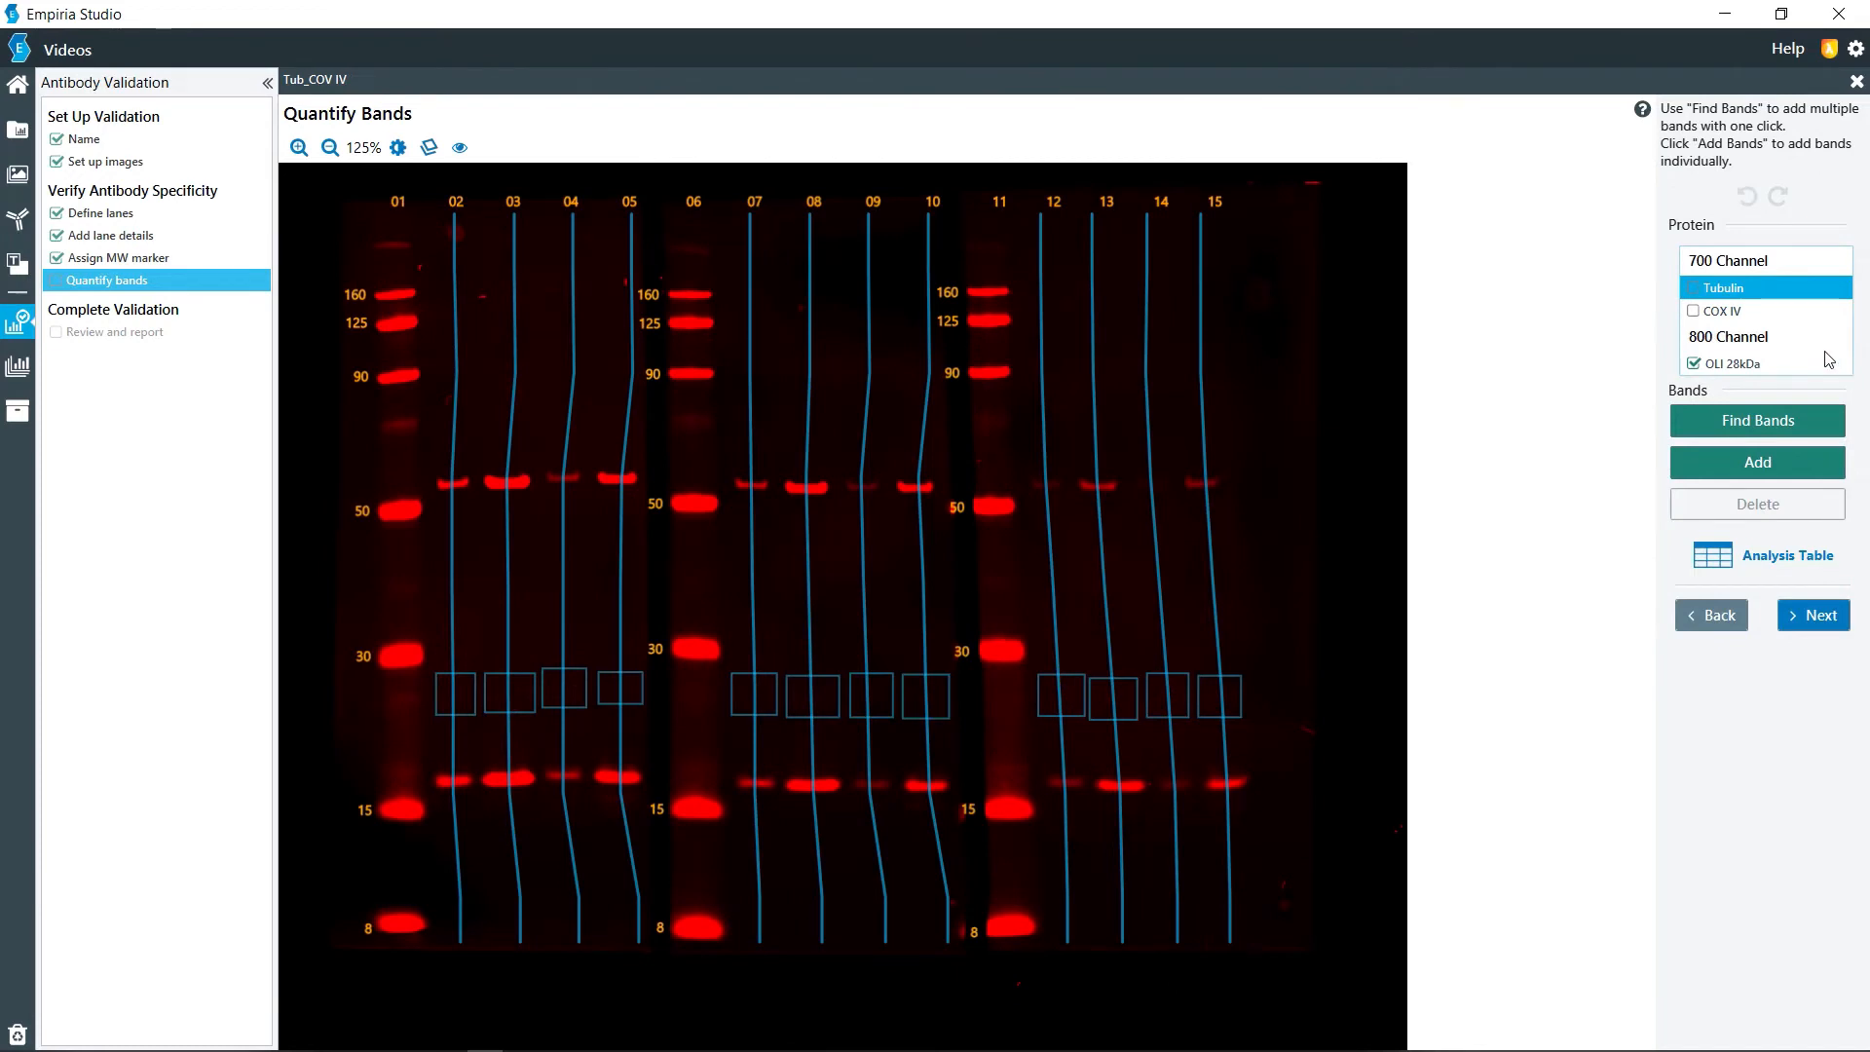
click(1773, 413)
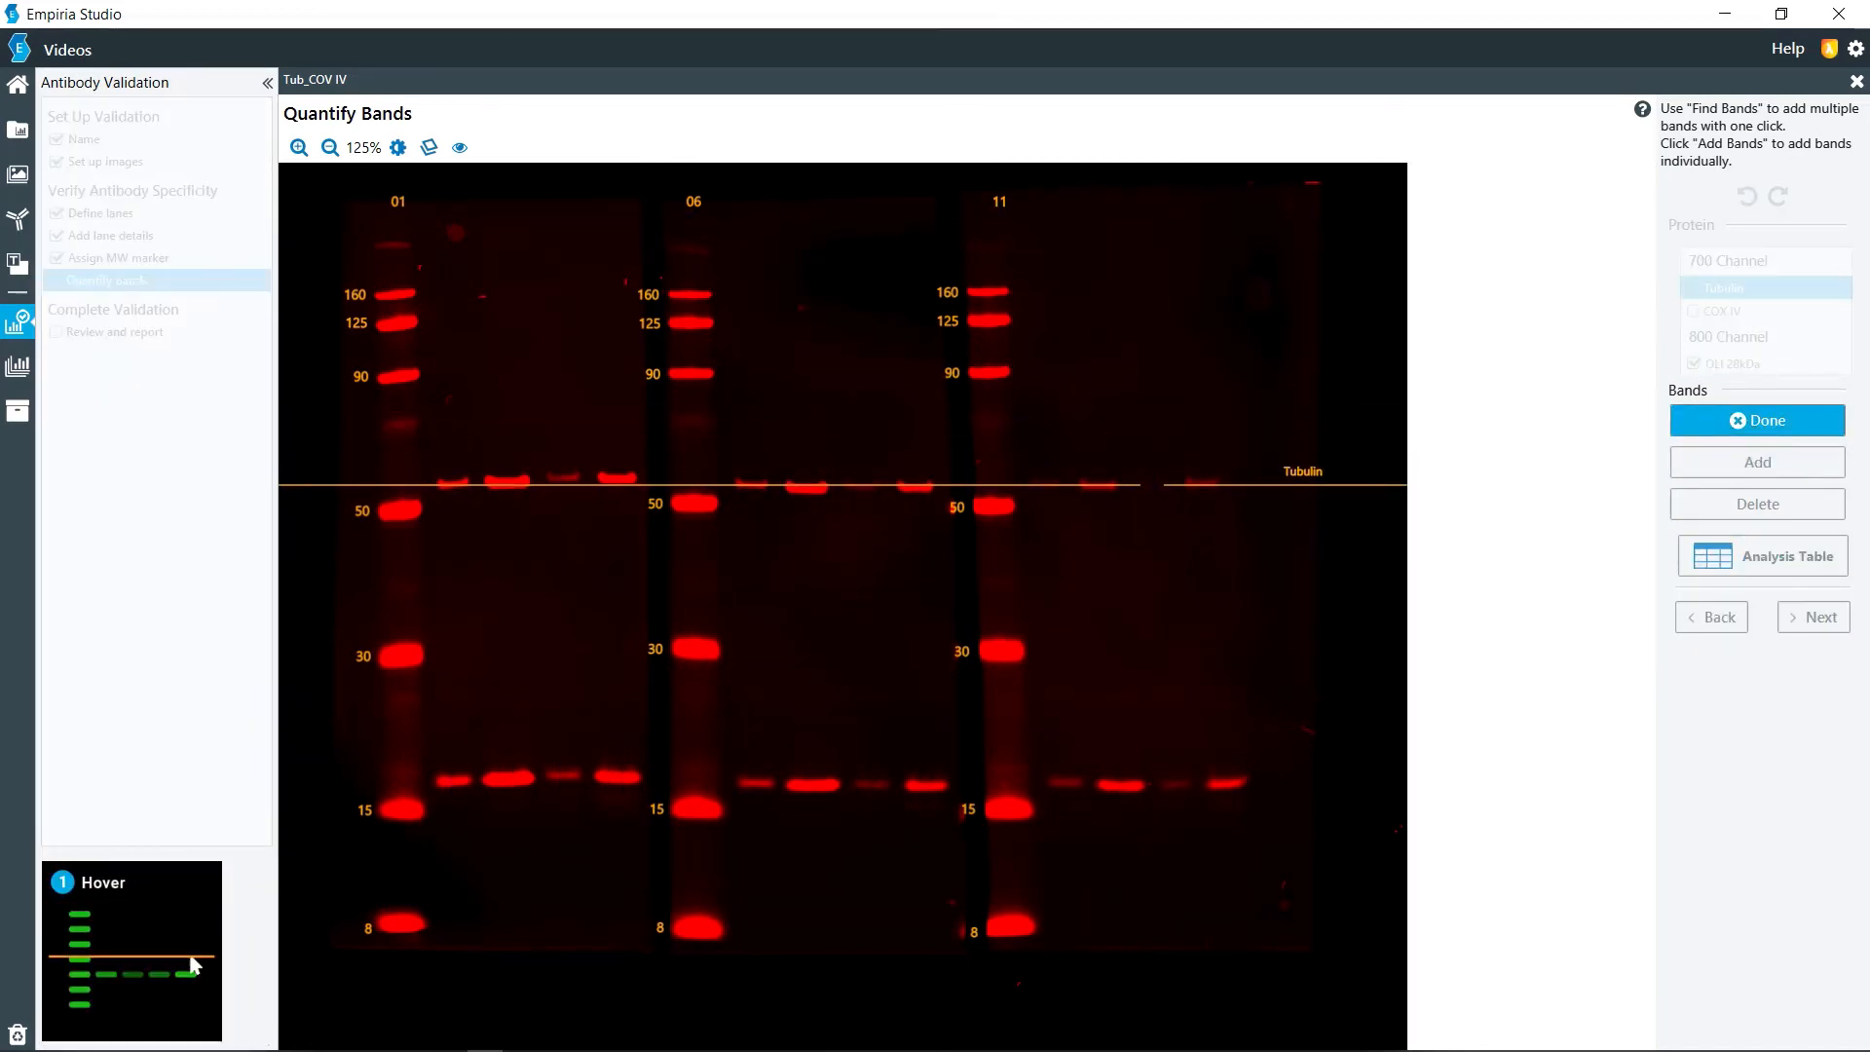
click(1152, 484)
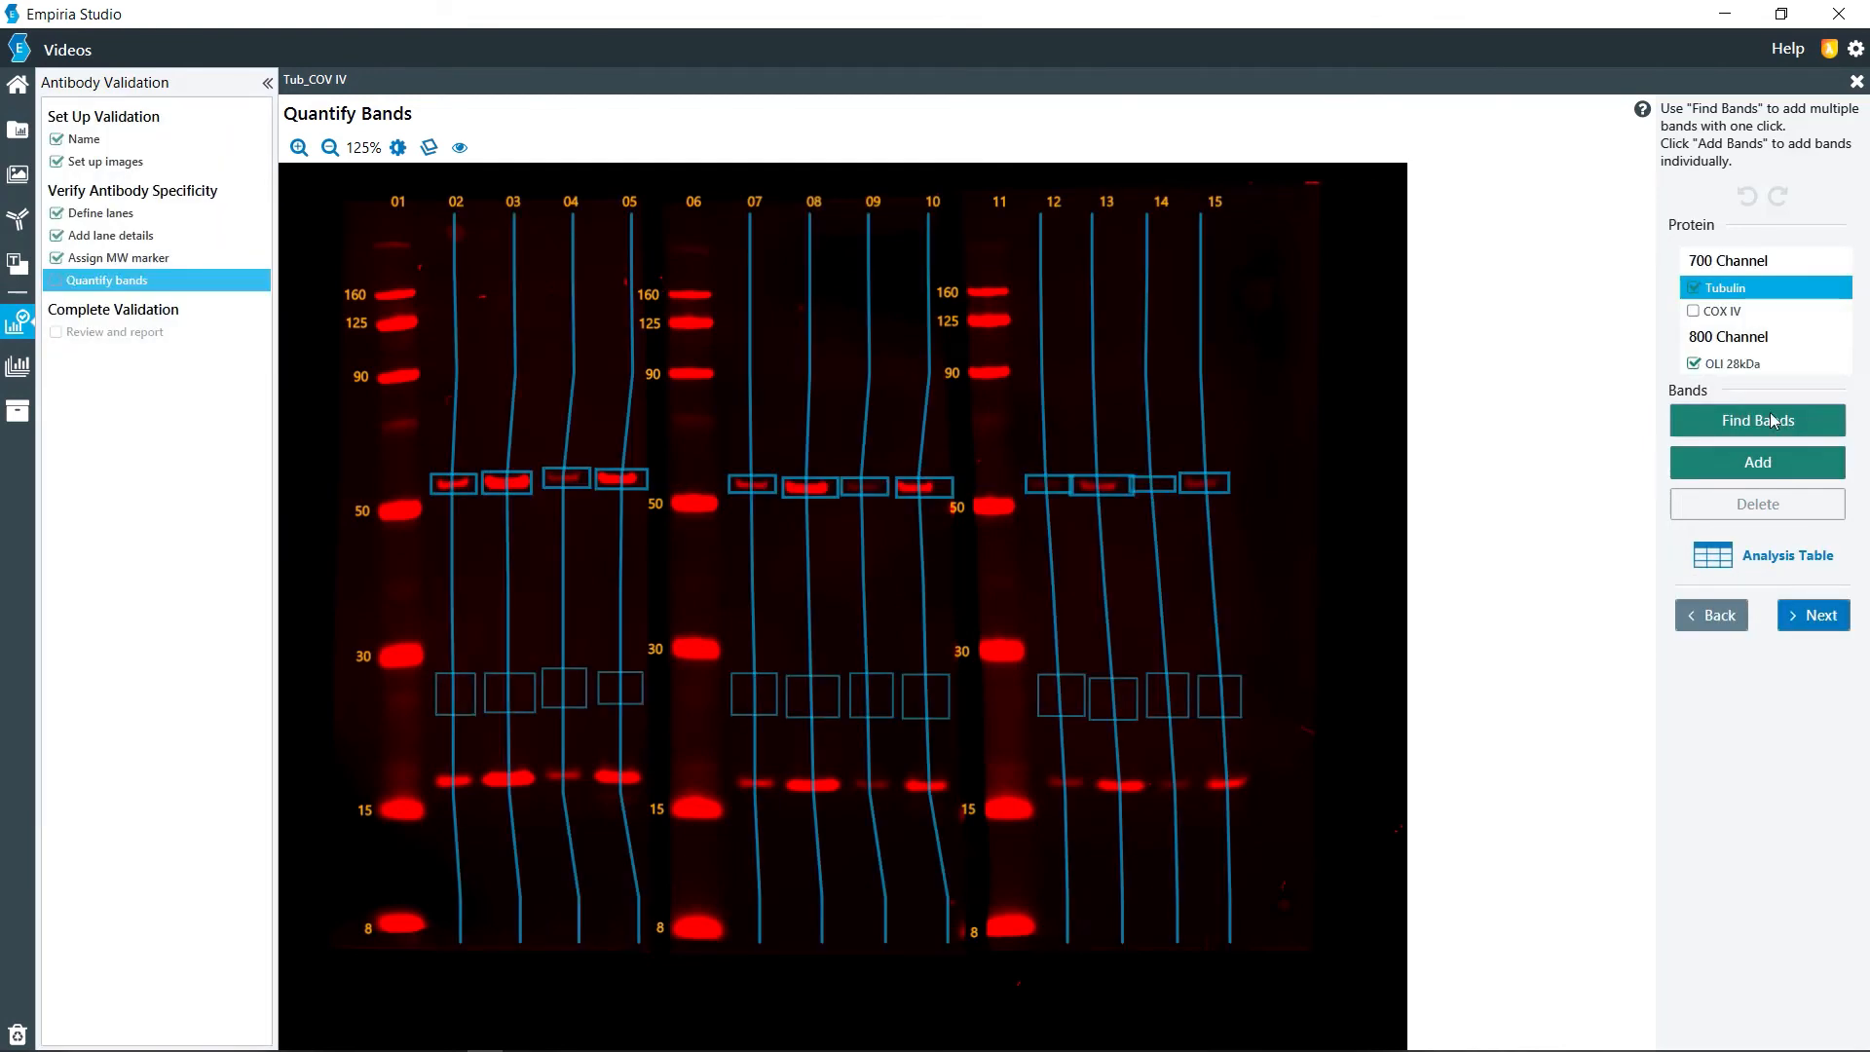
Find the COX IV bands across the sample lanes in the 700 channel, just above the 15 marker.
click(1738, 310)
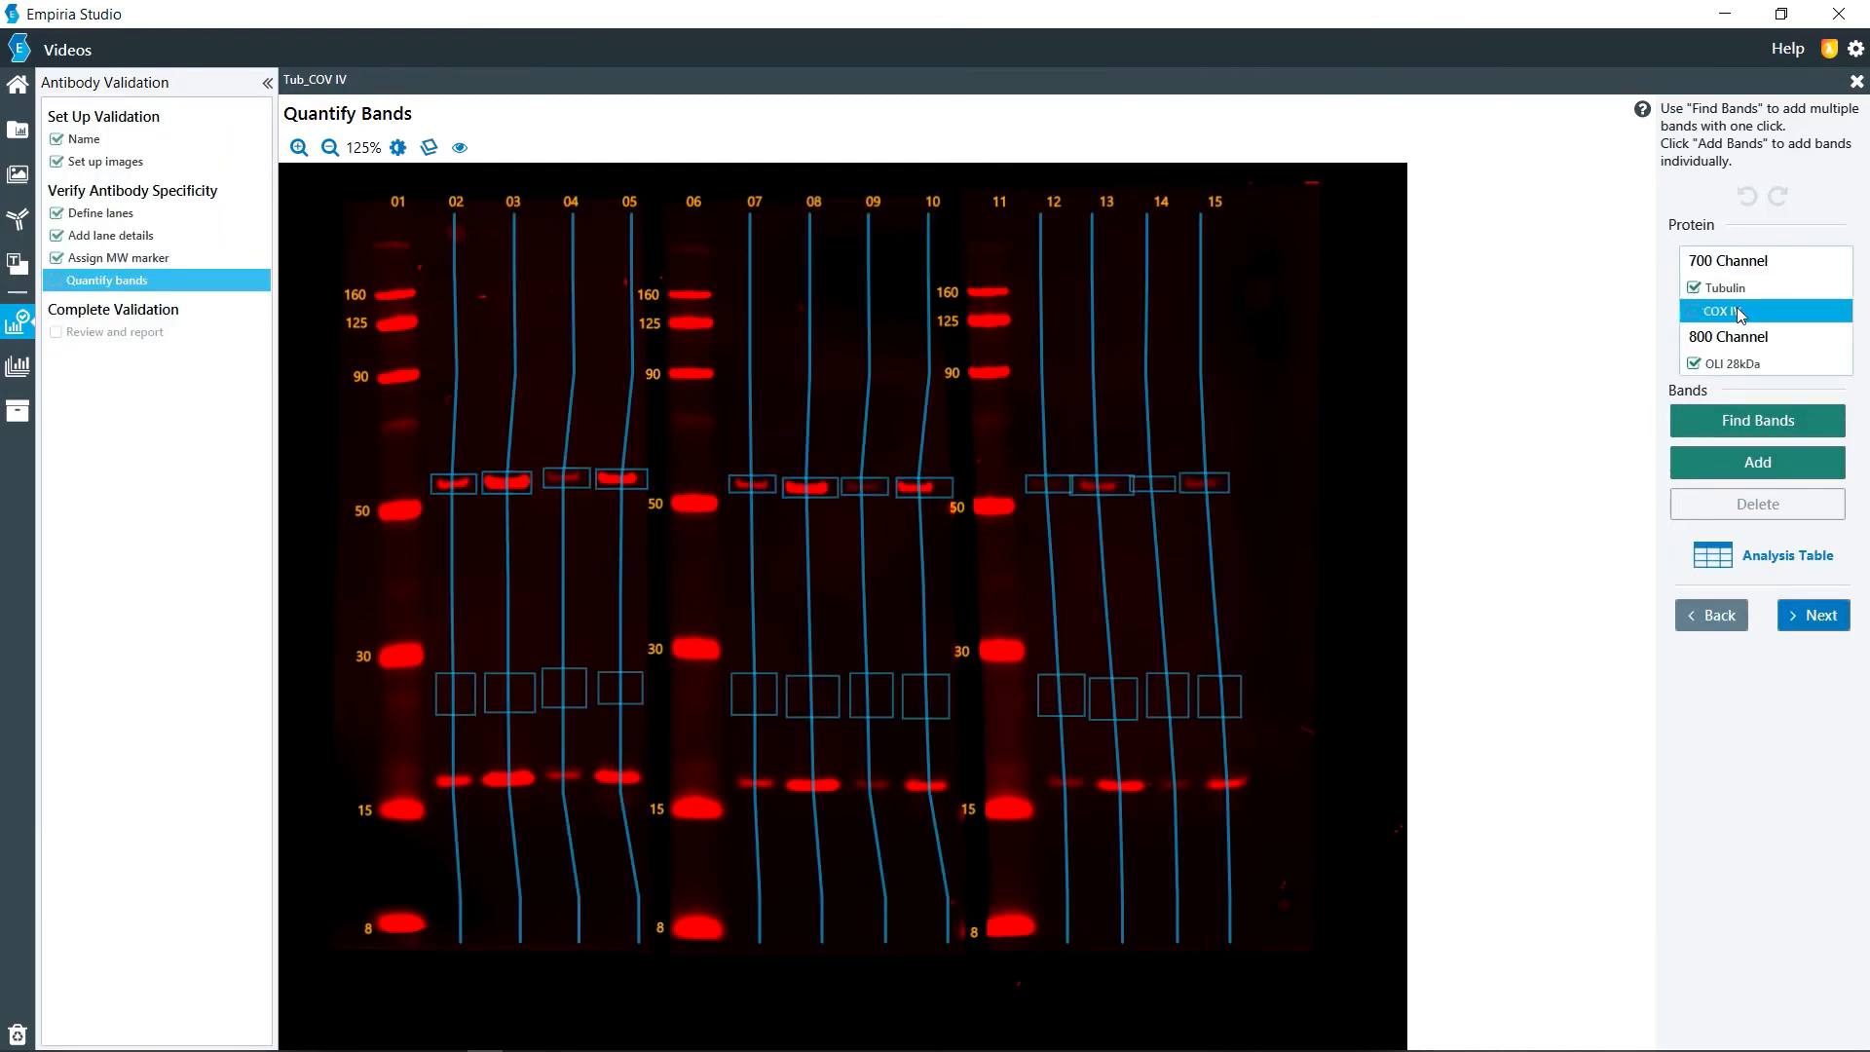
click(1735, 421)
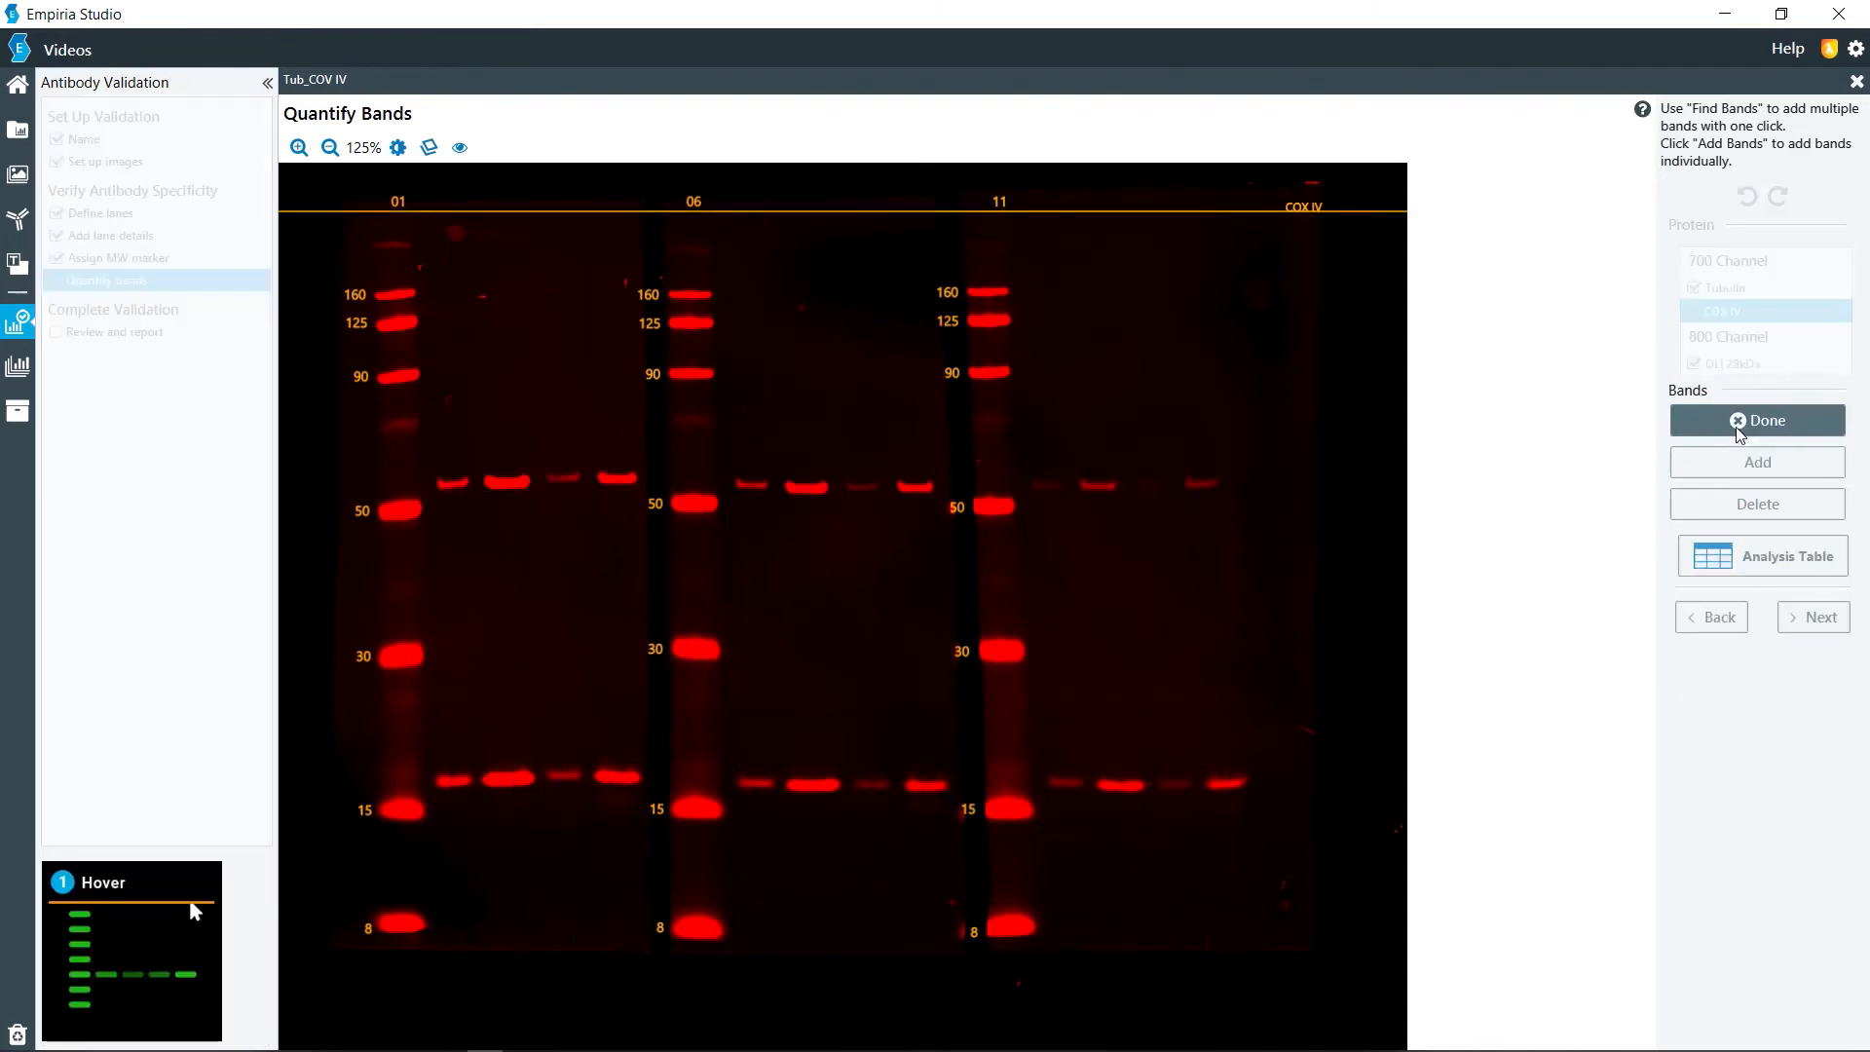
click(1098, 782)
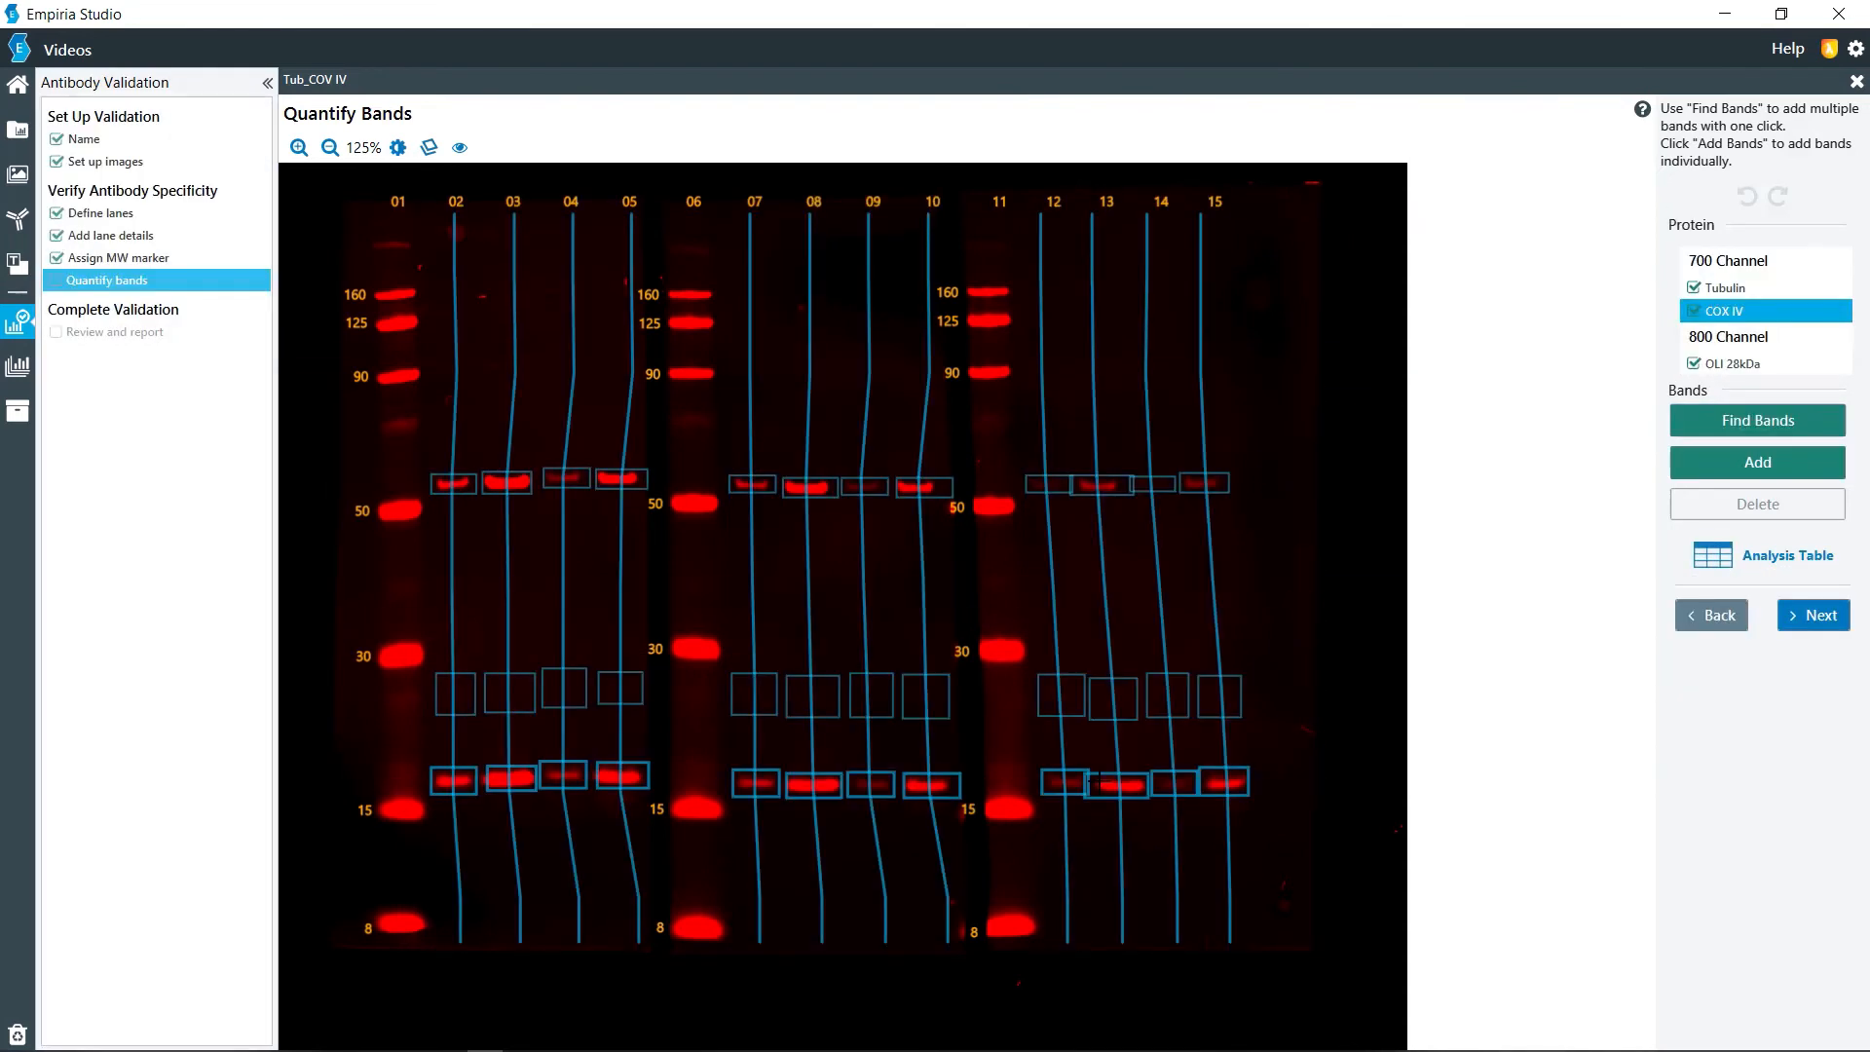
Select the COX IV band box in lane 03 and continue to the validation's review and report stage.
click(489, 778)
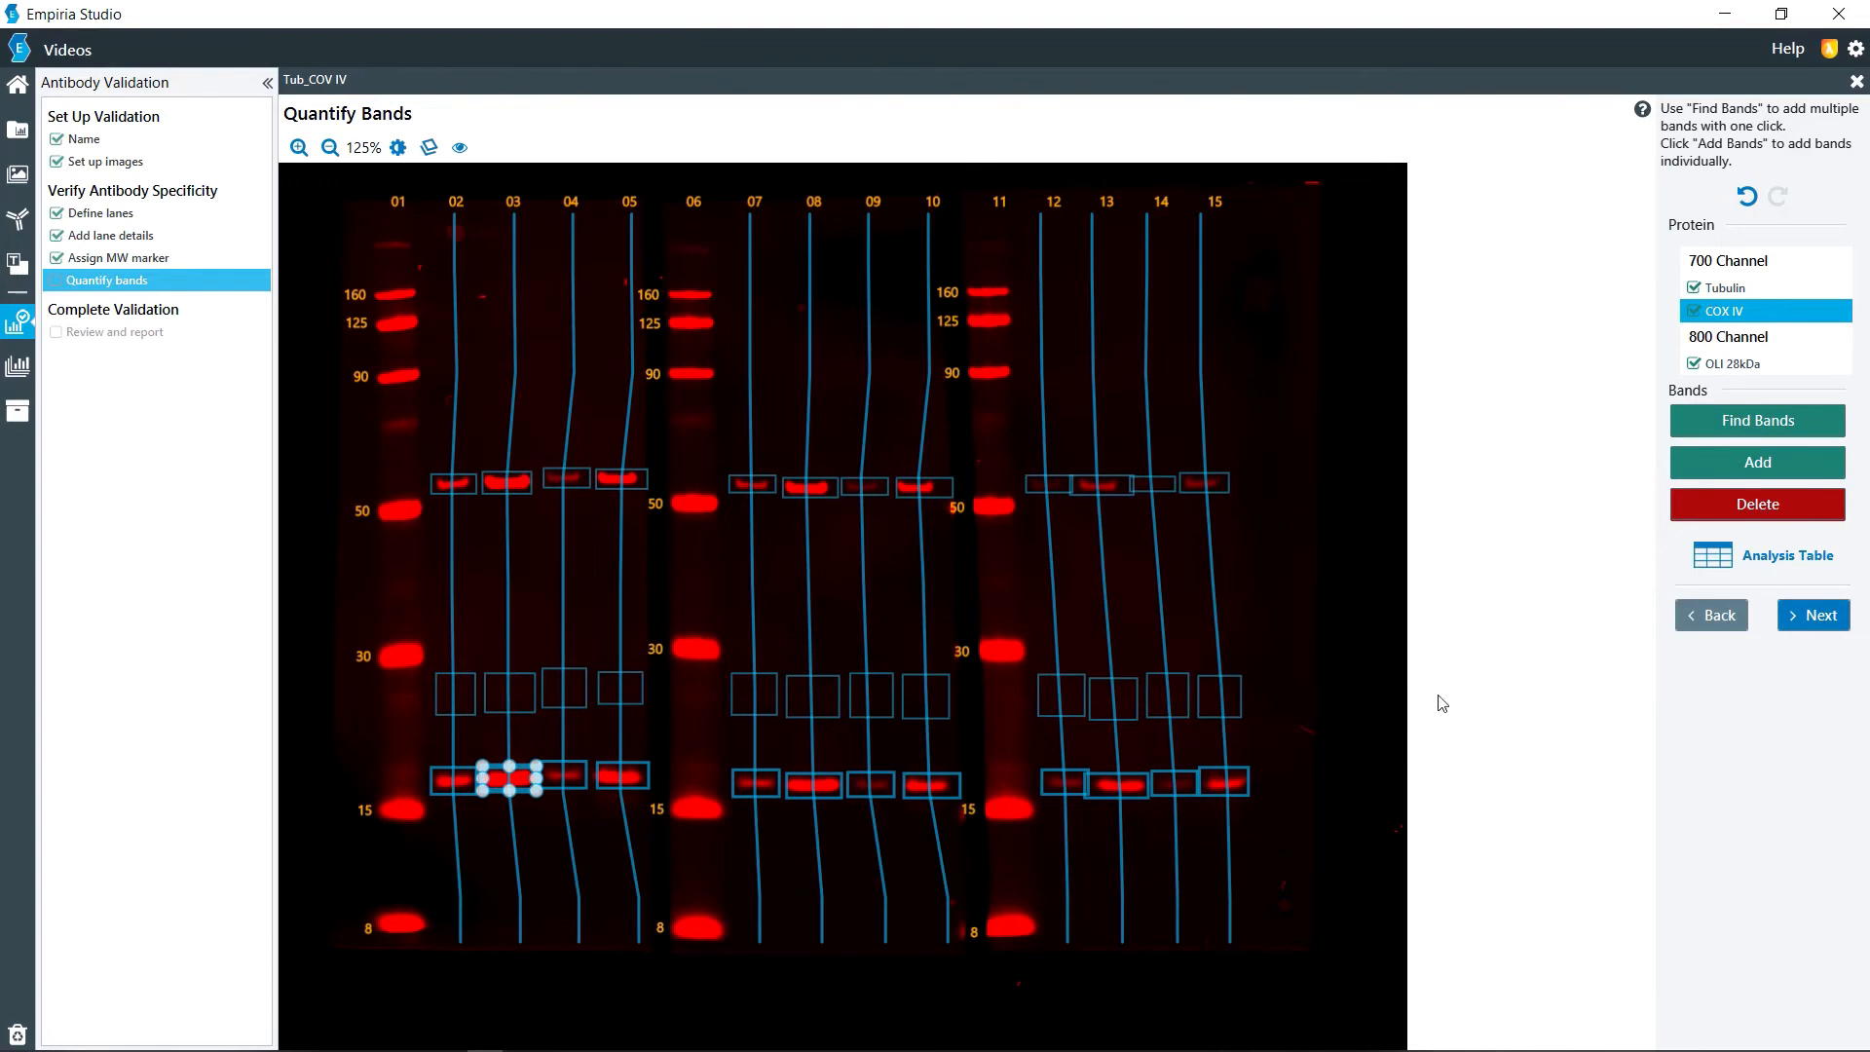
click(1819, 615)
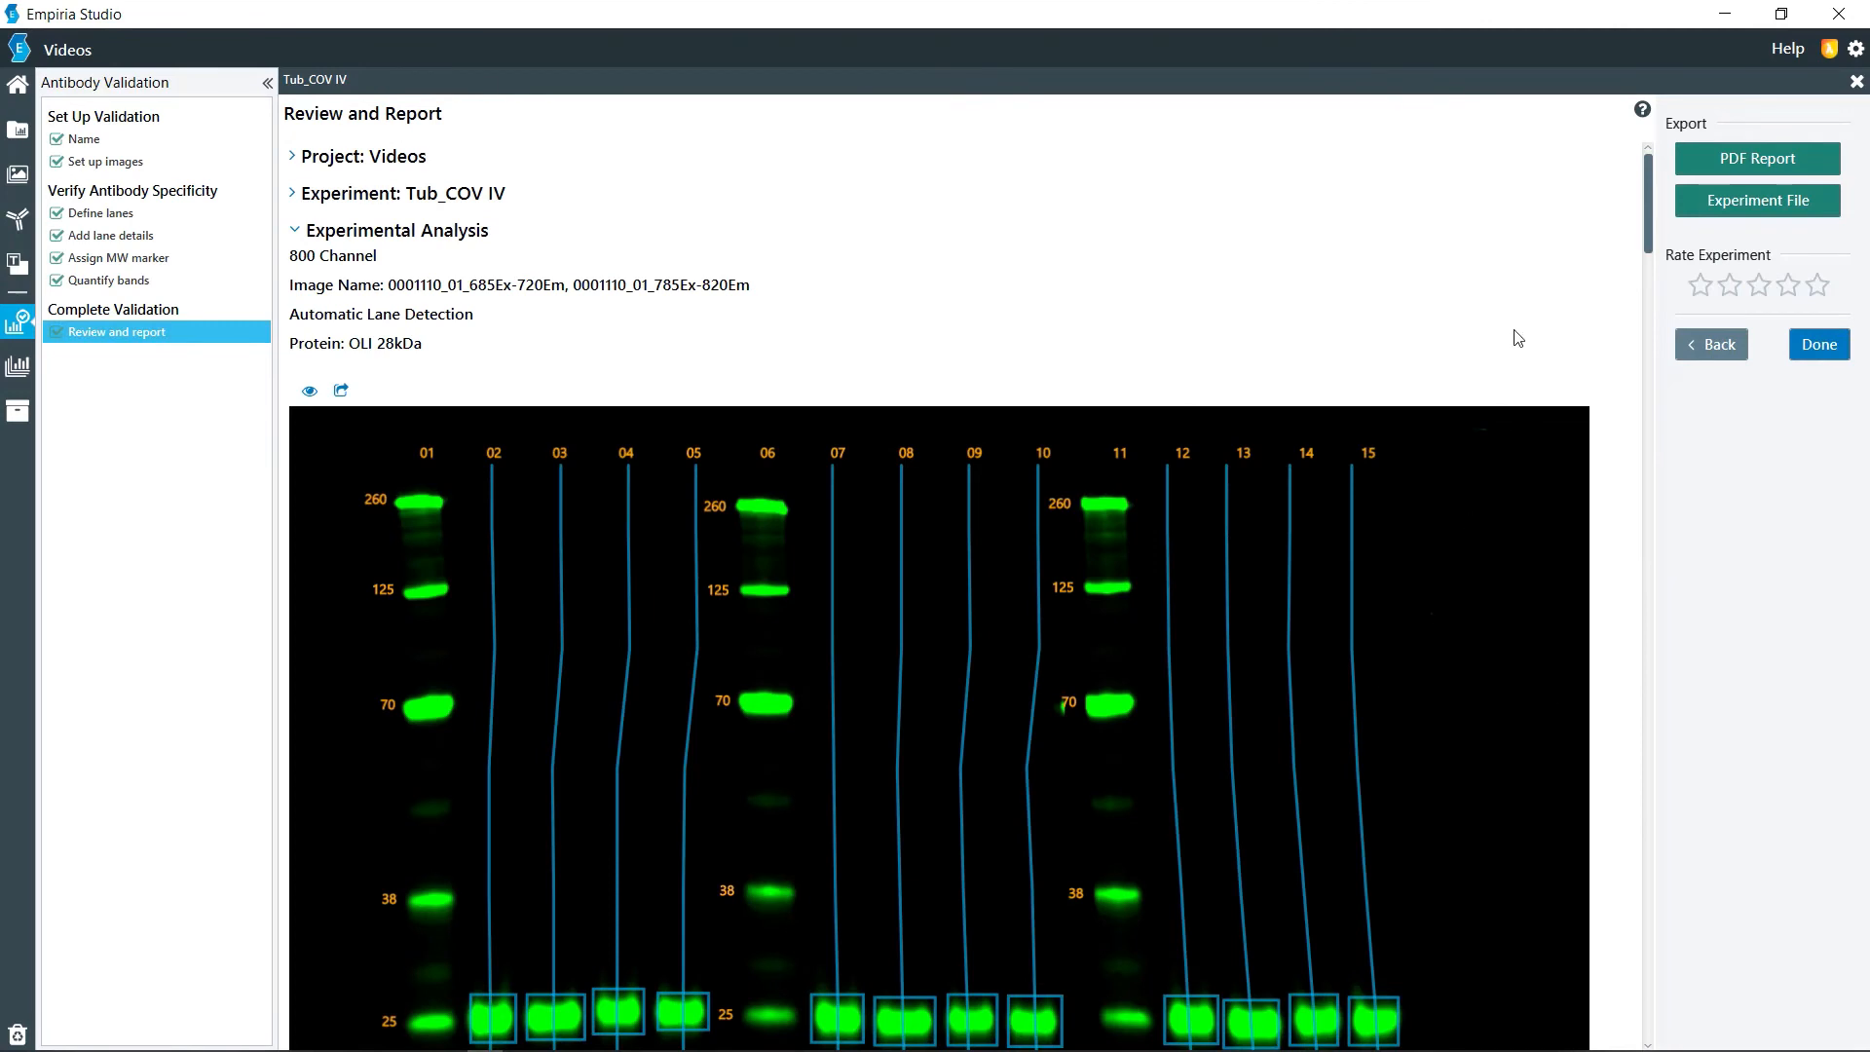
Review the report's blot images, analysis tables and antibody details for OLI 28kDa, Tubulin and COX IV.
scroll(943, 253, down, 7)
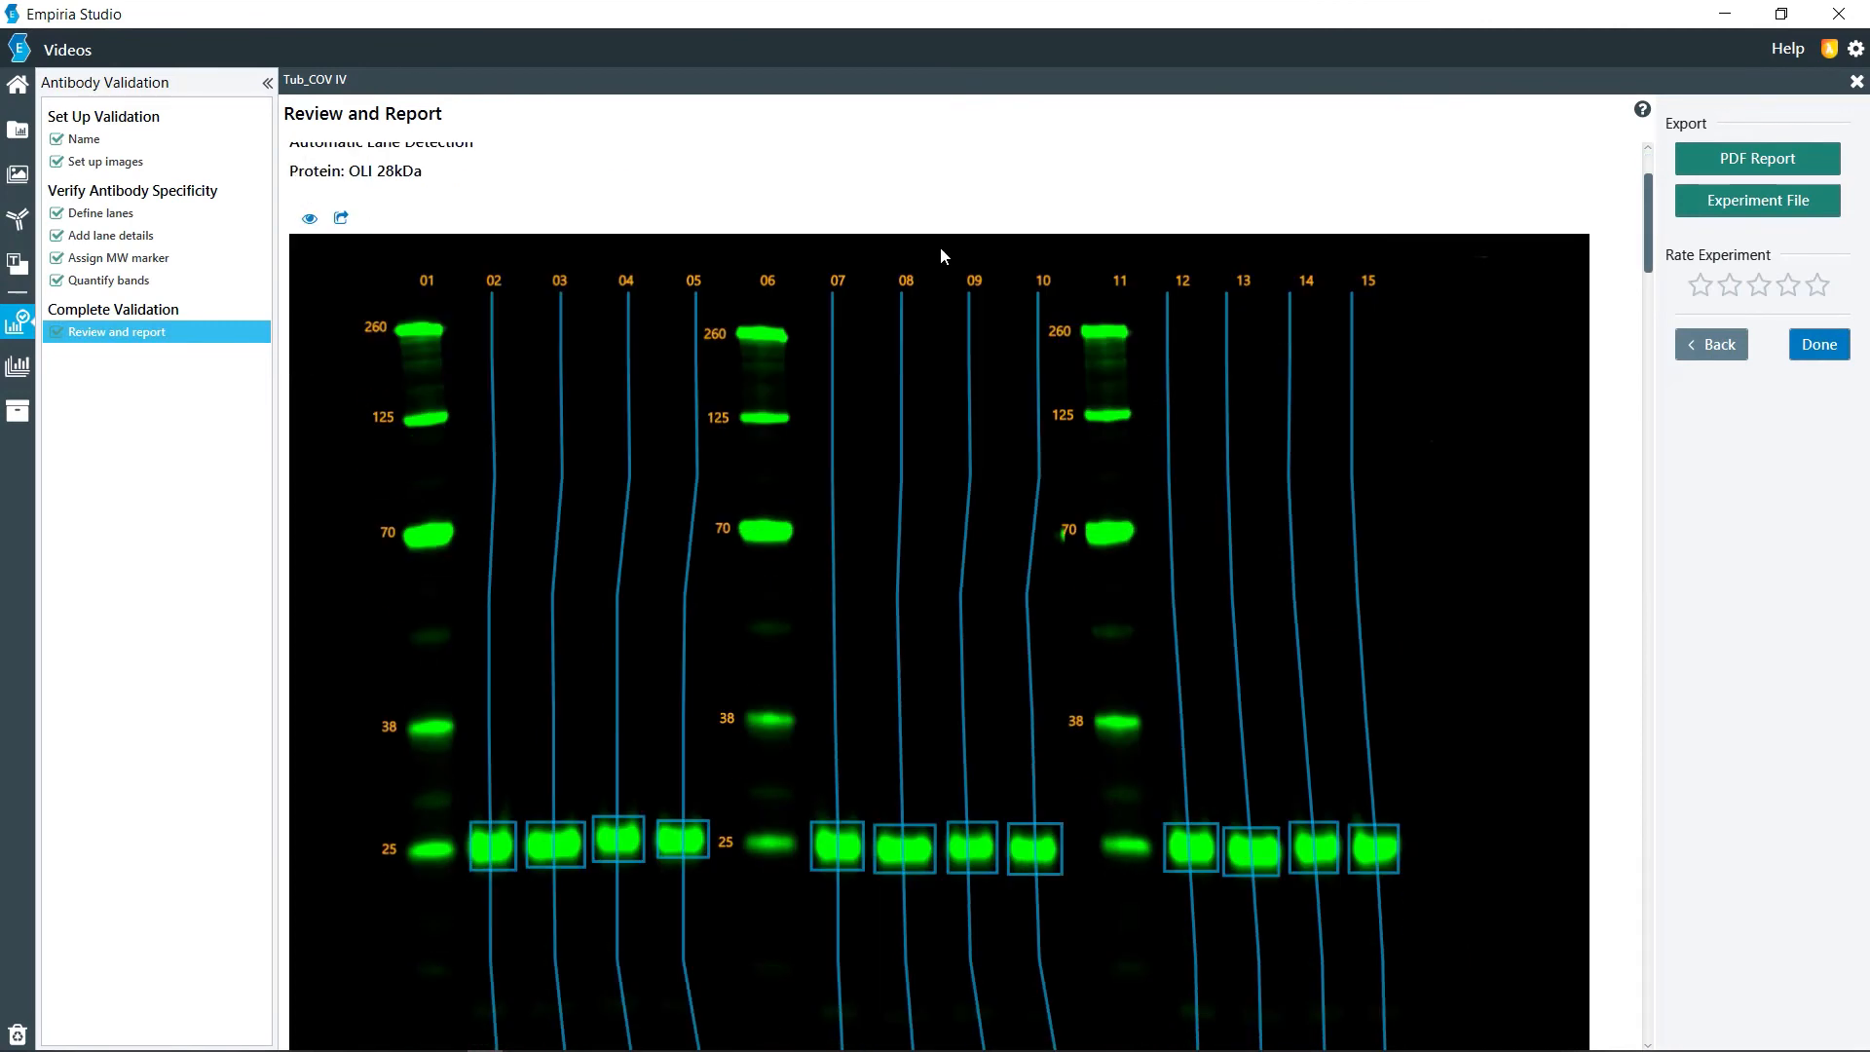
scroll(941, 258, down, 3)
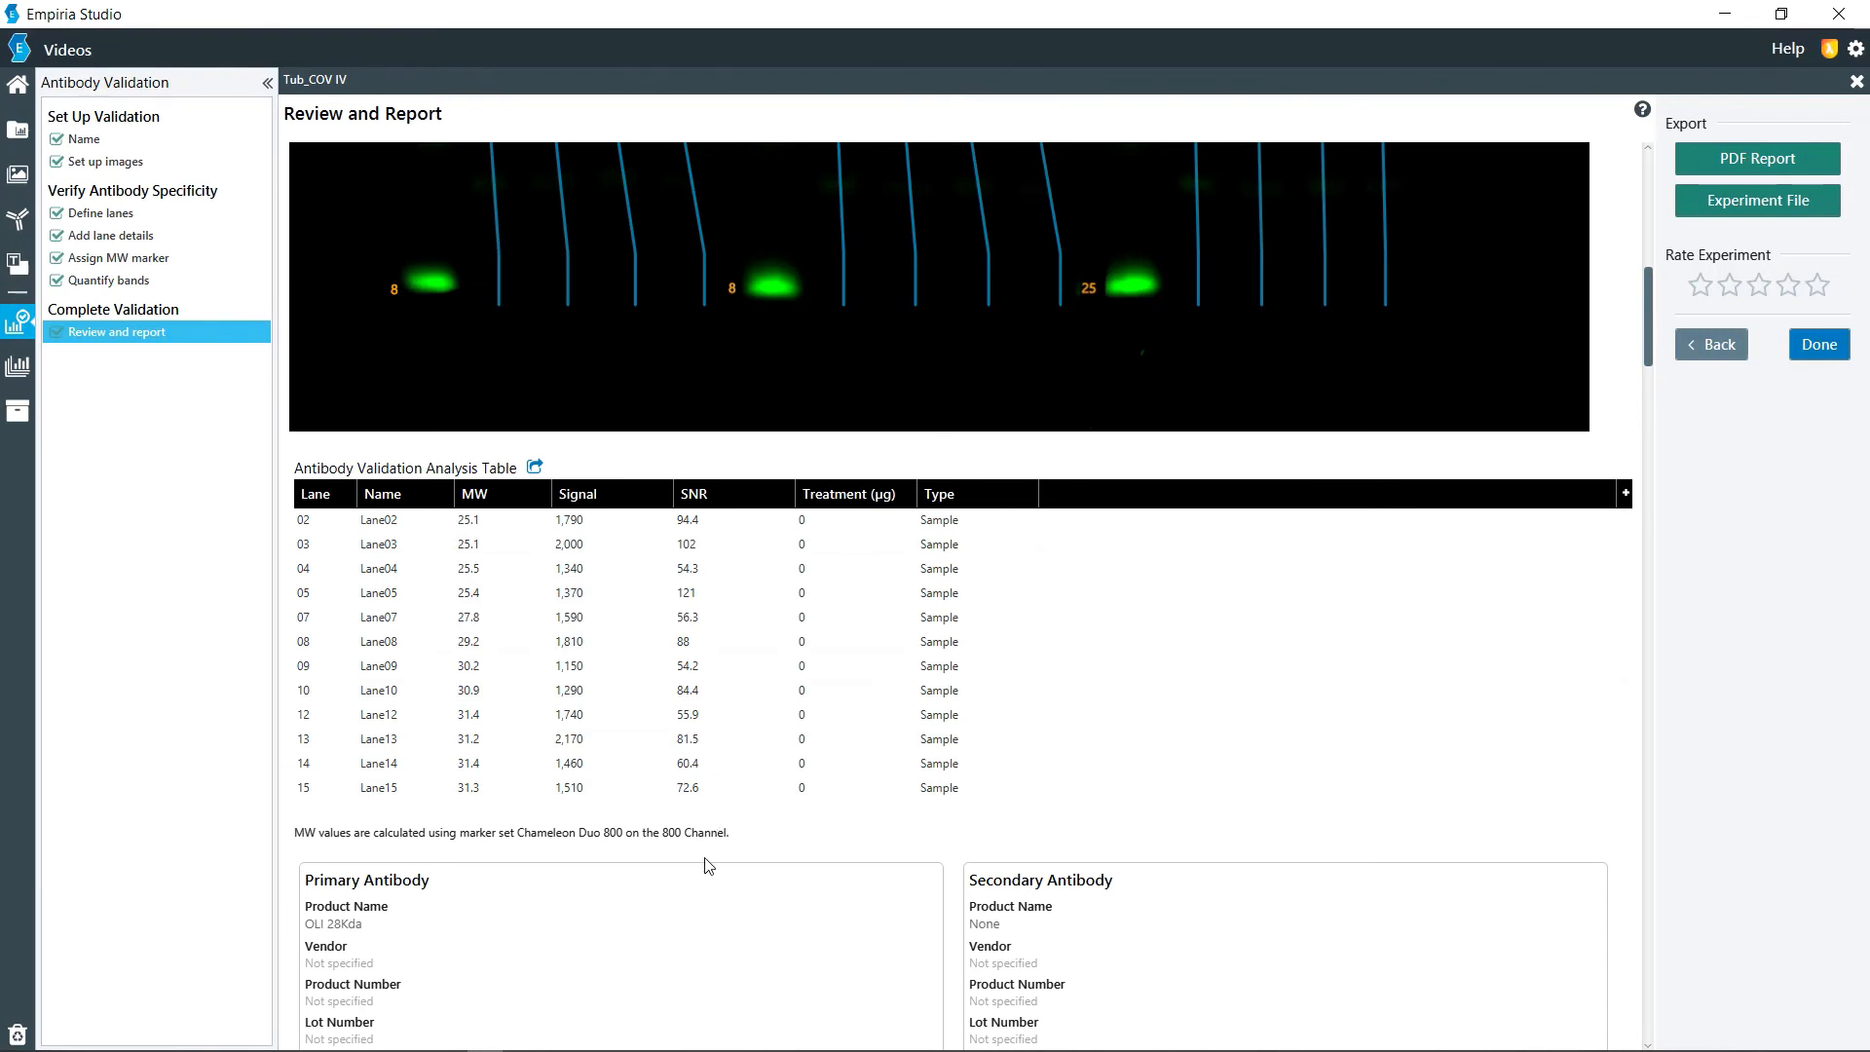
scroll(706, 866, down, 3)
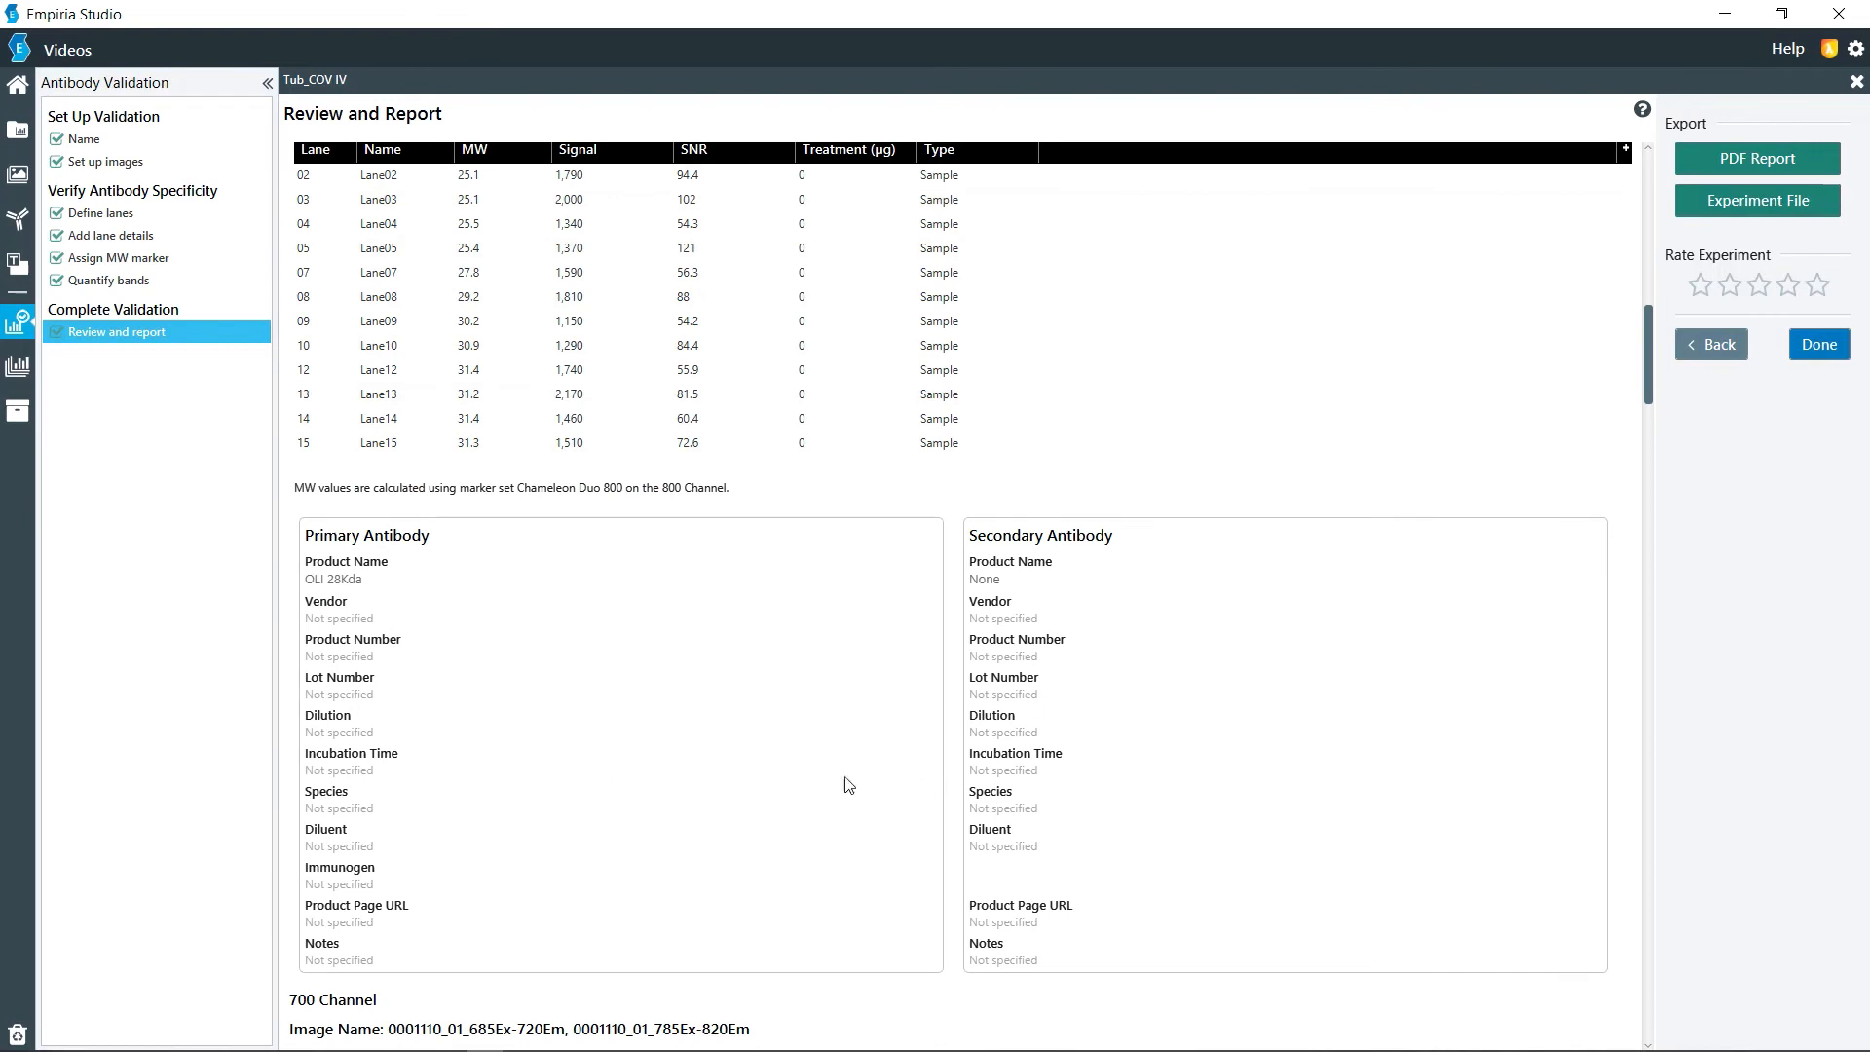
scroll(867, 784, down, 2)
scroll(869, 787, down, 5)
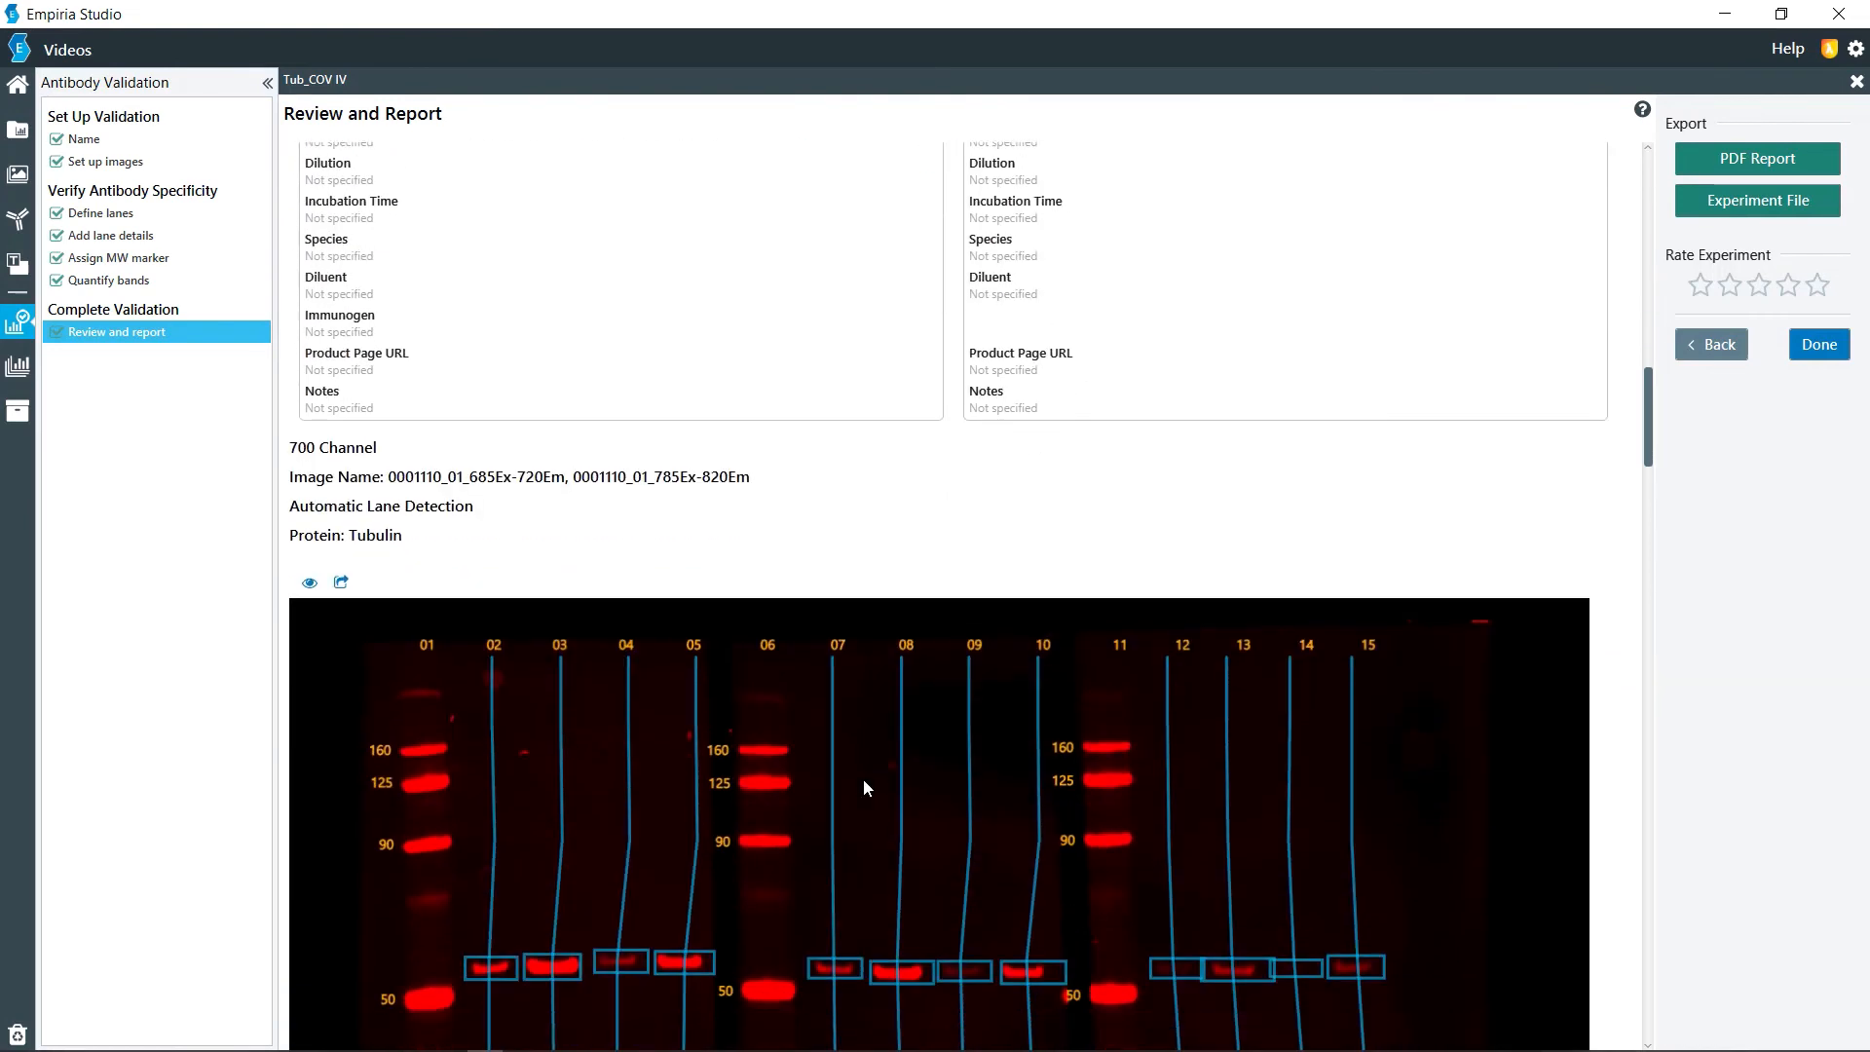
scroll(863, 779, down, 3)
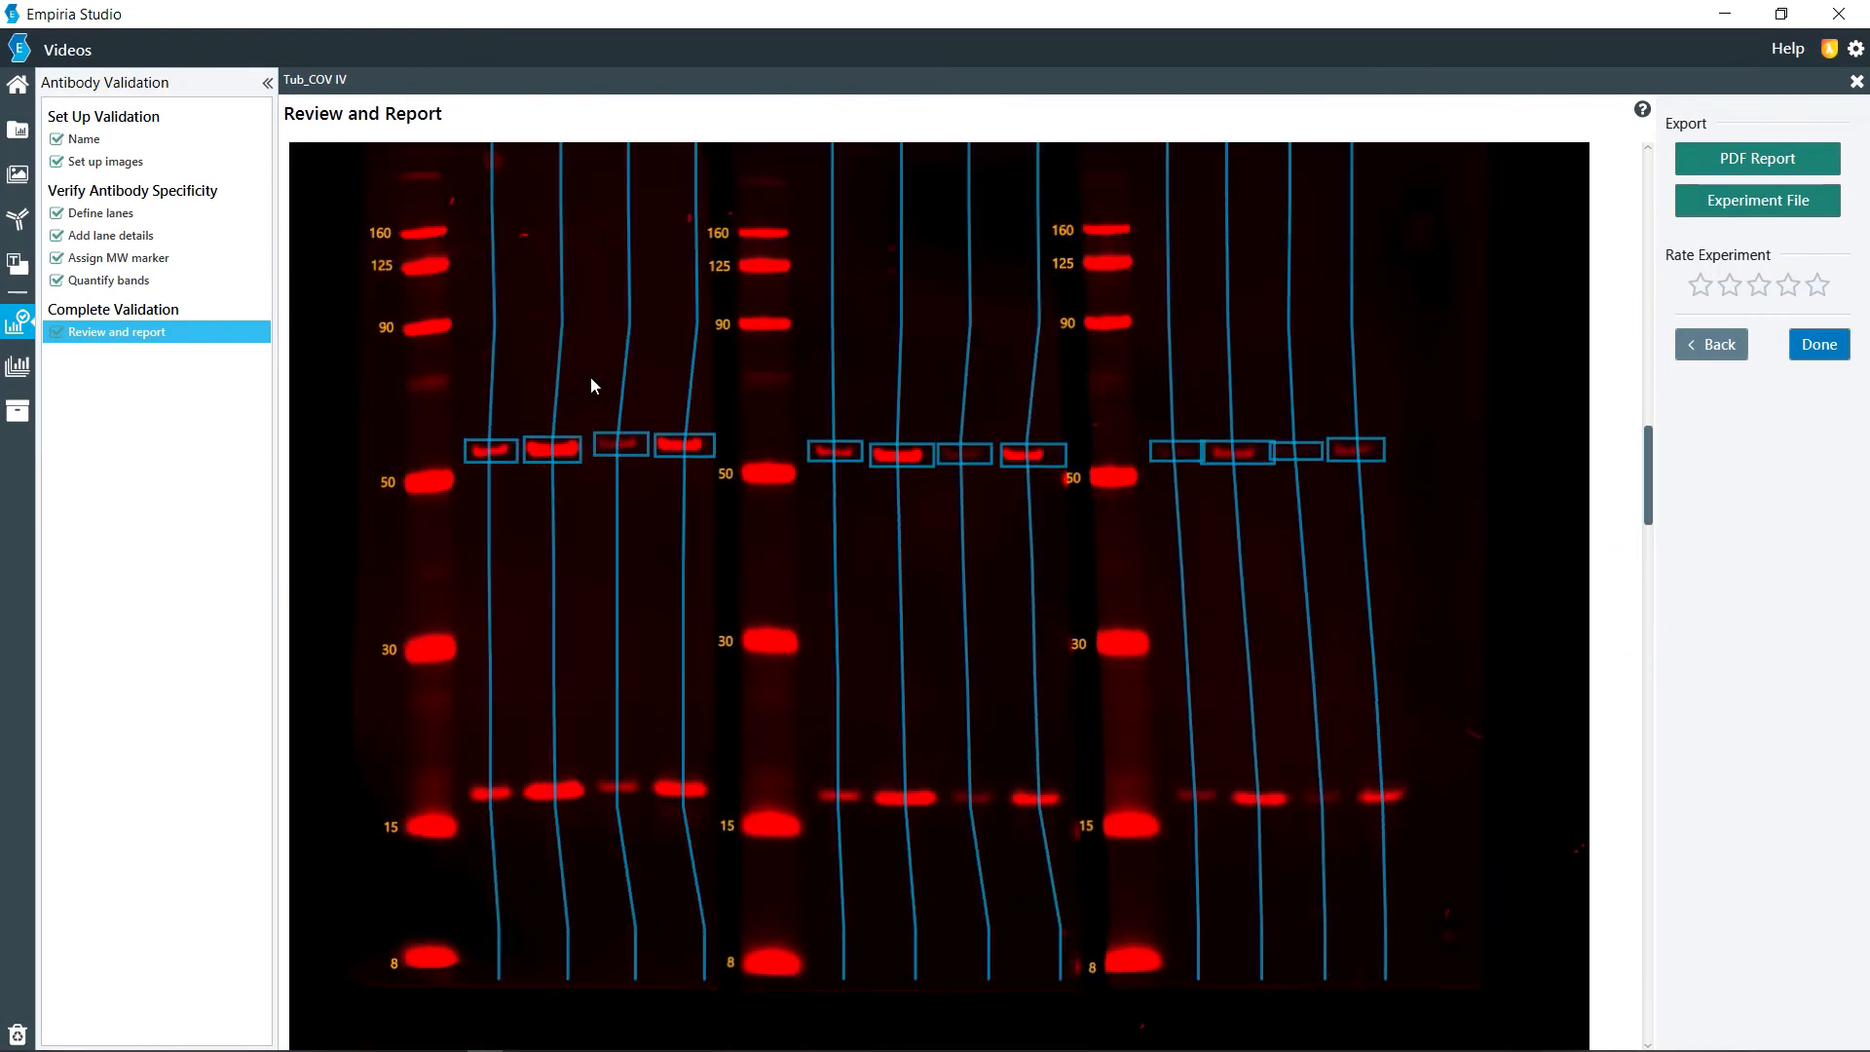
scroll(827, 500, down, 5)
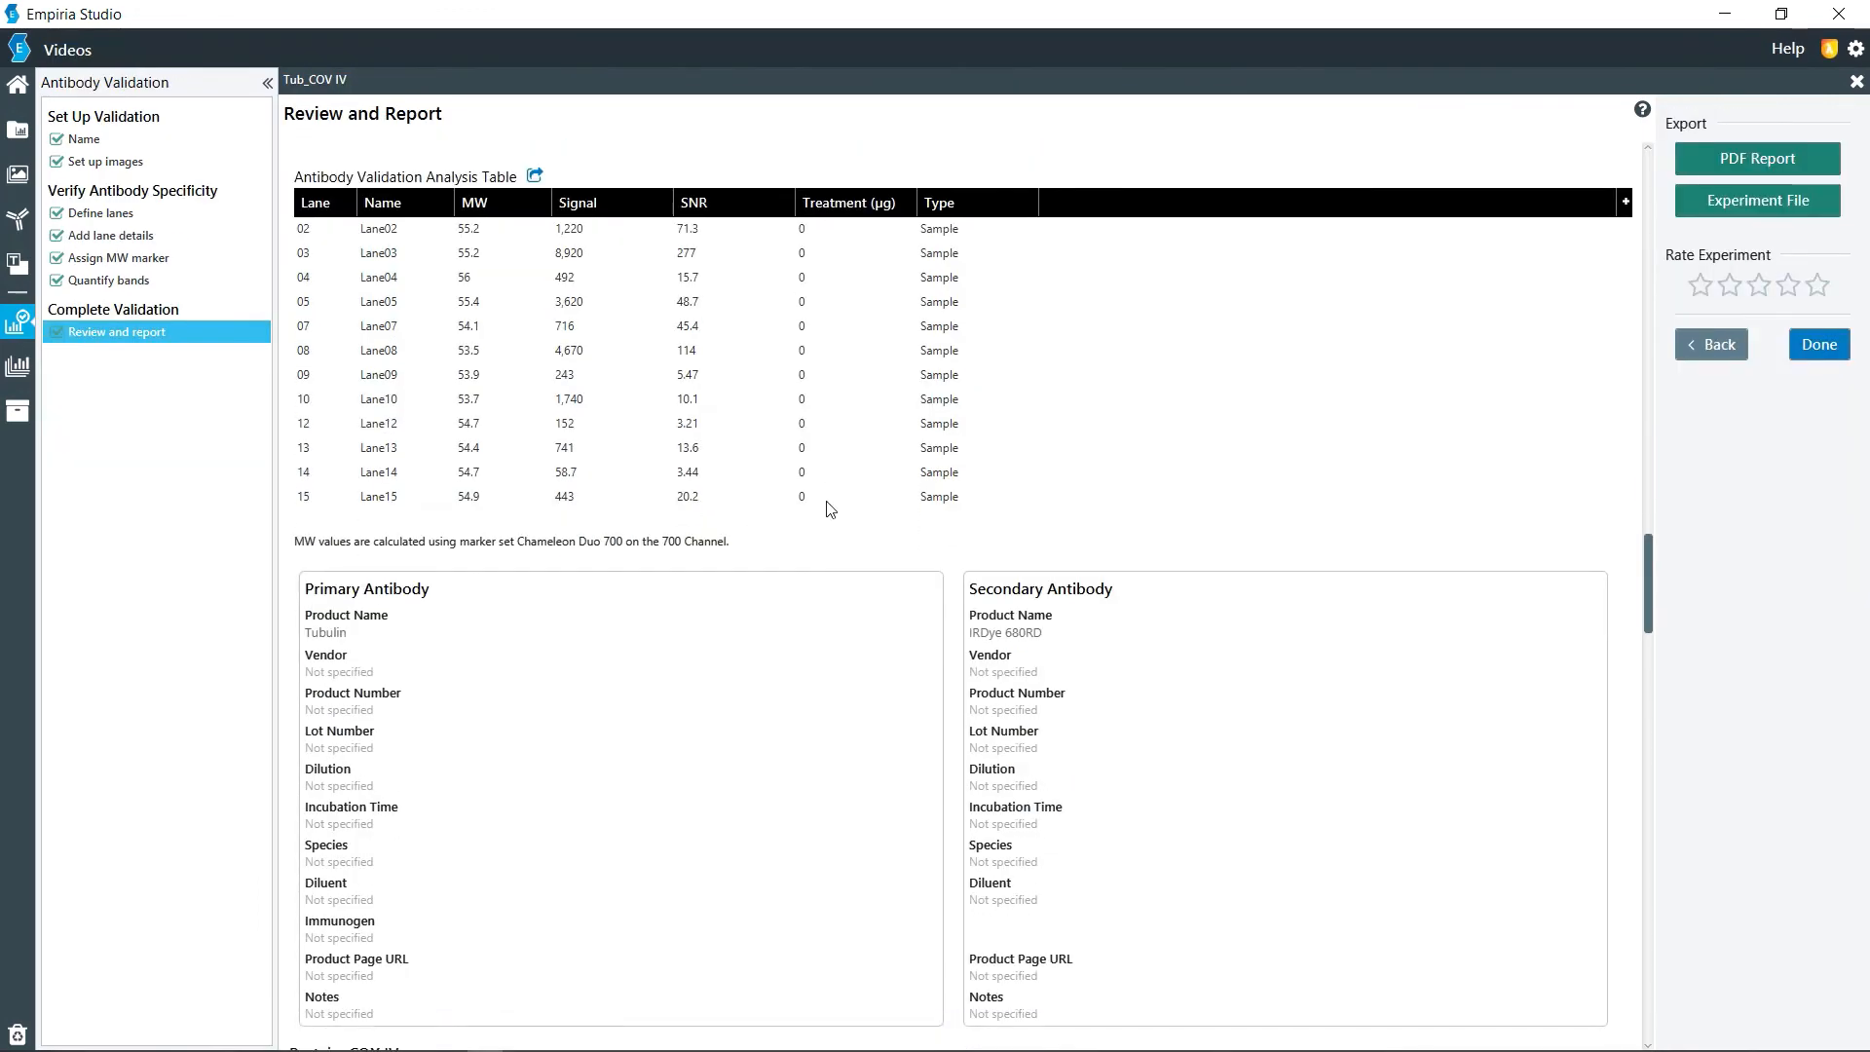
scroll(828, 508, down, 5)
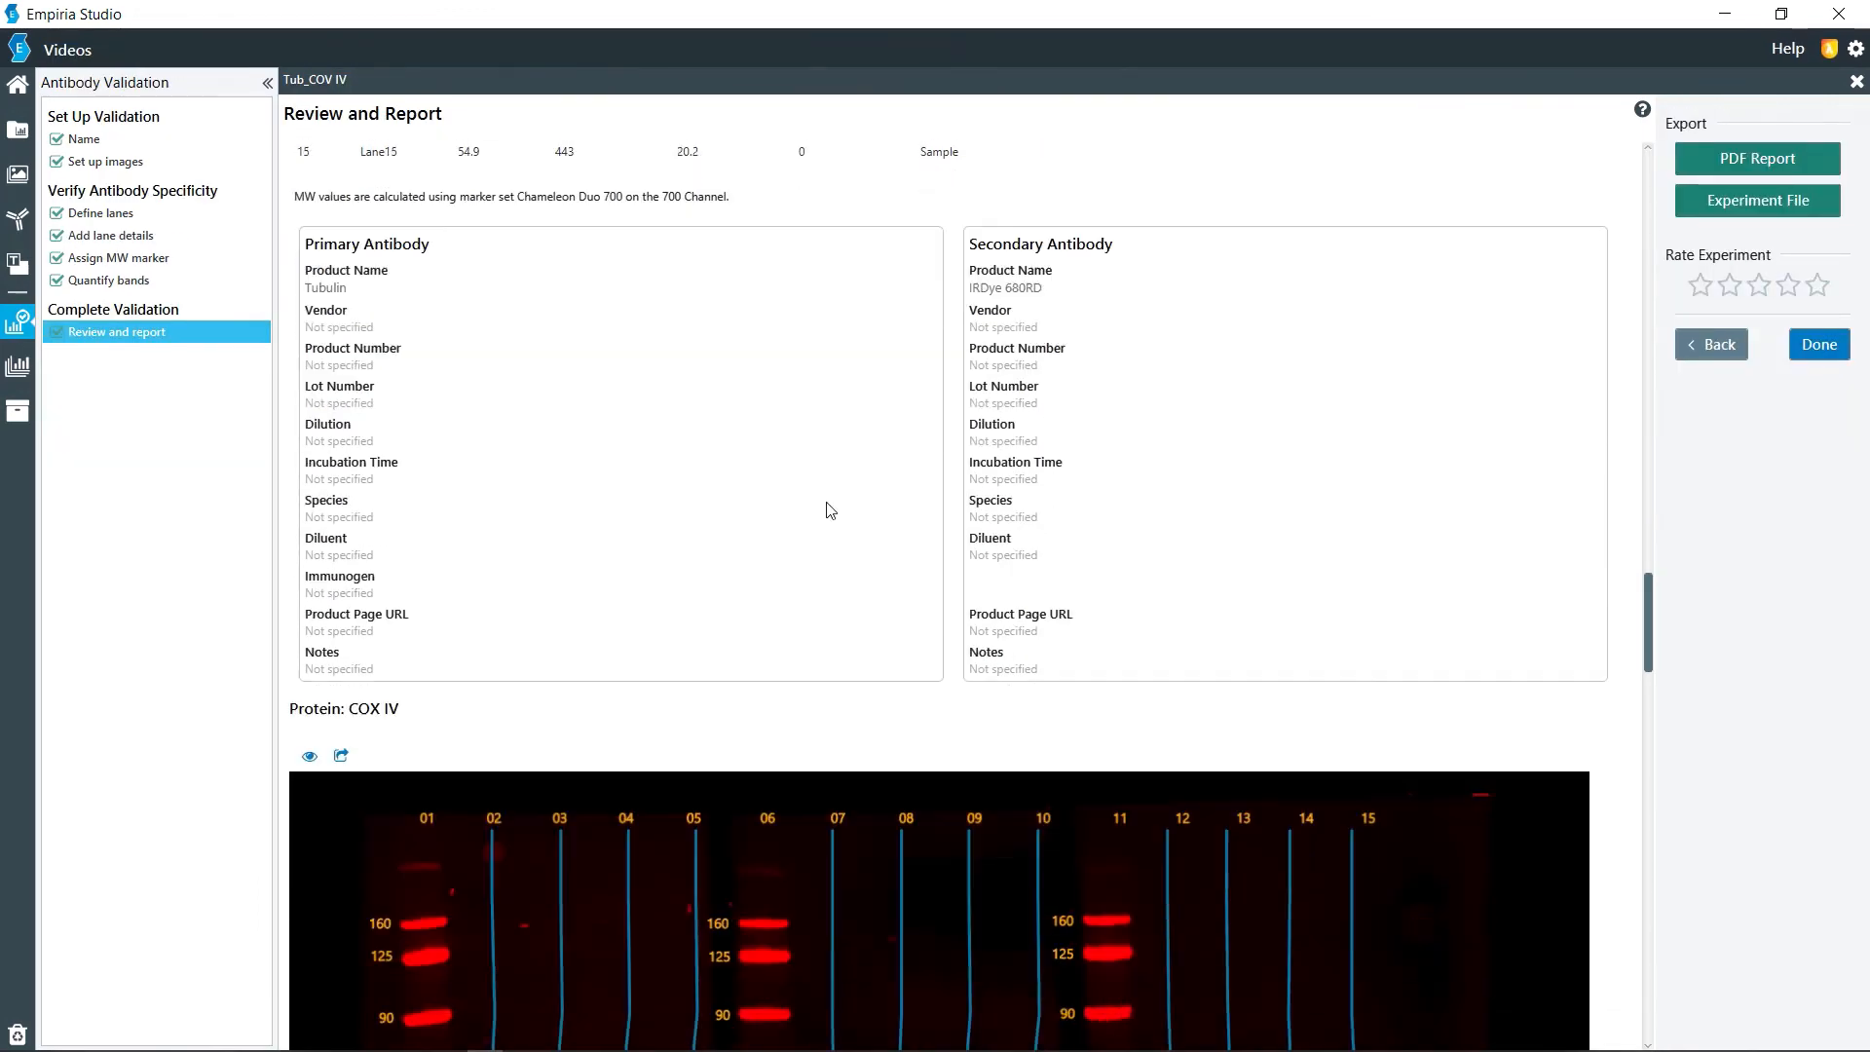
scroll(829, 508, down, 8)
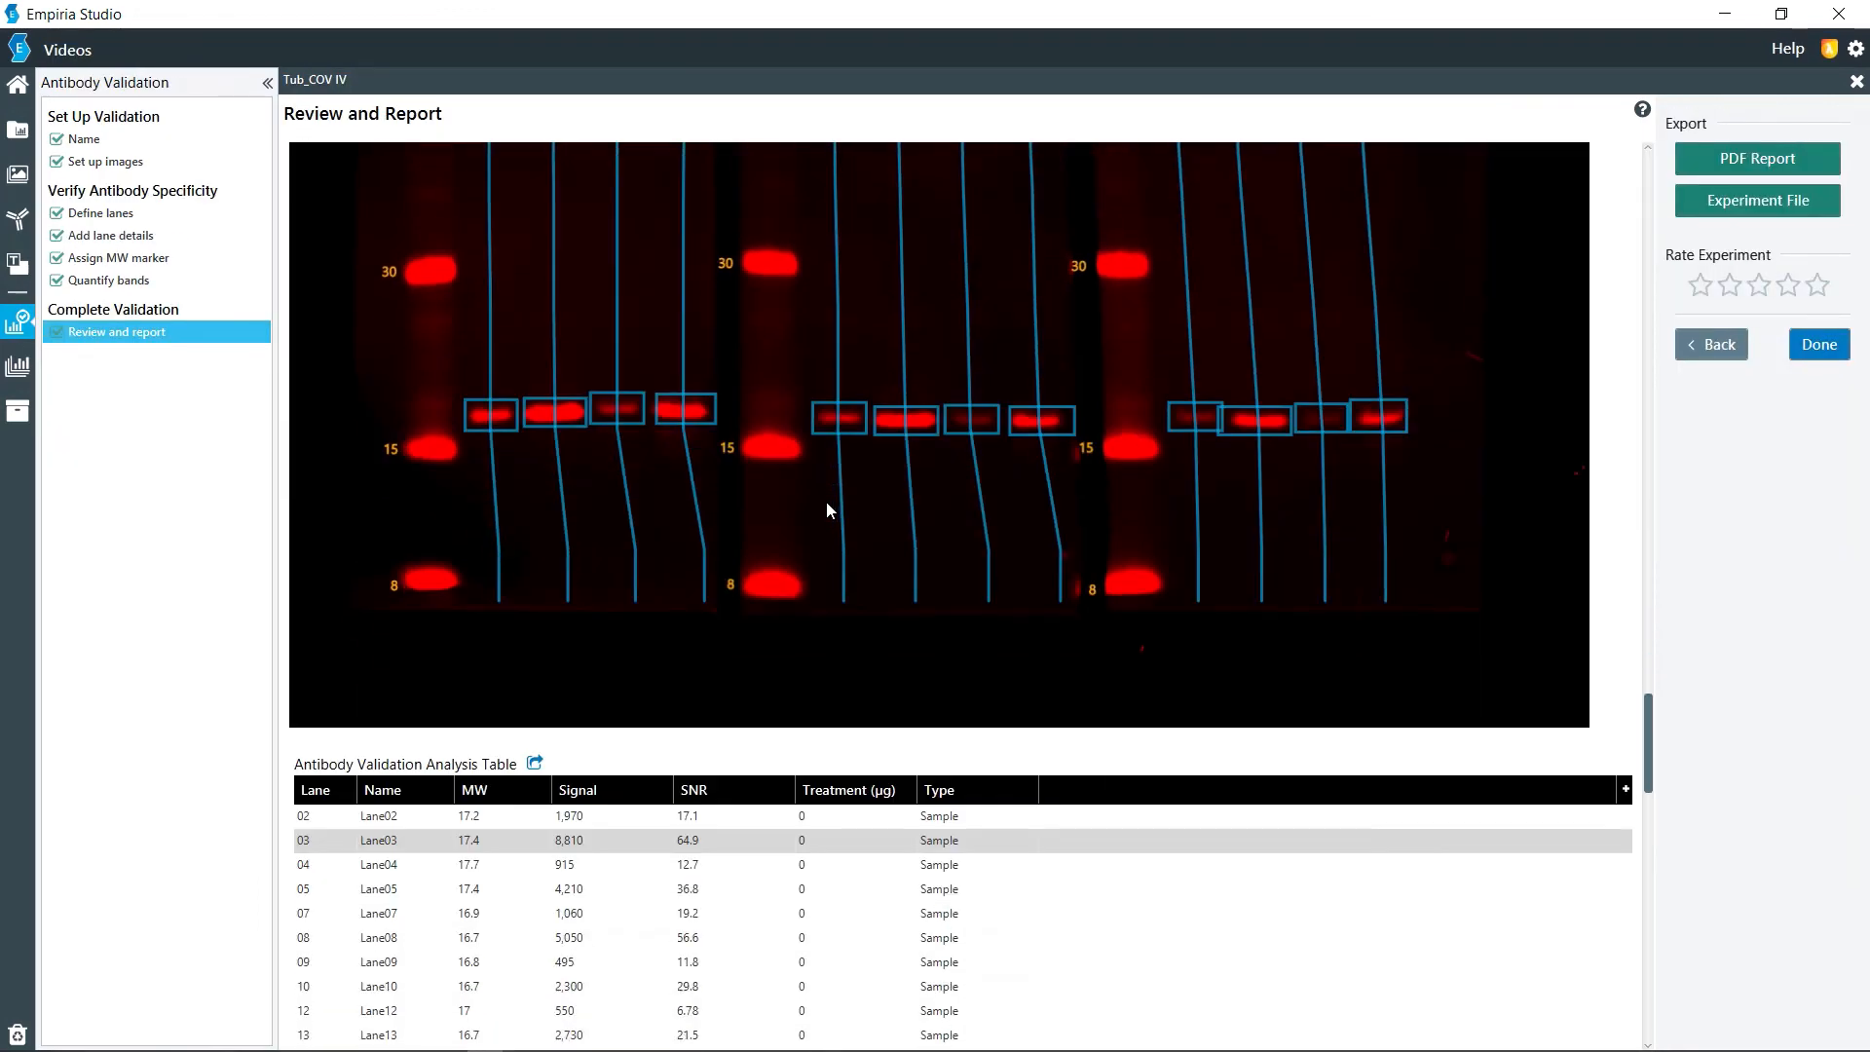
scroll(829, 509, down, 2)
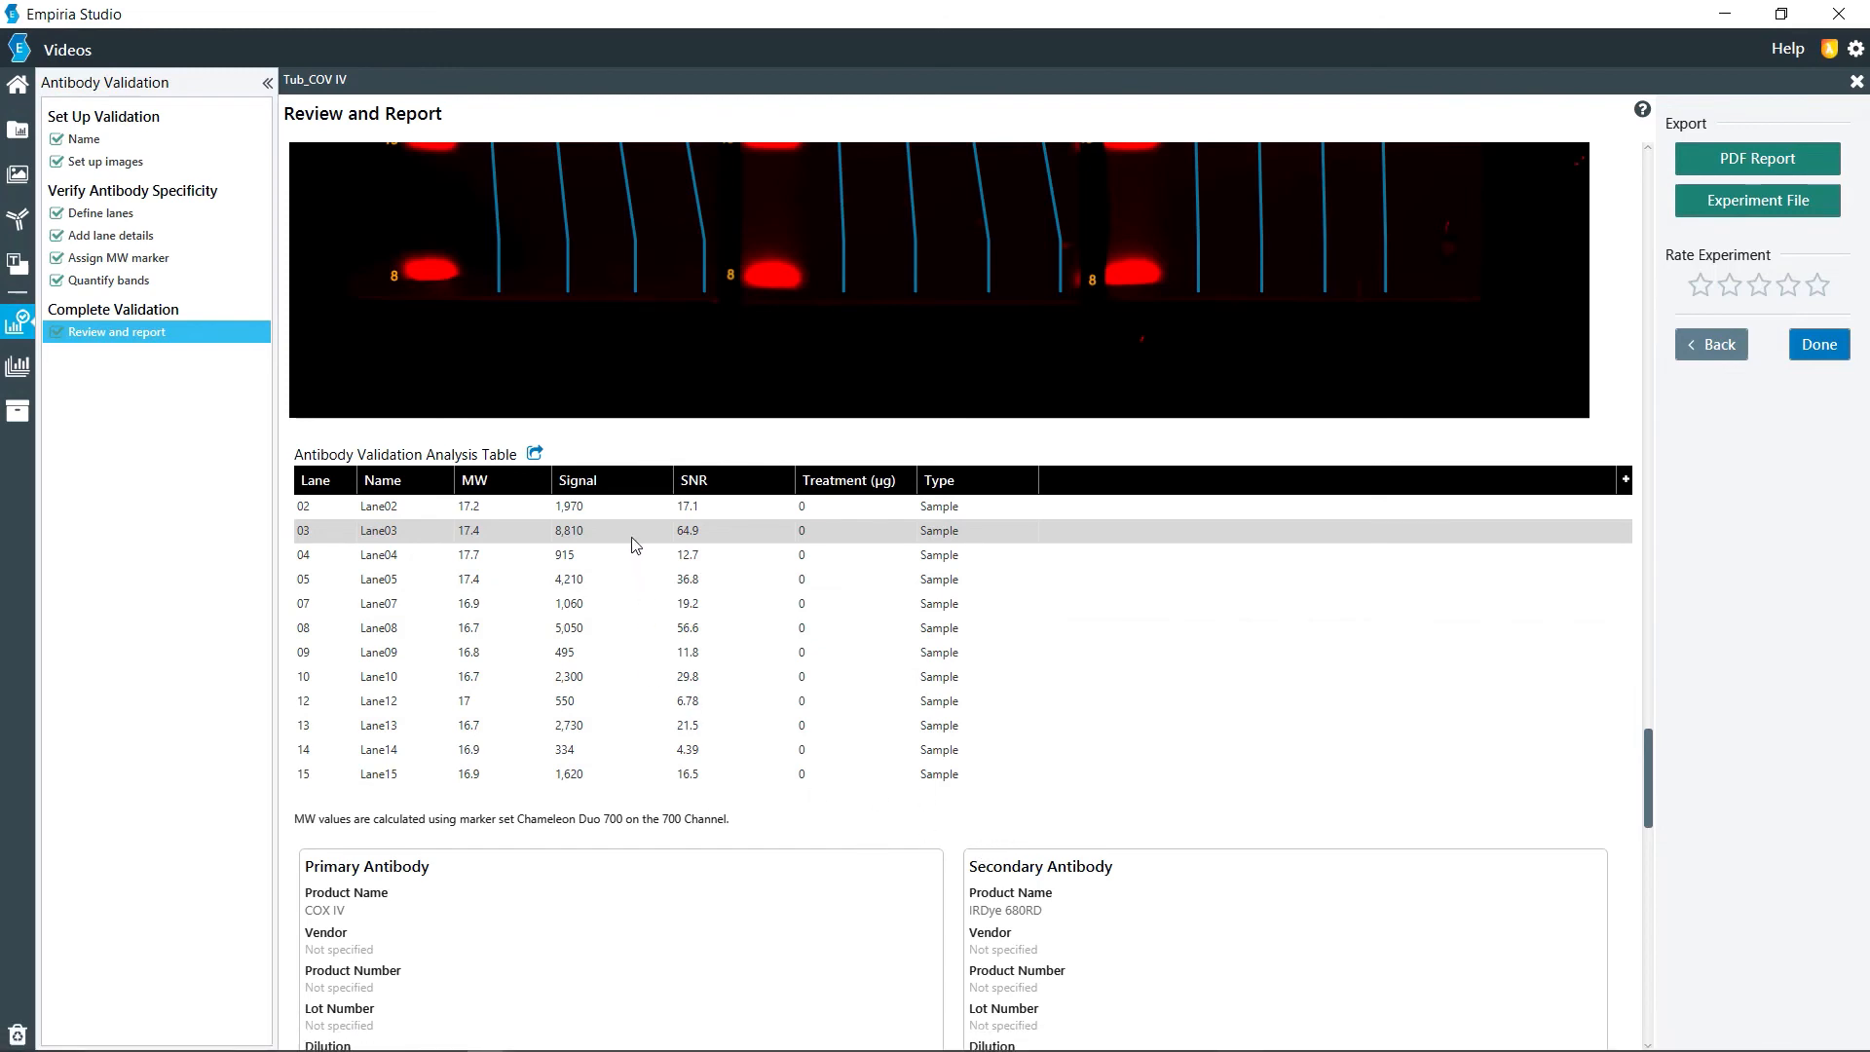
Check the export options for the COX IV analysis table and blot image, including the PNG format, without exporting.
click(534, 454)
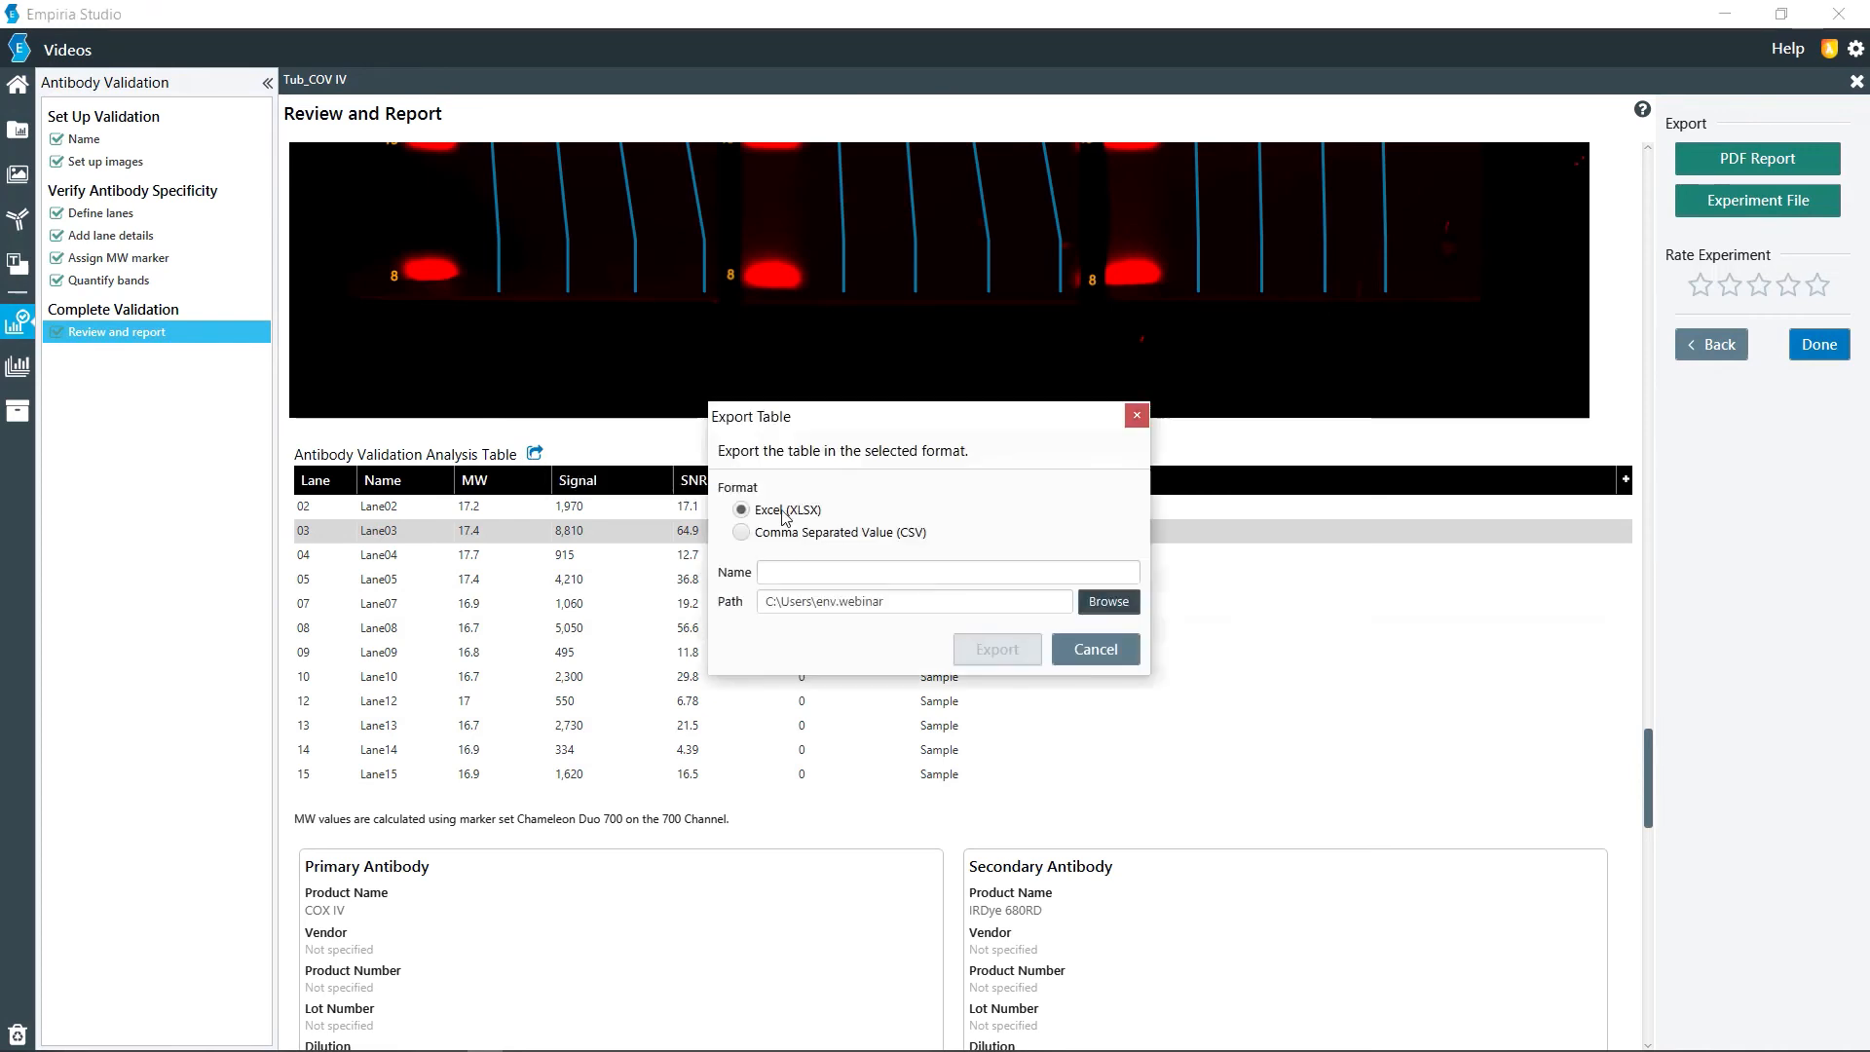
click(1096, 649)
scroll(740, 668, up, 10)
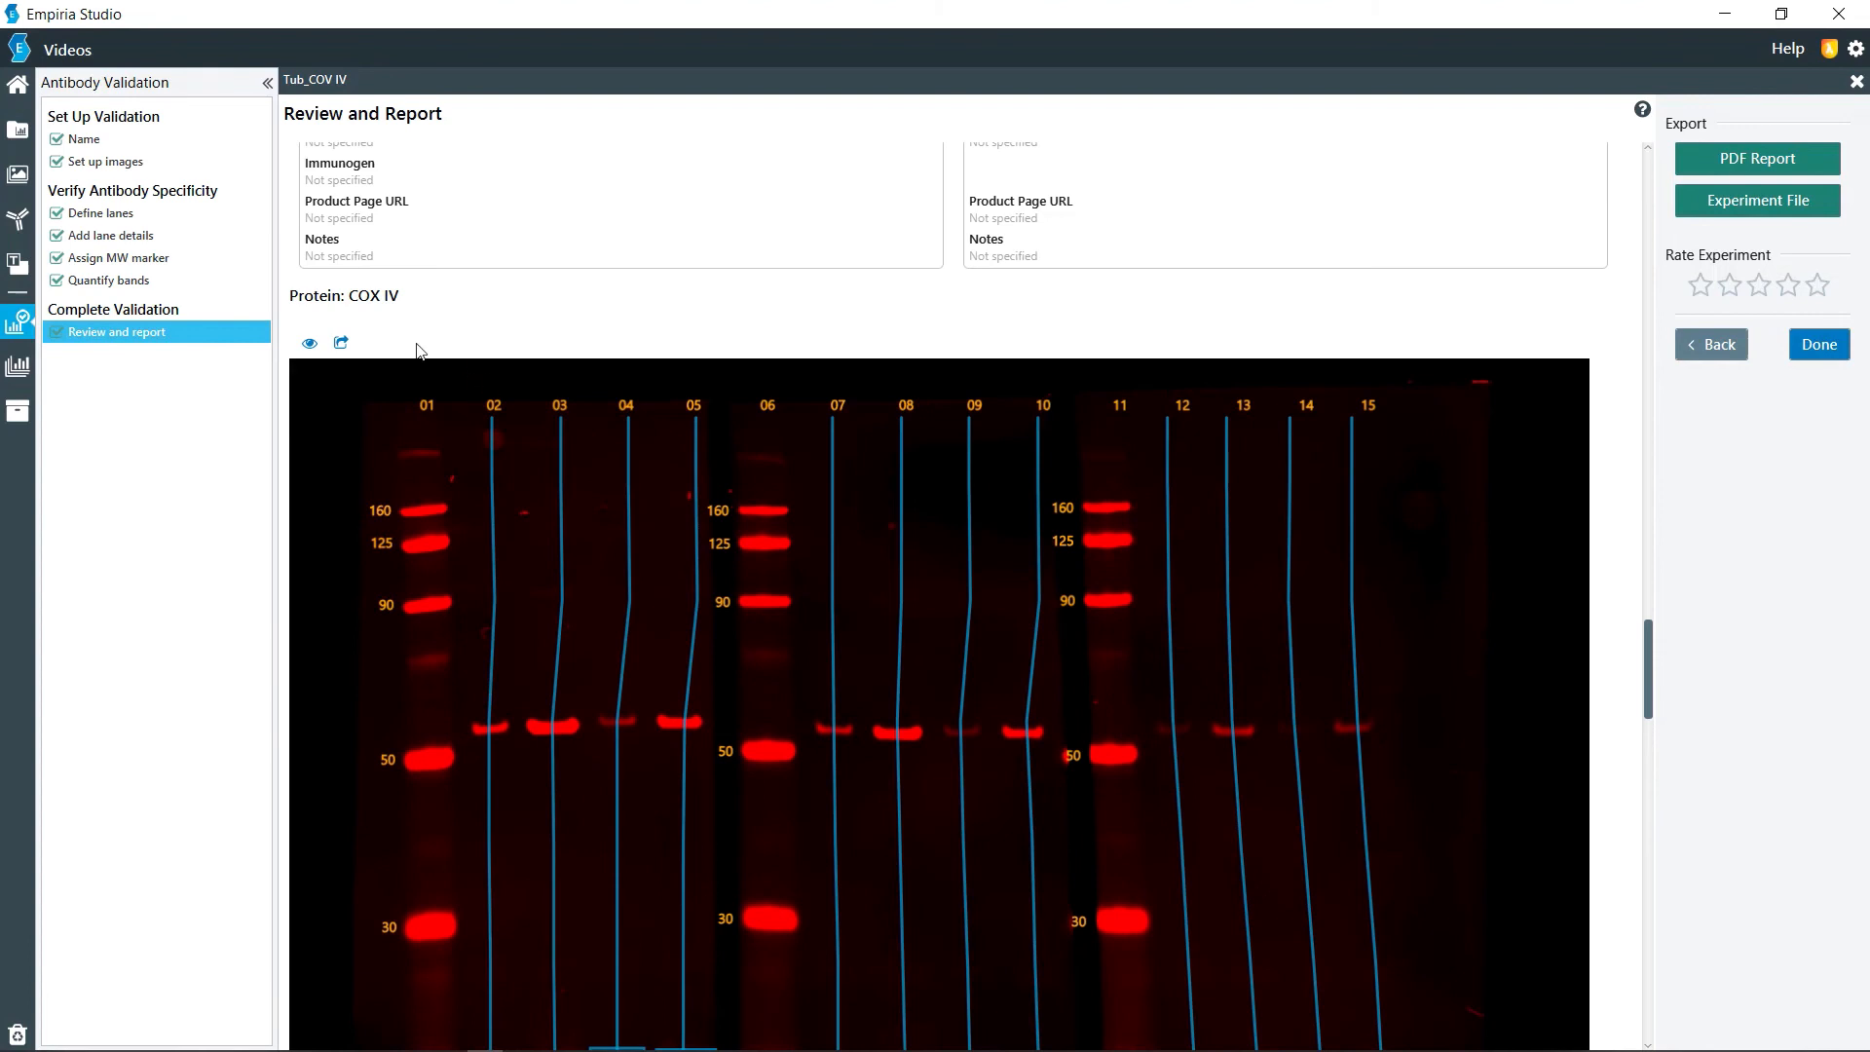
click(341, 343)
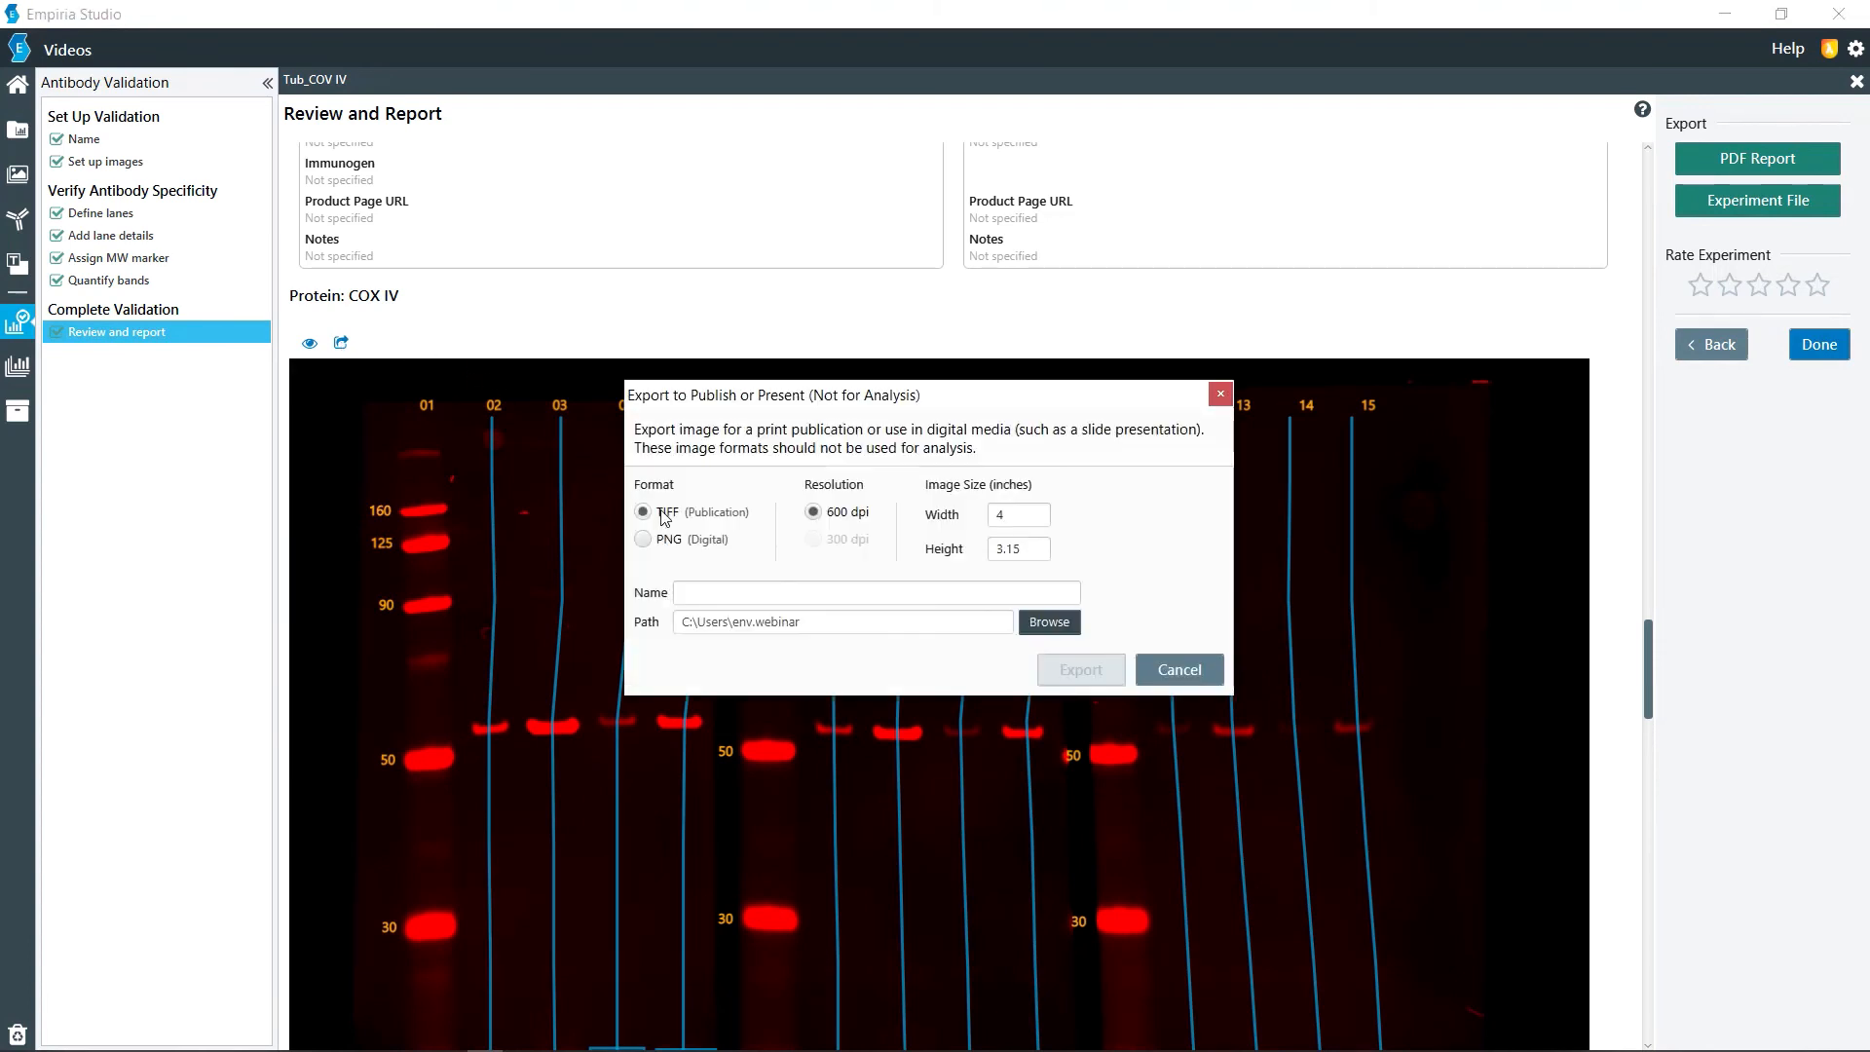
click(682, 542)
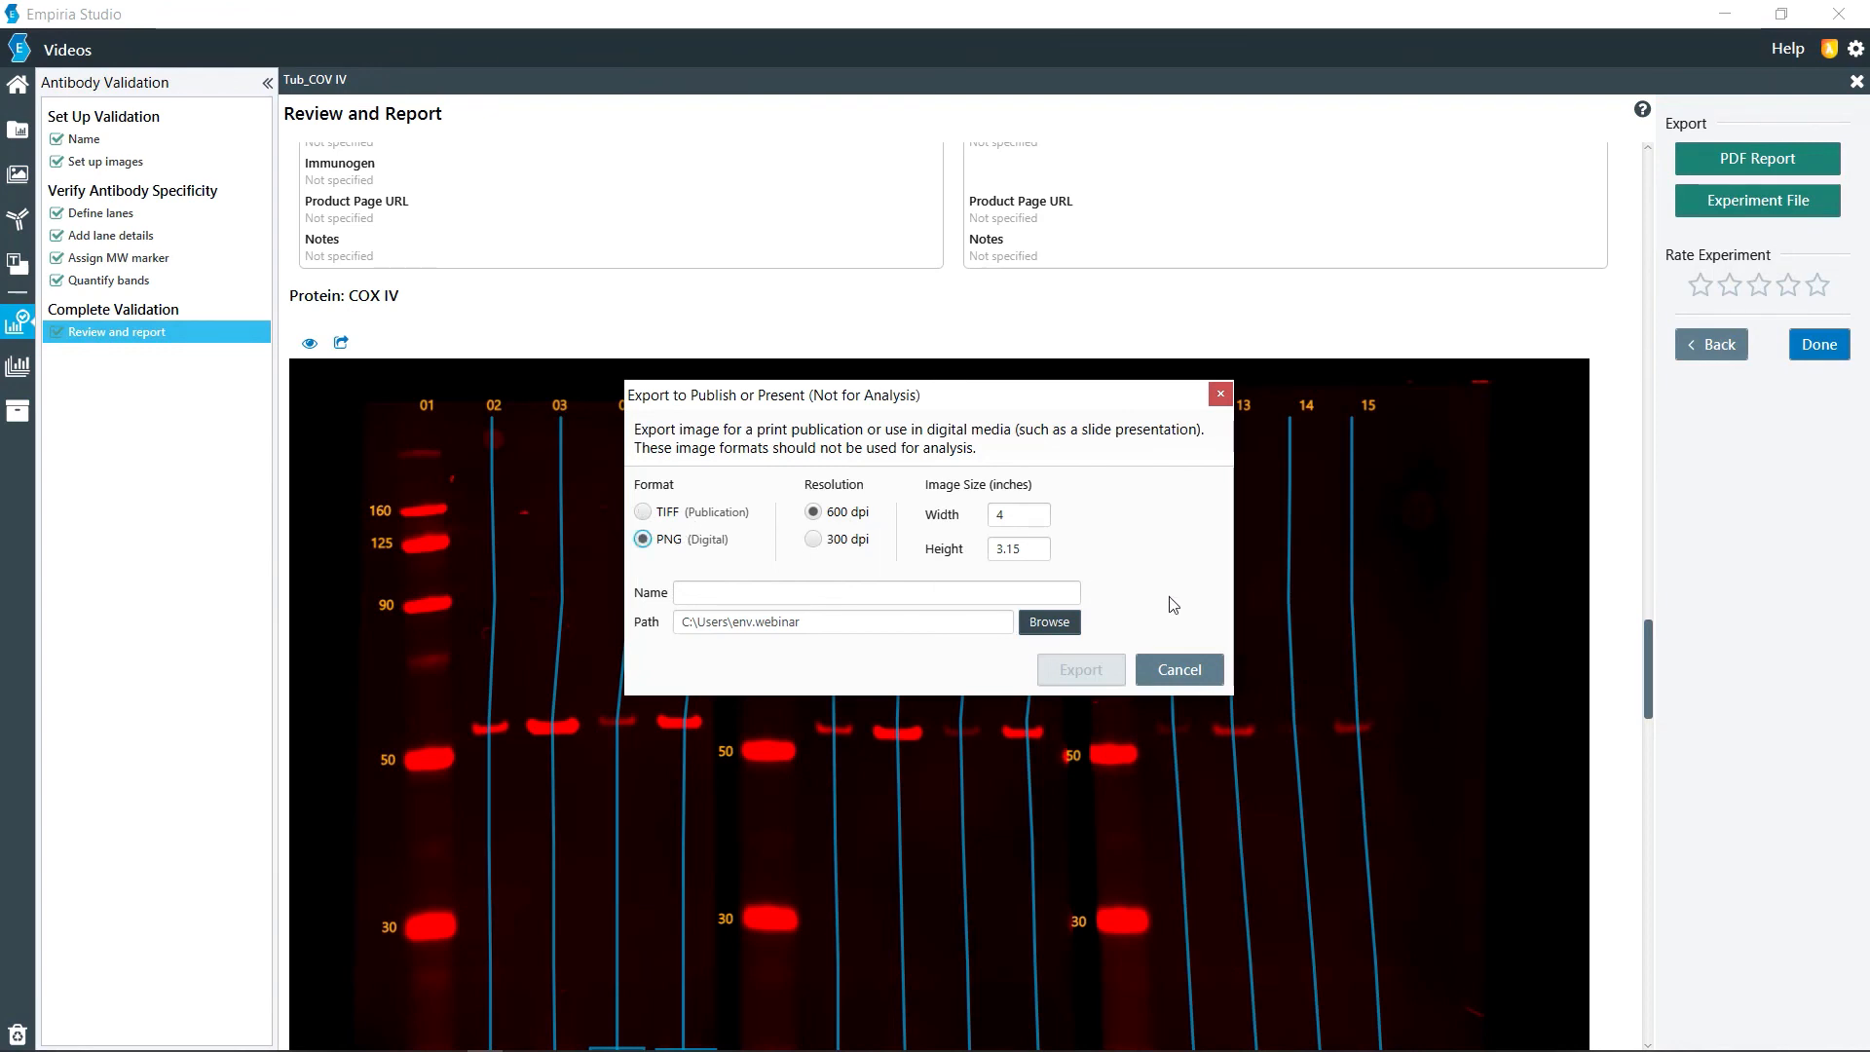
click(1179, 669)
Compare the COX IV blot image with its lane, band and marker annotations hidden and shown, and return to the OLI 28kDa results.
click(310, 343)
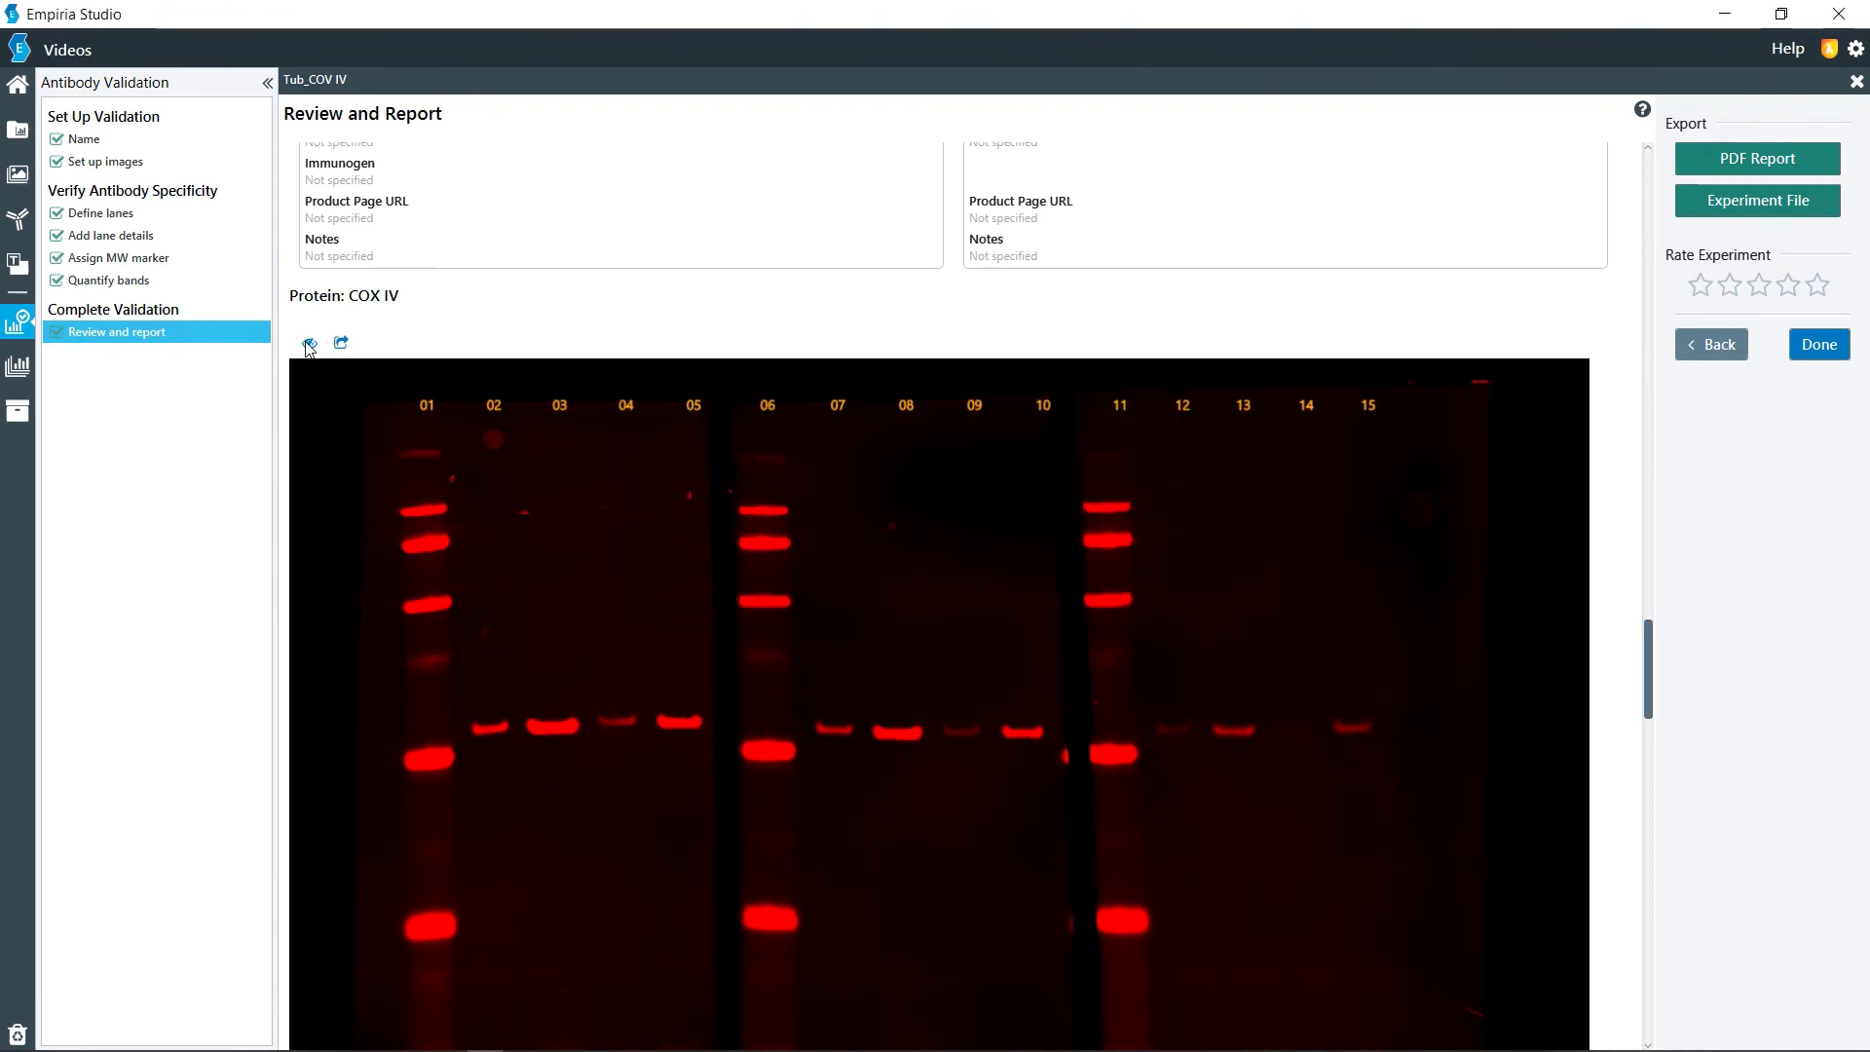
click(310, 343)
click(310, 342)
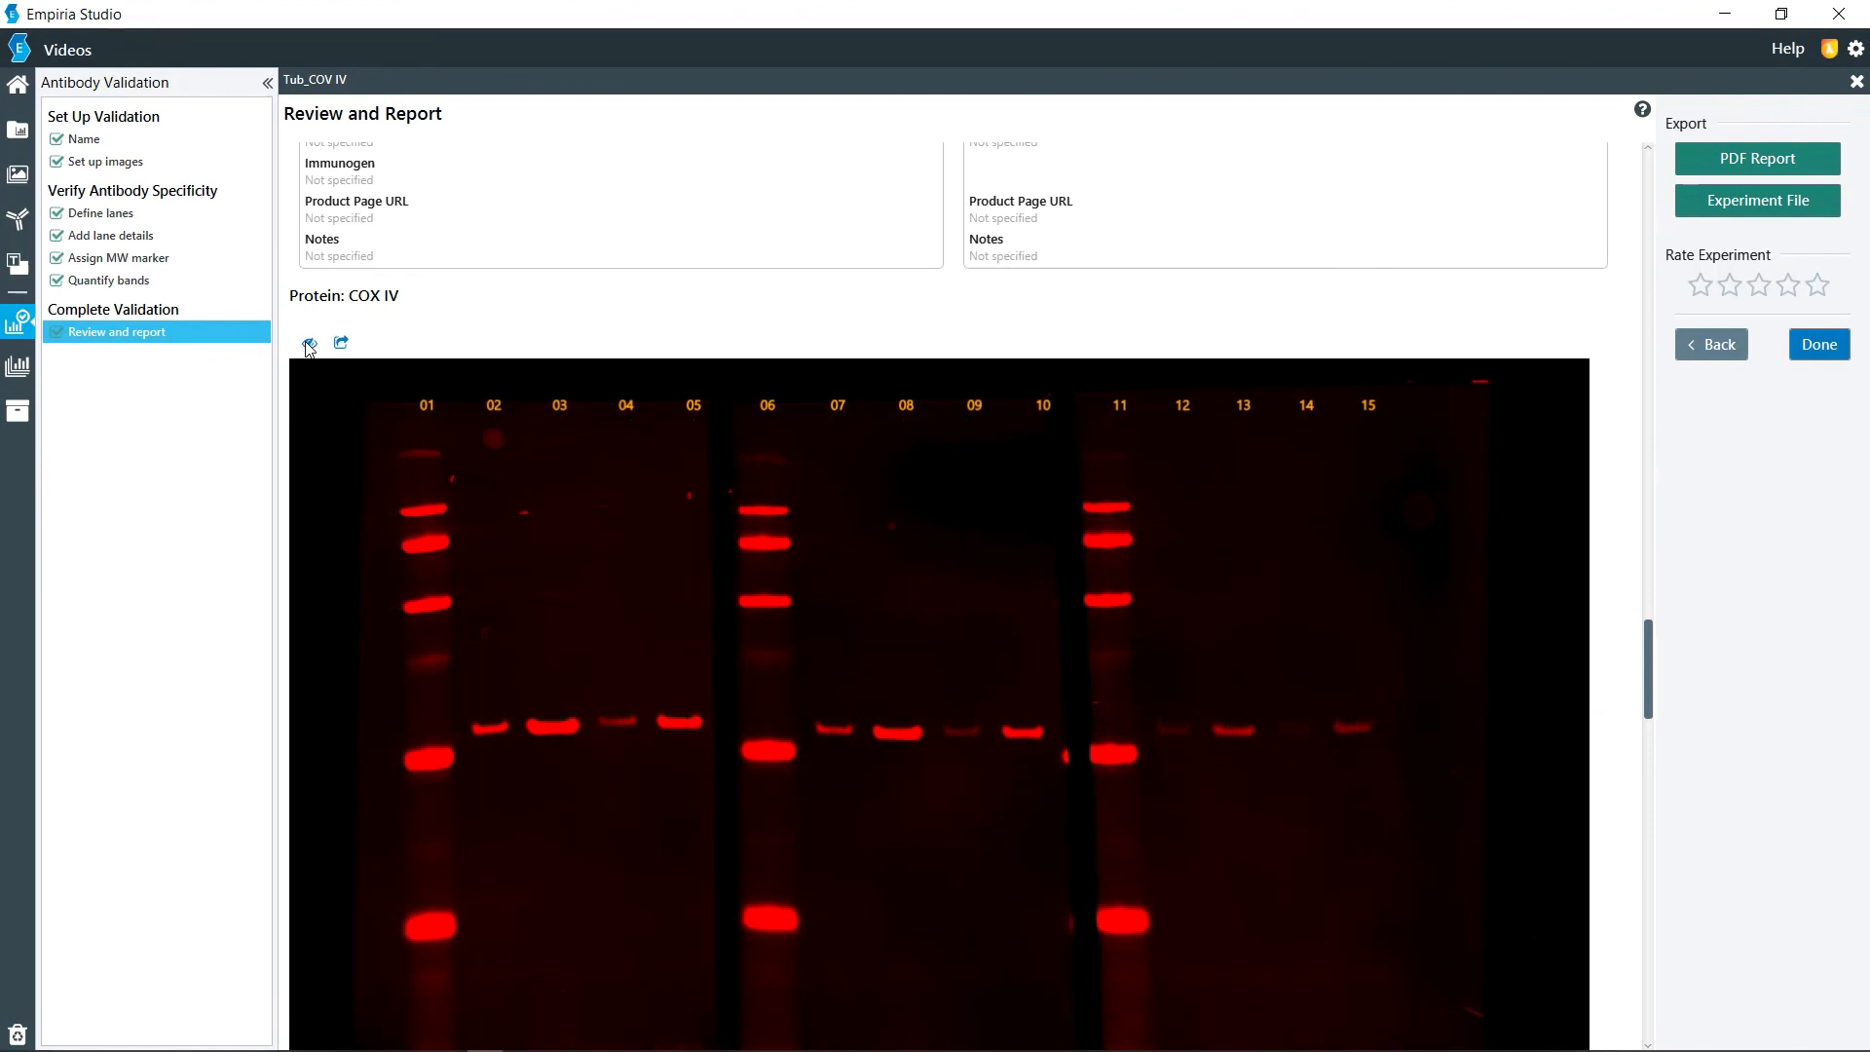
click(310, 342)
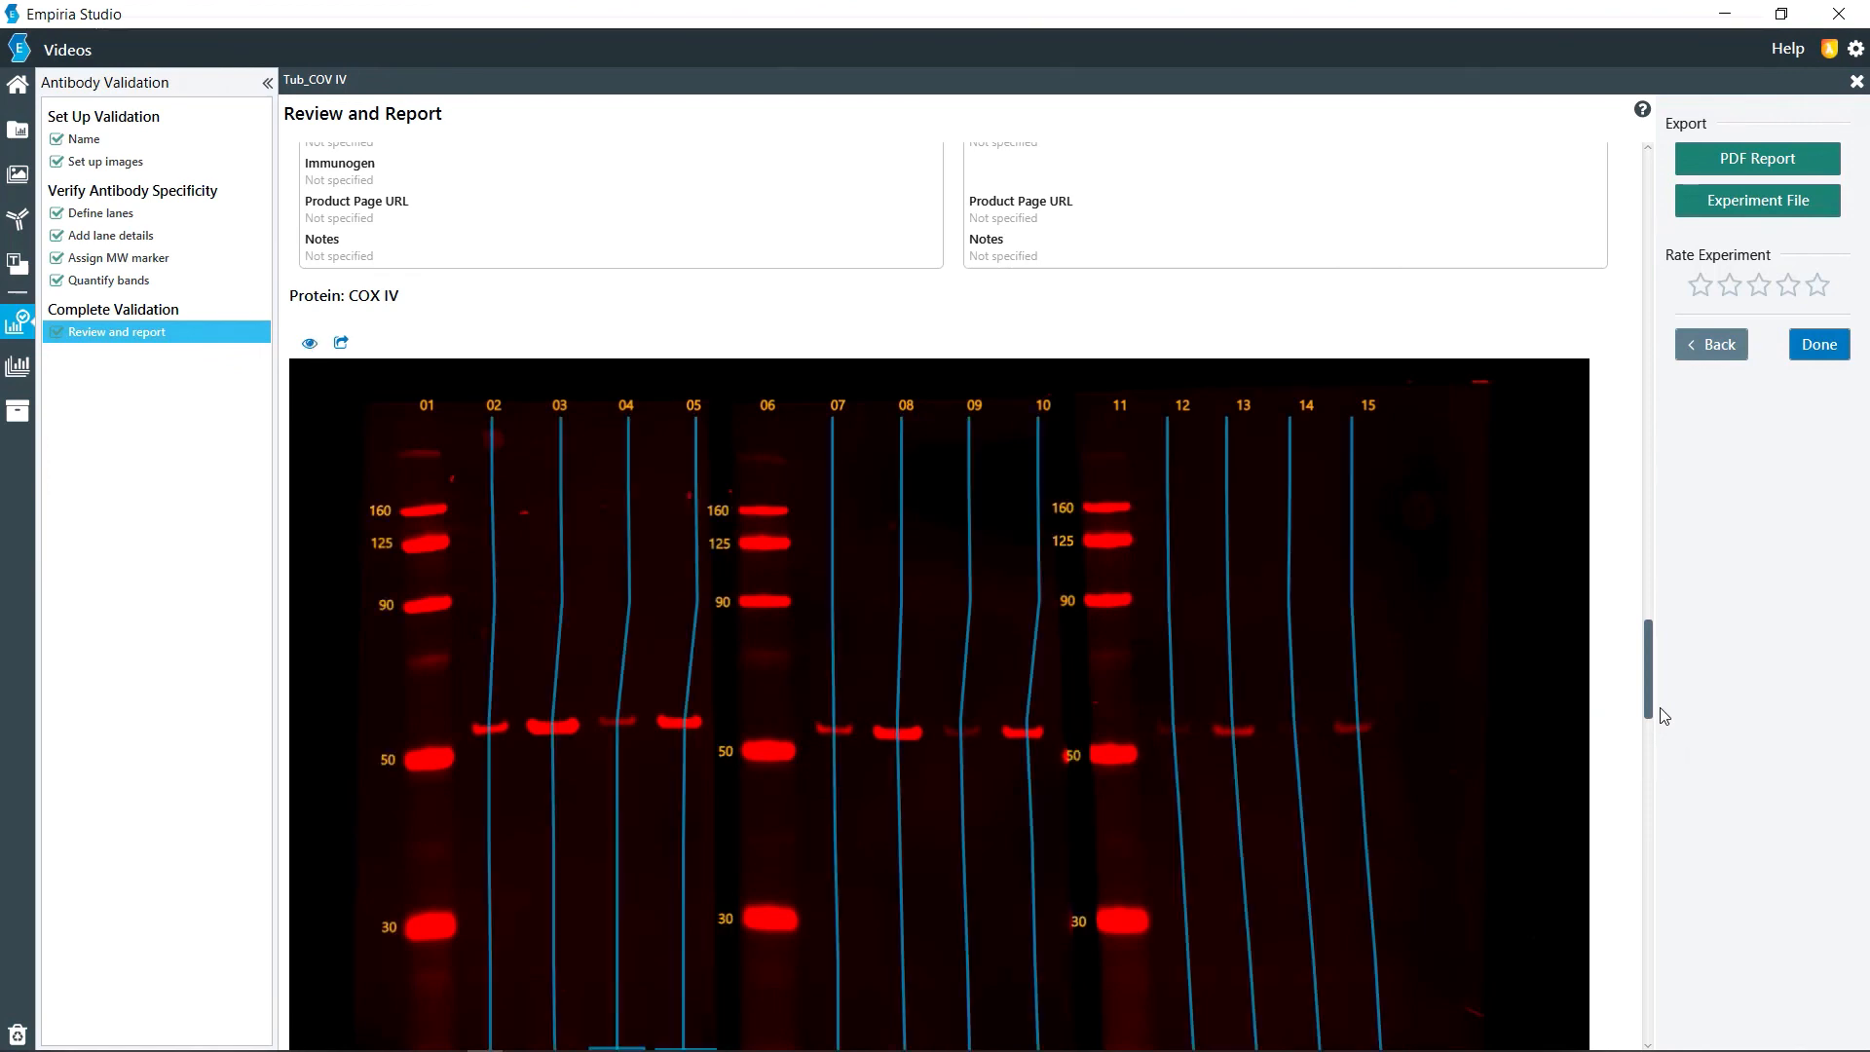
drag(1647, 700, 1645, 366)
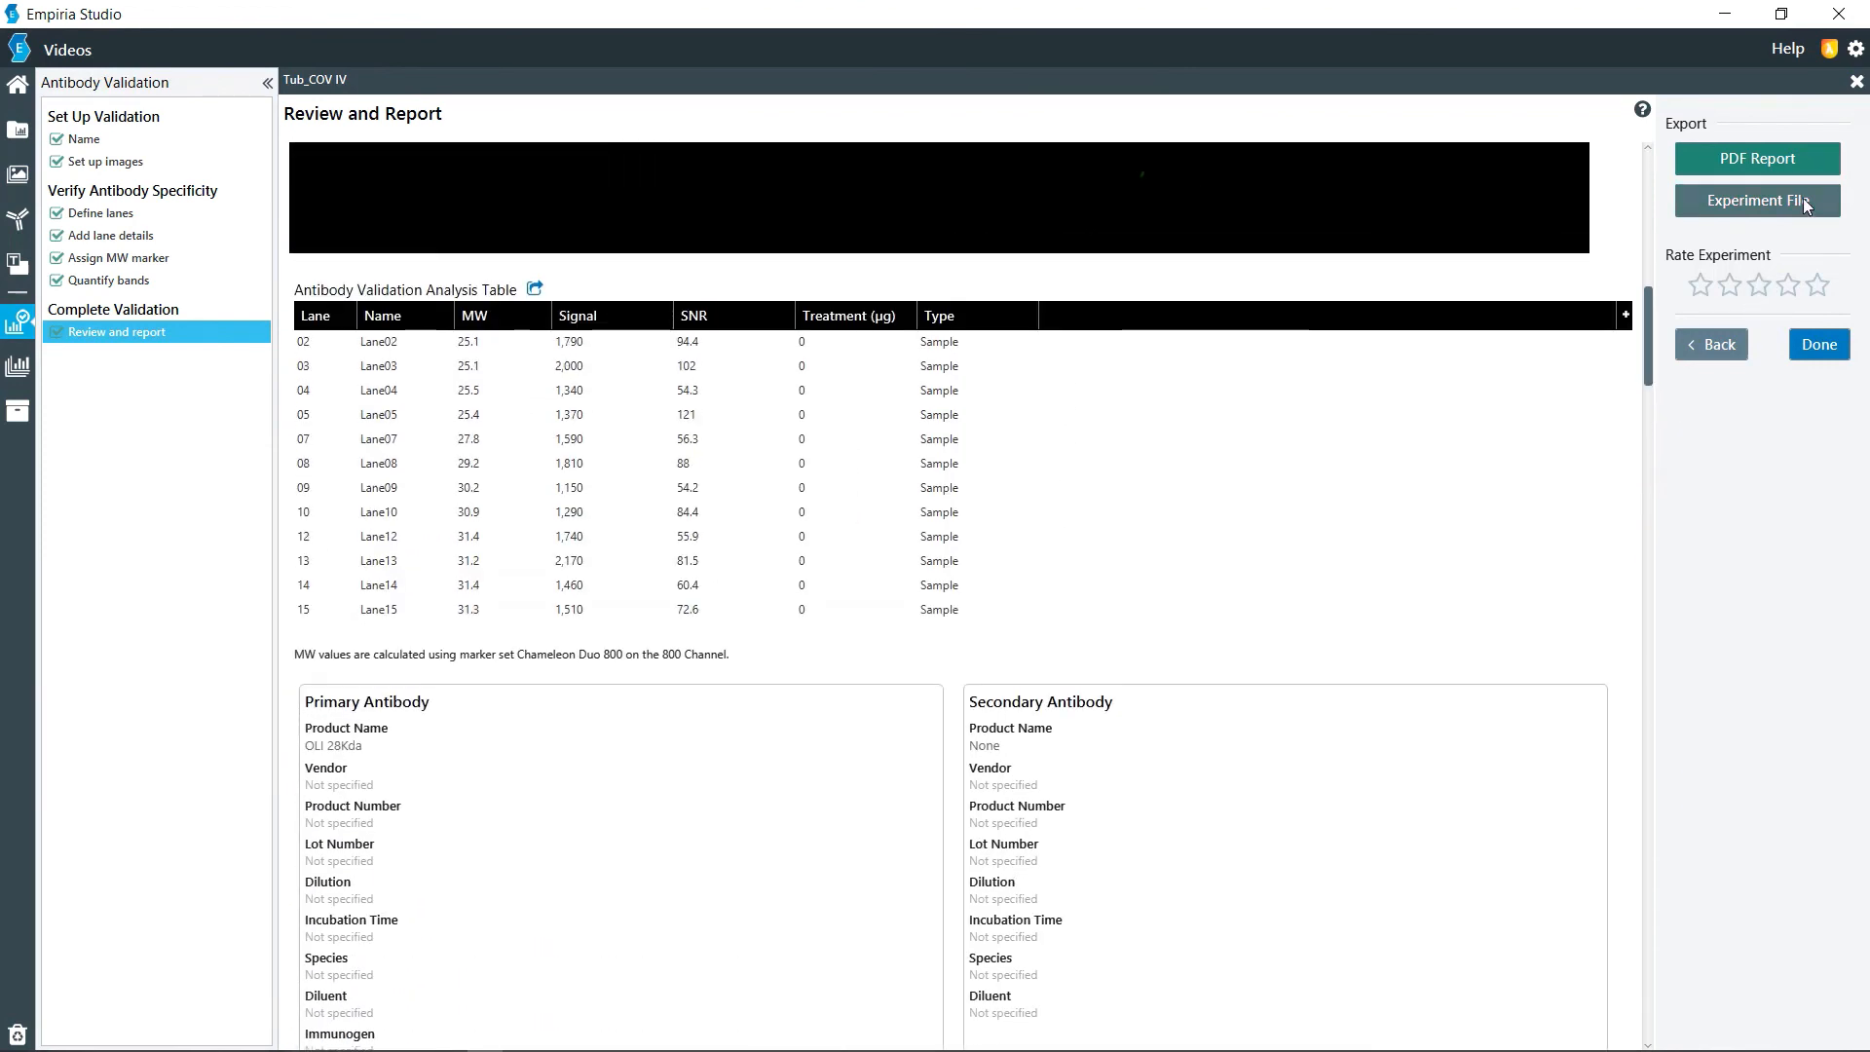